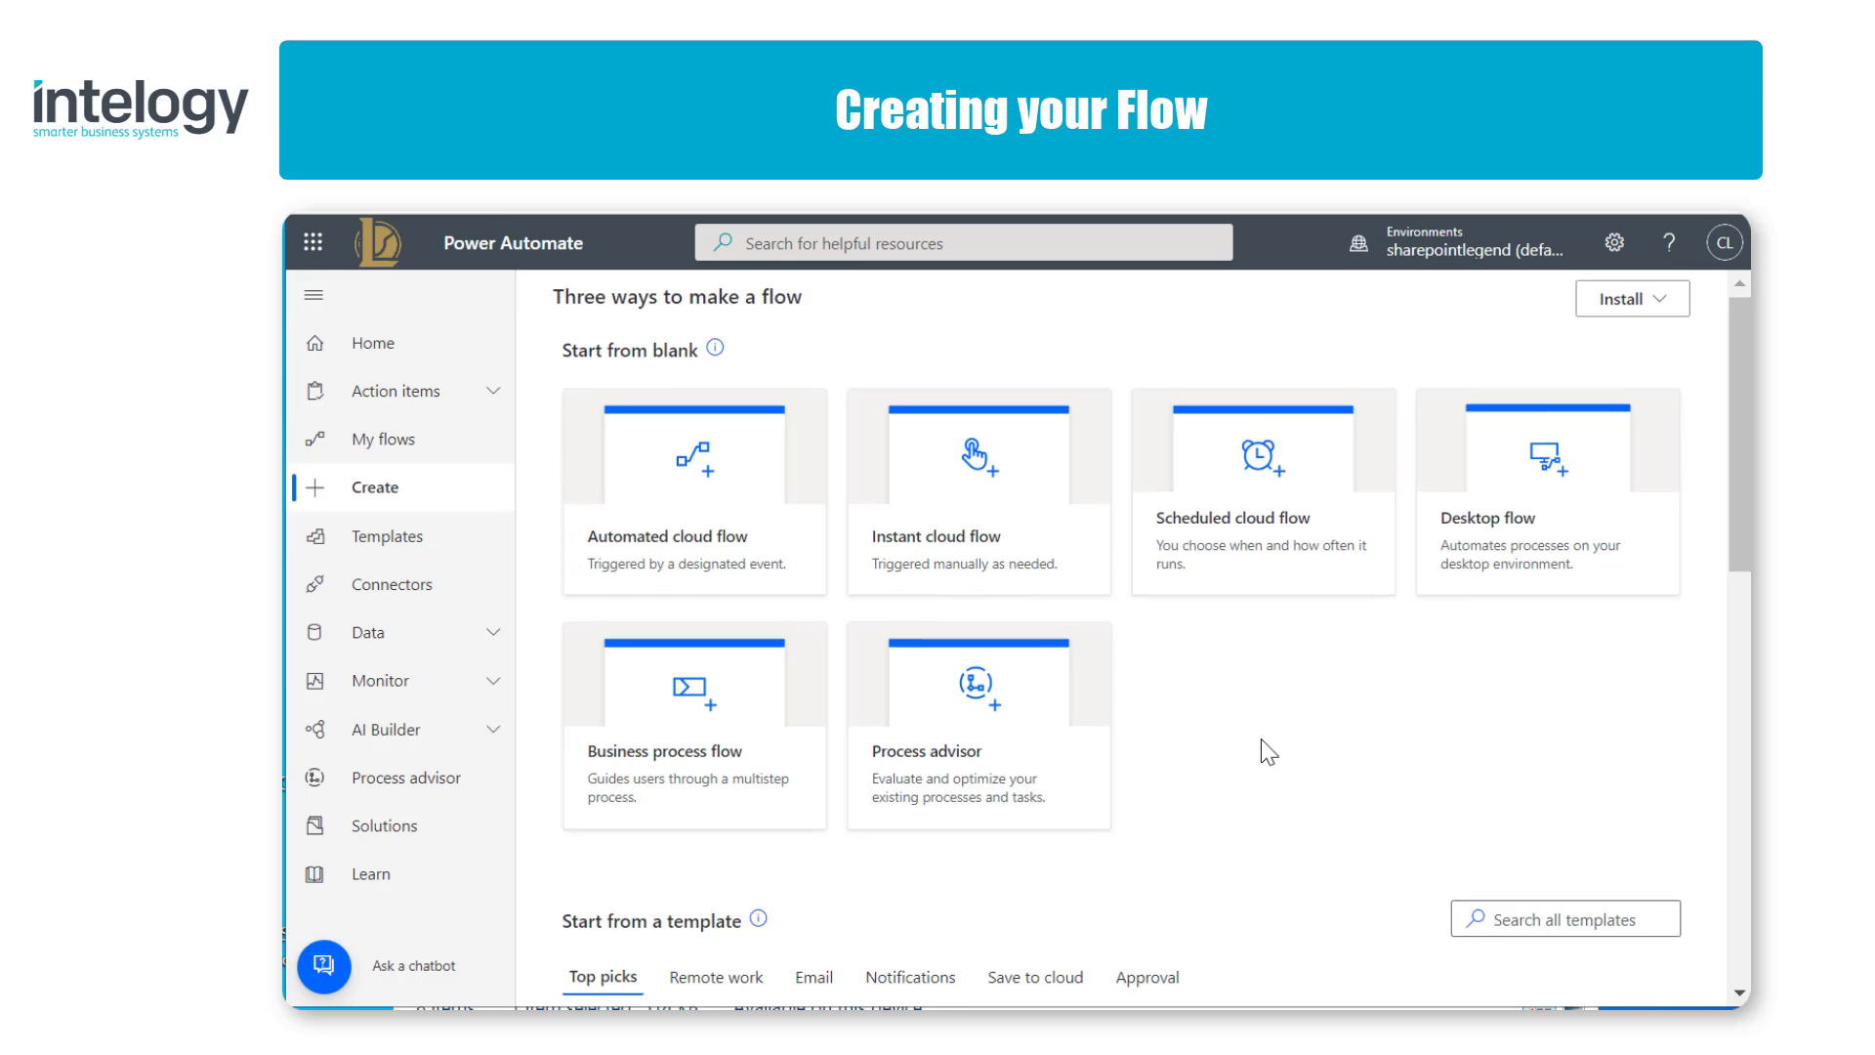
Step: Search the flow templates for "Record responses"
scroll(1268, 752, "down", 4)
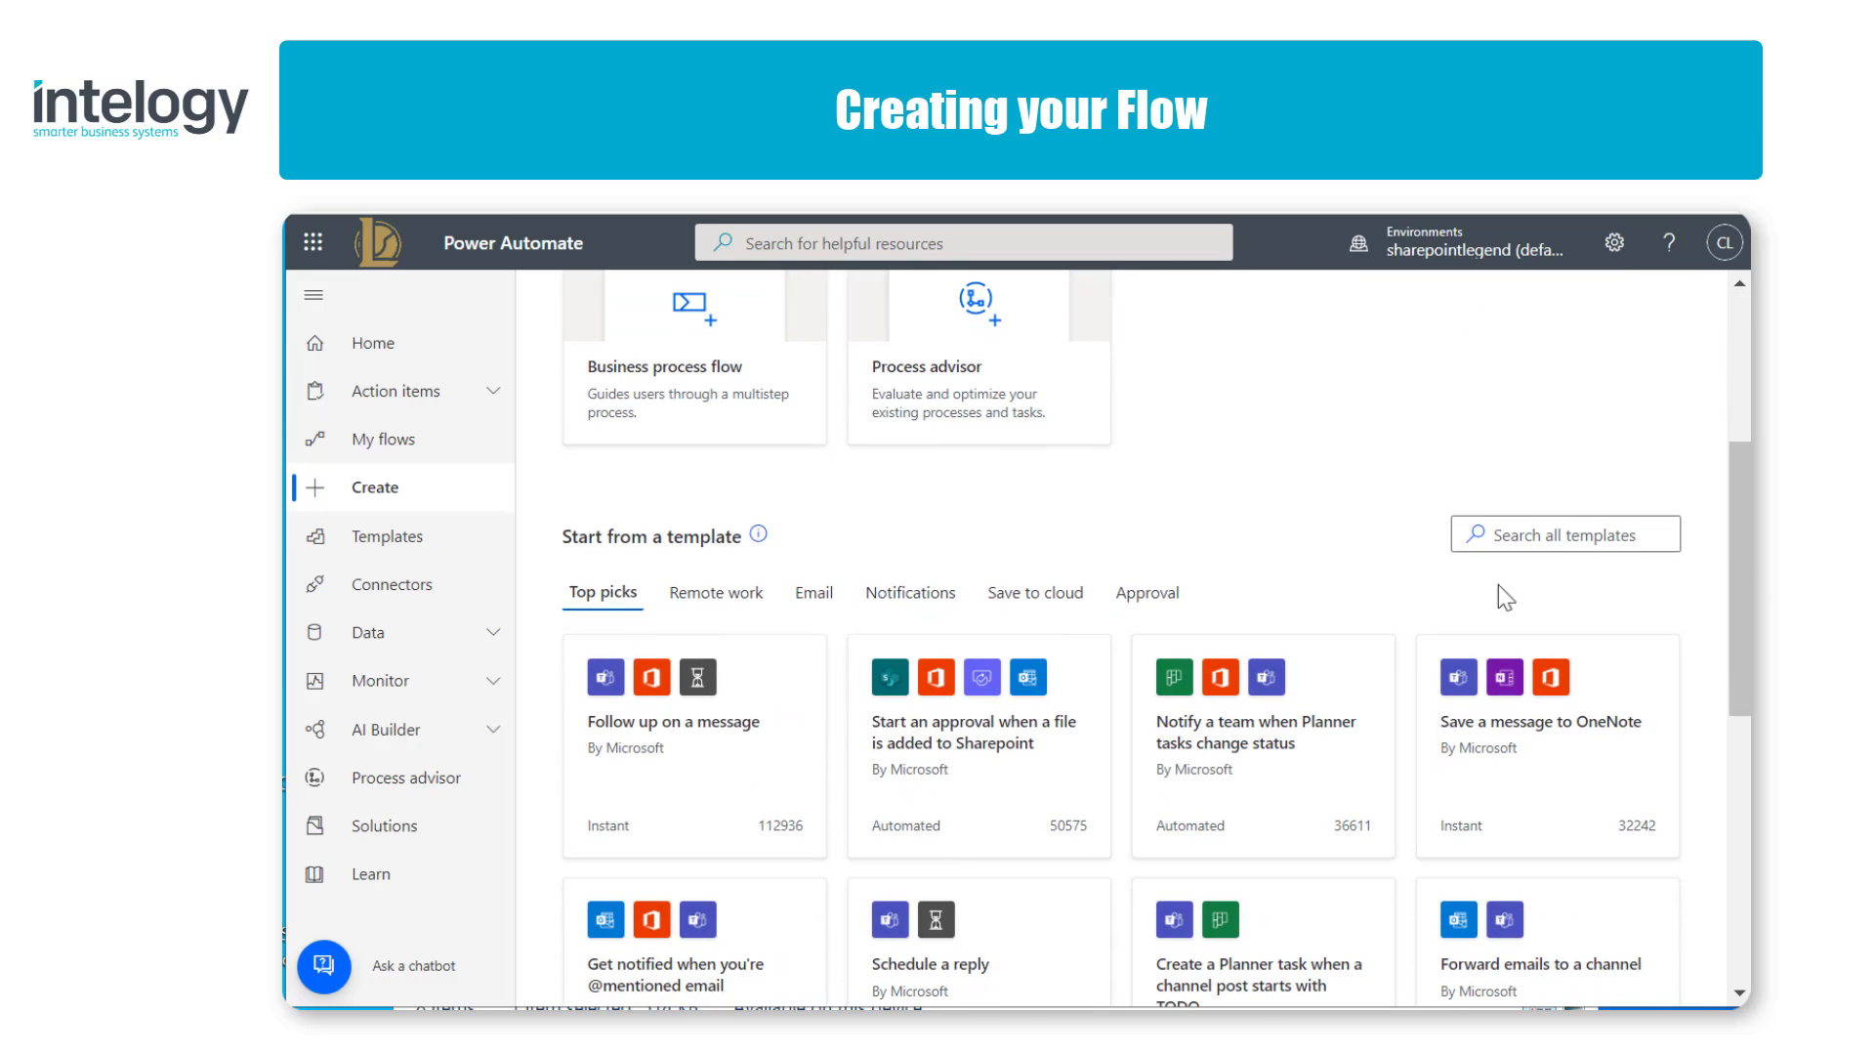
left_click(1484, 533)
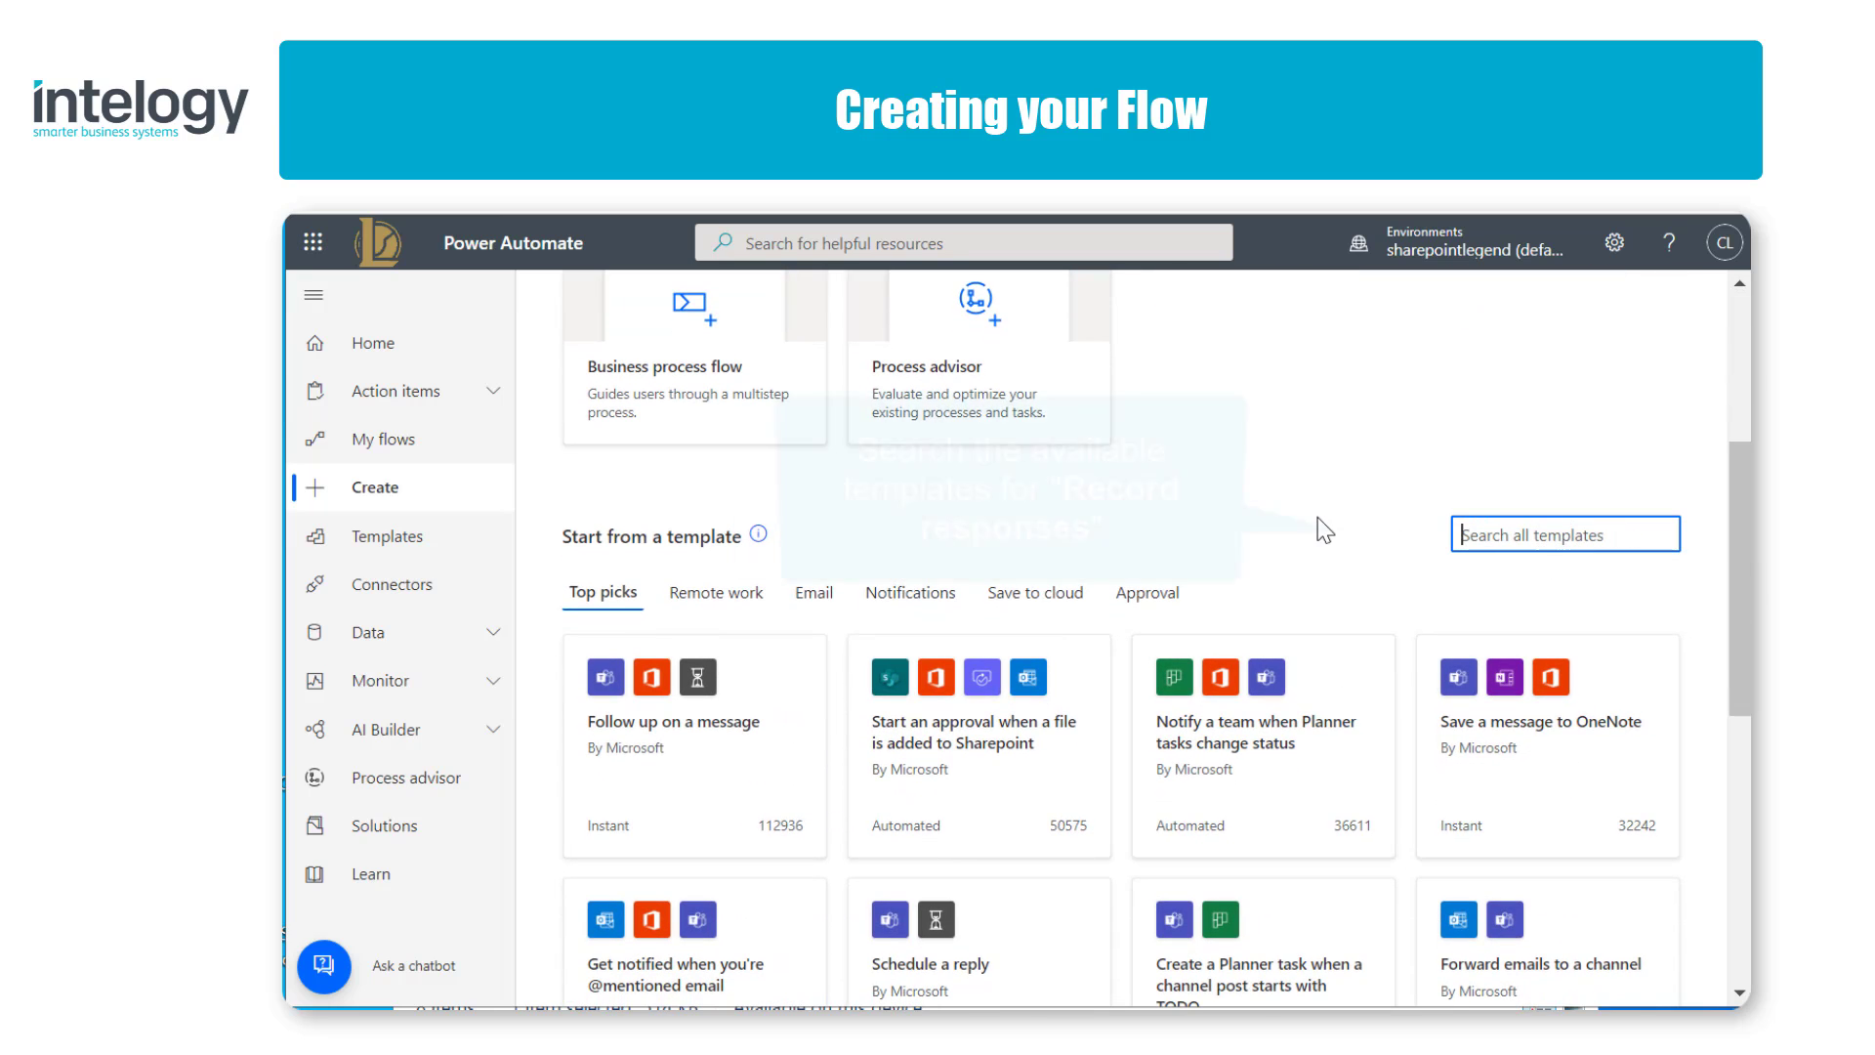
type("Record")
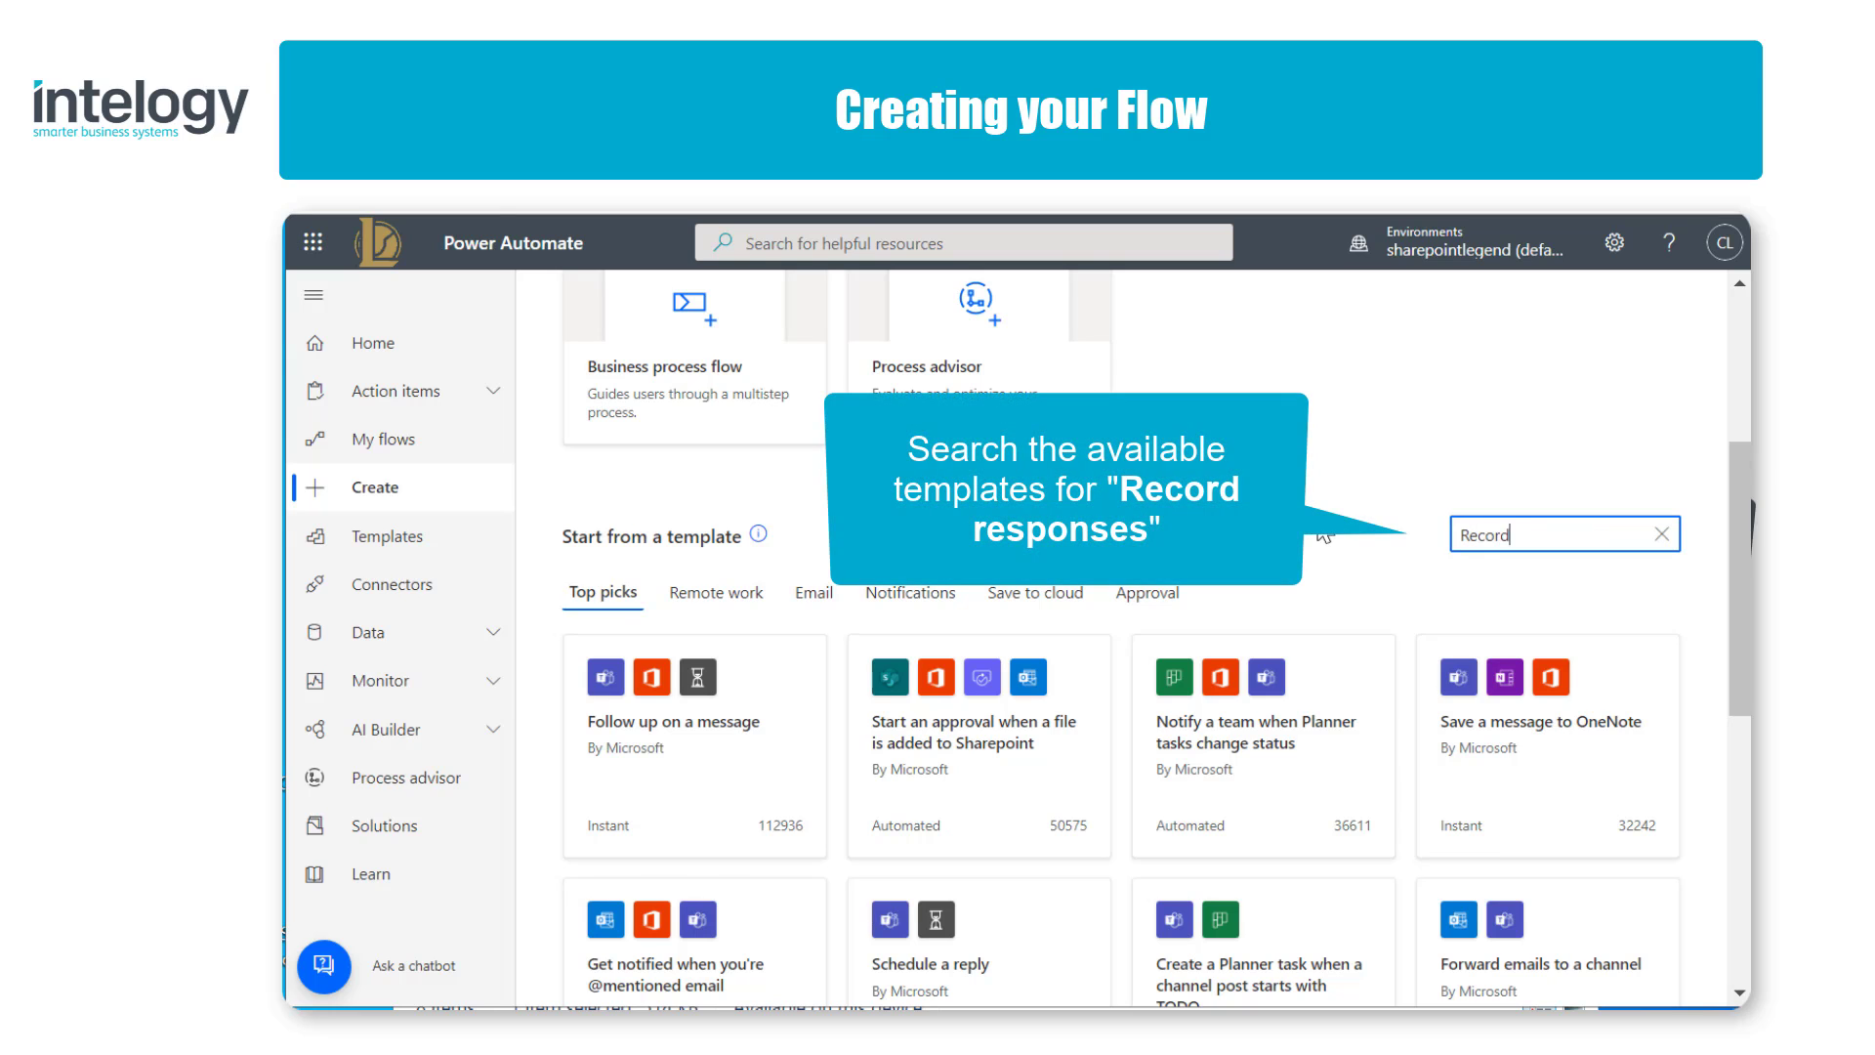
type(" responses")
key("Return")
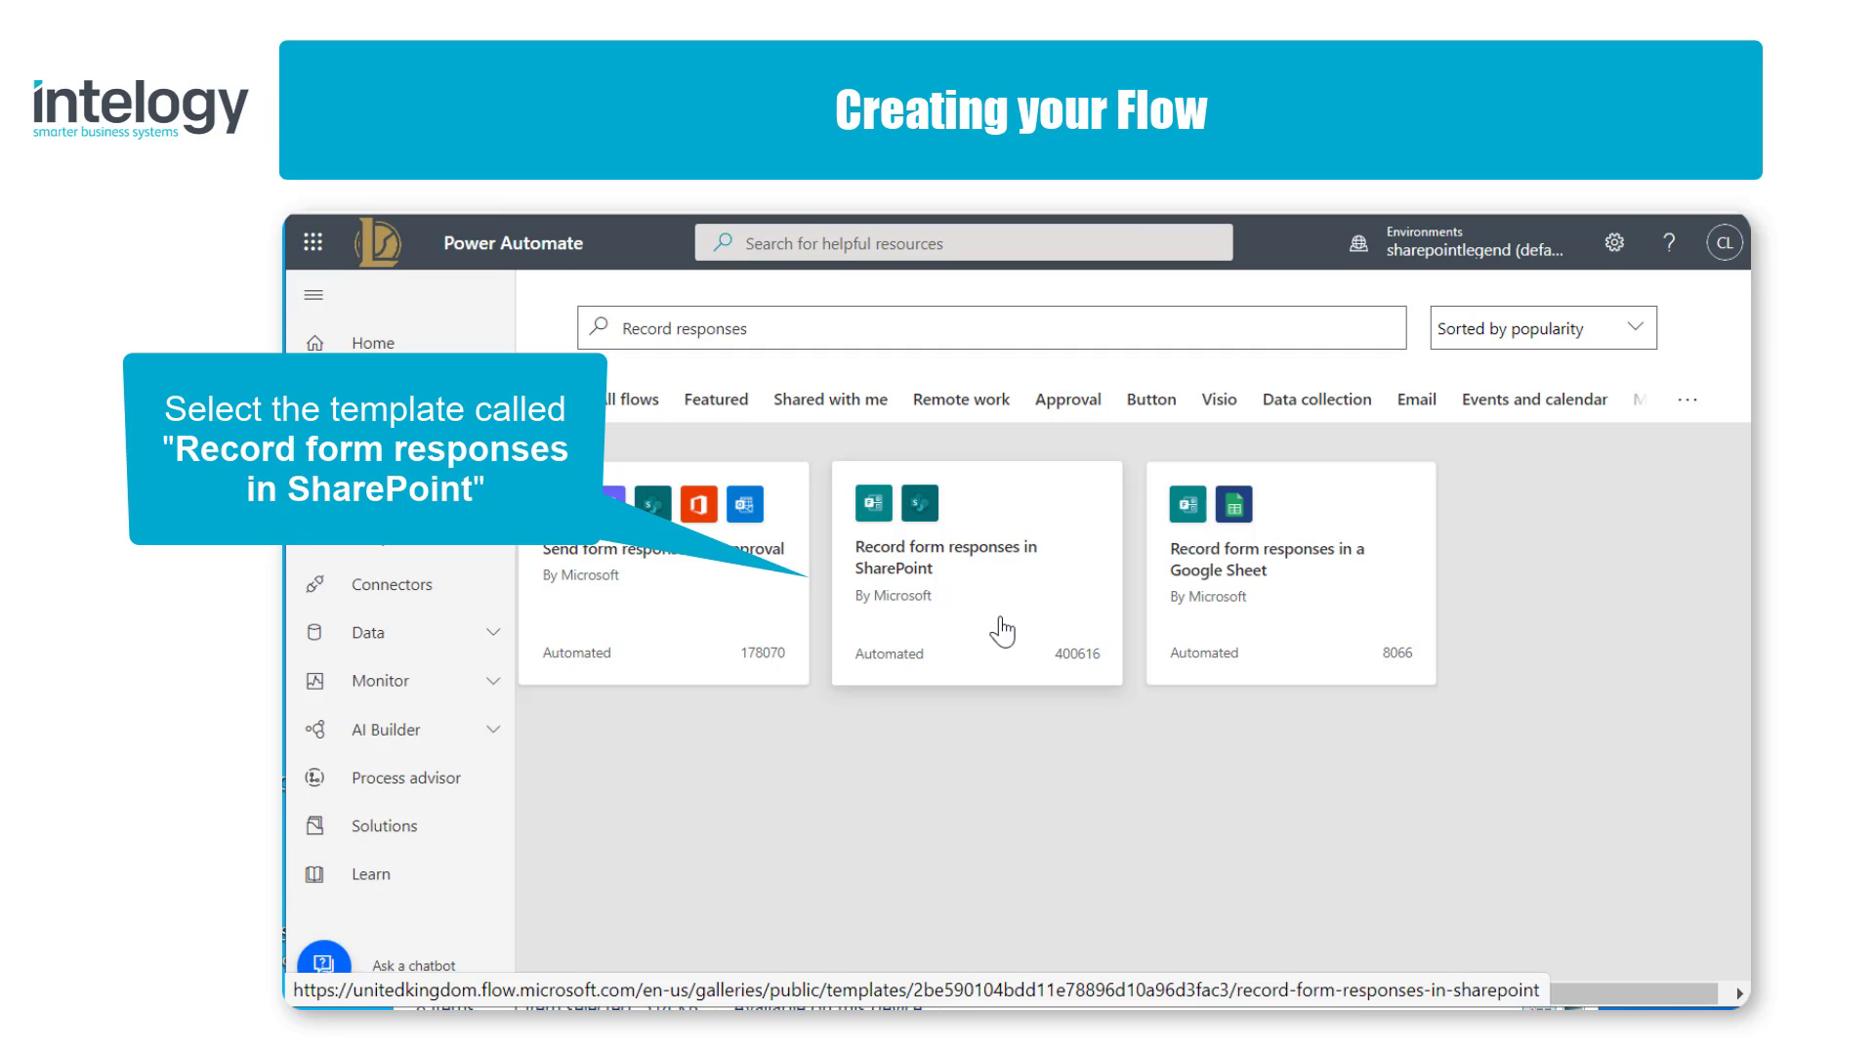
Step: Open the "Record form responses in SharePoint" template and continue with its Microsoft Forms and SharePoint connections
left_click(900, 571)
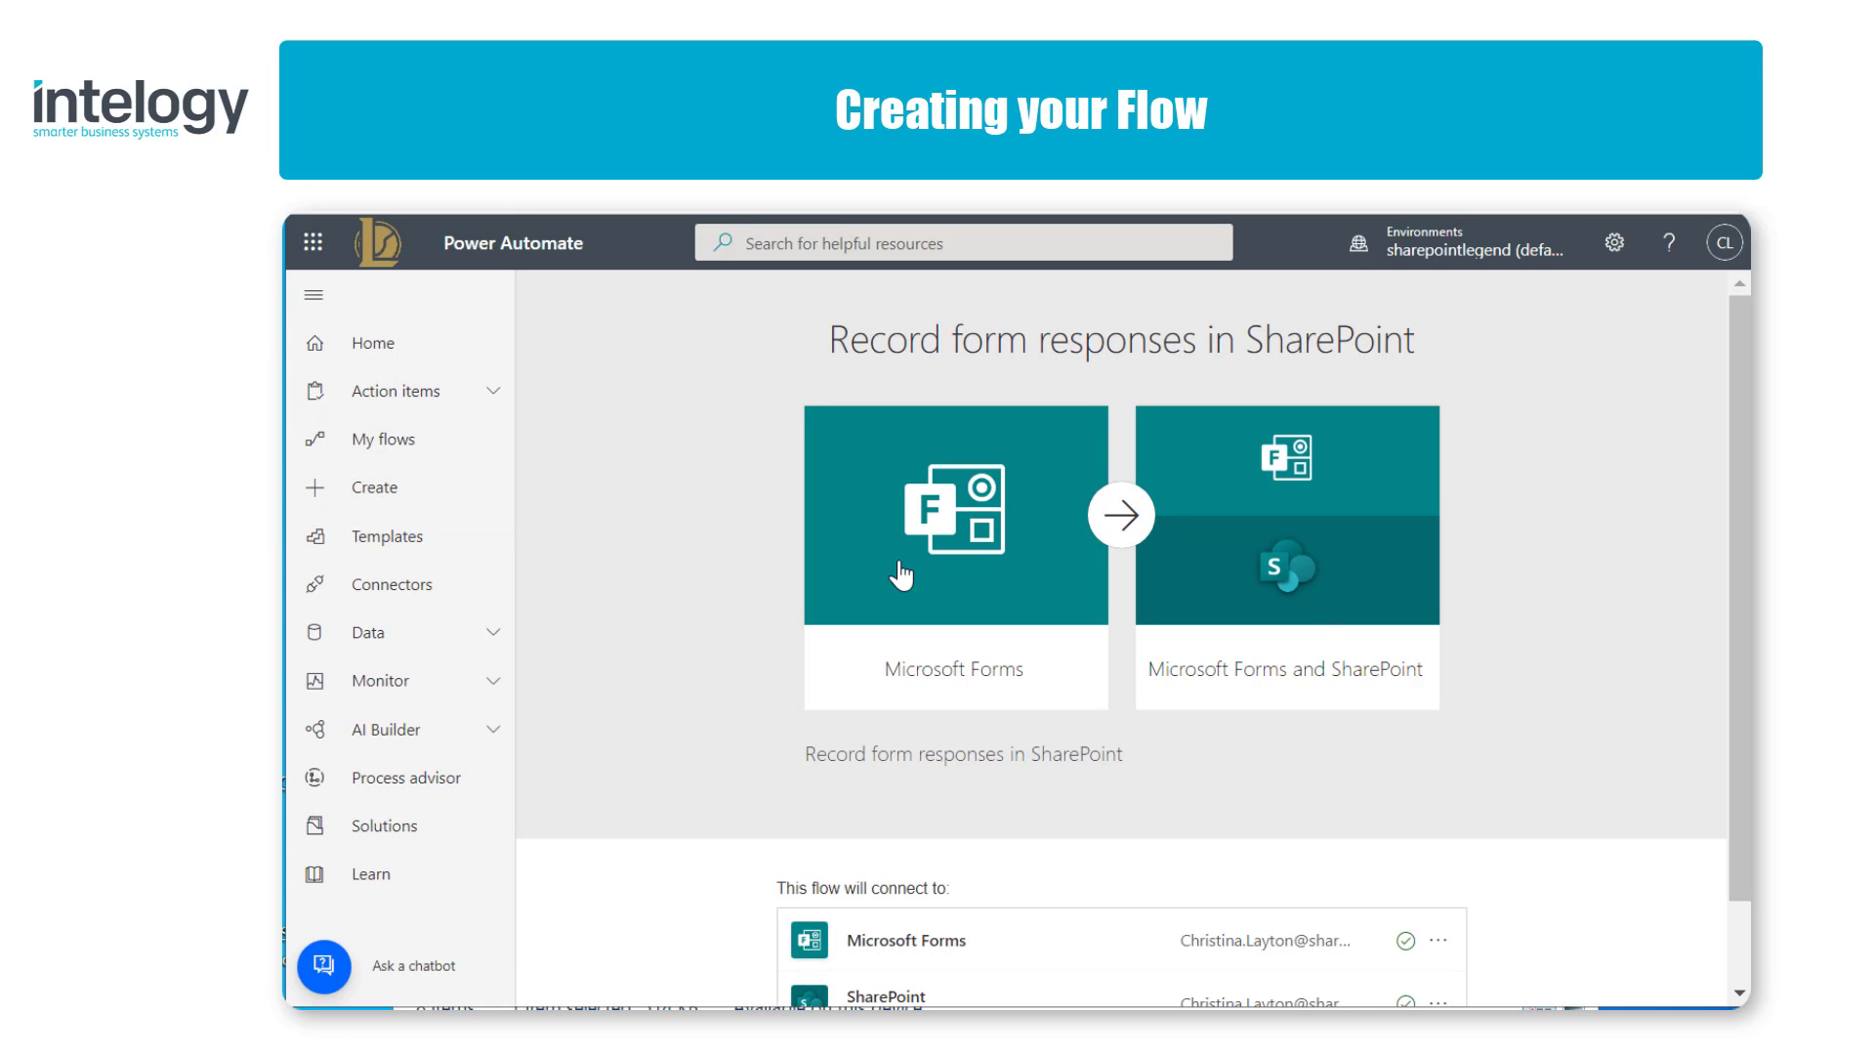
scroll(900, 575, "down", 1)
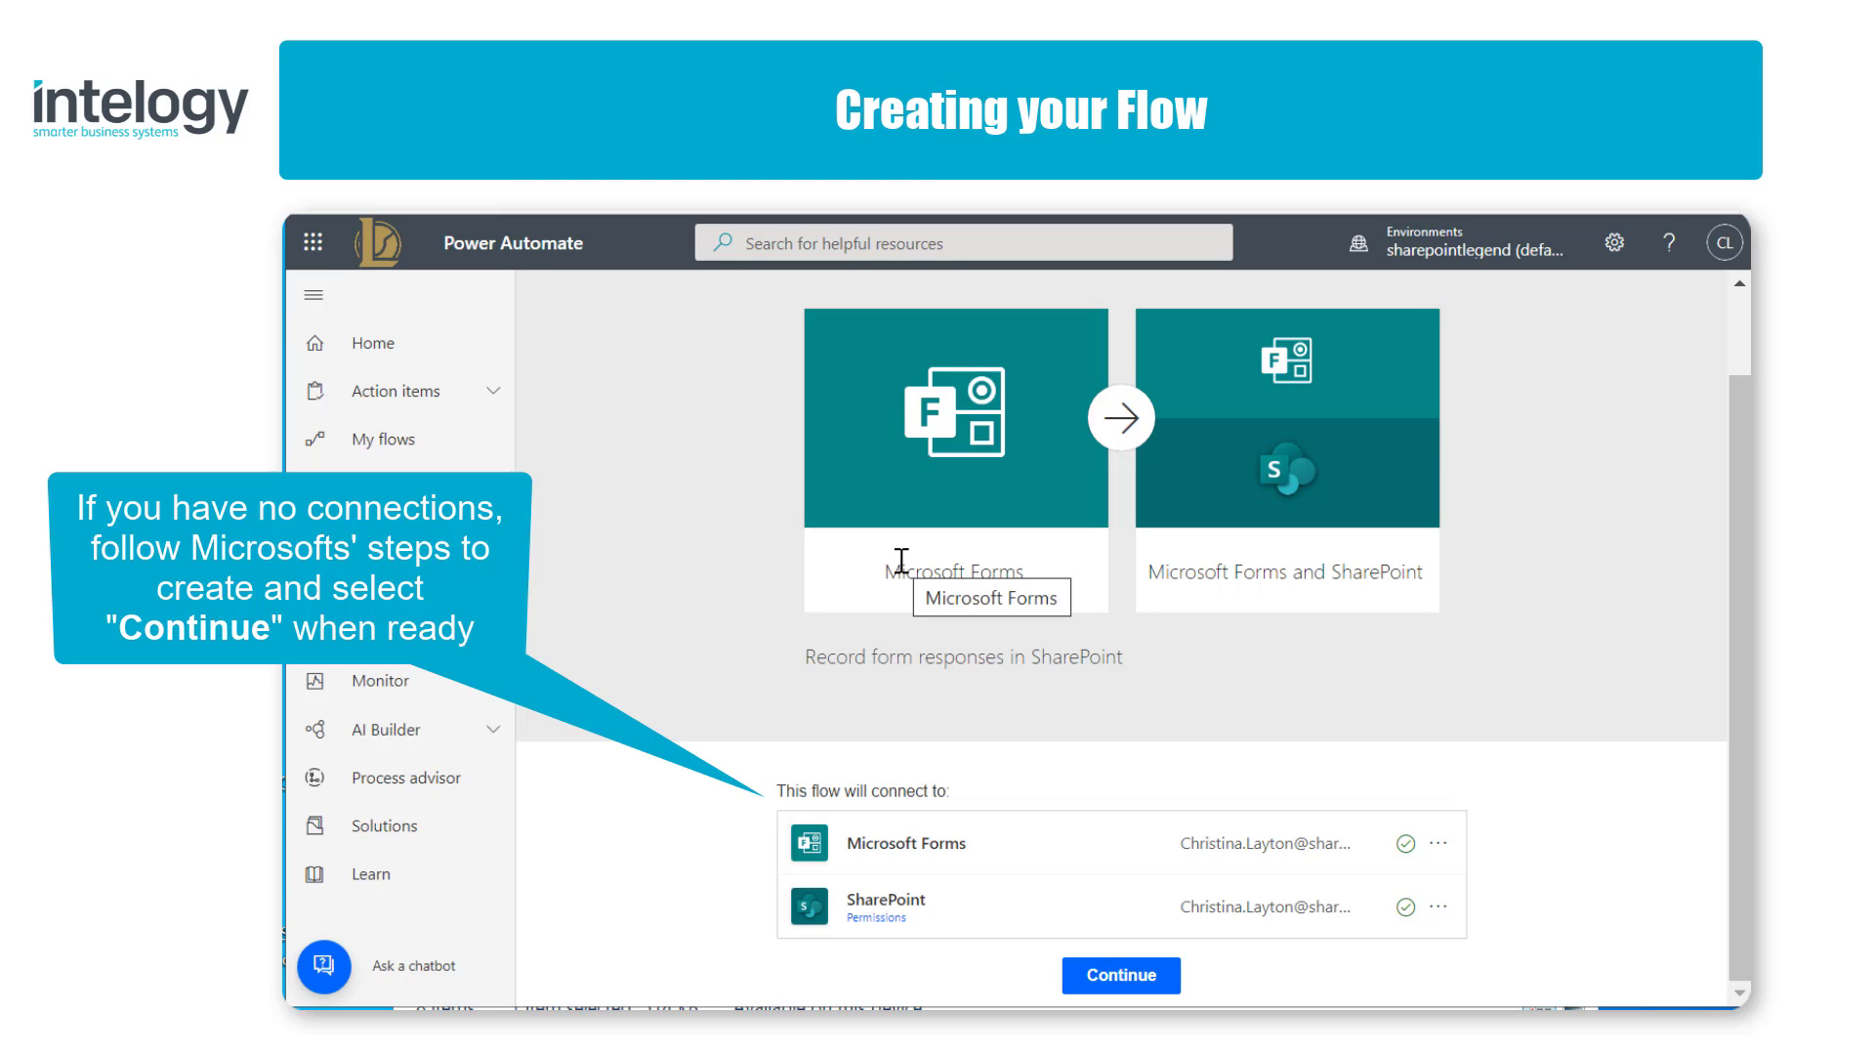
left_click(1123, 974)
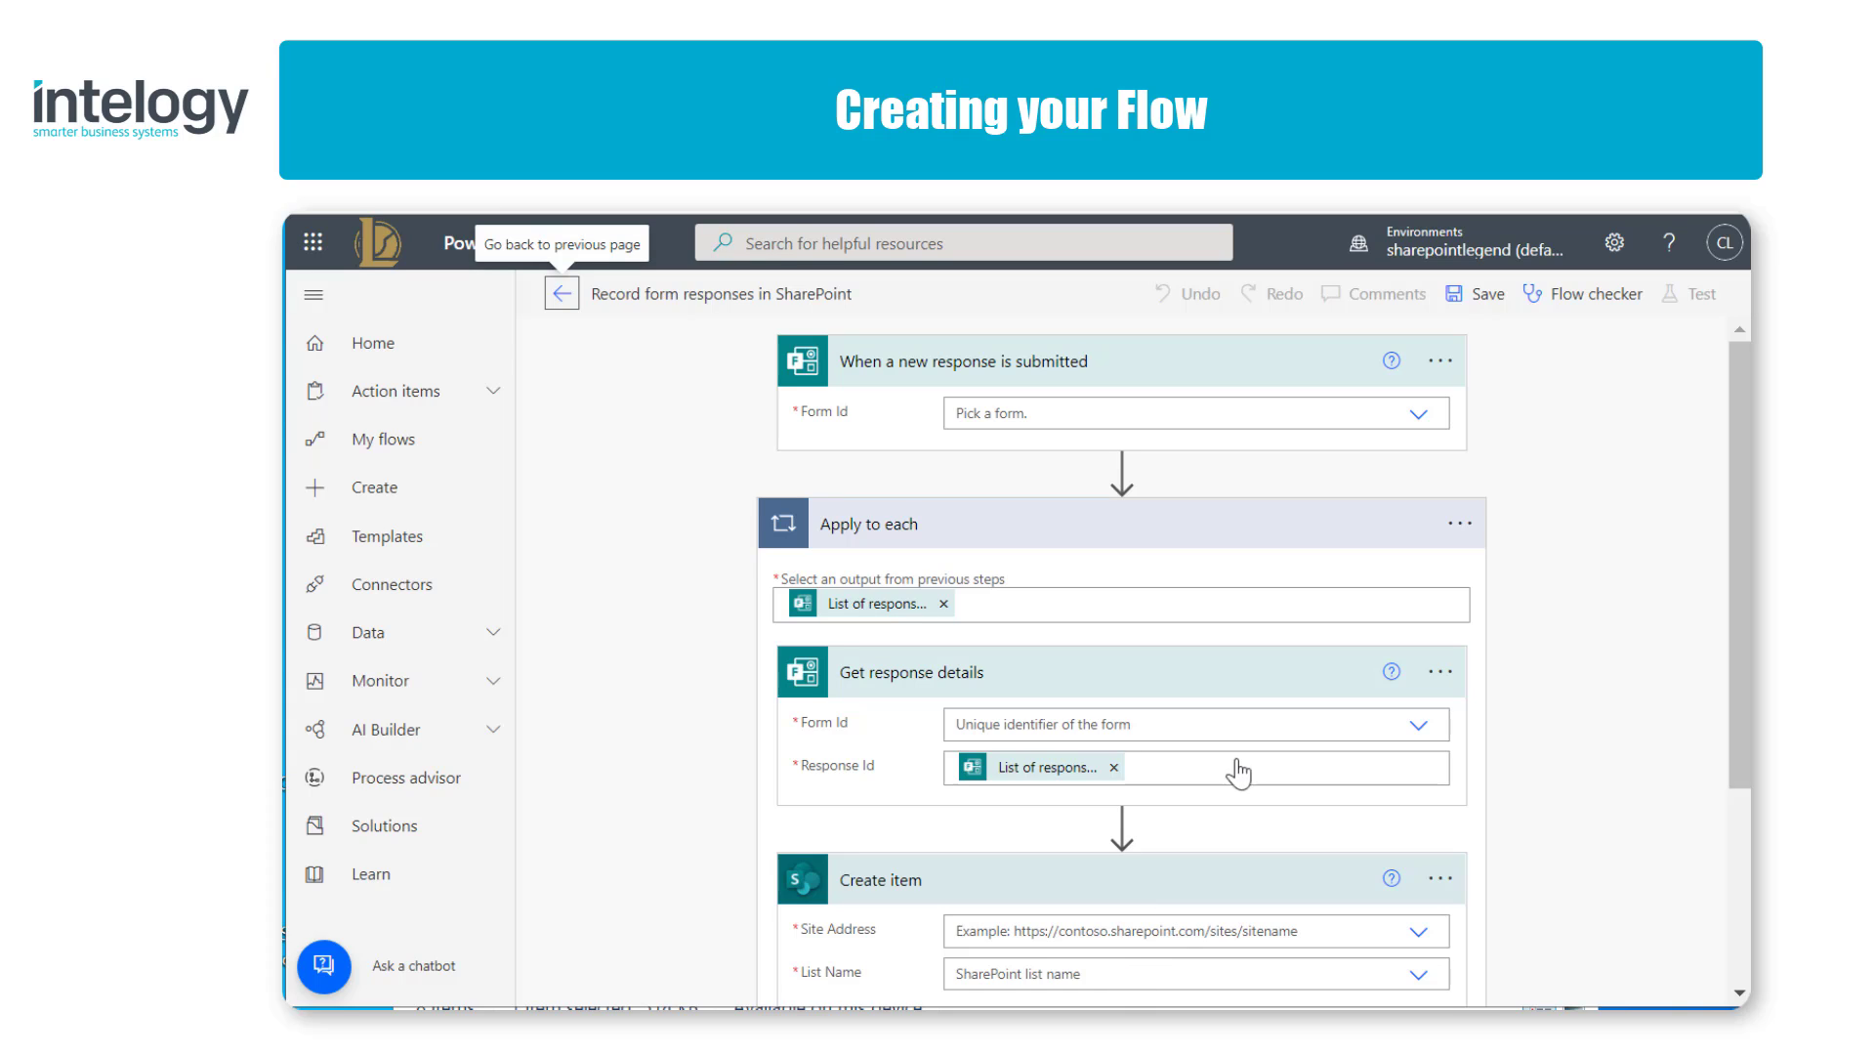
Step: Set the form to Staff Recognition Form in both the new-response trigger and the Get response details action
left_click(1419, 418)
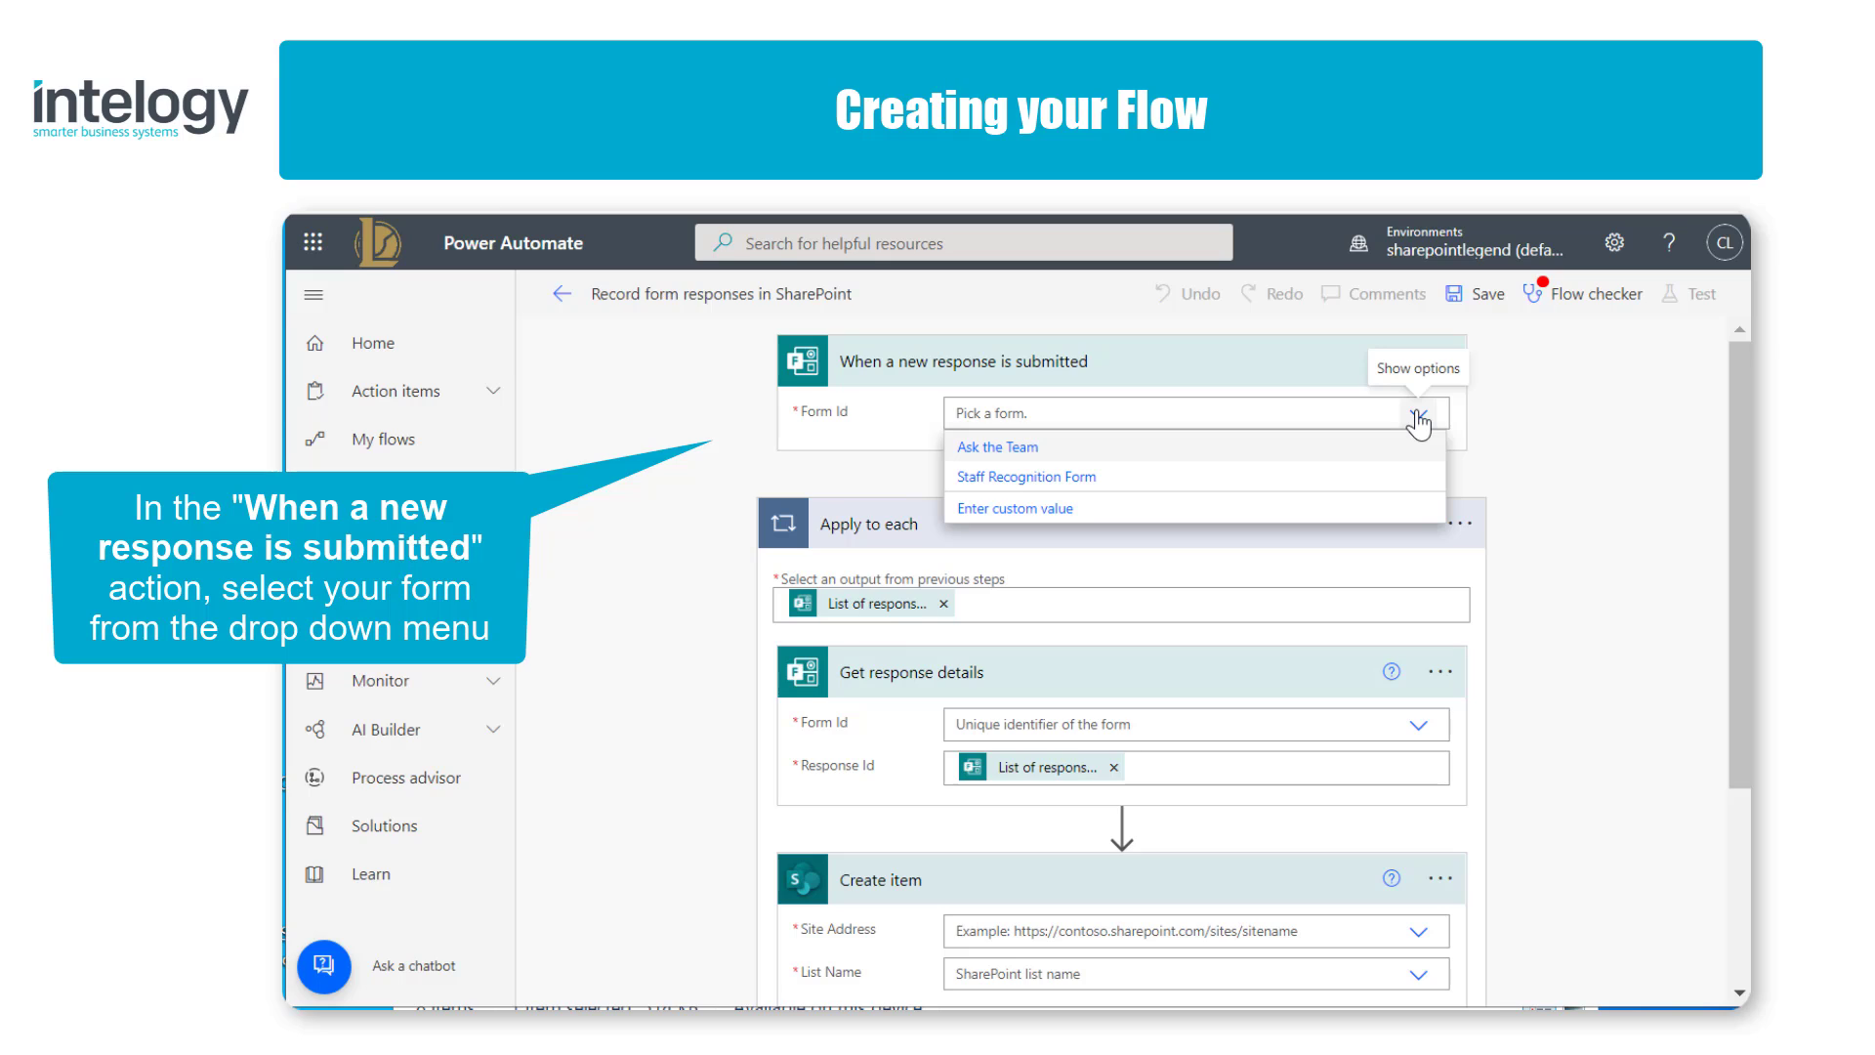
left_click(1354, 489)
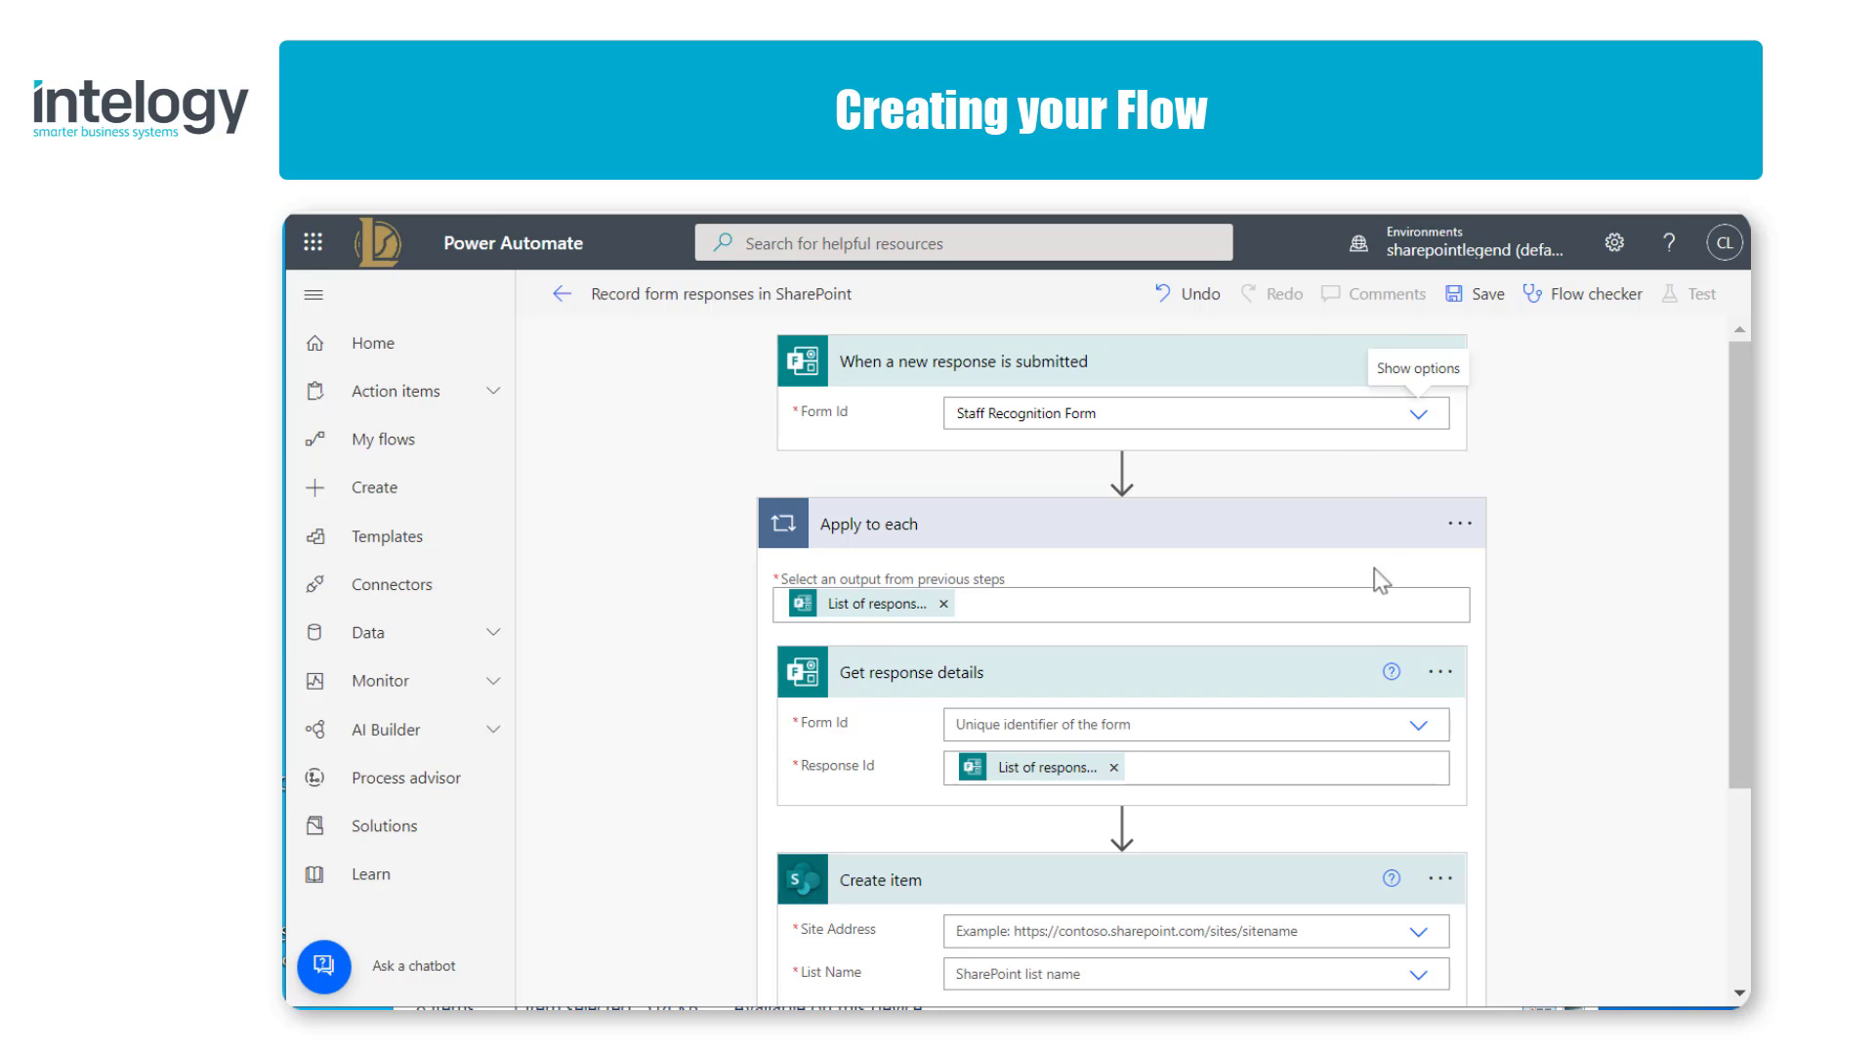
left_click(1416, 728)
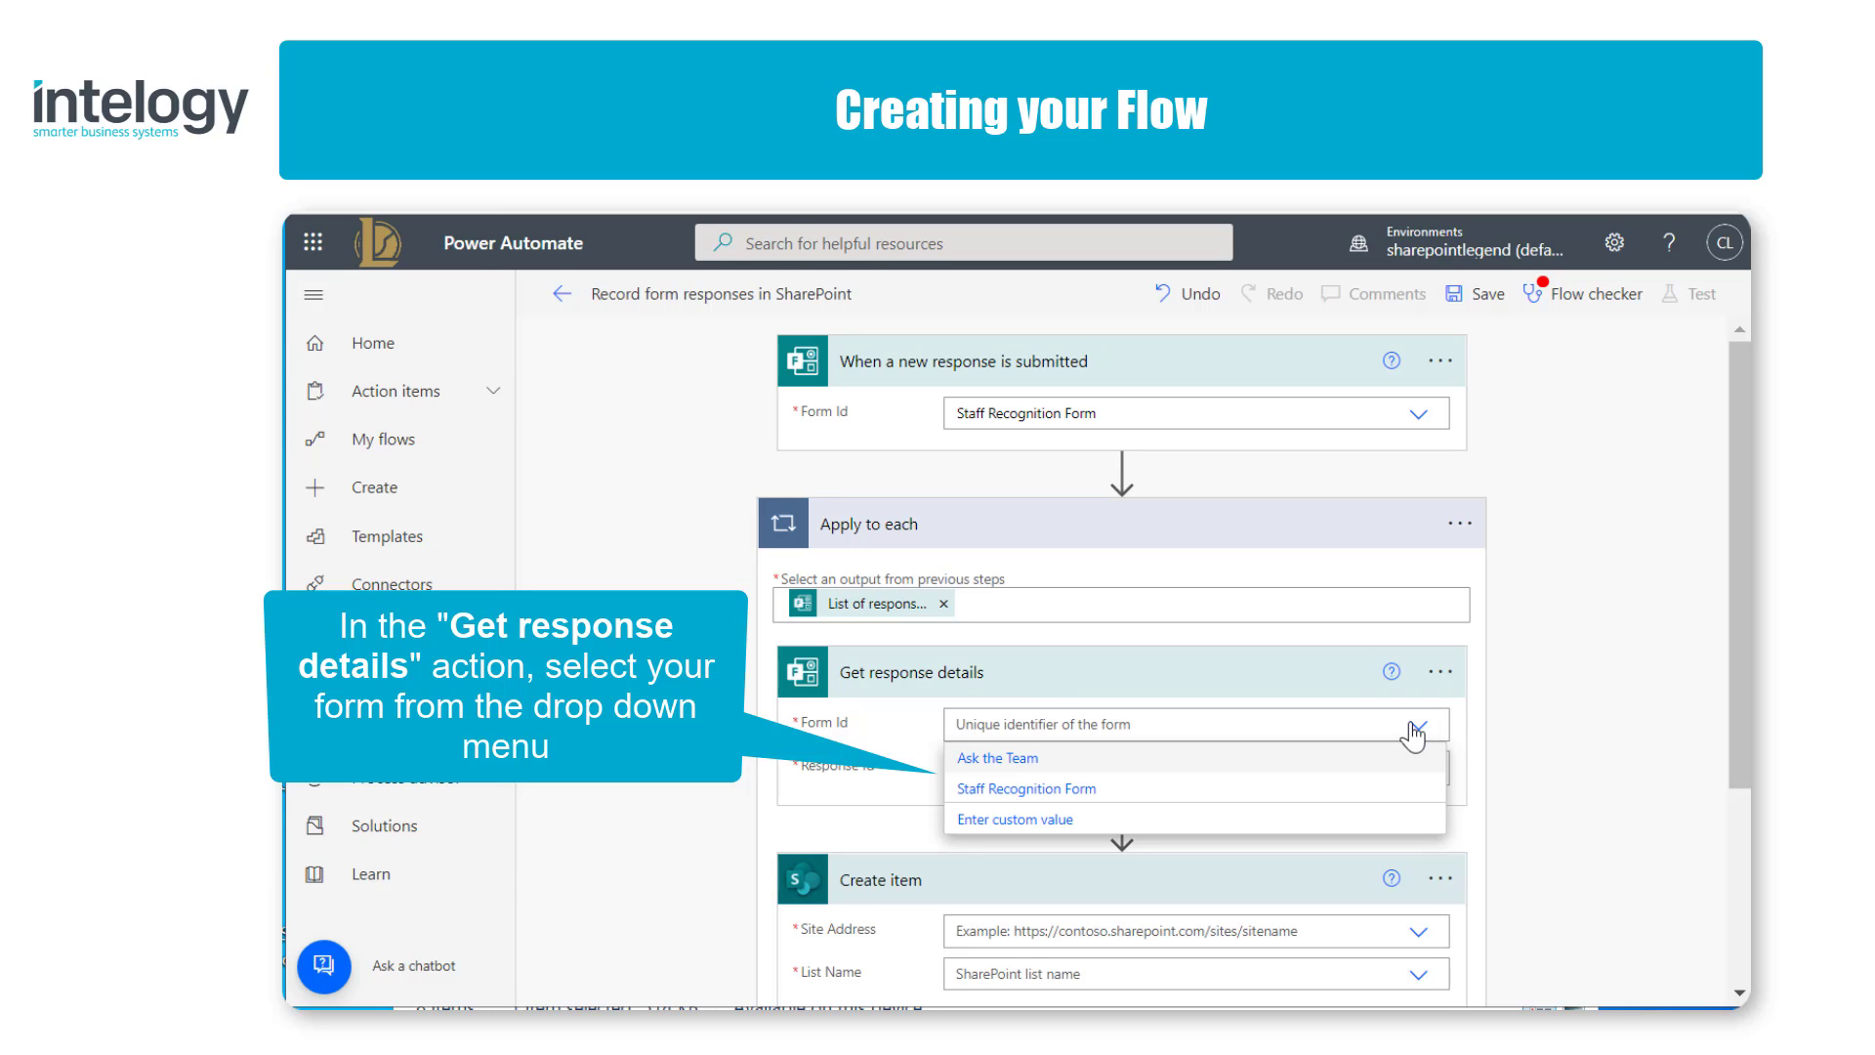
left_click(1400, 788)
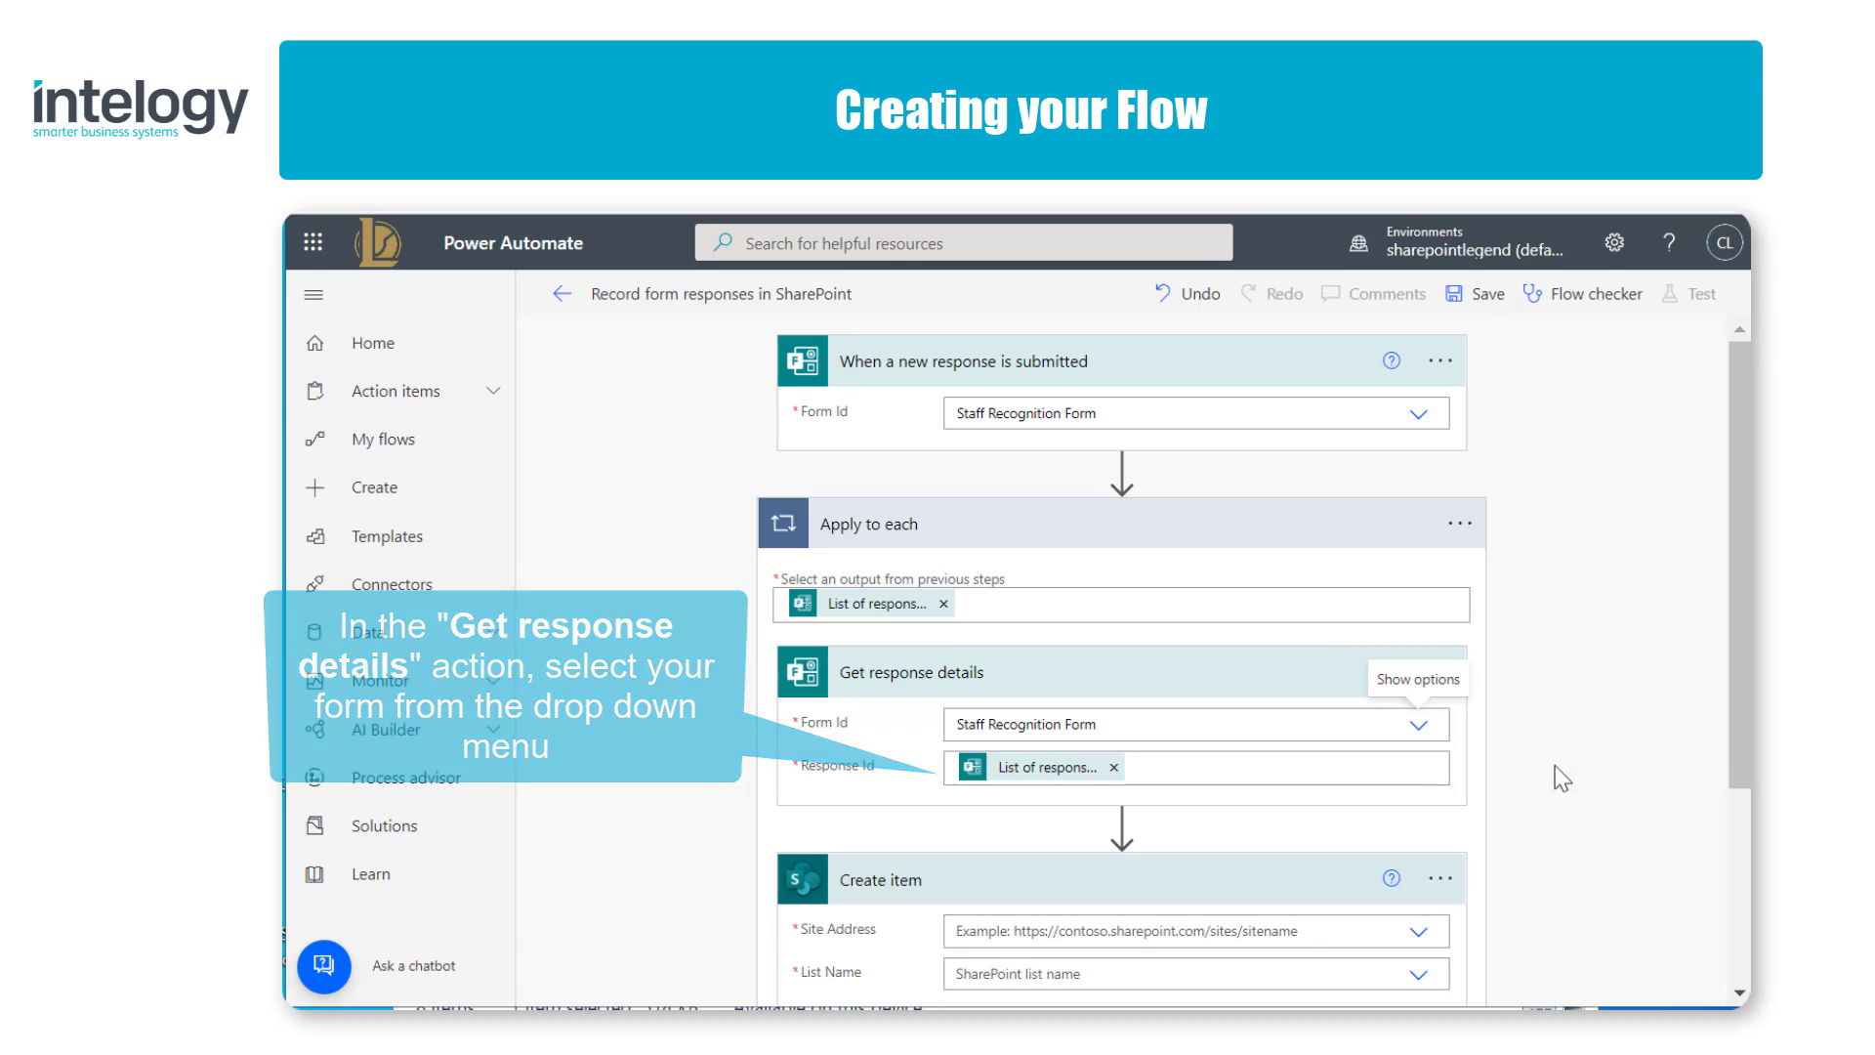
Step: In the Create item action, choose the Nautilus site as the address and Staff Recognition Form as the list
left_click_drag(1740, 747, 1733, 924)
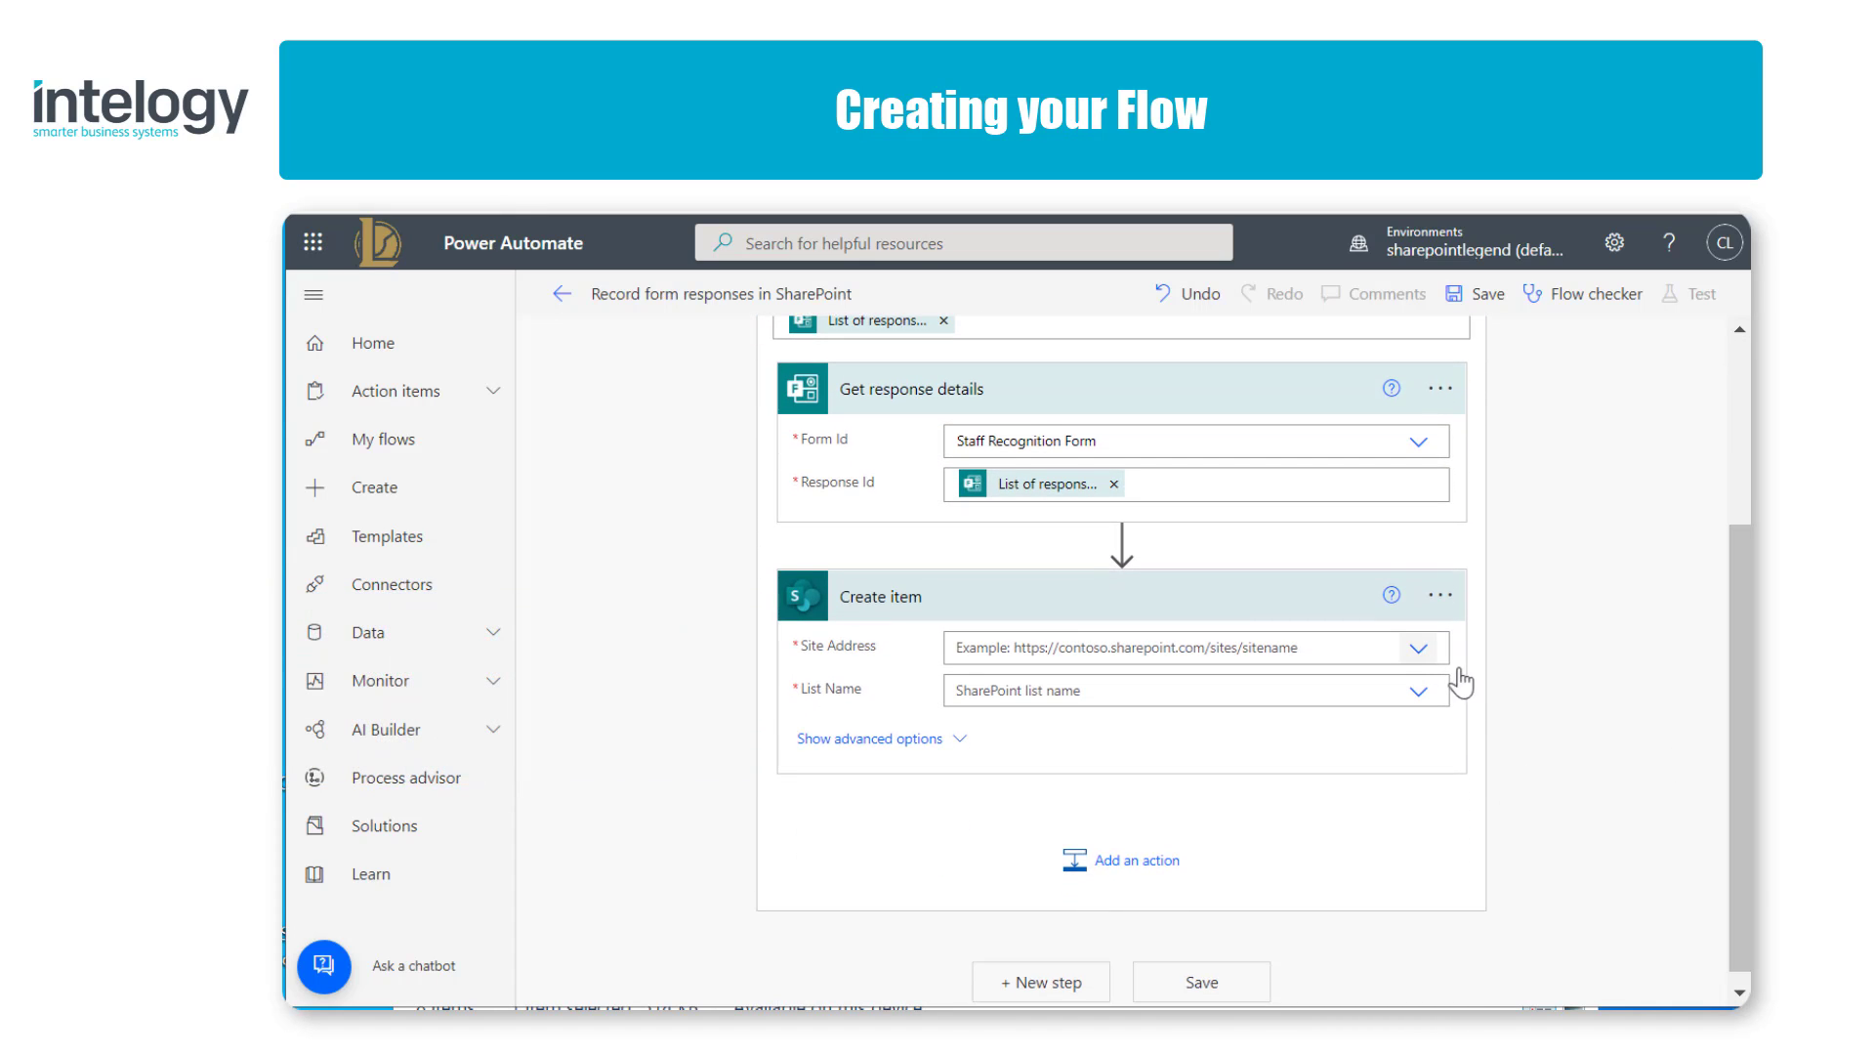
left_click(1418, 651)
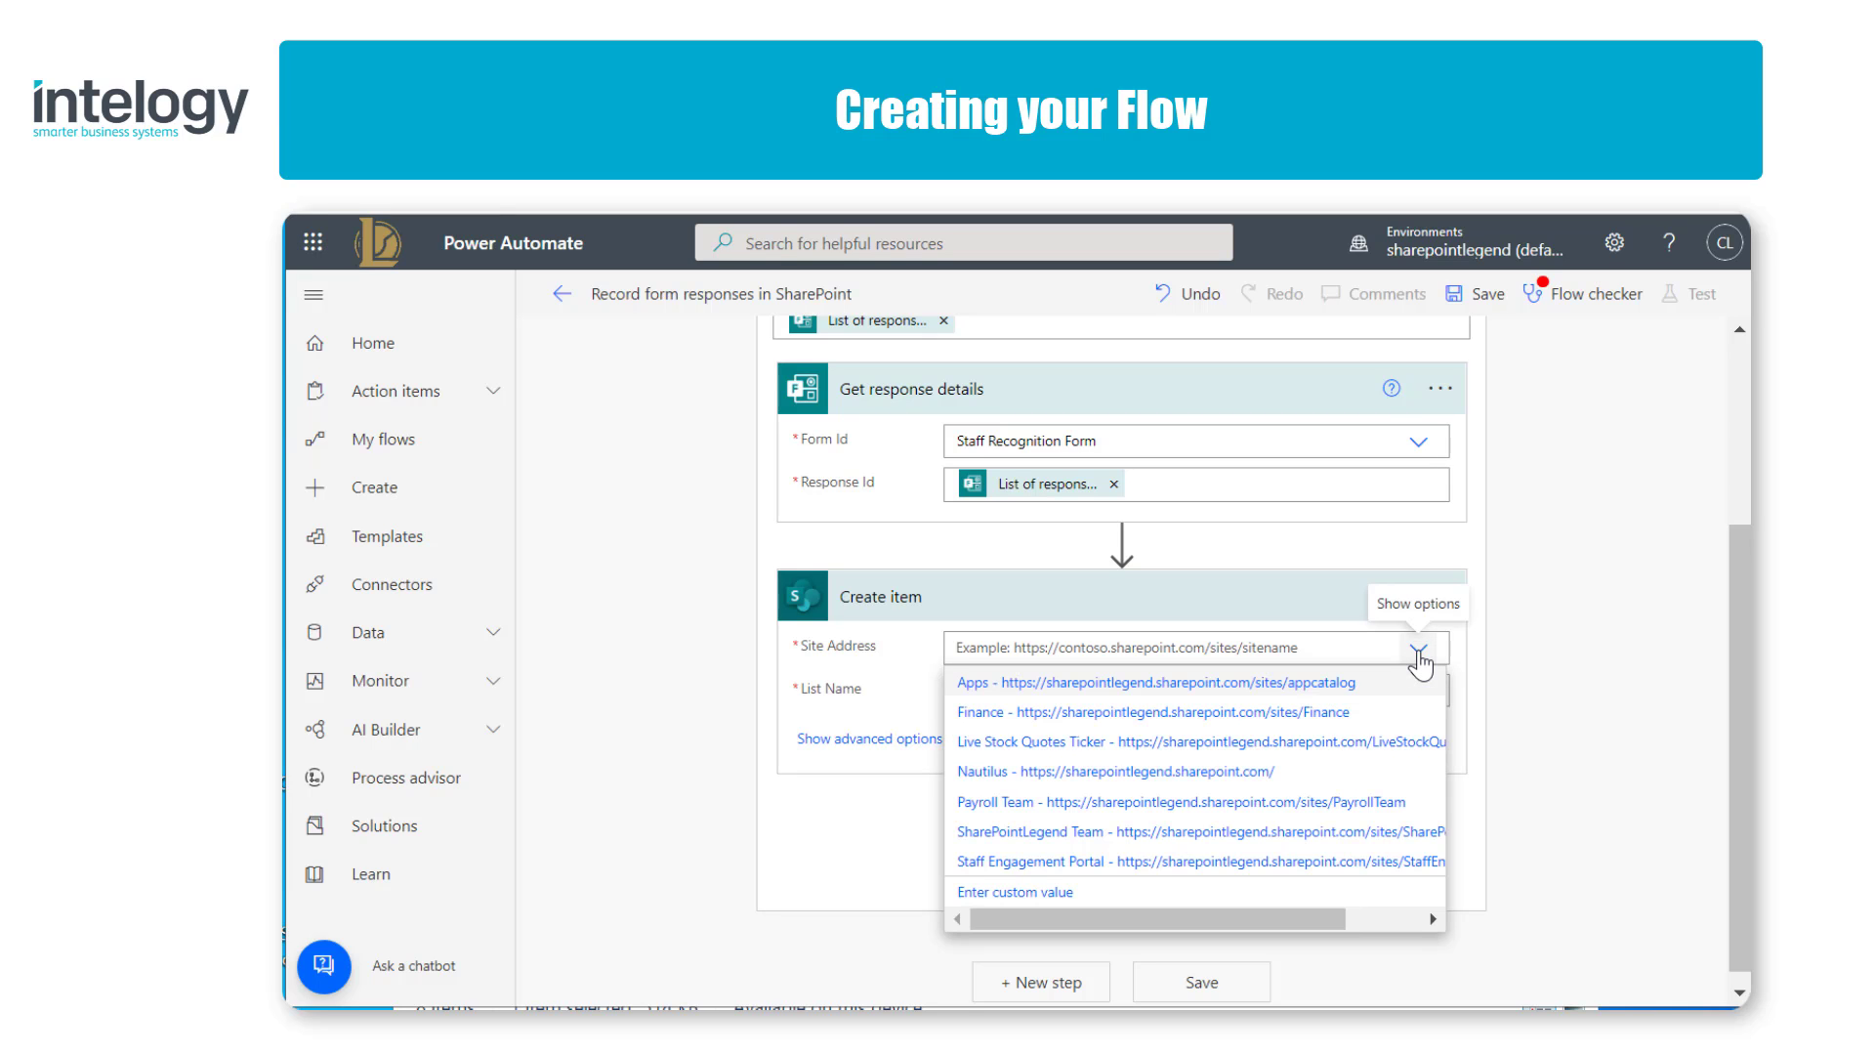
left_click(1280, 780)
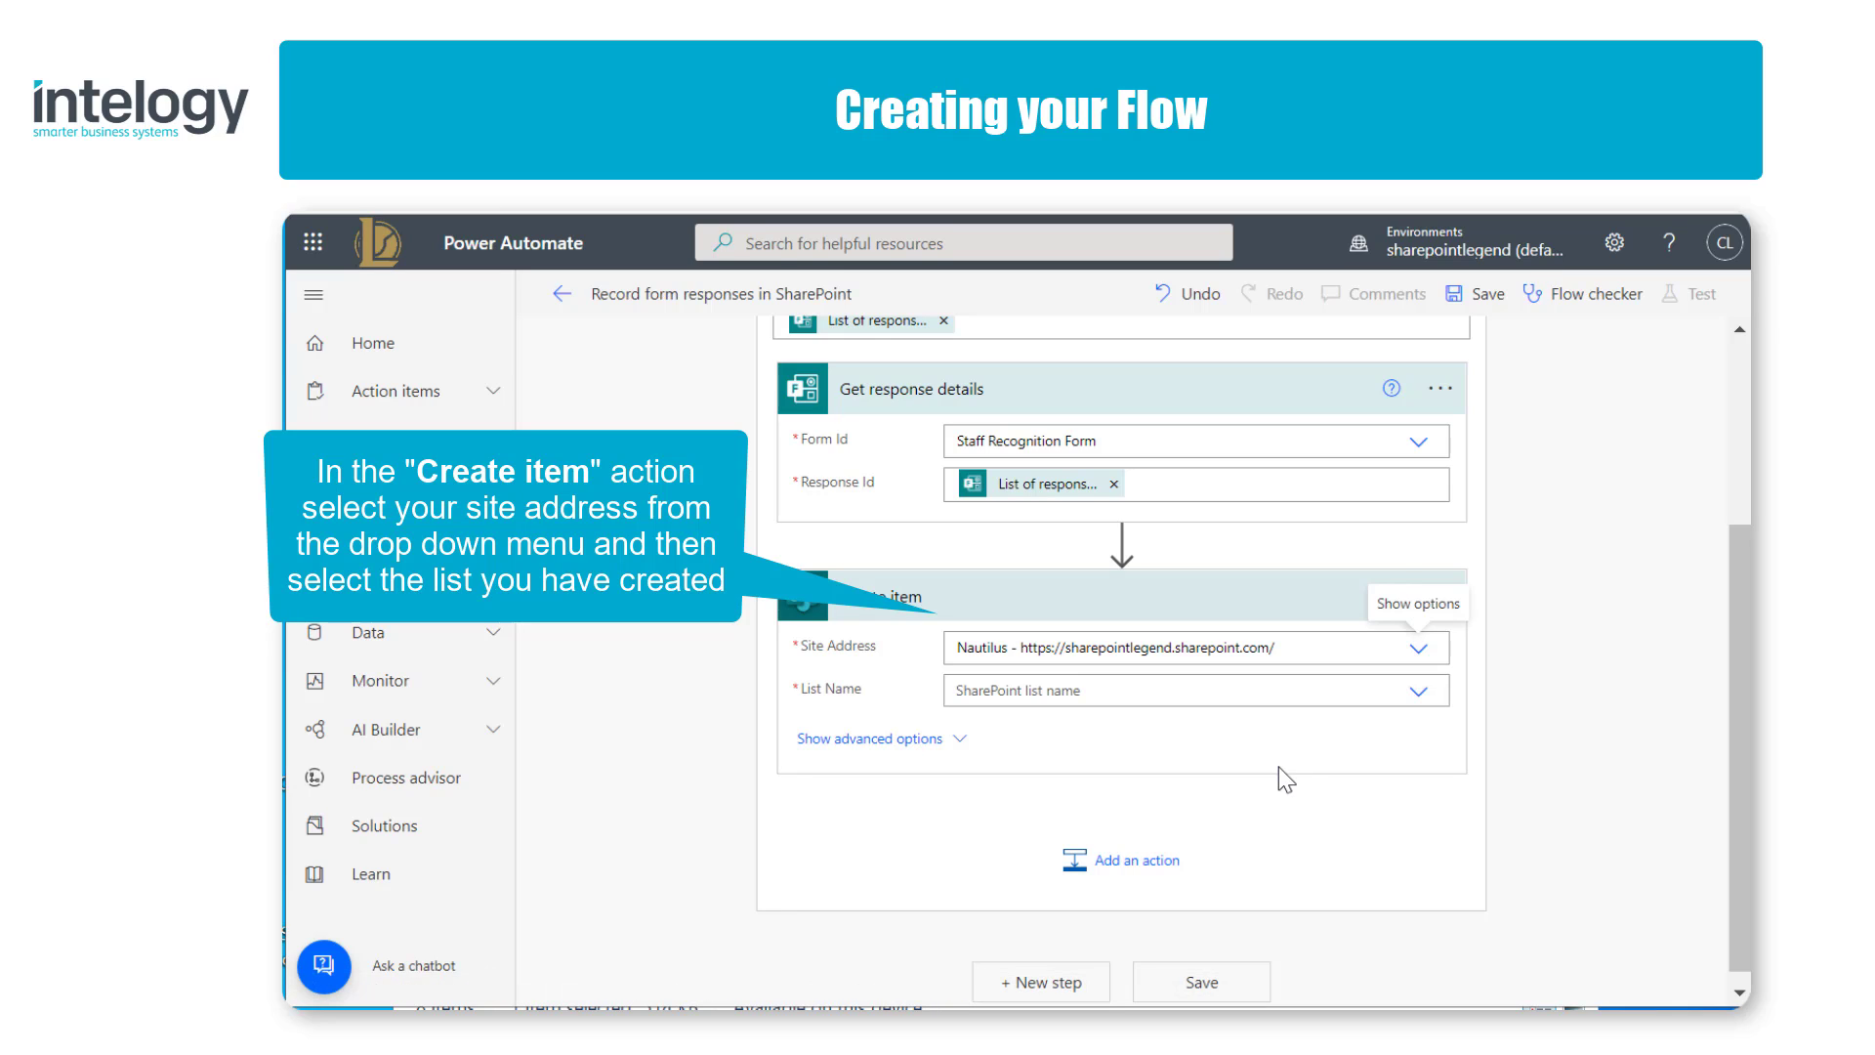
left_click(1418, 691)
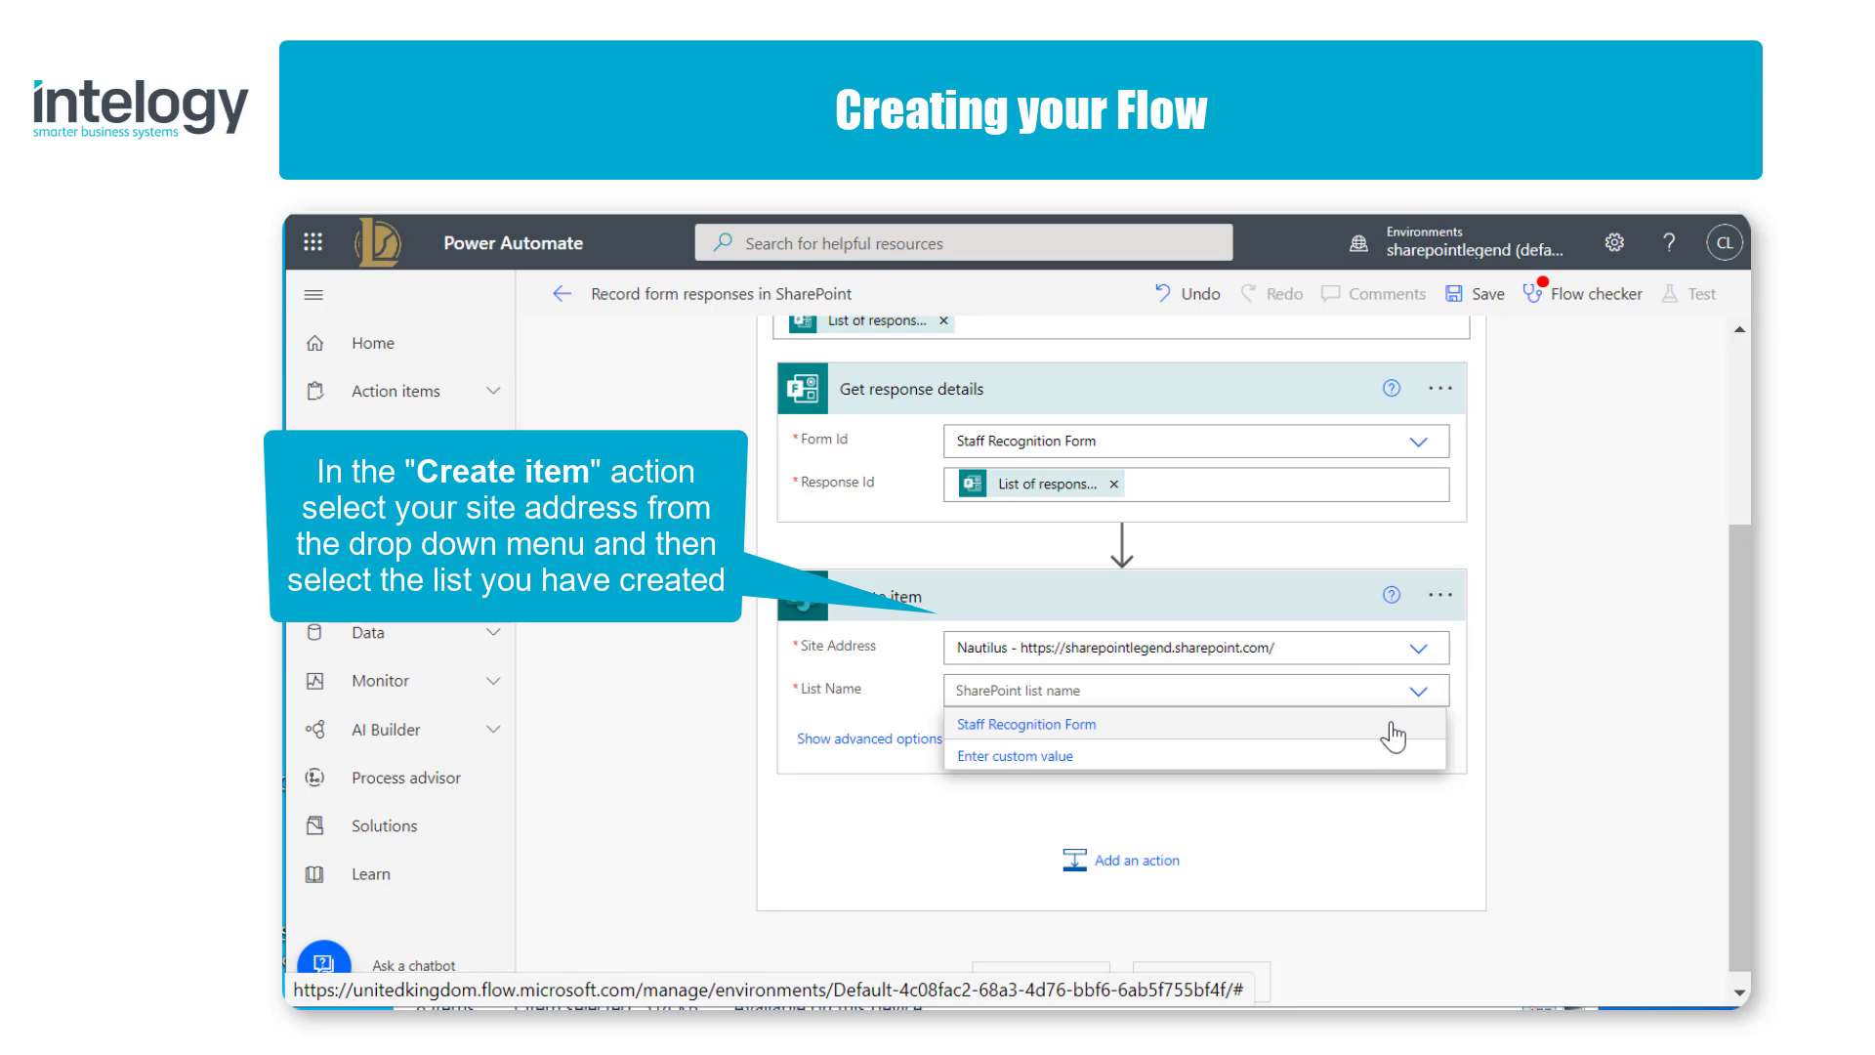
left_click(1391, 726)
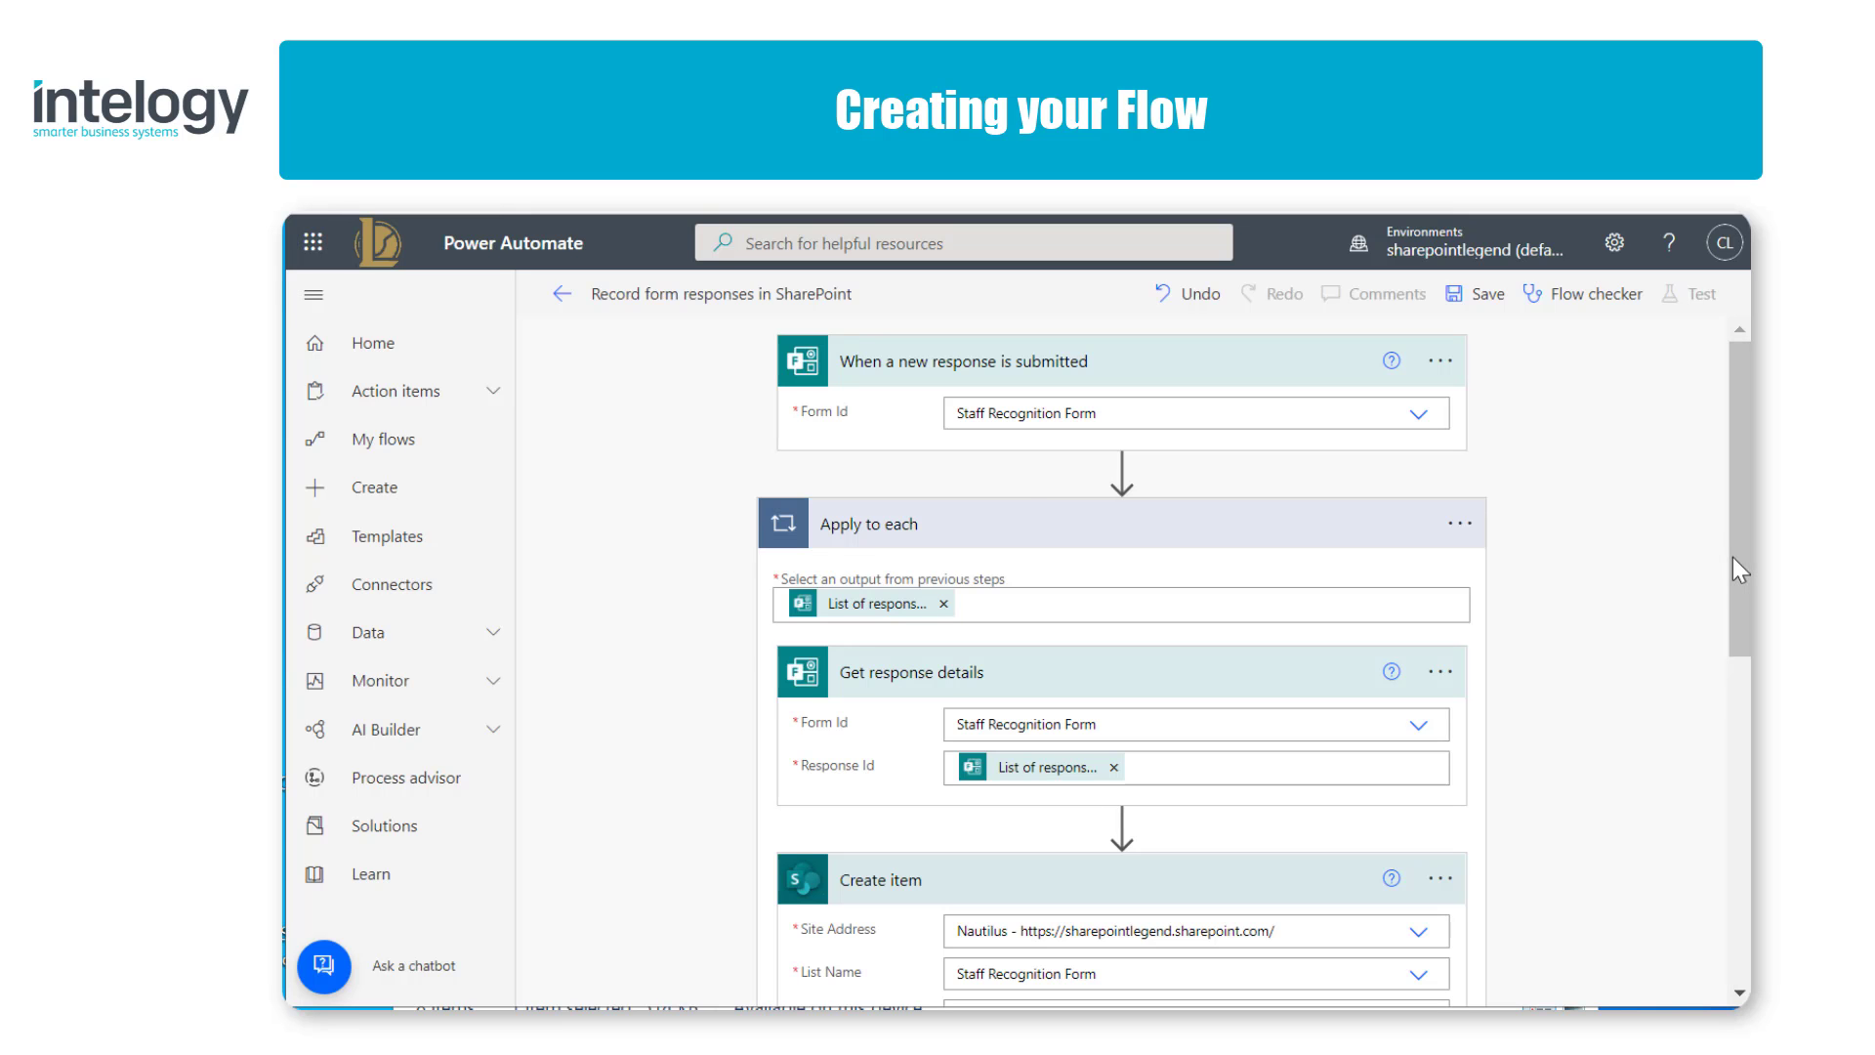
Step: Insert an Initialize variable action between the new-response trigger and the Apply to each loop
mouse_move(1118, 475)
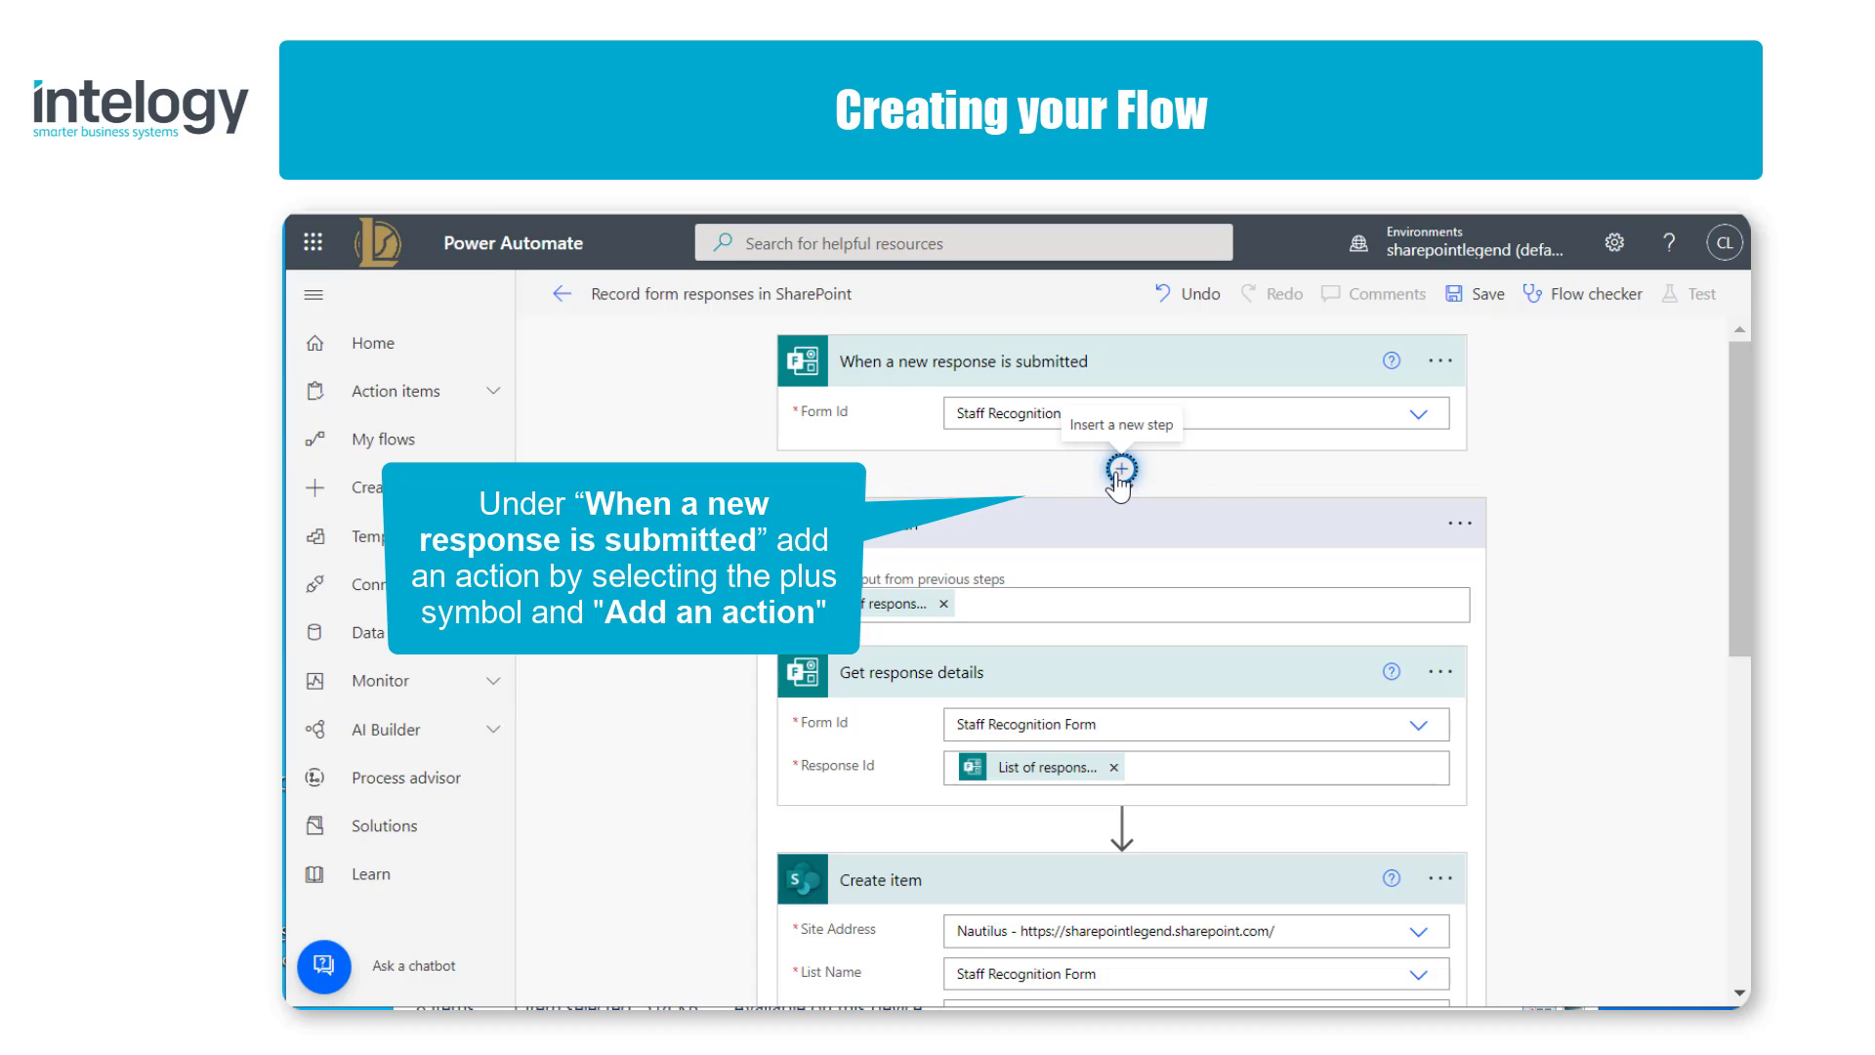
left_click(1119, 473)
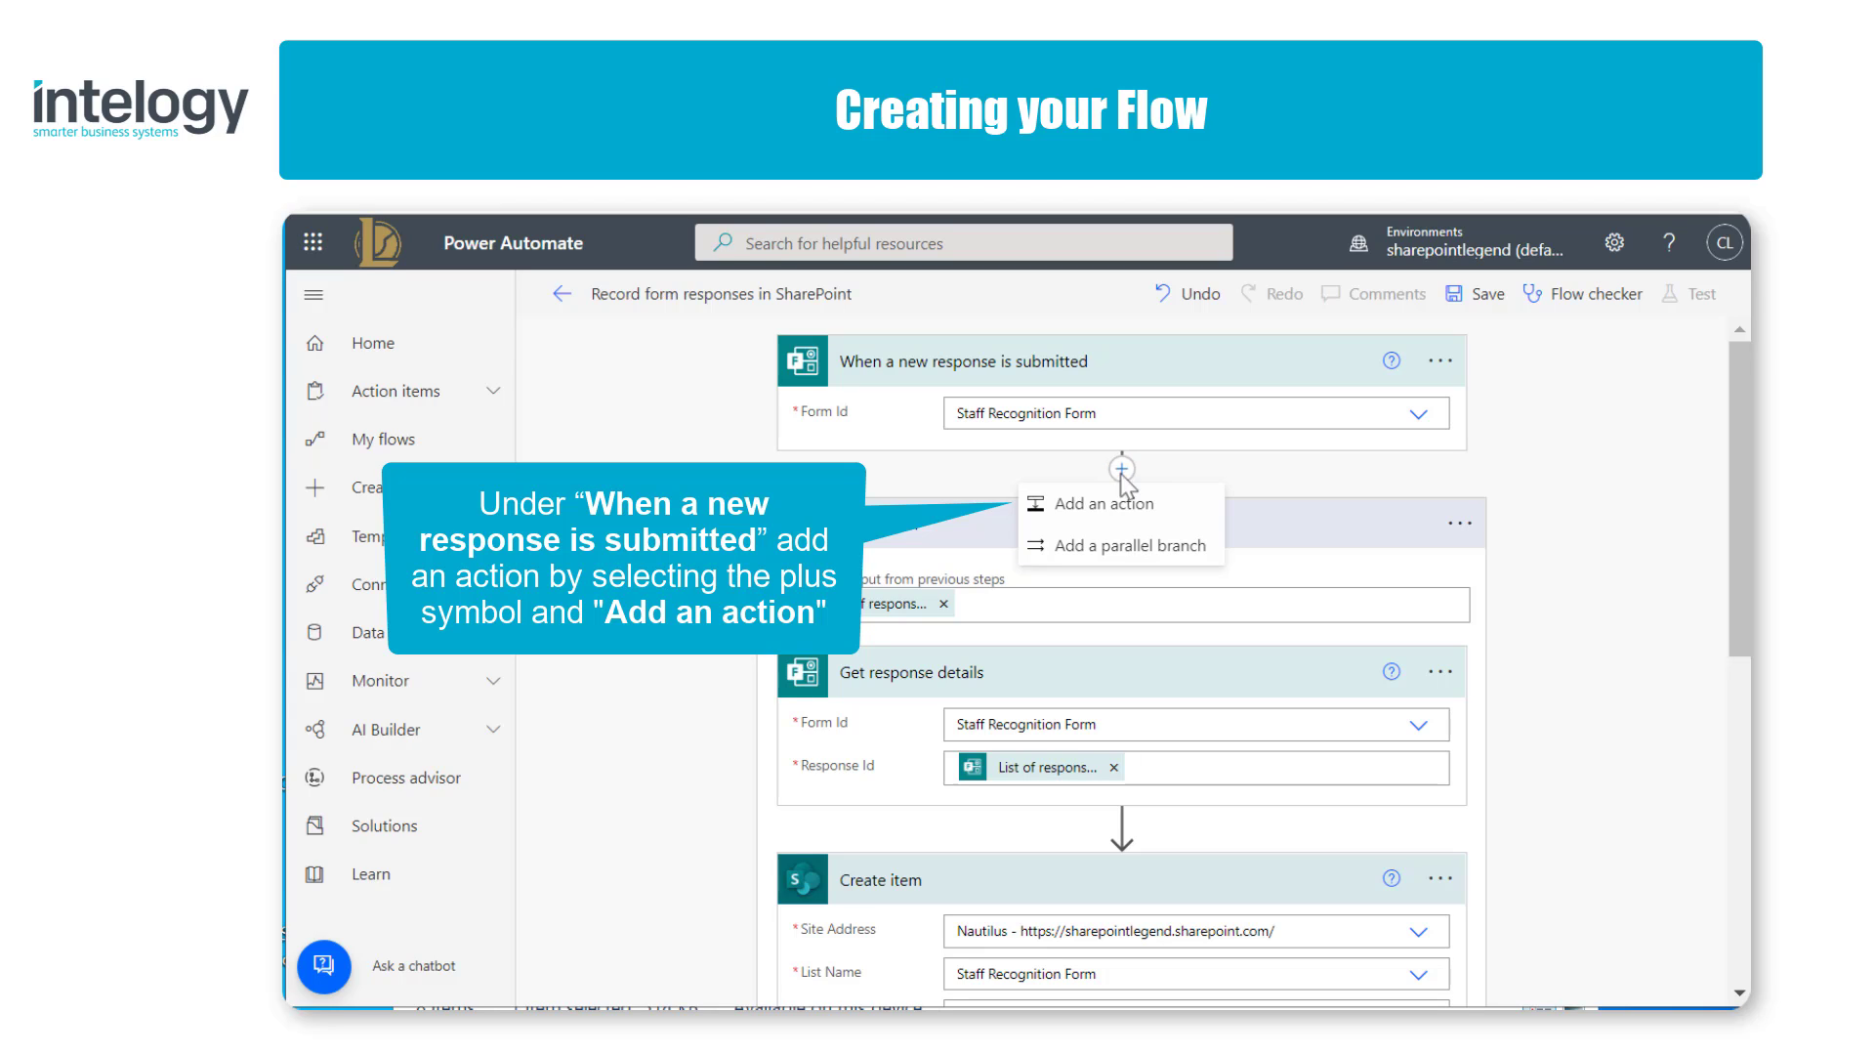
left_click(1200, 509)
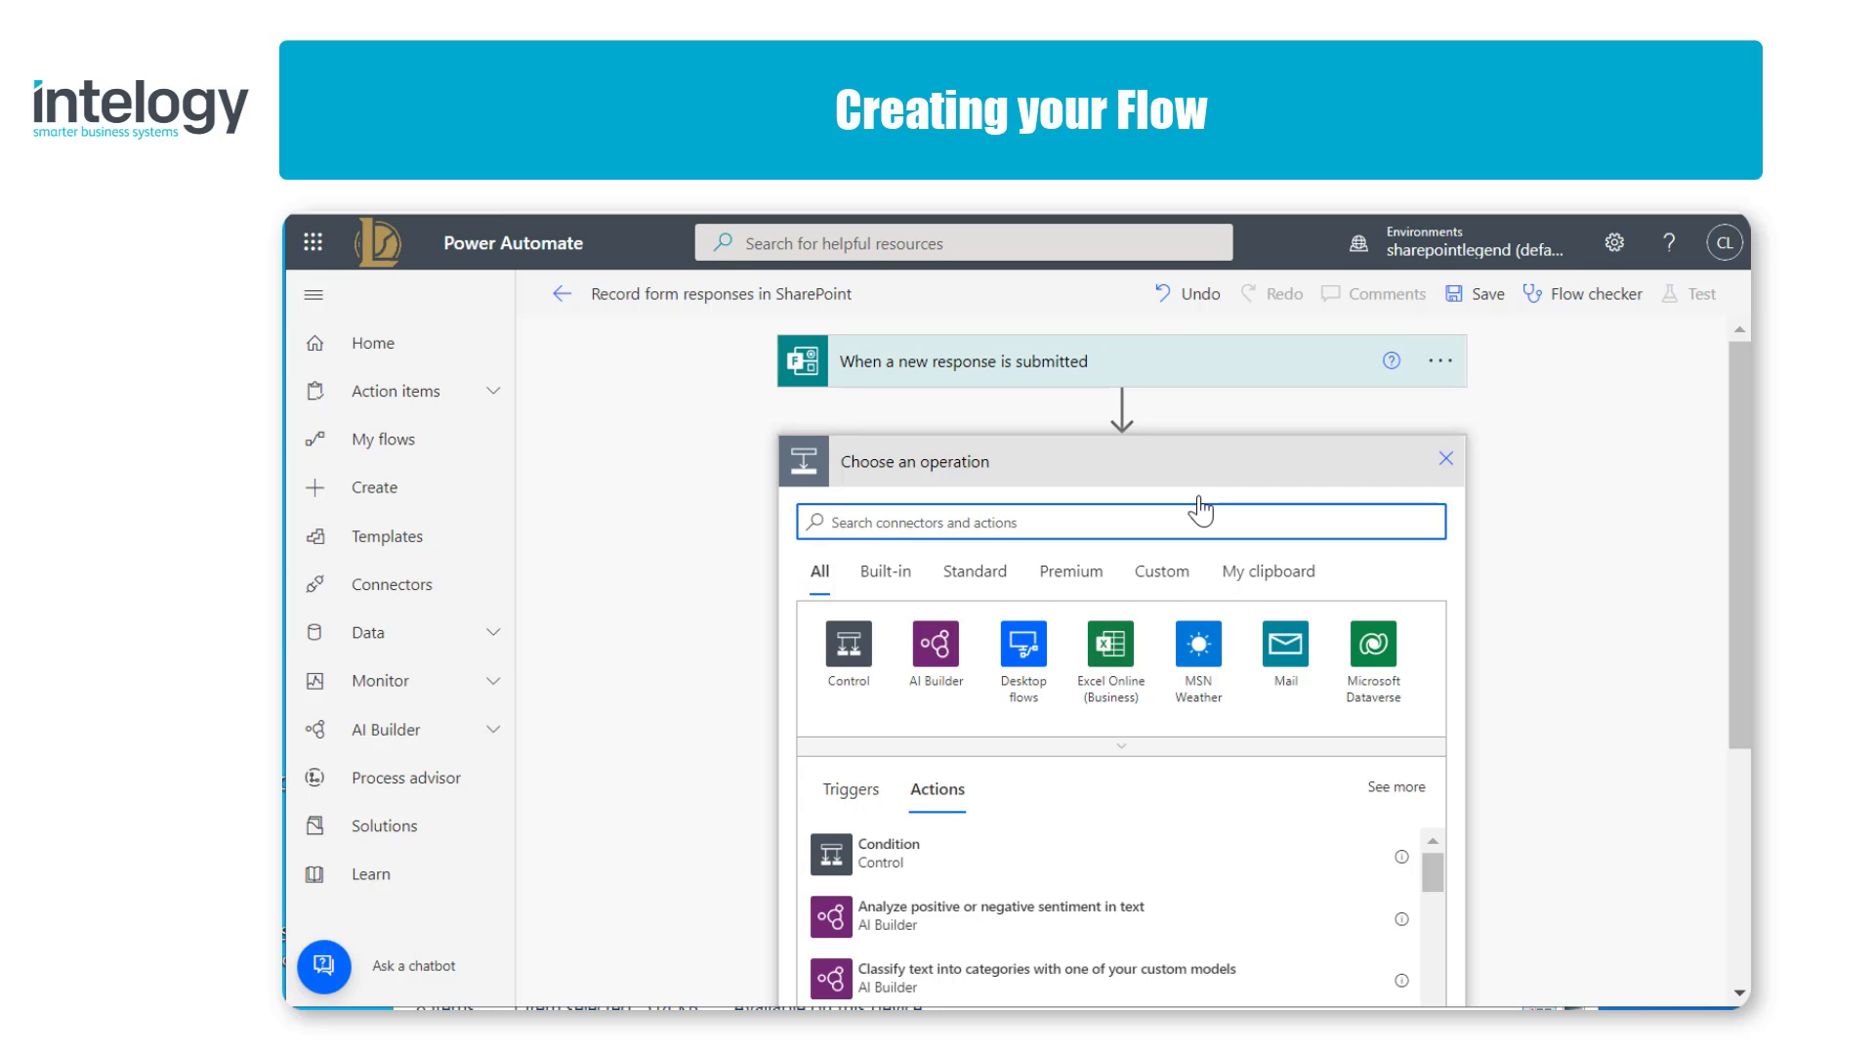
type("vari")
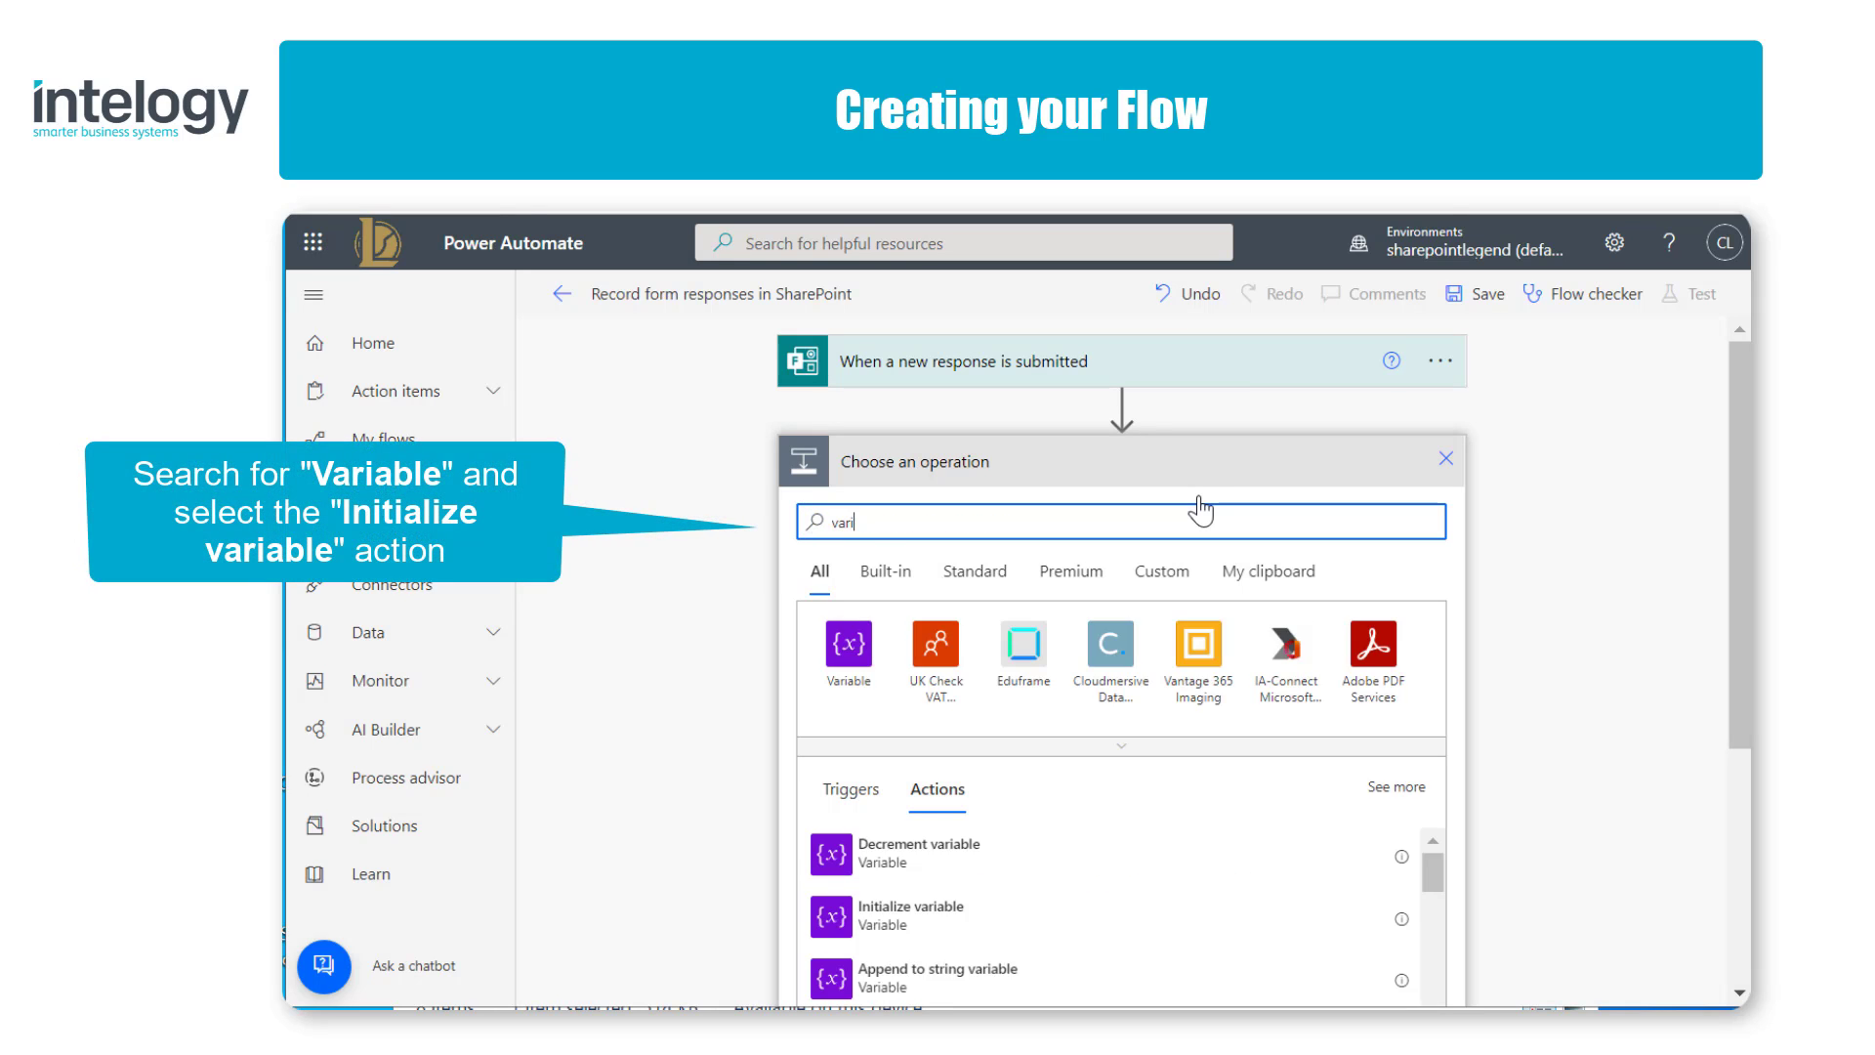
type("able")
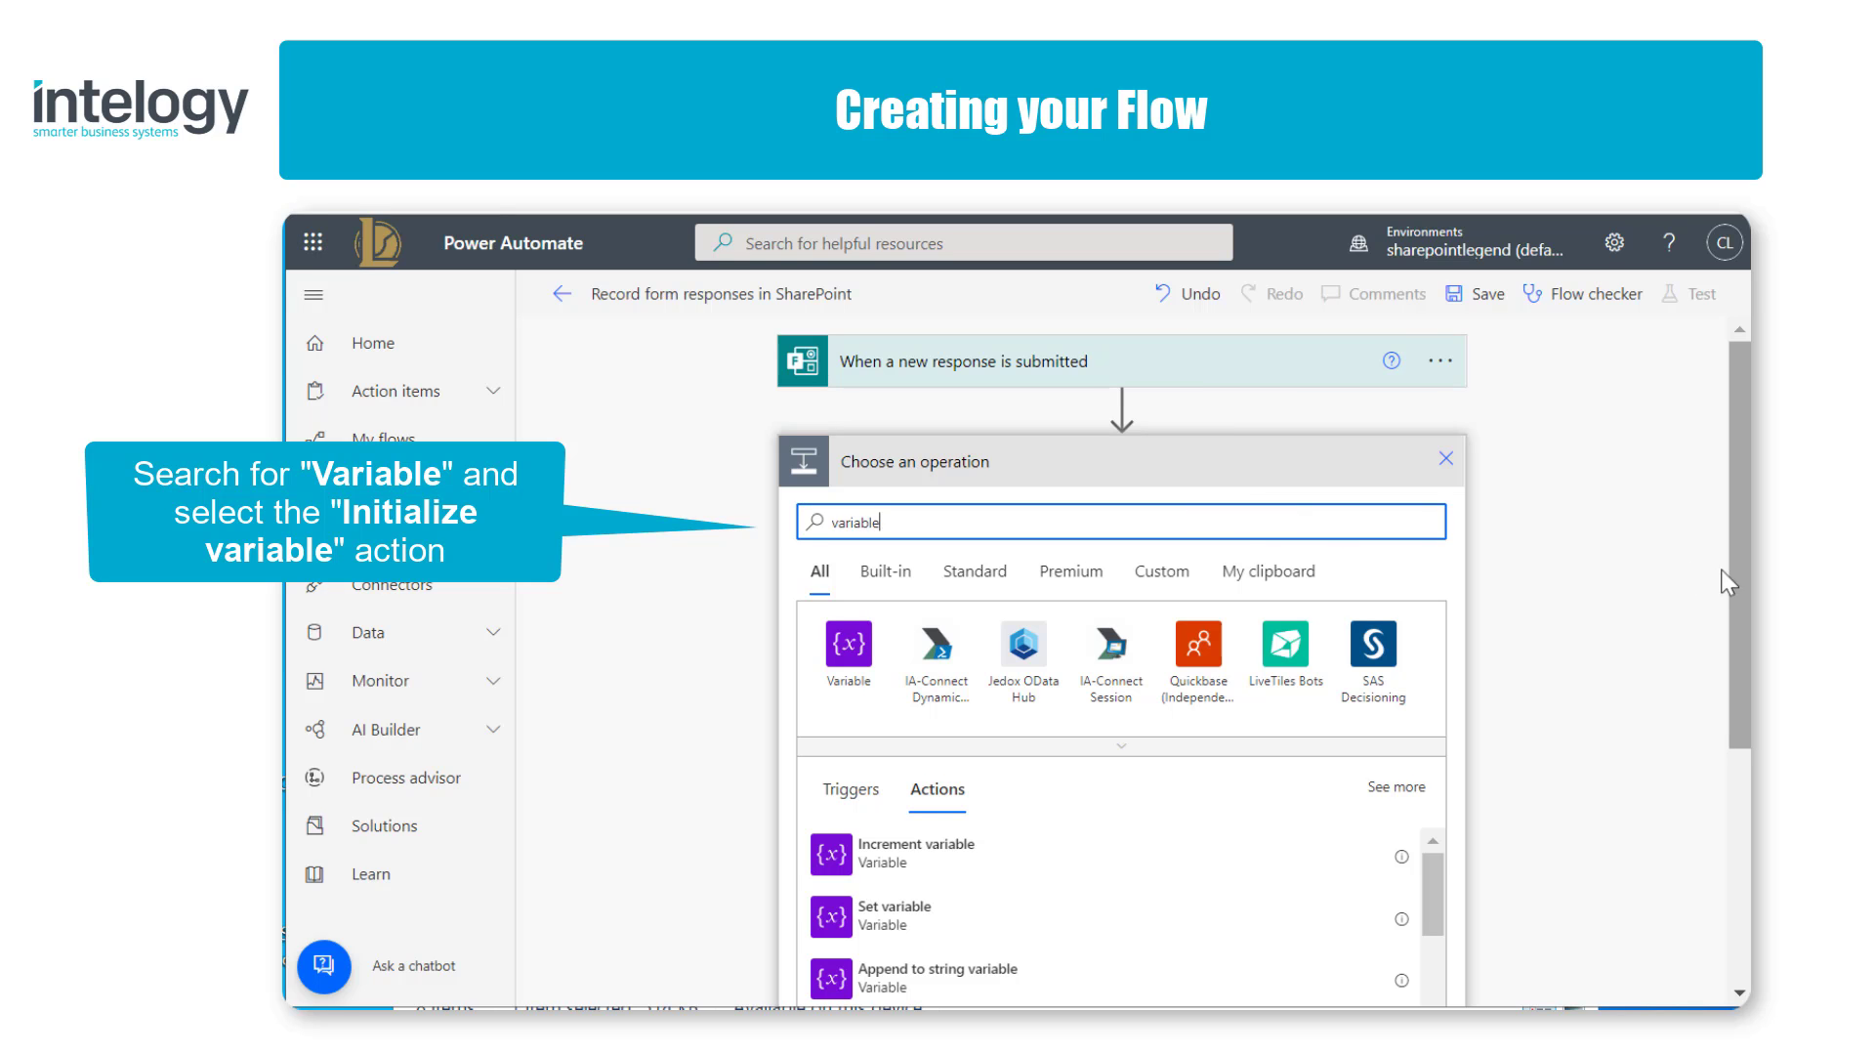
left_click_drag(1733, 571, 1732, 653)
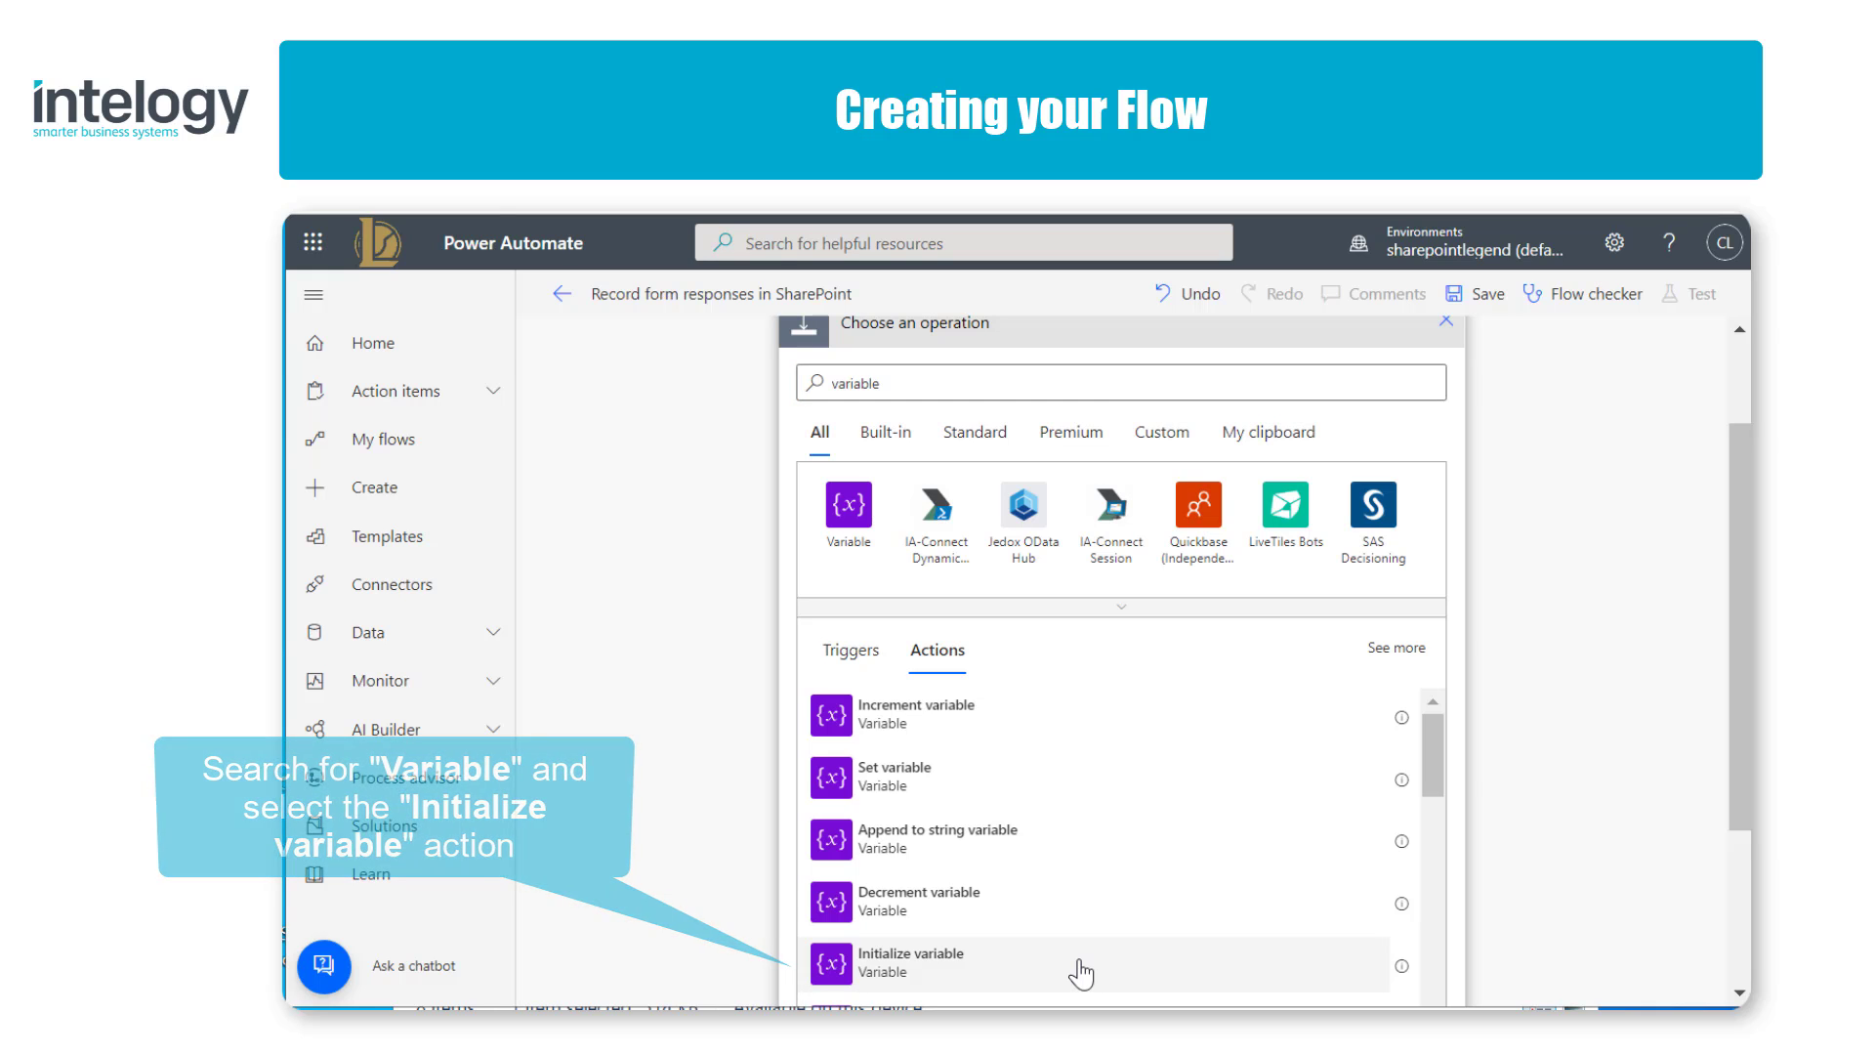
left_click(1080, 971)
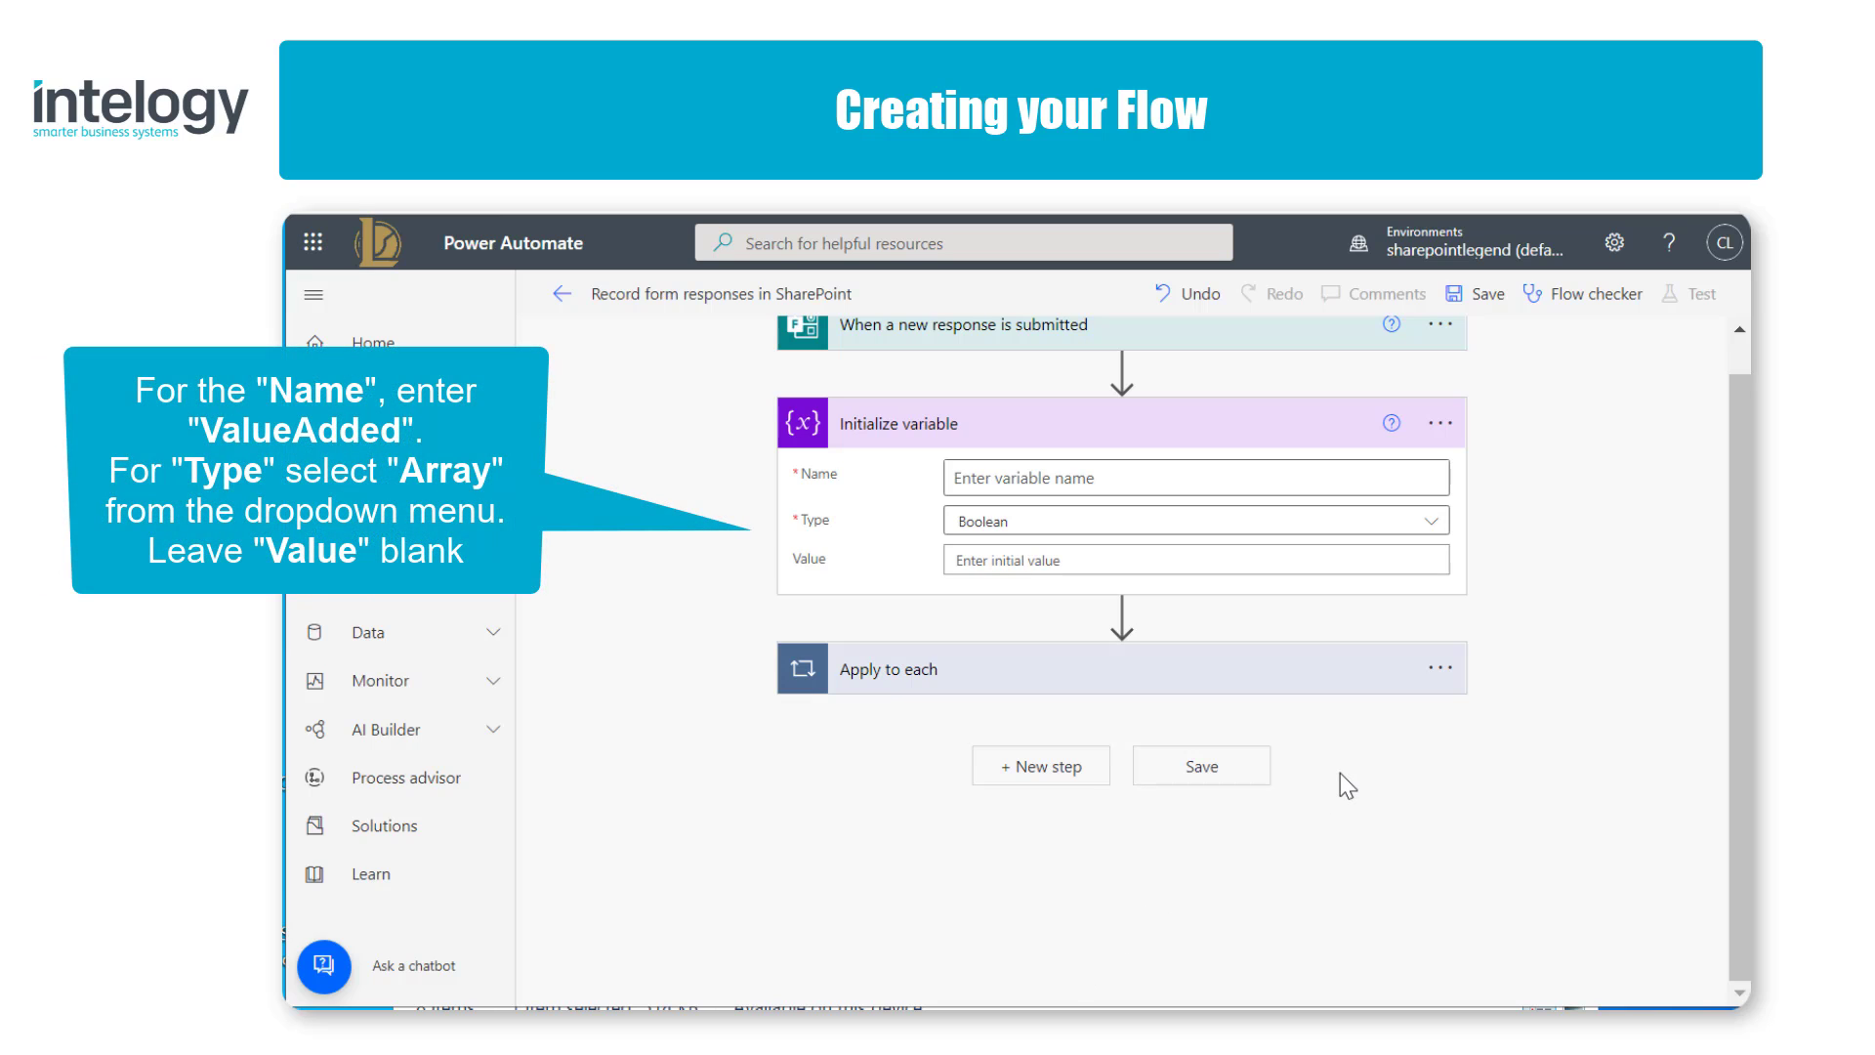
Step: Name the new variable ValueAdded and set its type to Array
left_click(1272, 468)
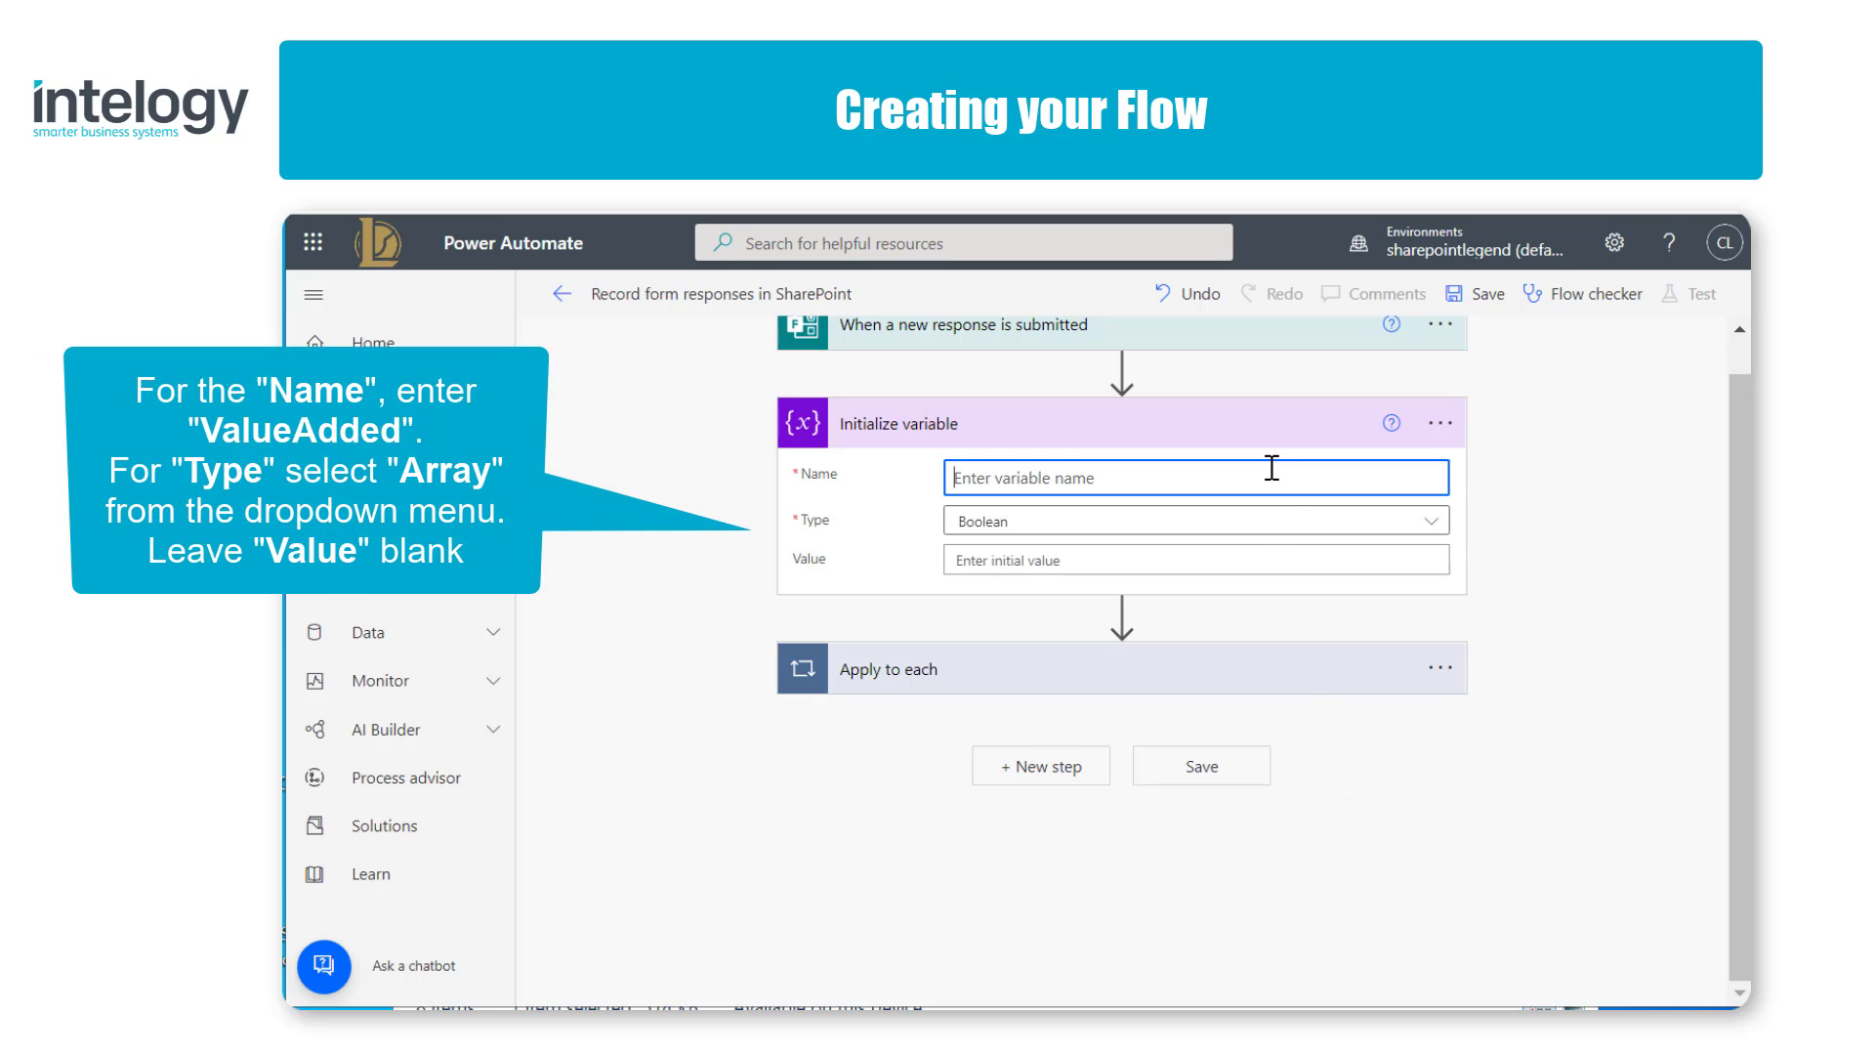
type("Value")
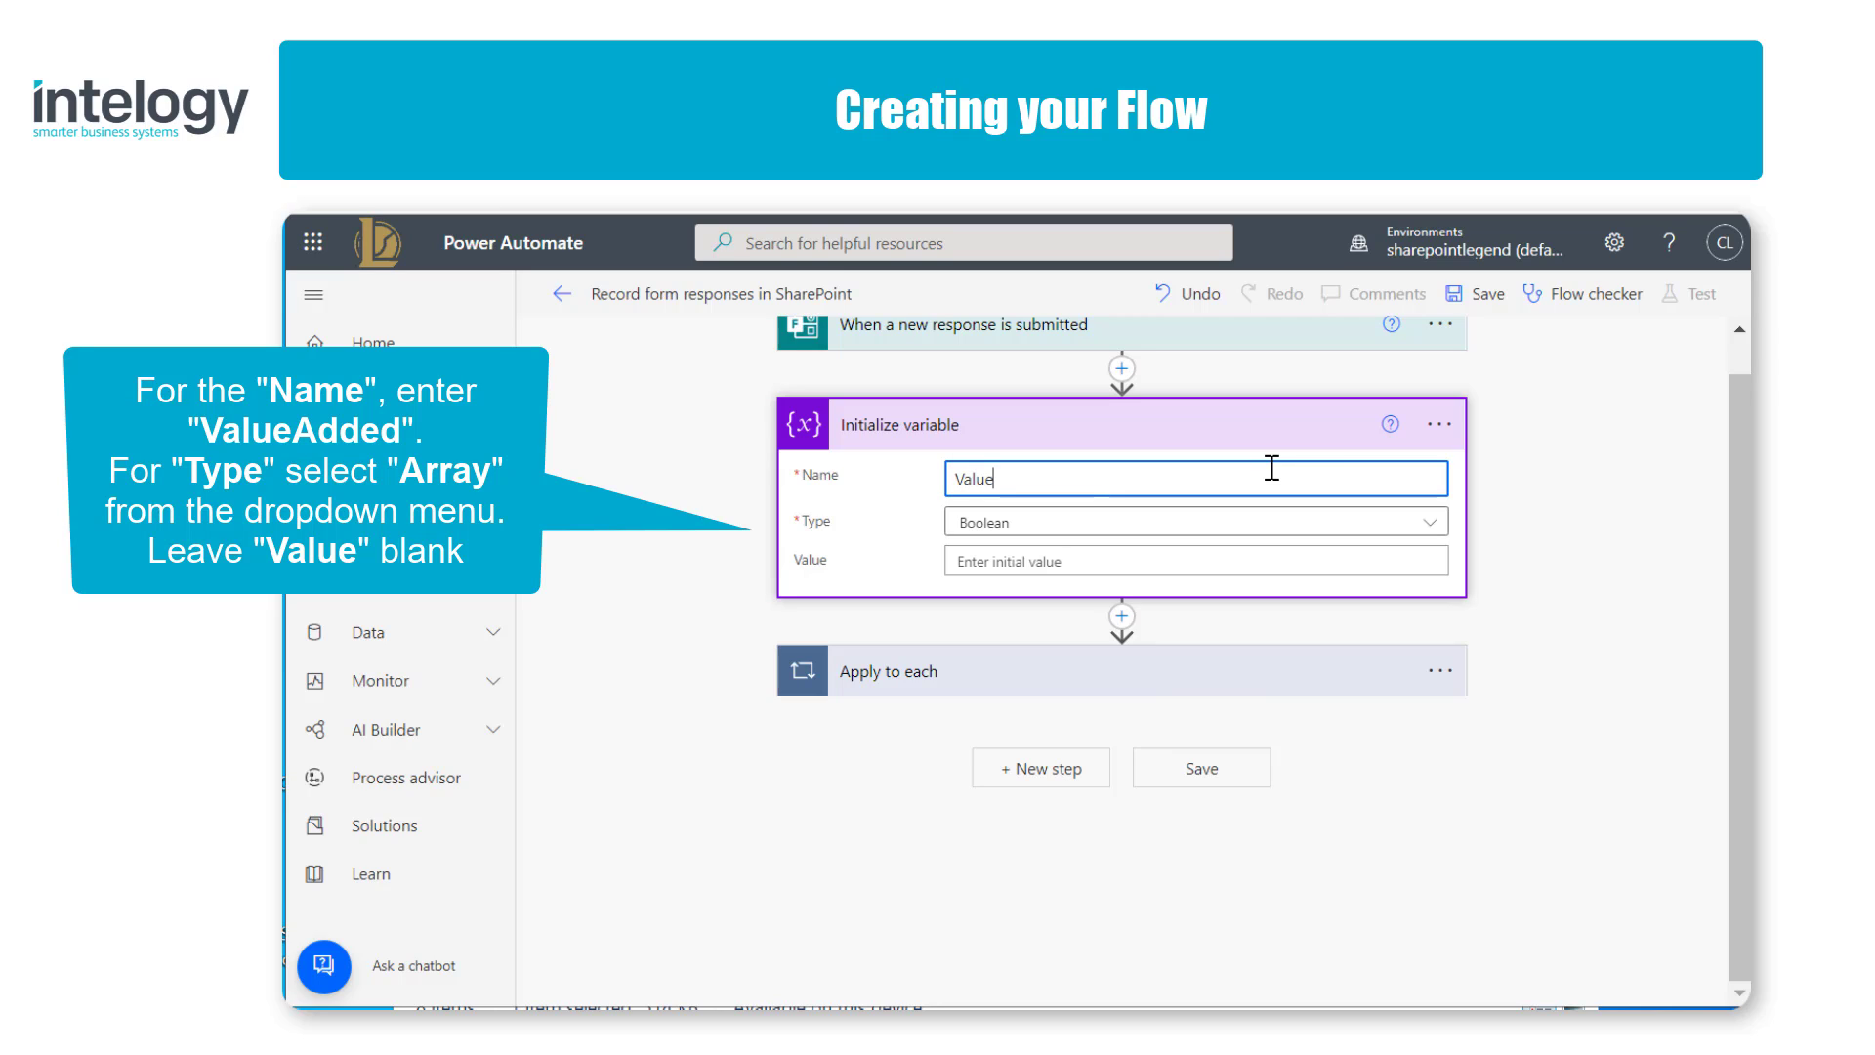
type("Added")
left_click(1425, 536)
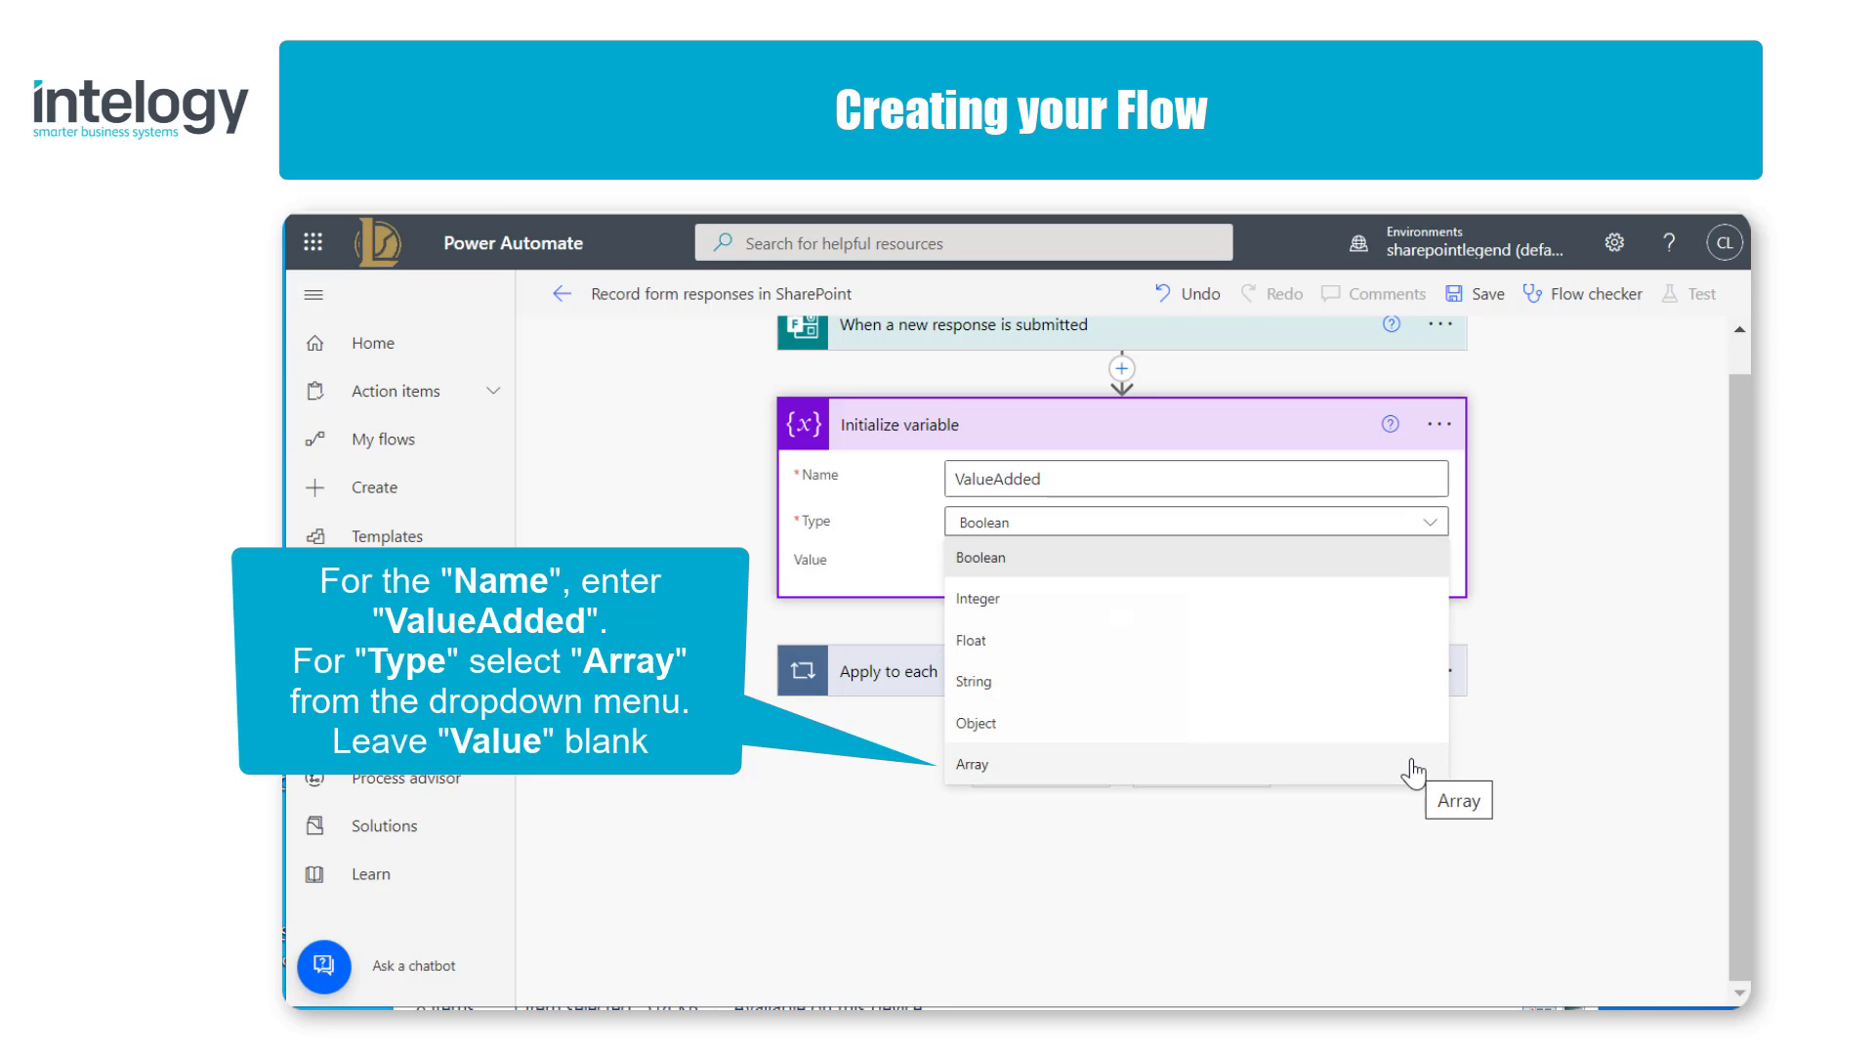
left_click(1412, 771)
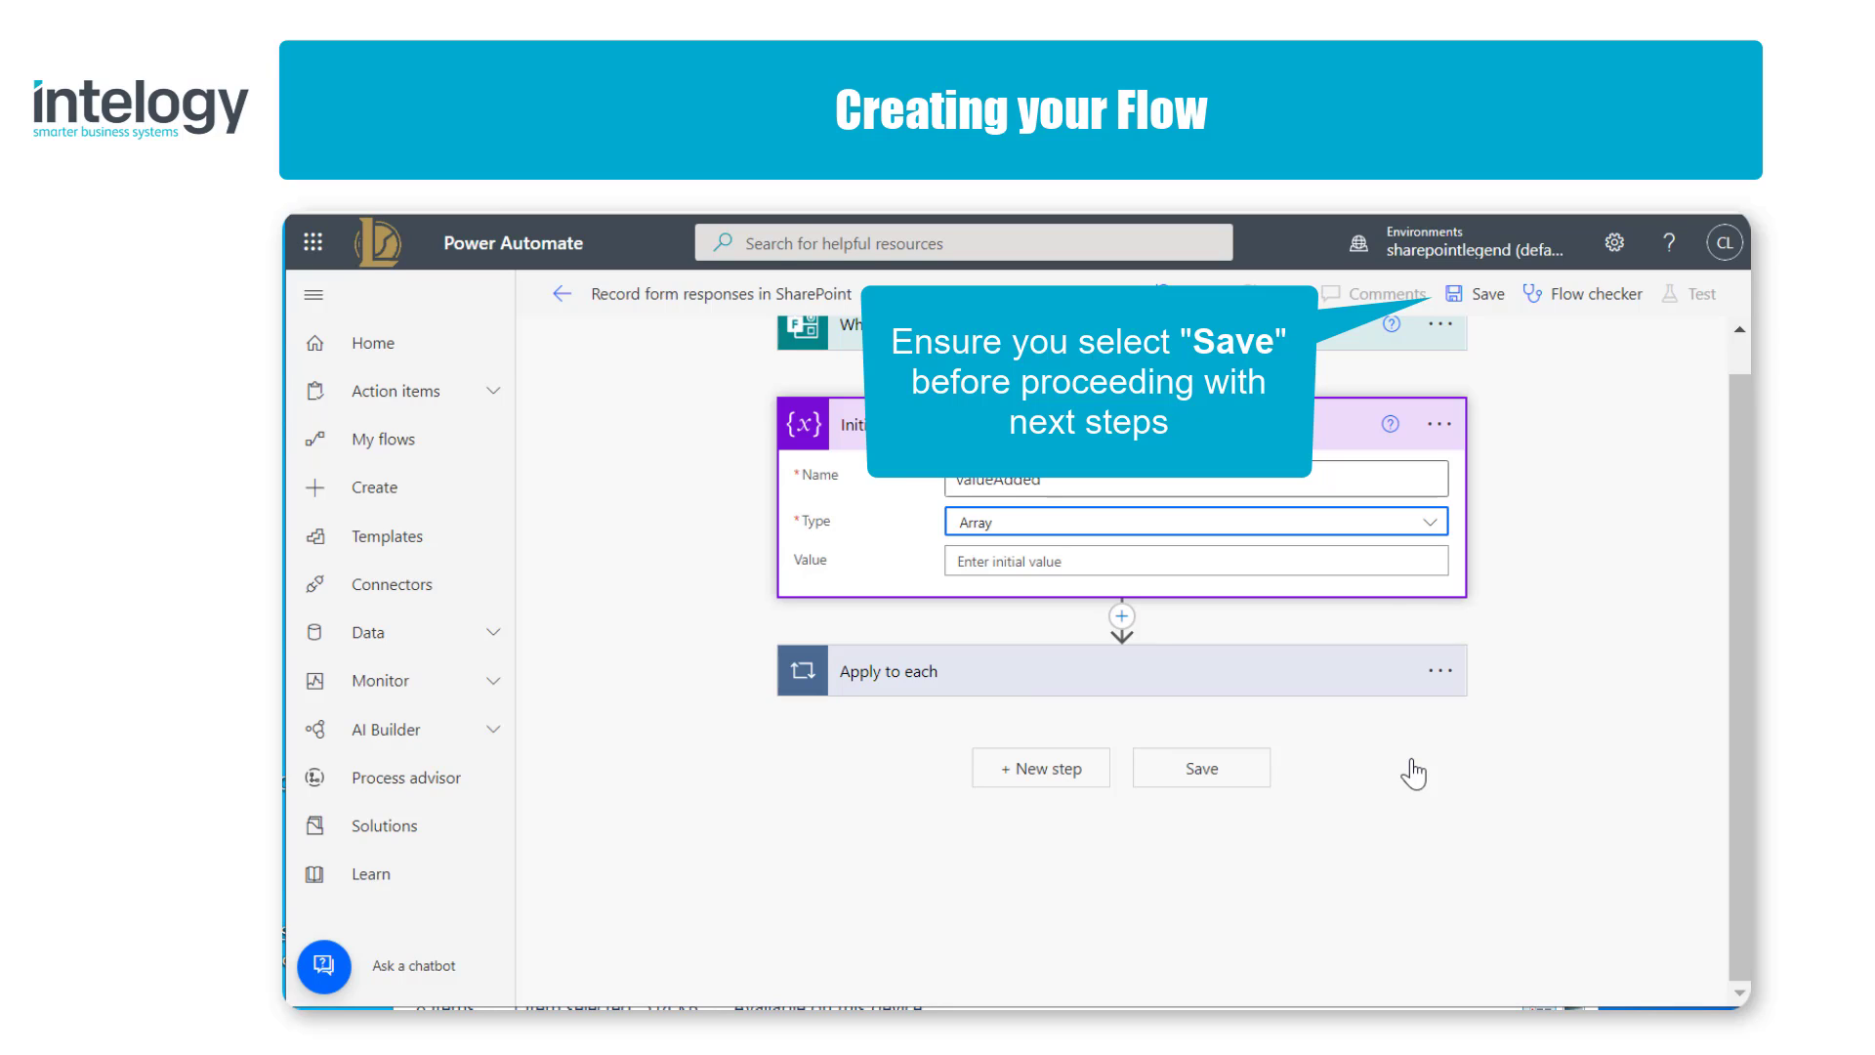
Step: Save the flow and return to its details page
left_click(1475, 309)
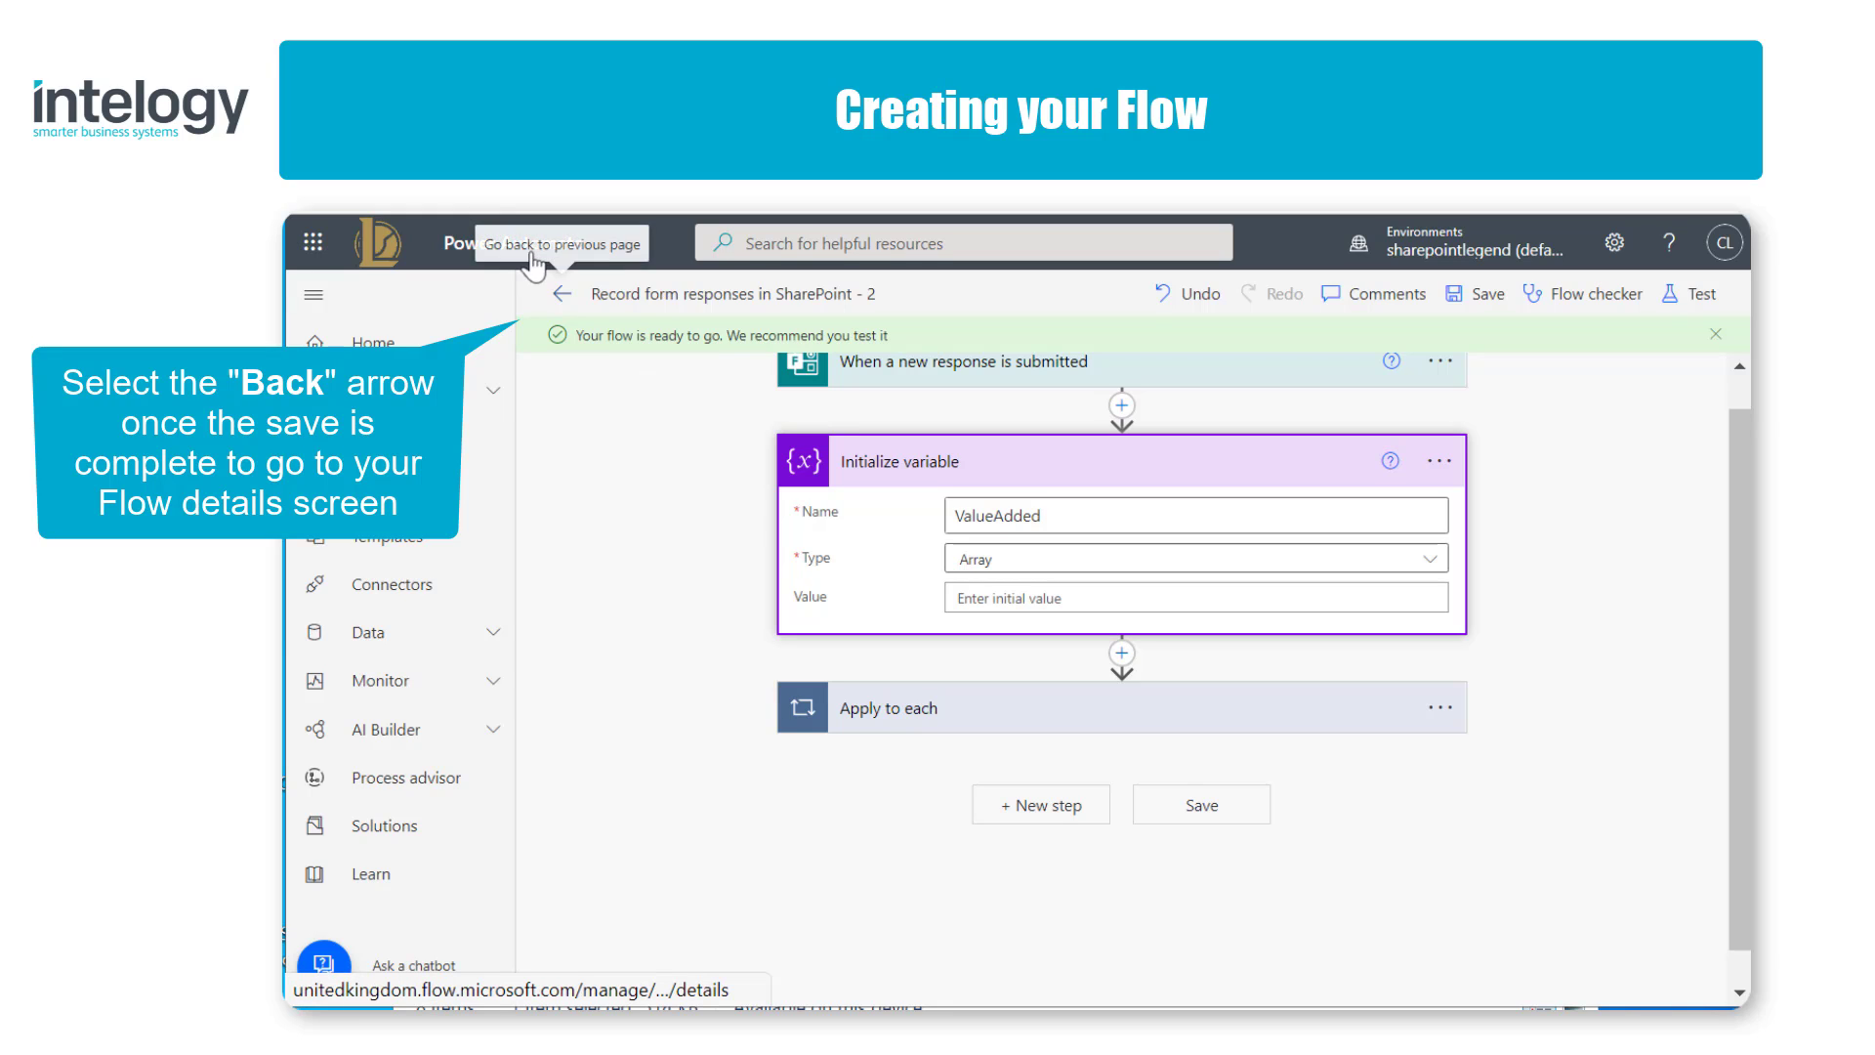
left_click(555, 293)
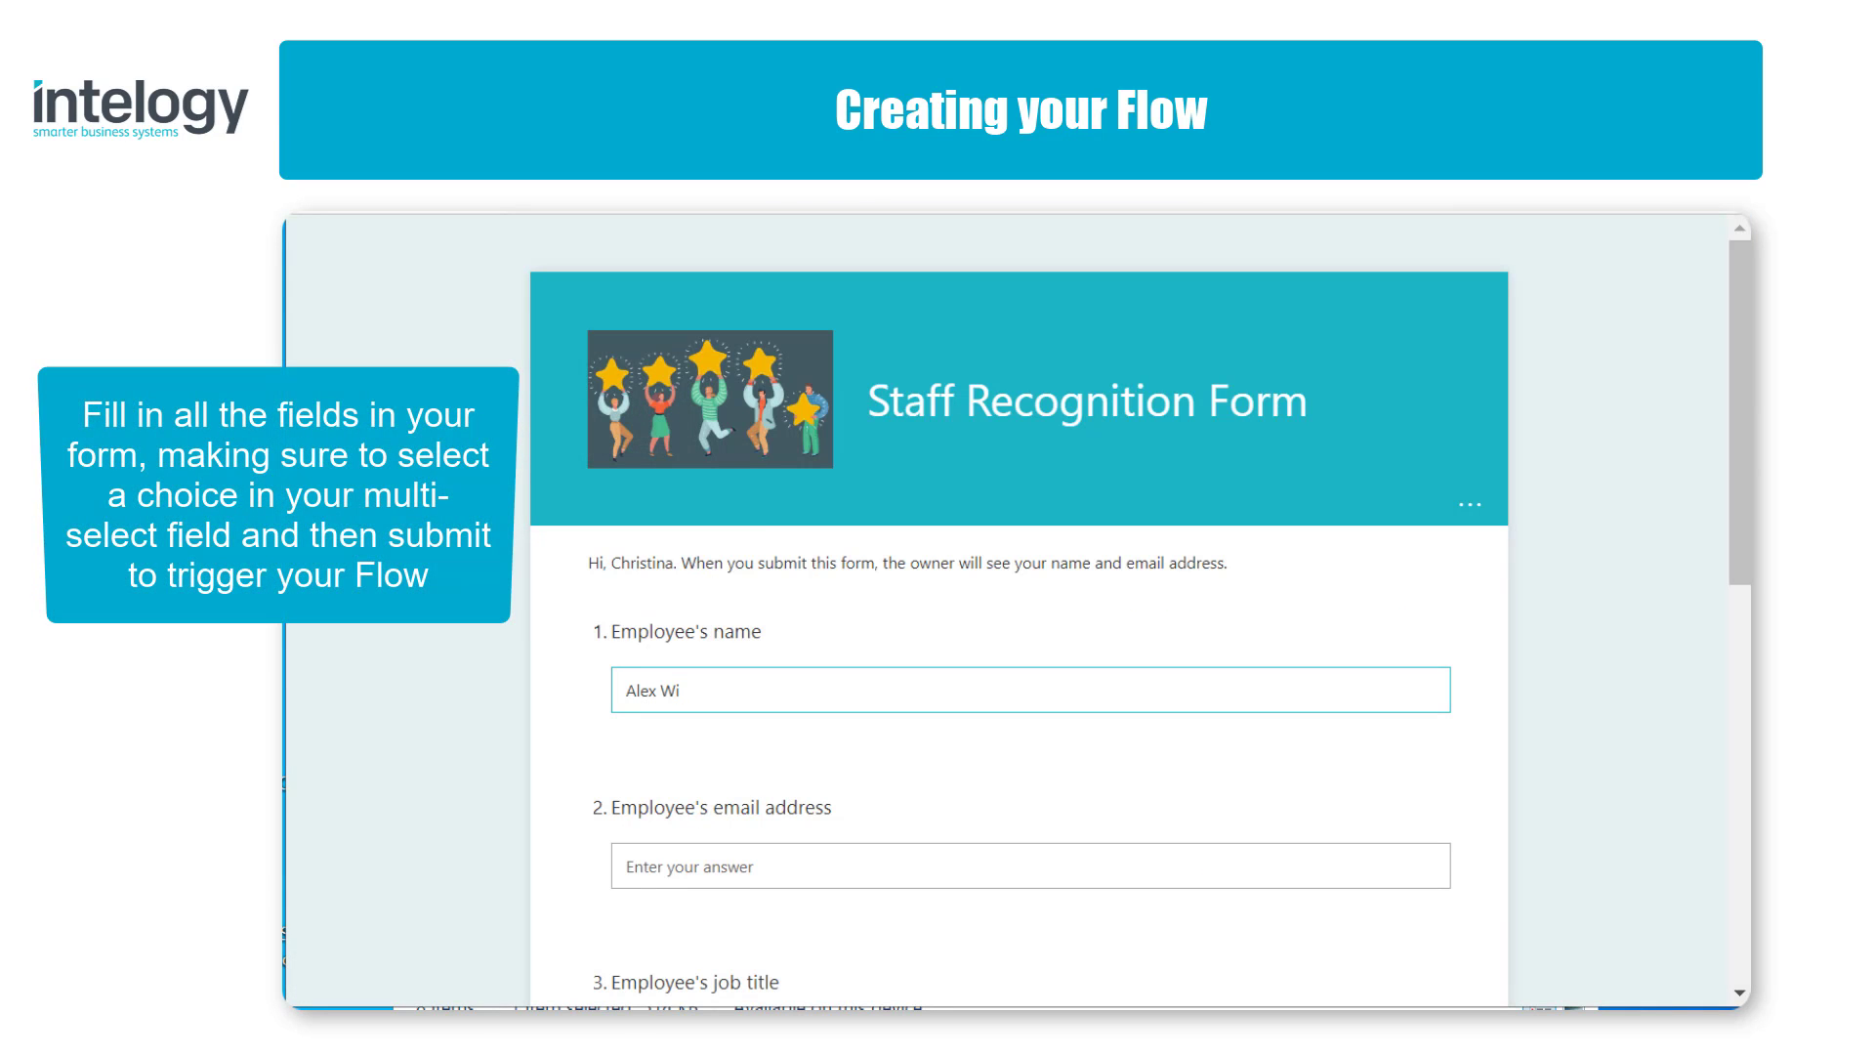
Step: Fill in the Staff Recognition Form with the employee's name and email address, job title Technician and department IT
type("lber")
key("Tab")
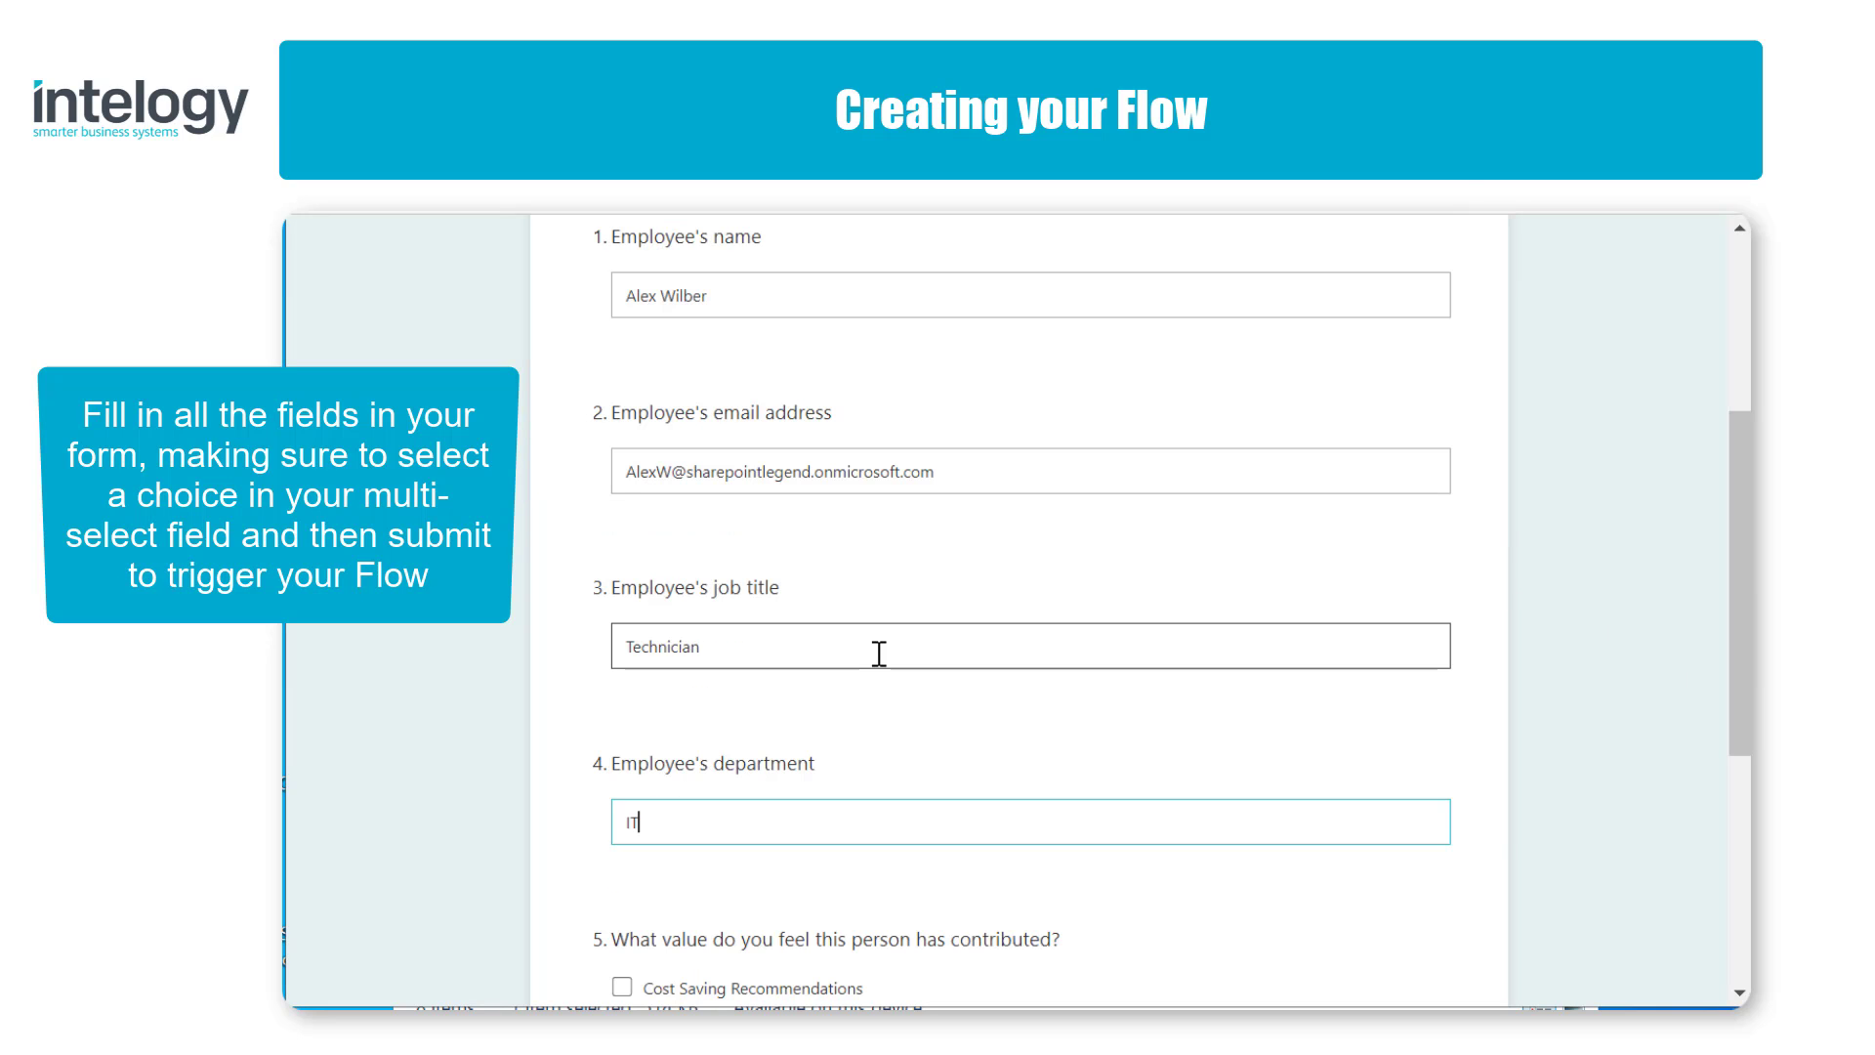
type("T")
scroll(879, 653, "down", 4)
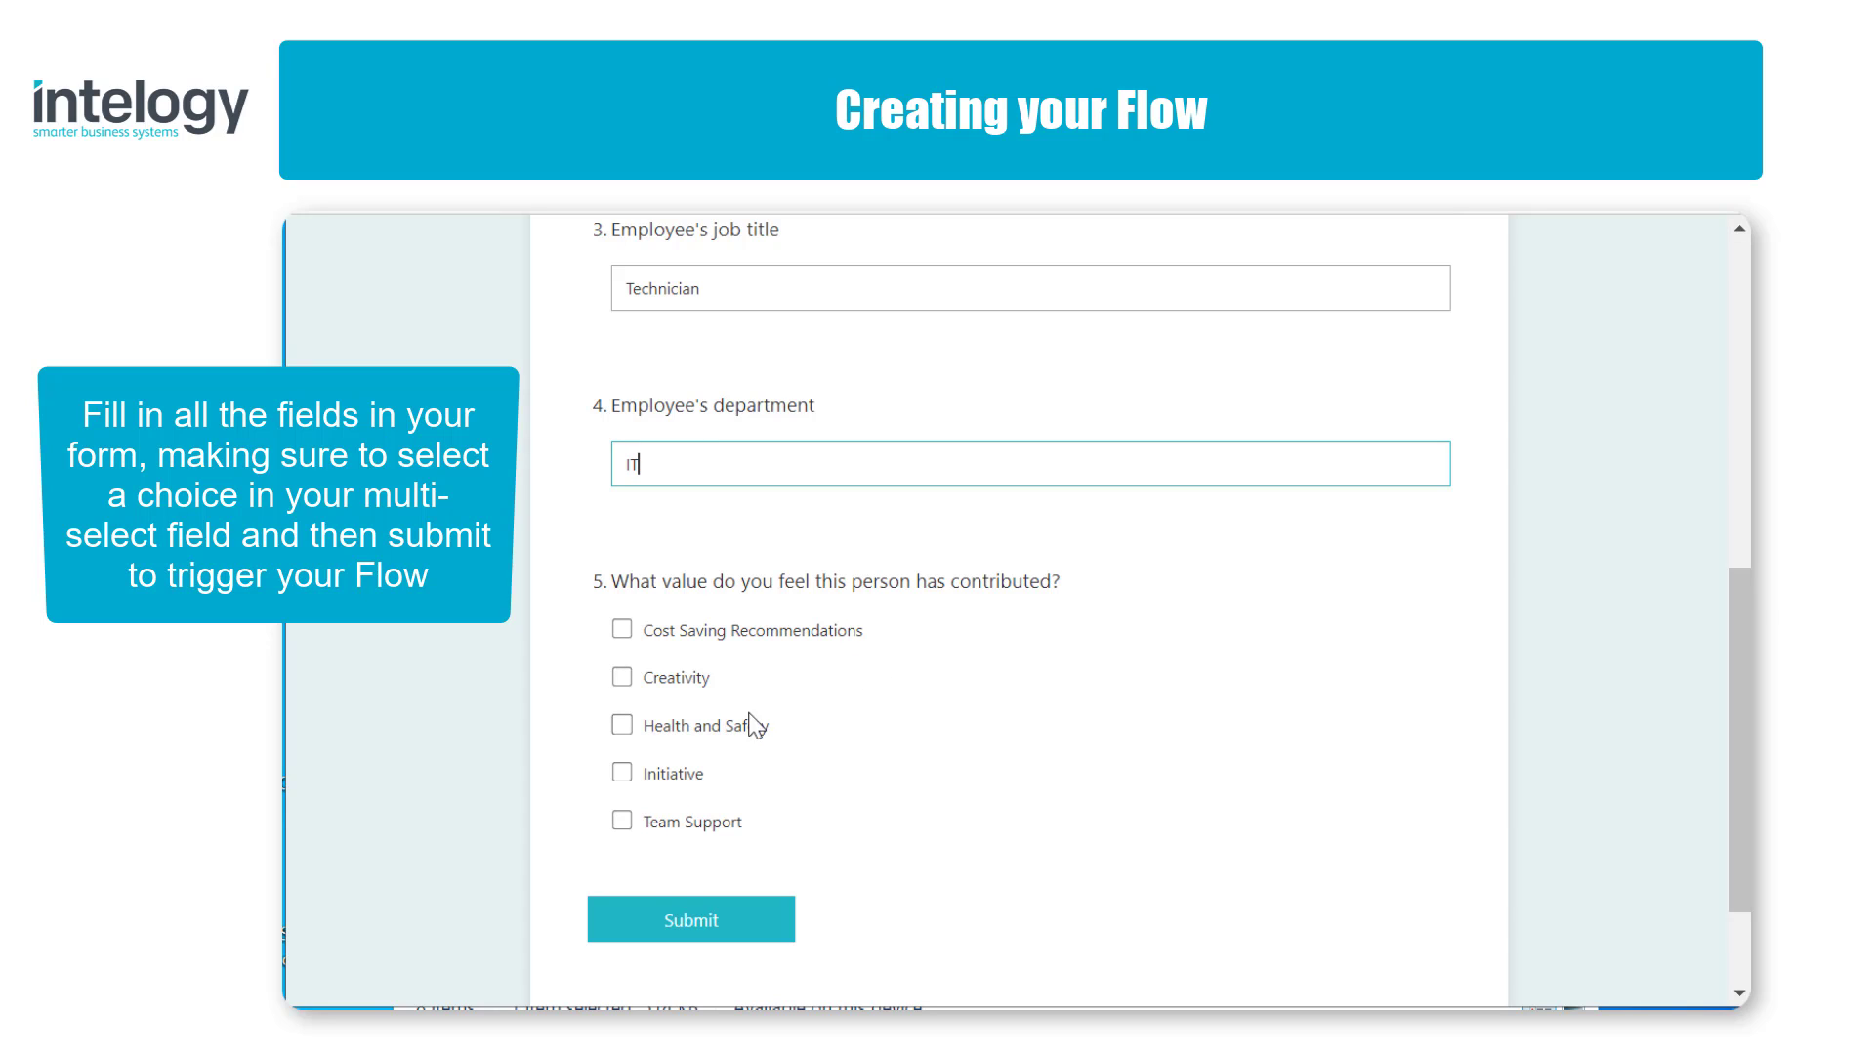
Step: Select Initiative and Team Support as the values contributed, and submit the form to trigger the flow
left_click(622, 772)
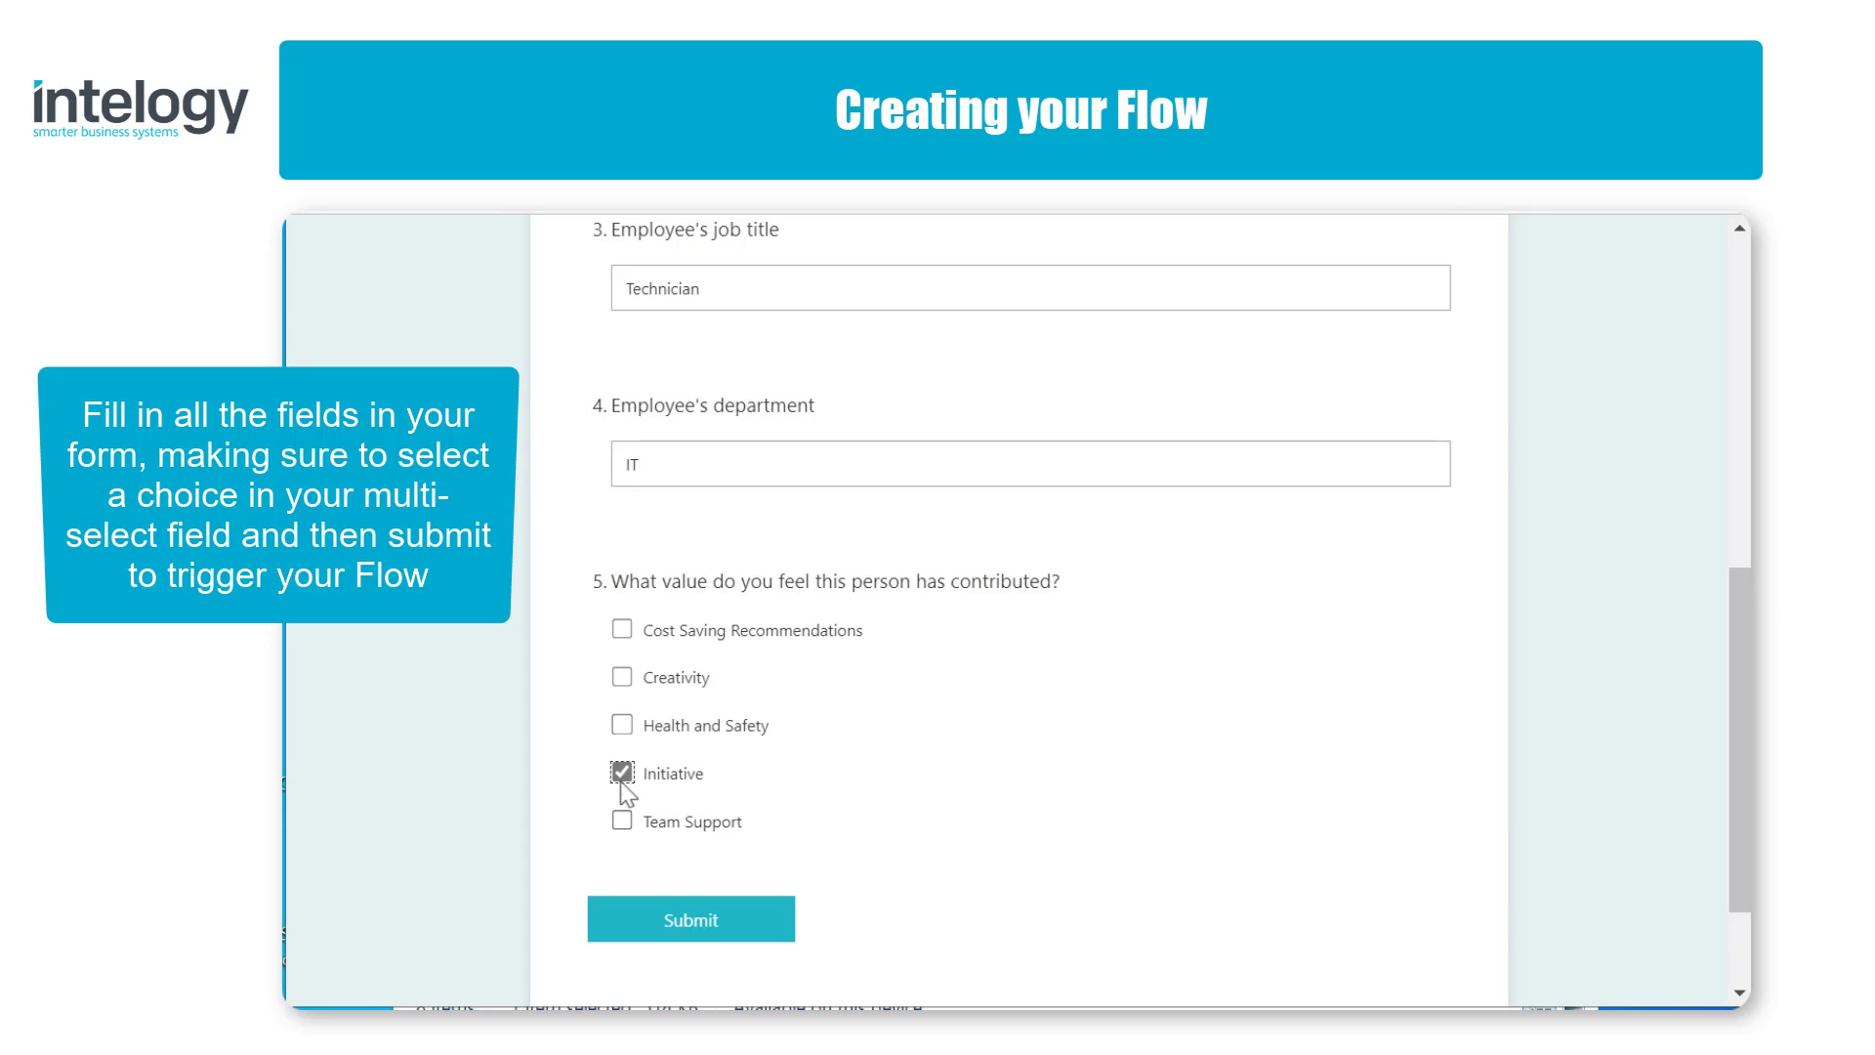
left_click(626, 835)
left_click(756, 924)
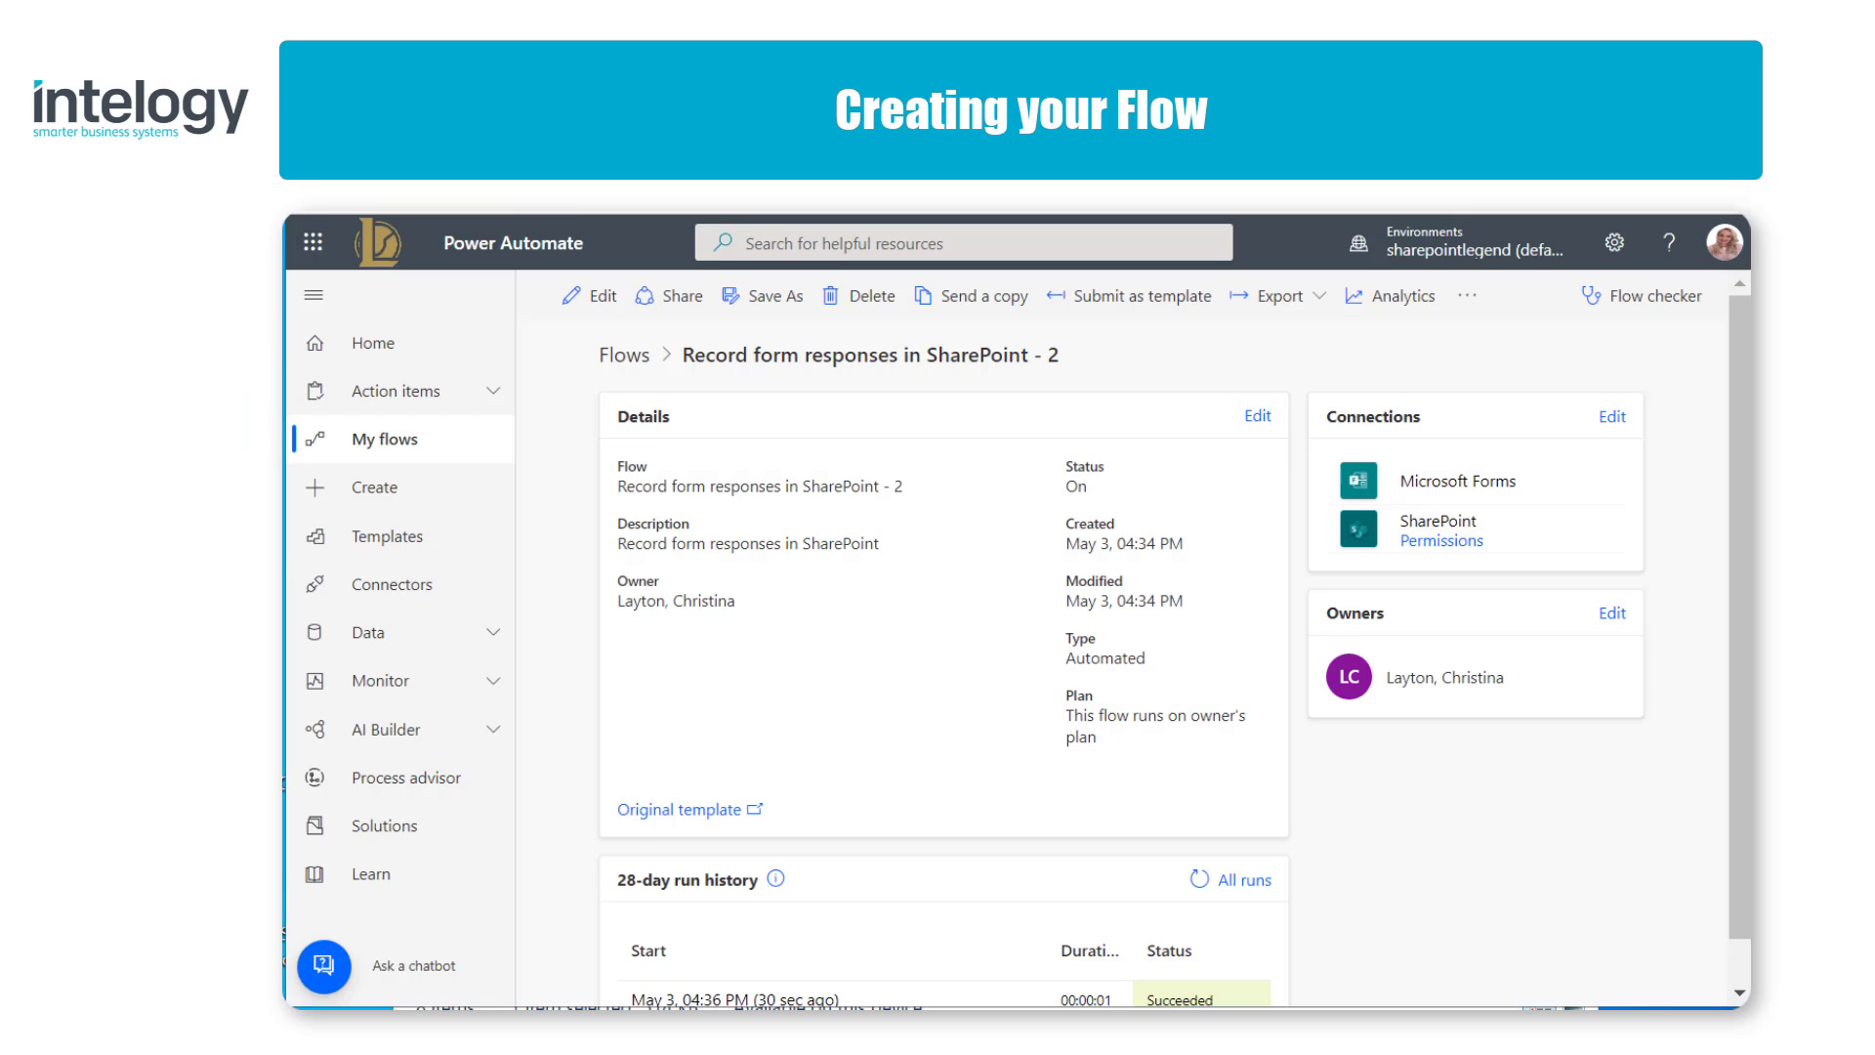
Step: Open the flow's most recent run and expand Get response details inside the Apply to each loop
scroll(1015, 644, "down", 1)
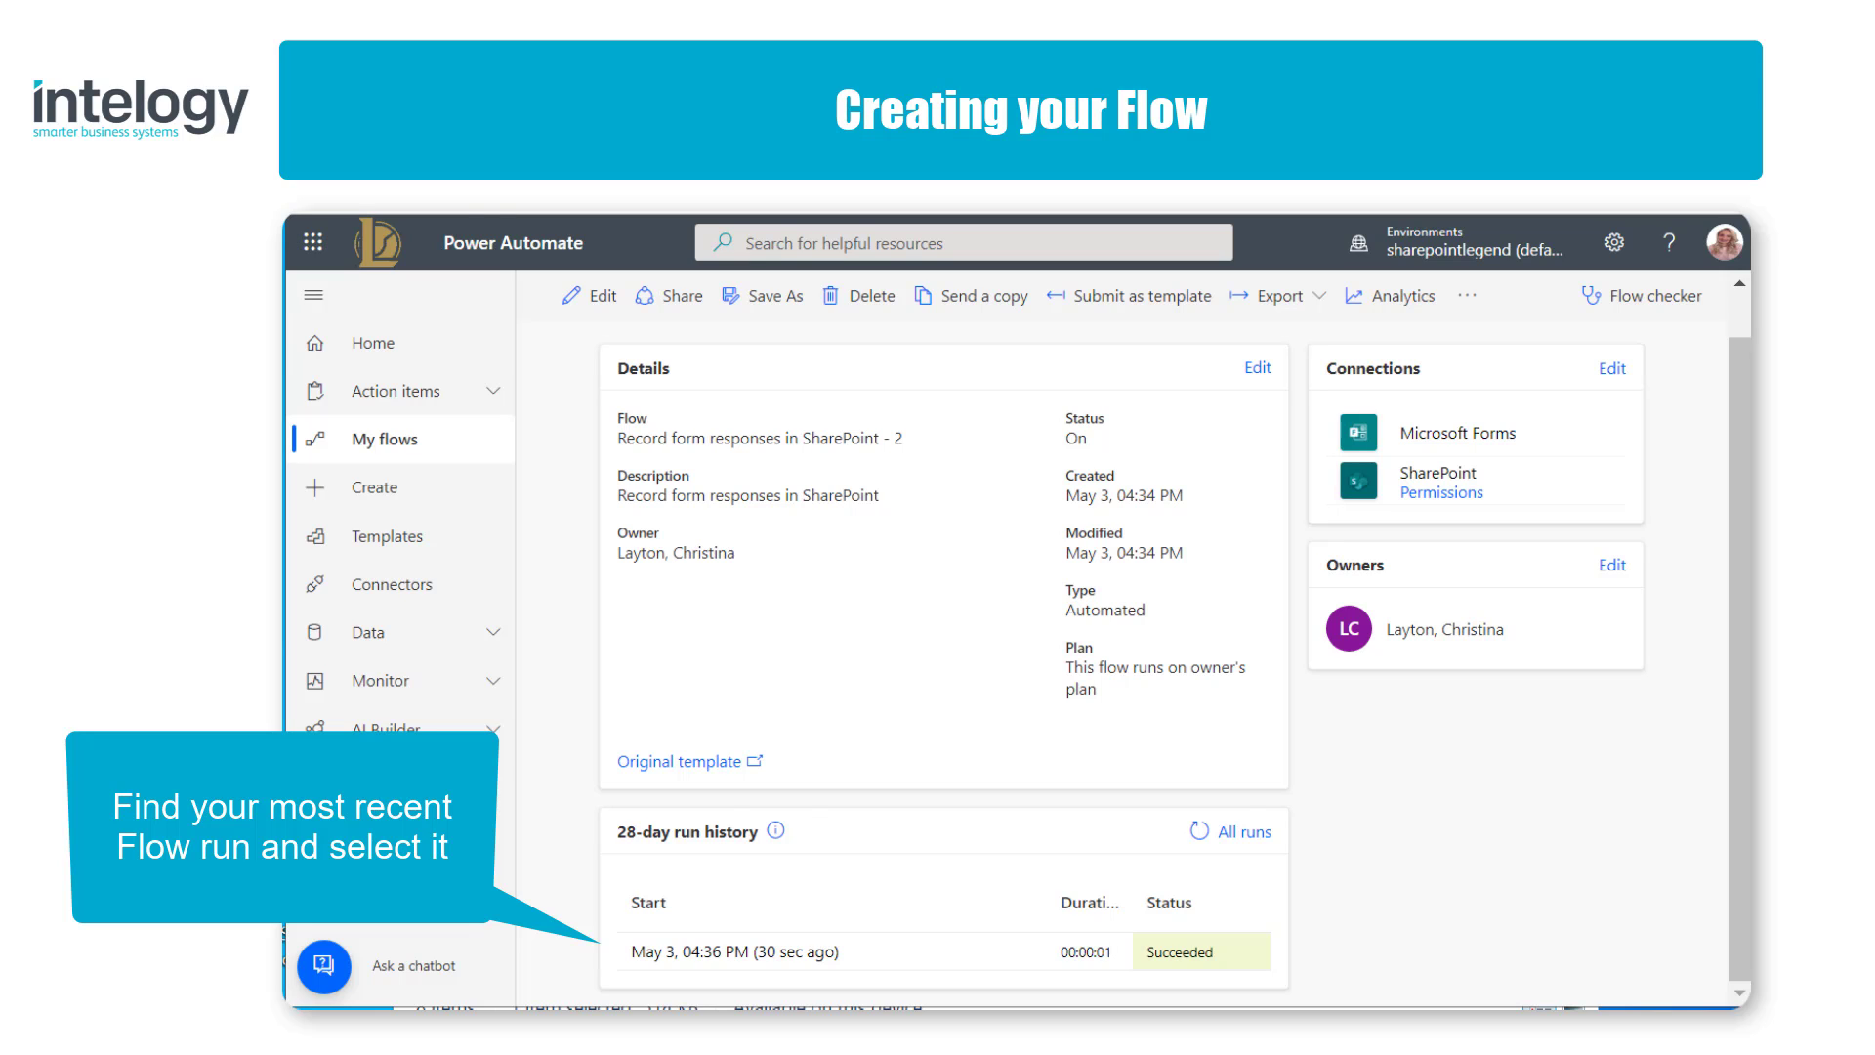
left_click(714, 952)
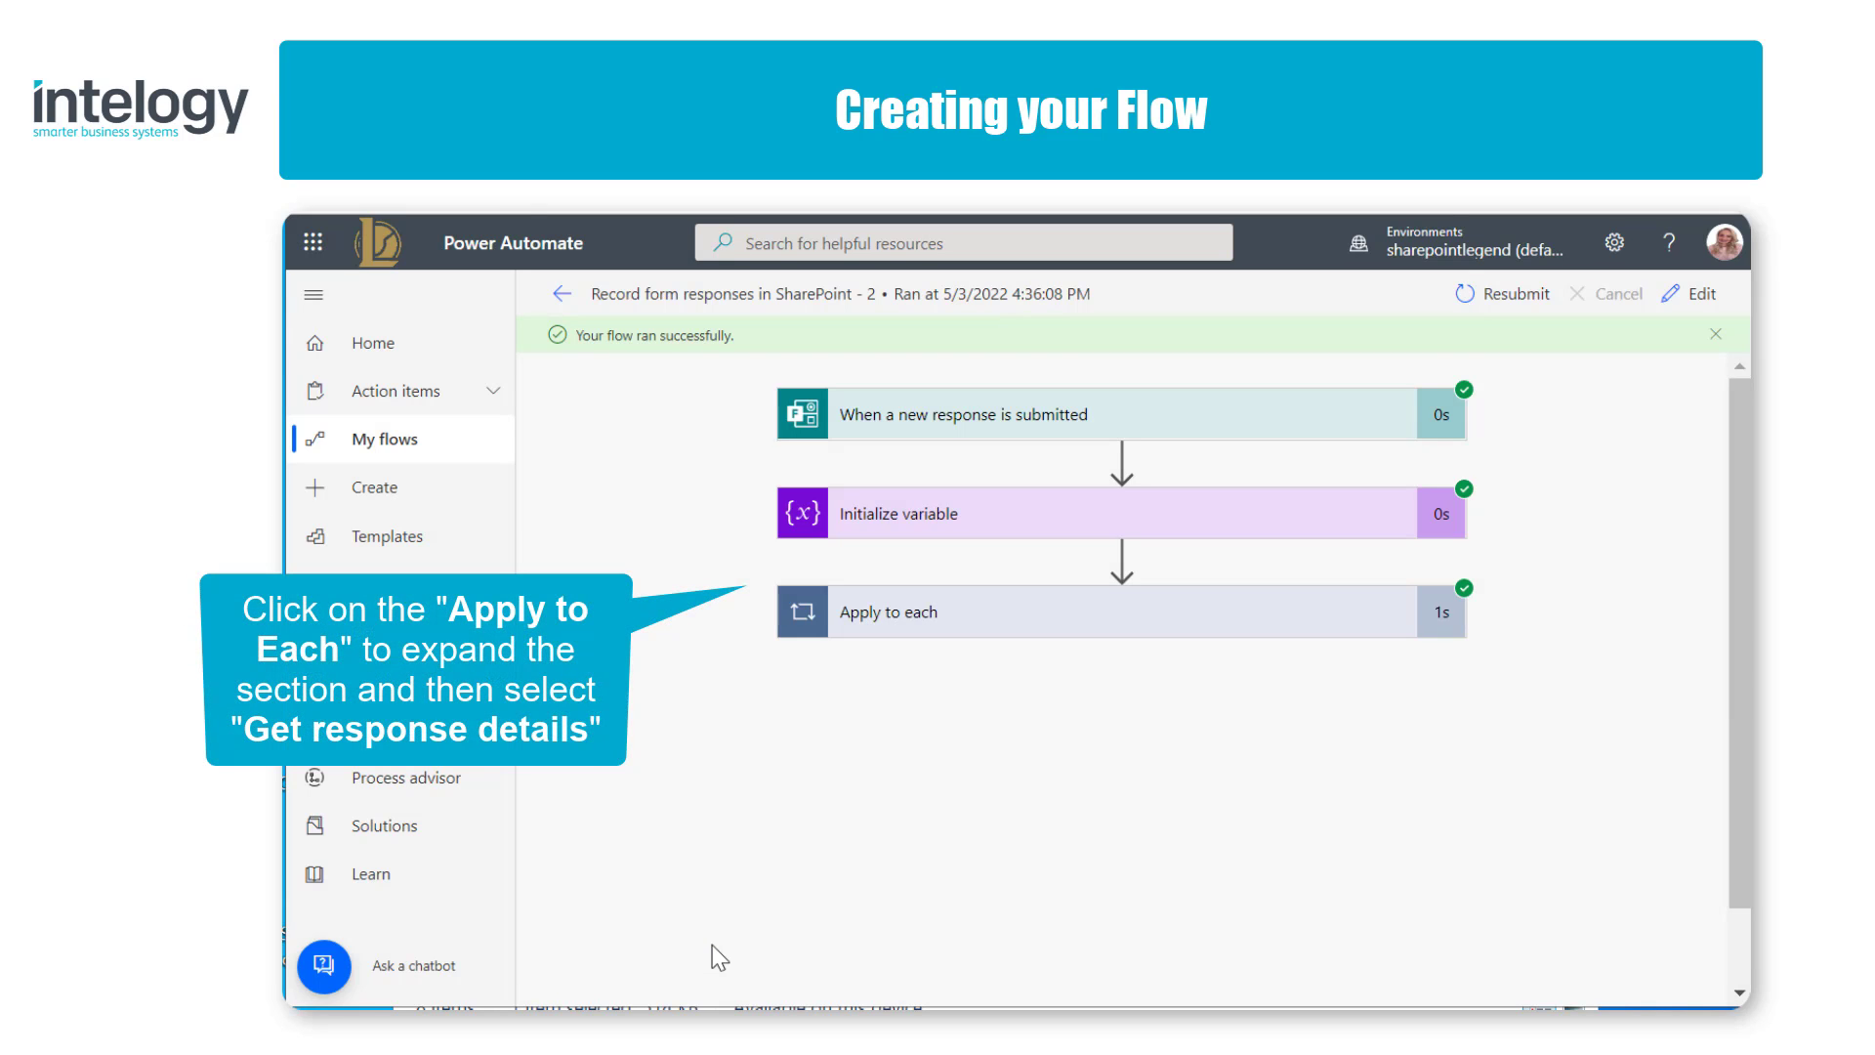
left_click(956, 615)
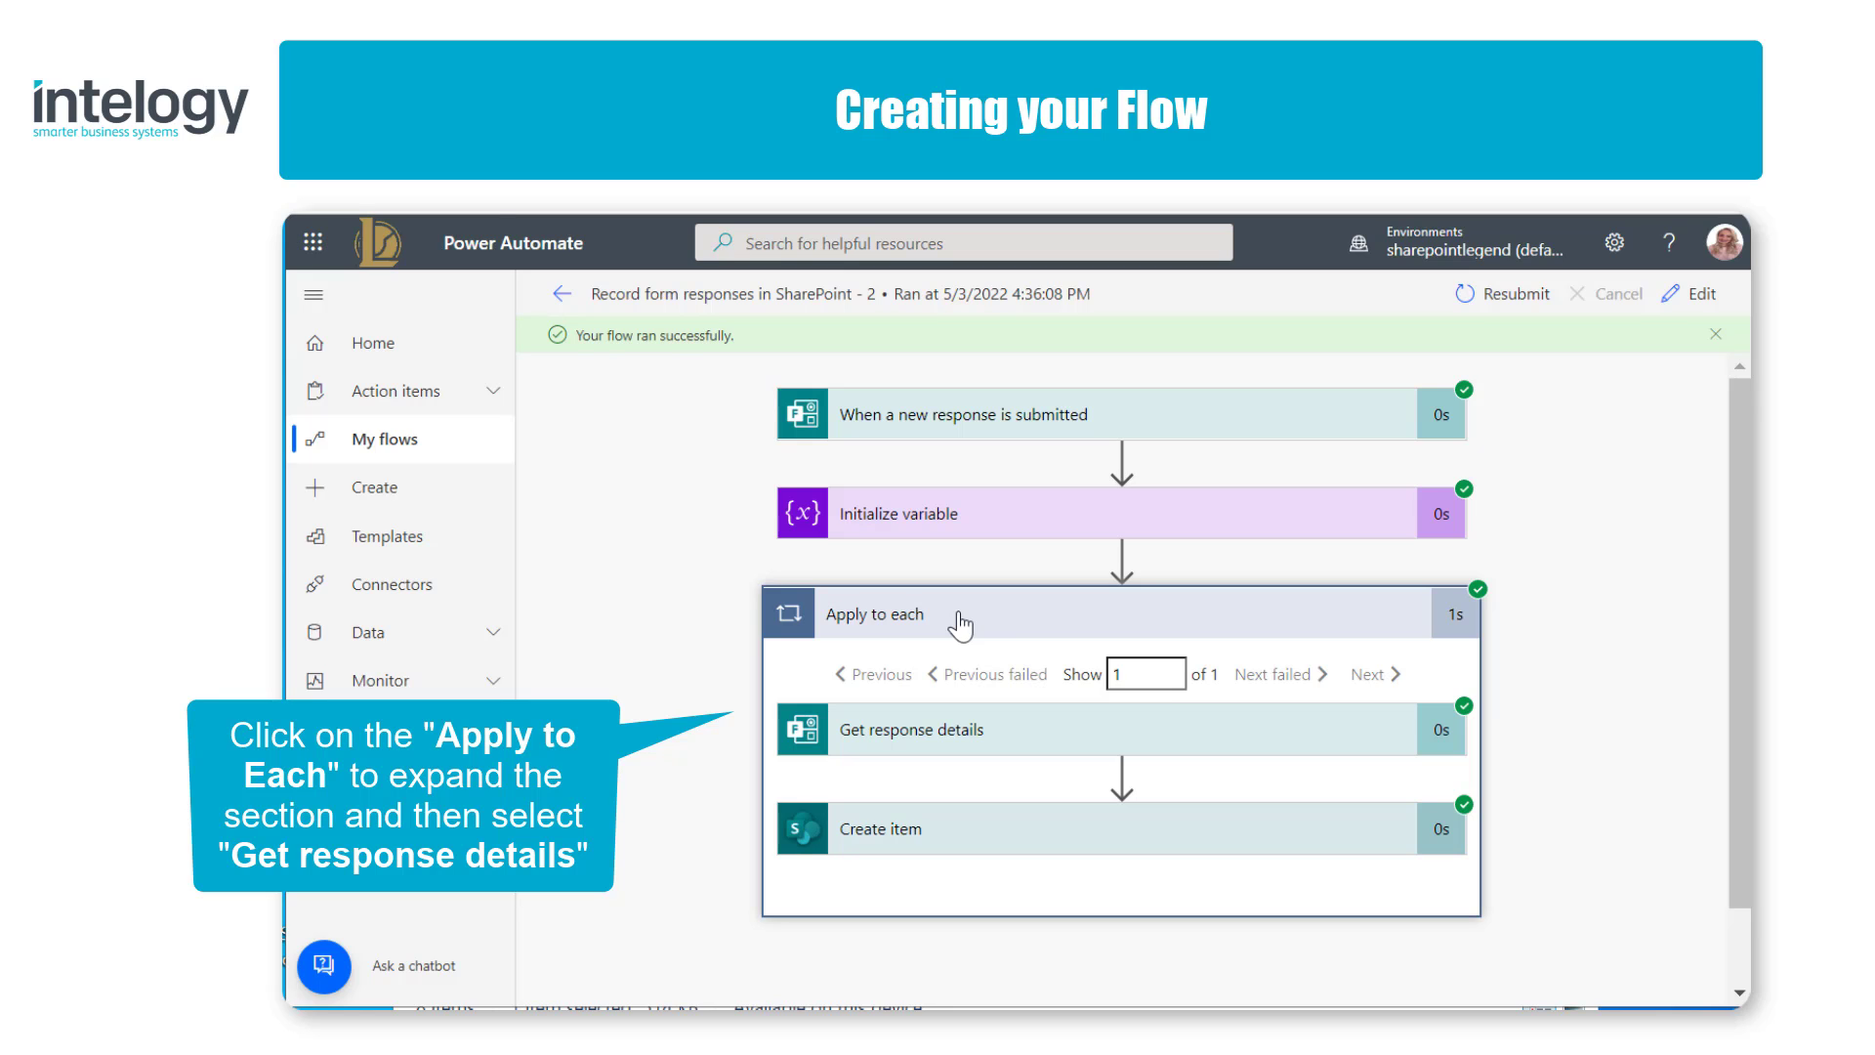
left_click(1033, 737)
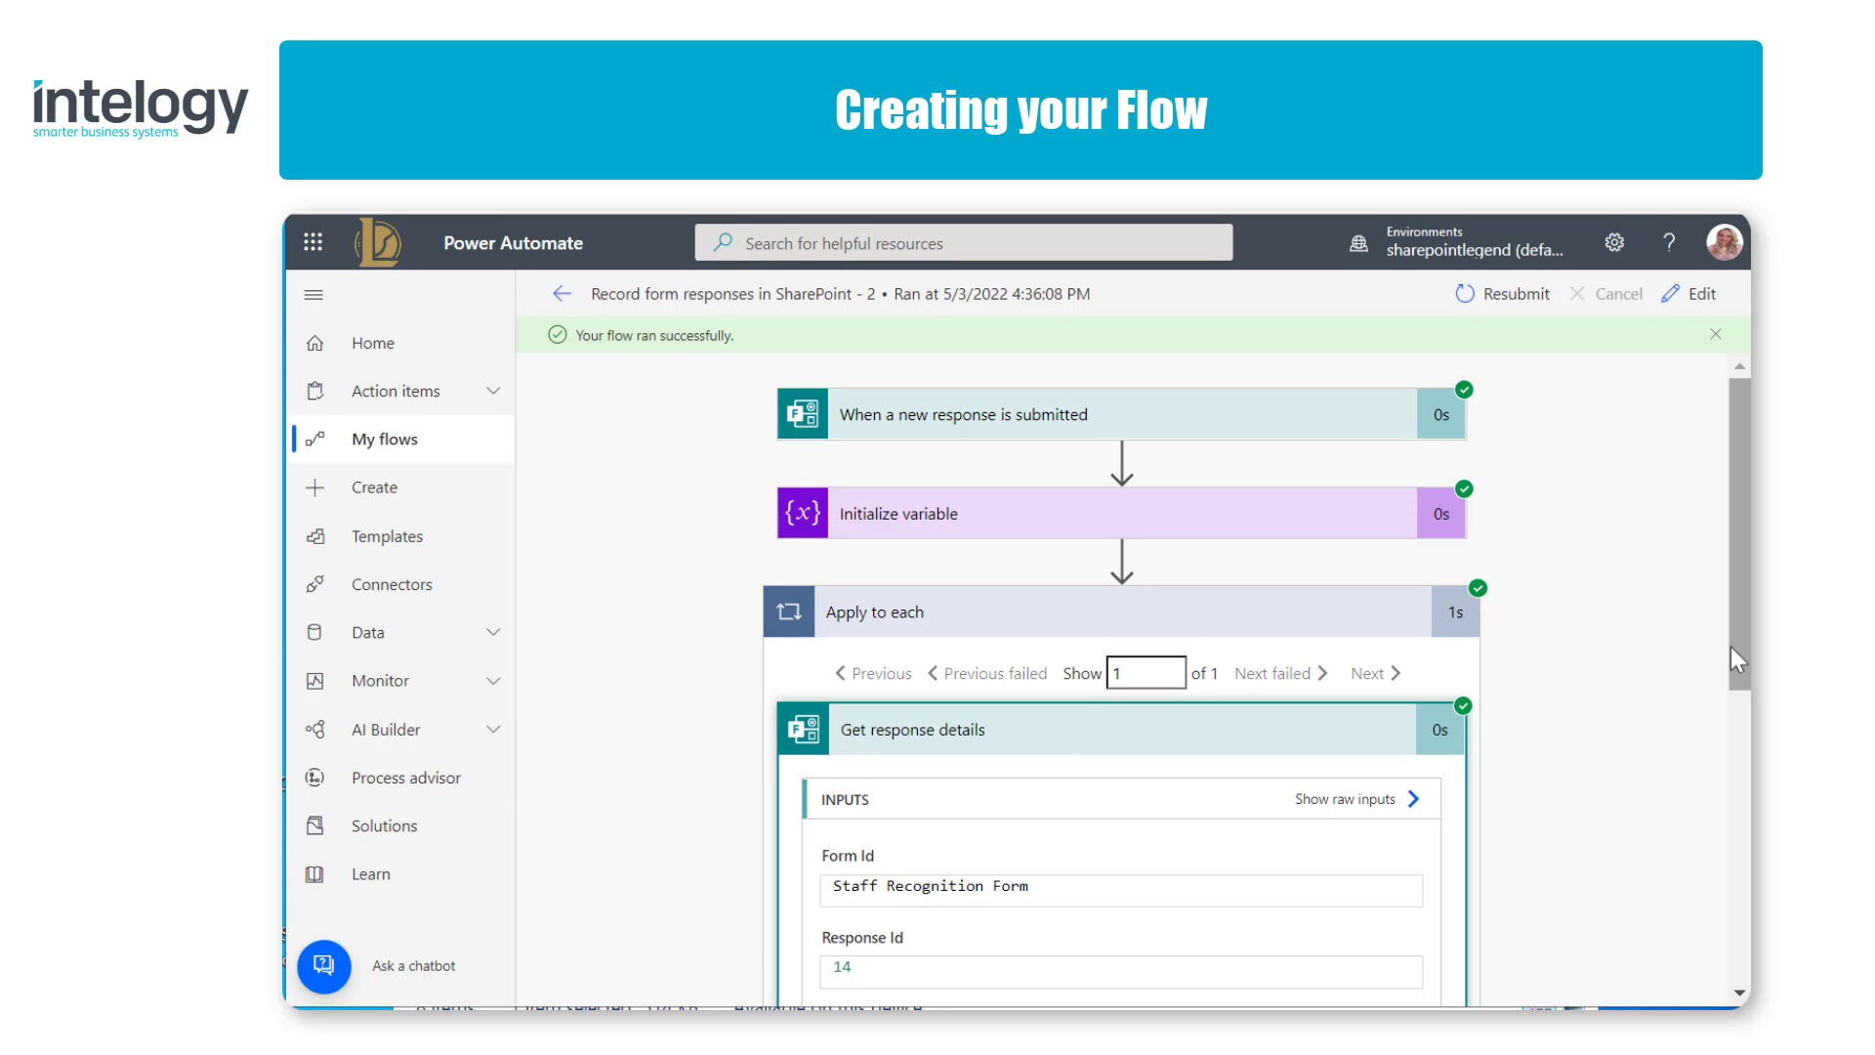
Step: Select the multi-select choice field's ID, ra48c7ebae75a4aee8604007fbf226f62, in the output body of Get response details
left_click_drag(1730, 647, 1715, 882)
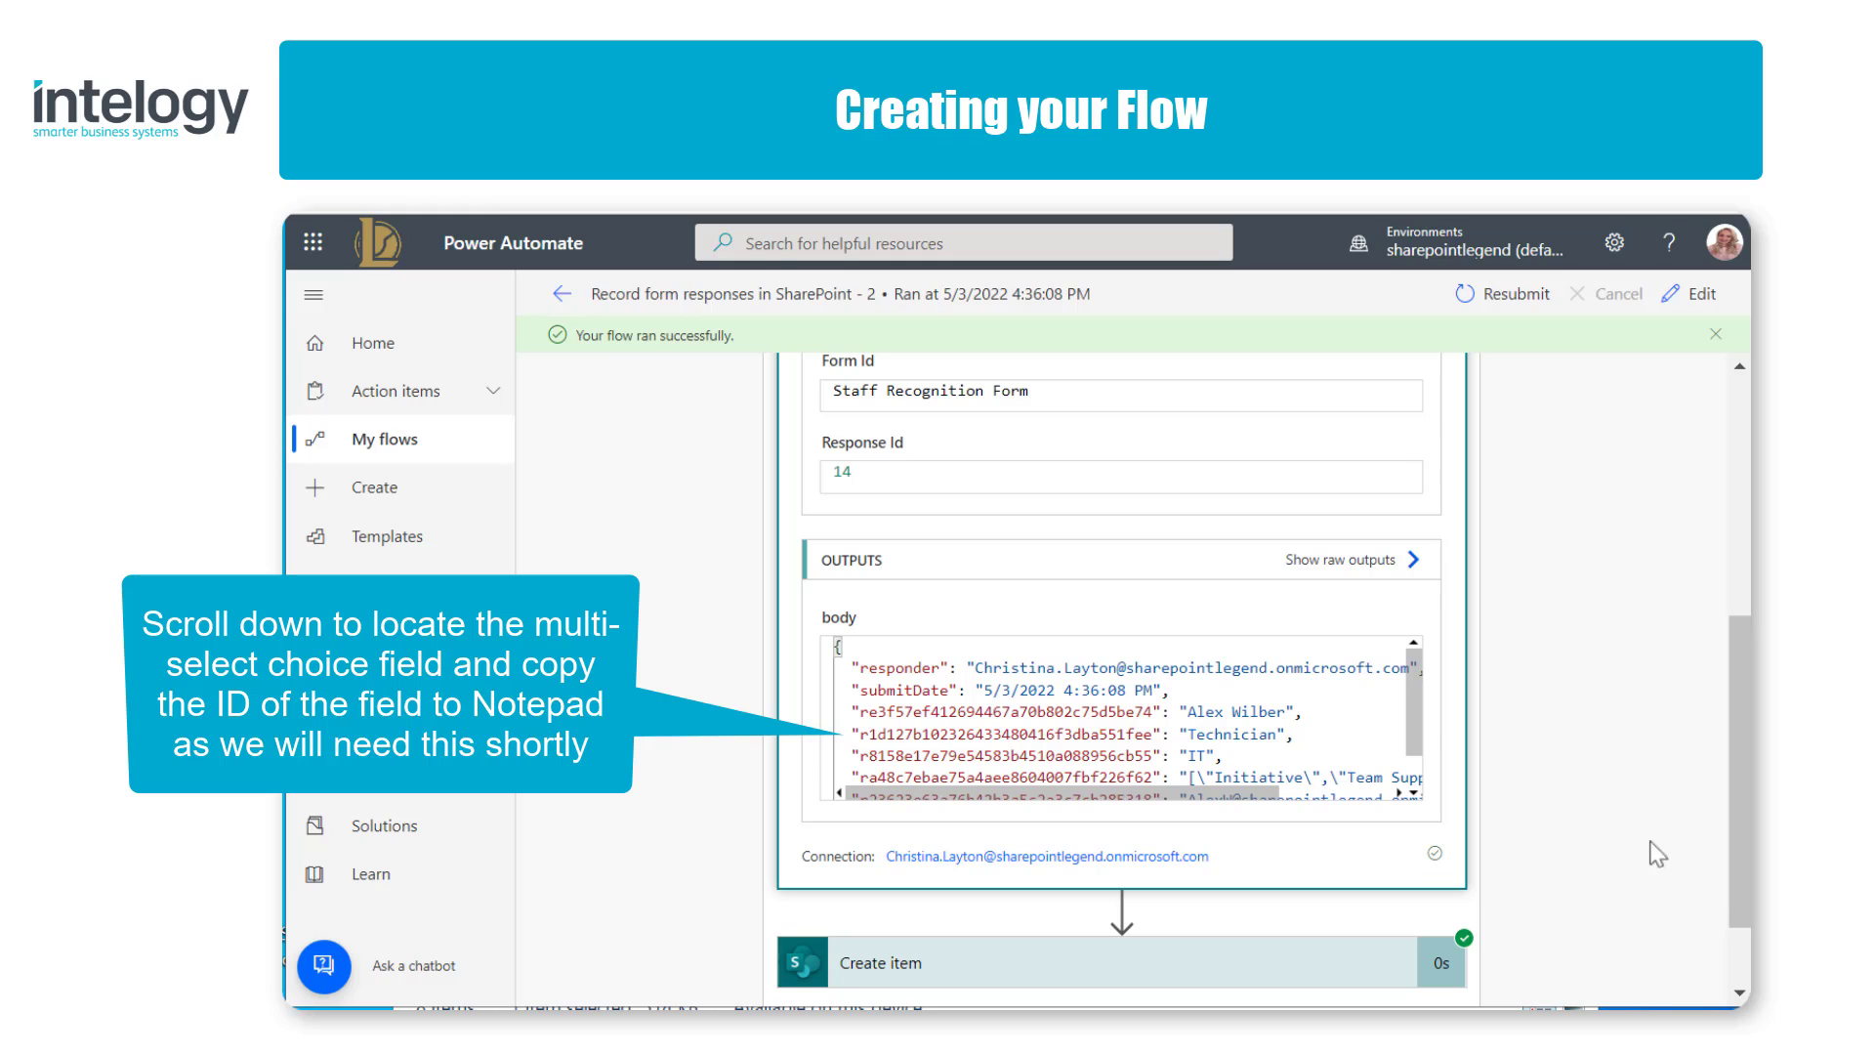
left_click_drag(1414, 697, 1404, 745)
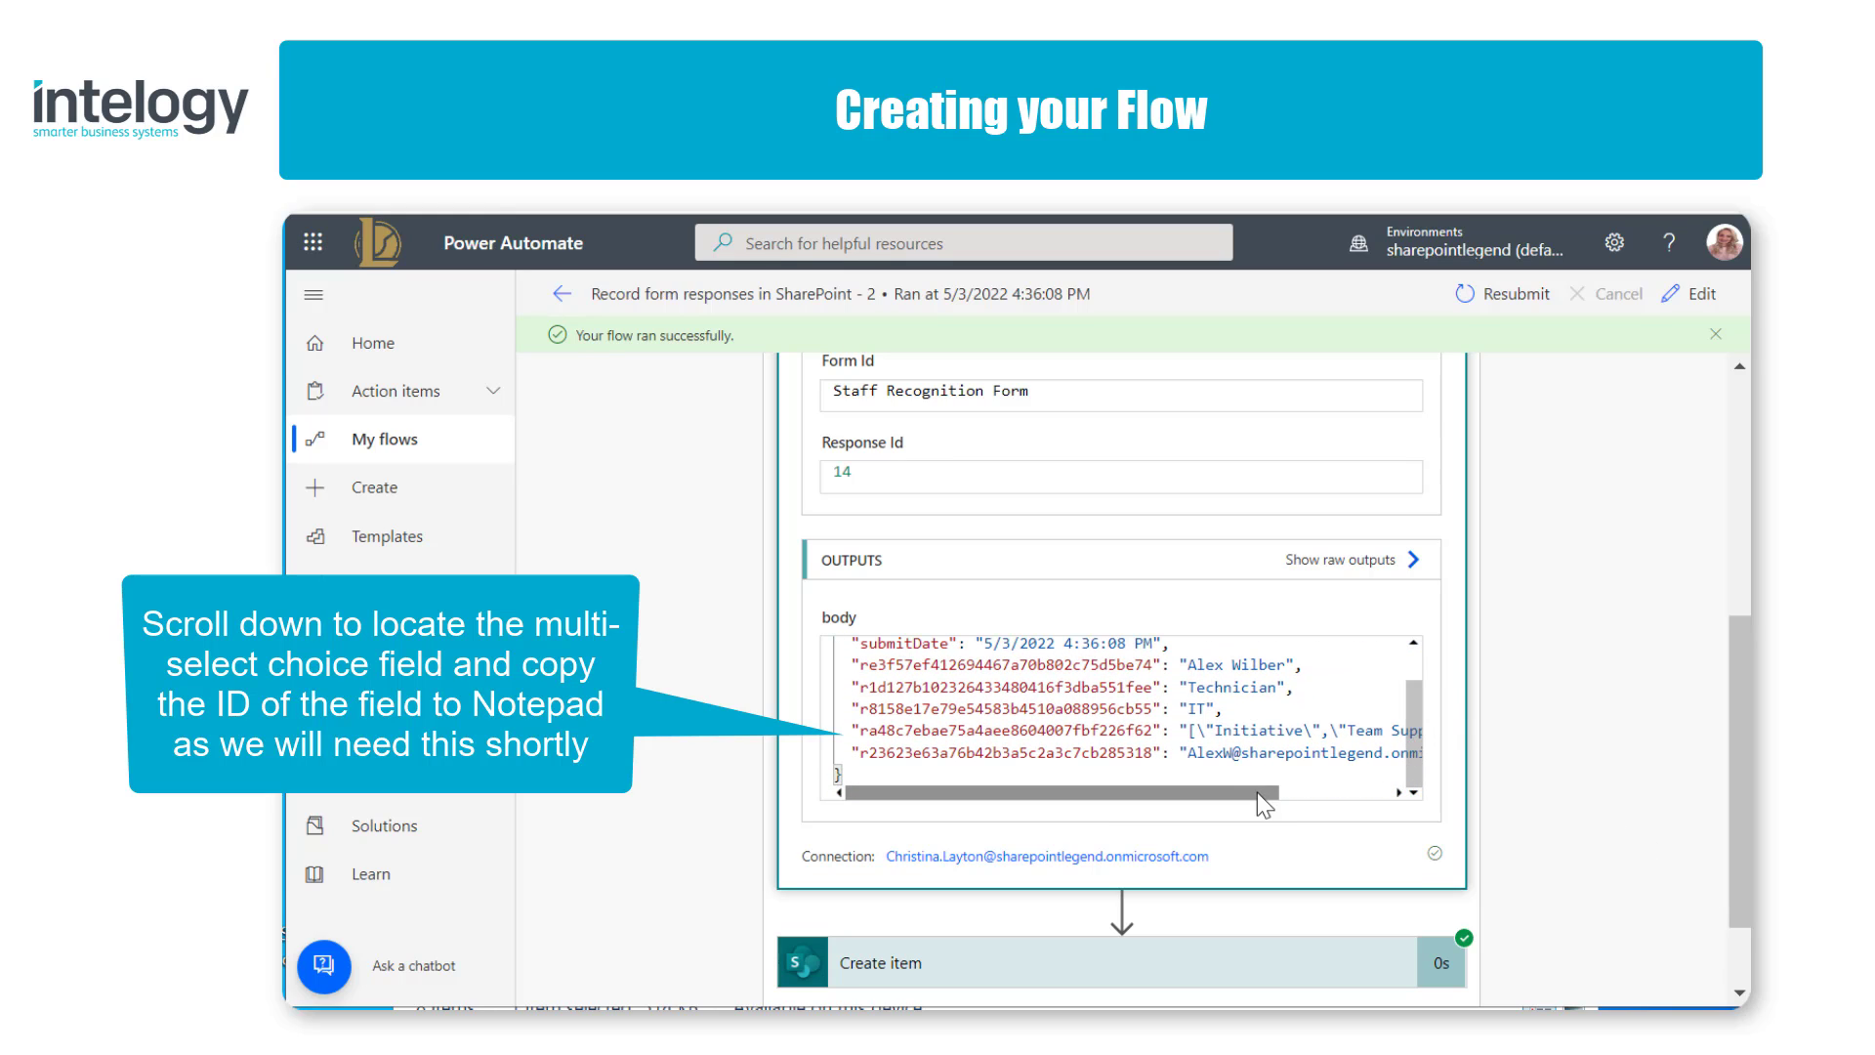
mouse_move(1257, 793)
left_mouse_down()
mouse_move(1375, 804)
mouse_move(1245, 822)
left_mouse_up()
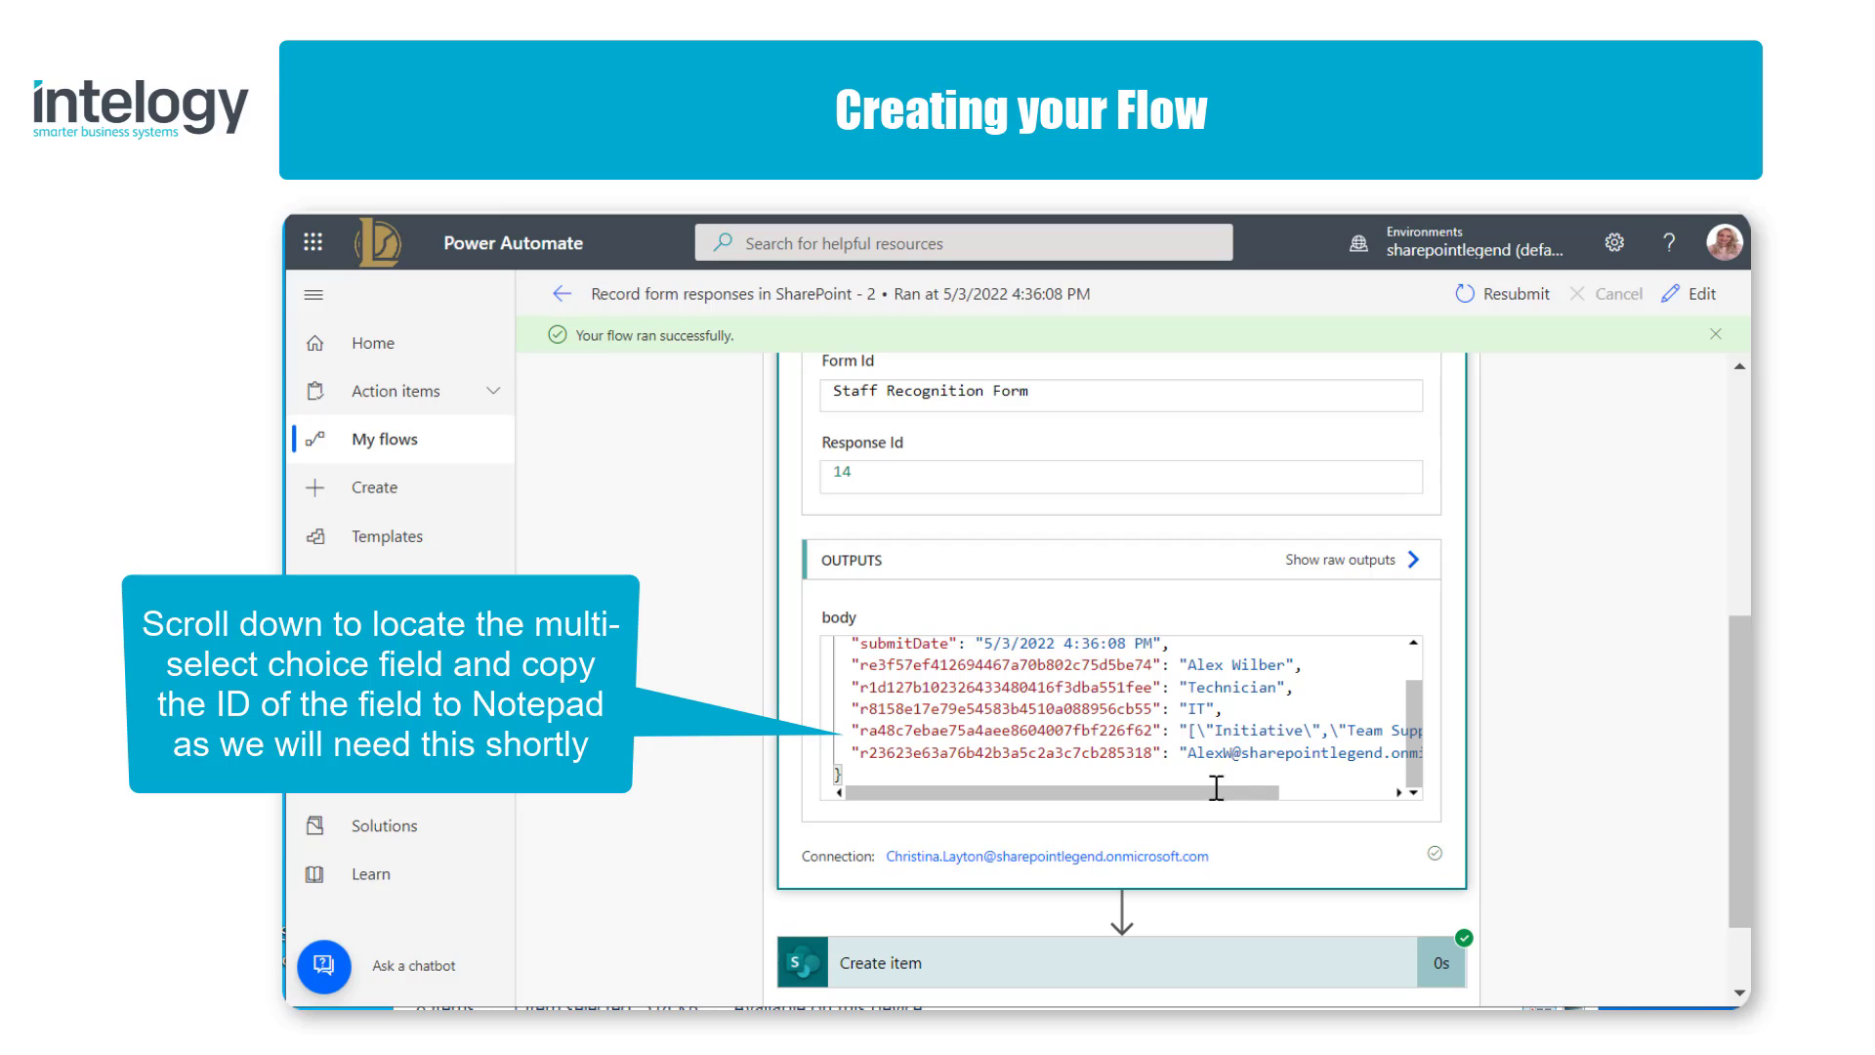
left_click_drag(1153, 731, 864, 735)
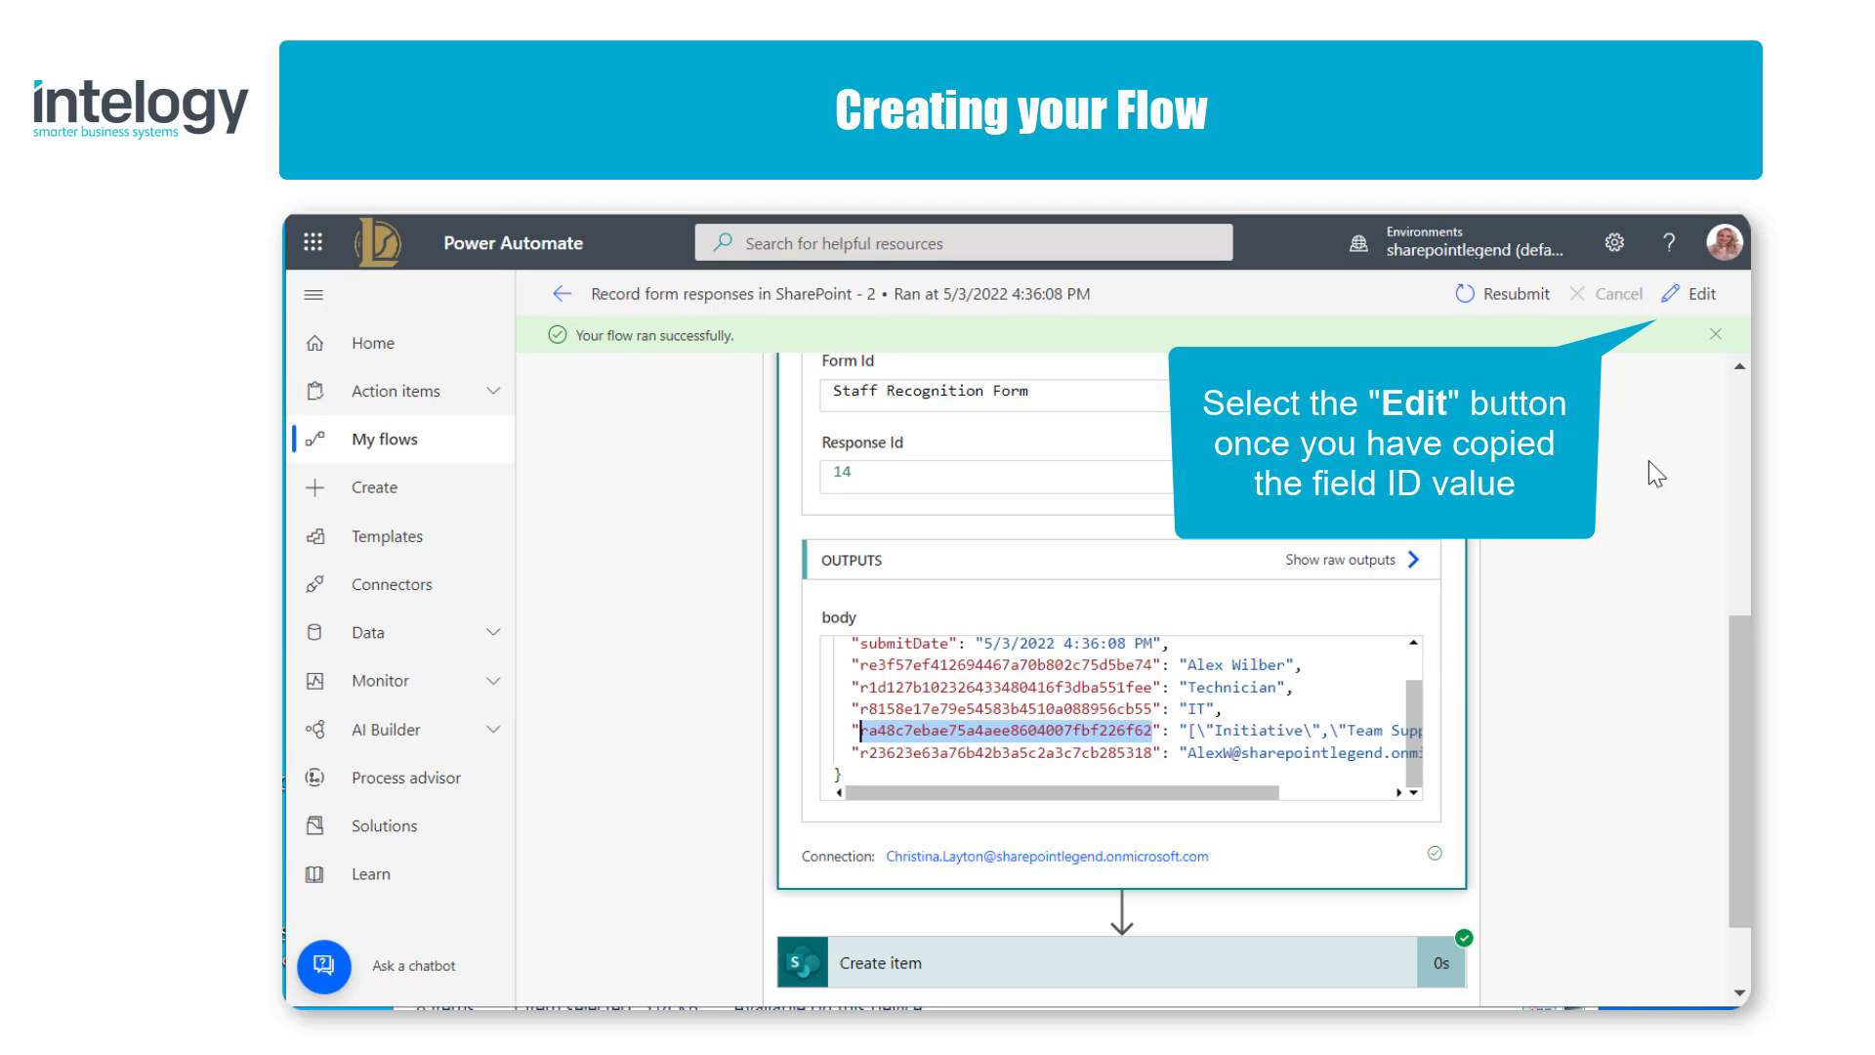
Step: Open the flow for editing and insert a Compose data operation between Get response details and Create item inside Apply to each
left_click(1699, 297)
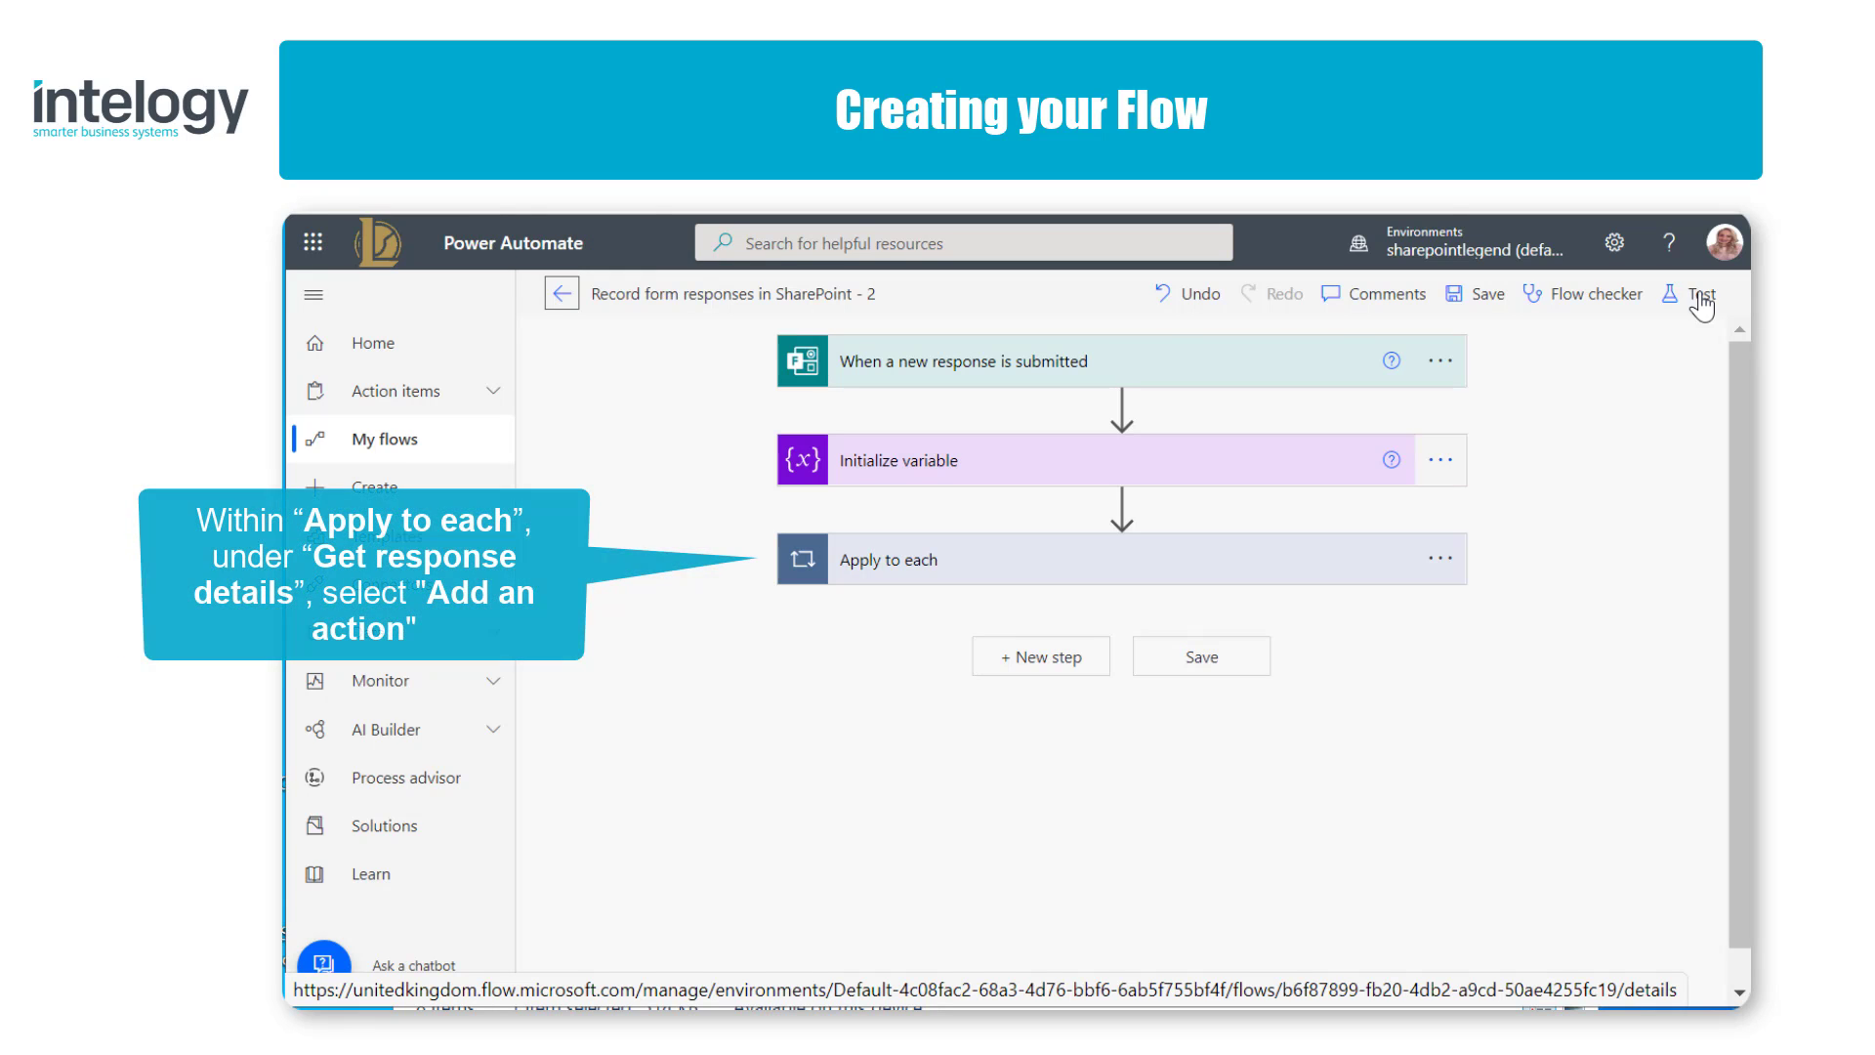
left_click(1293, 574)
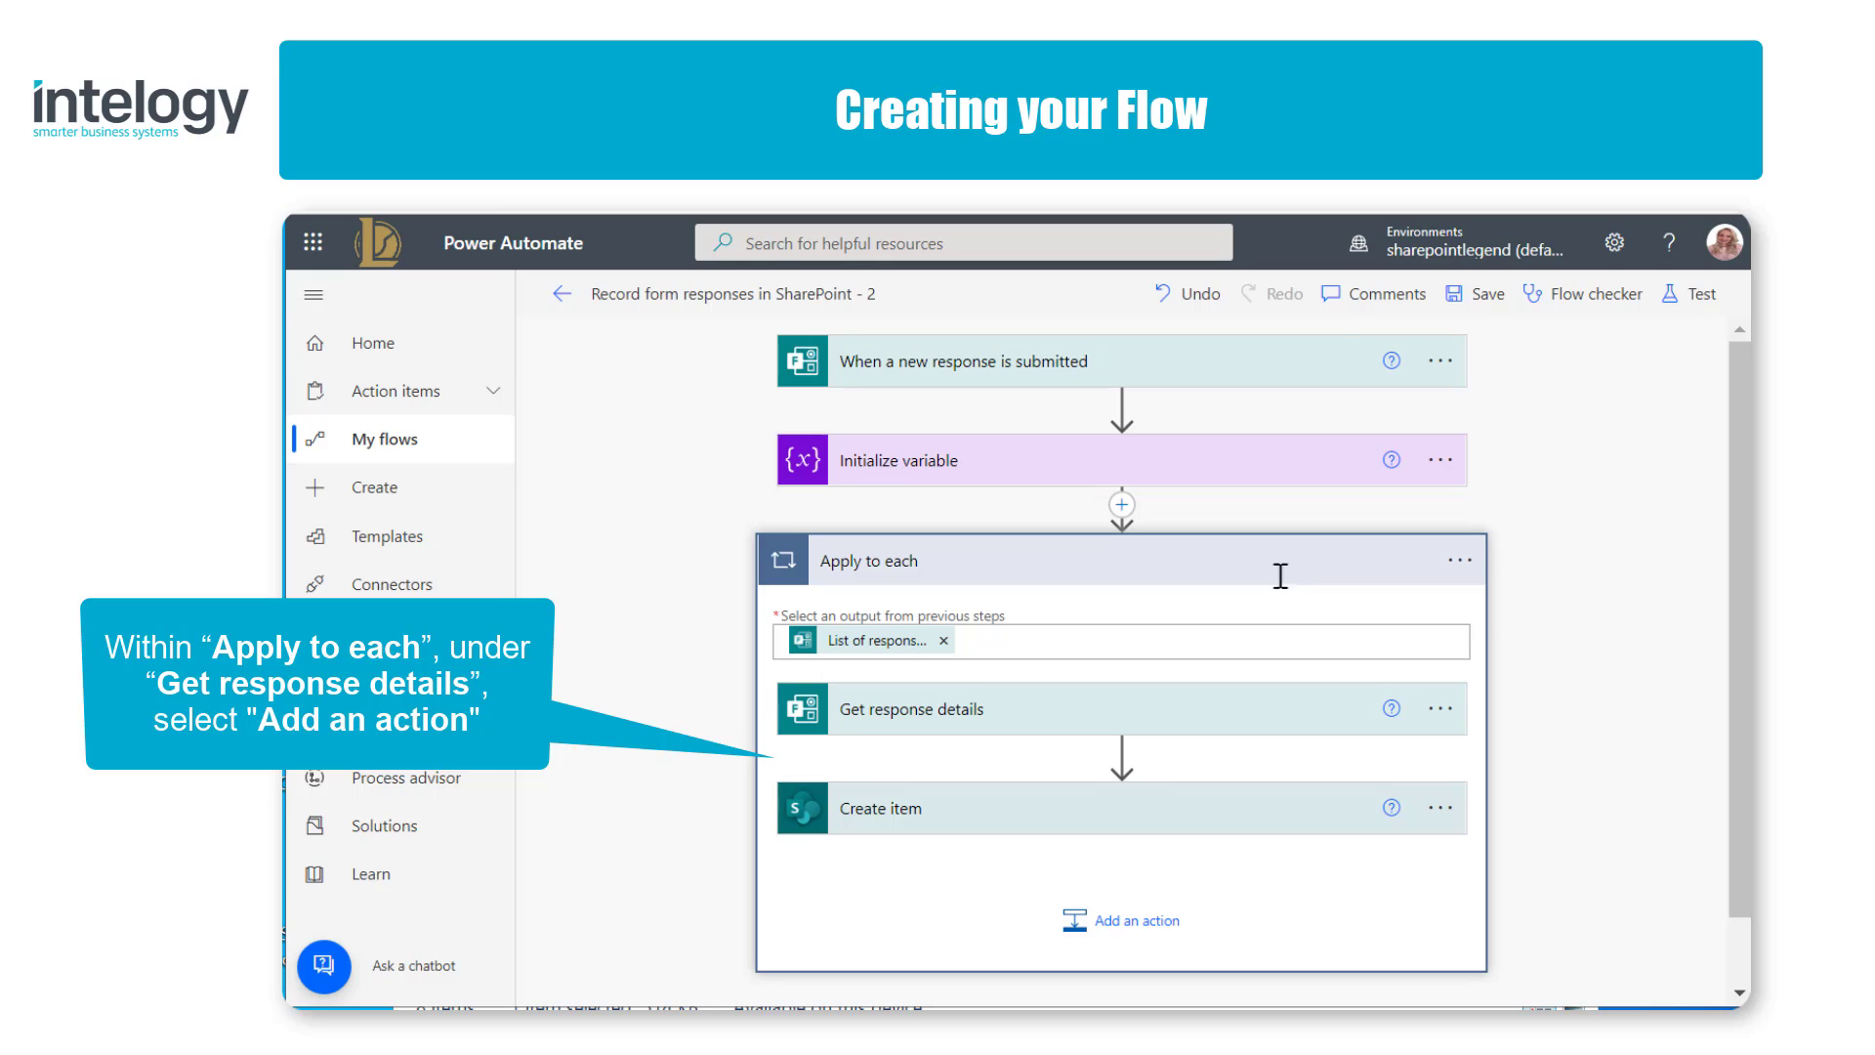
mouse_move(1122, 762)
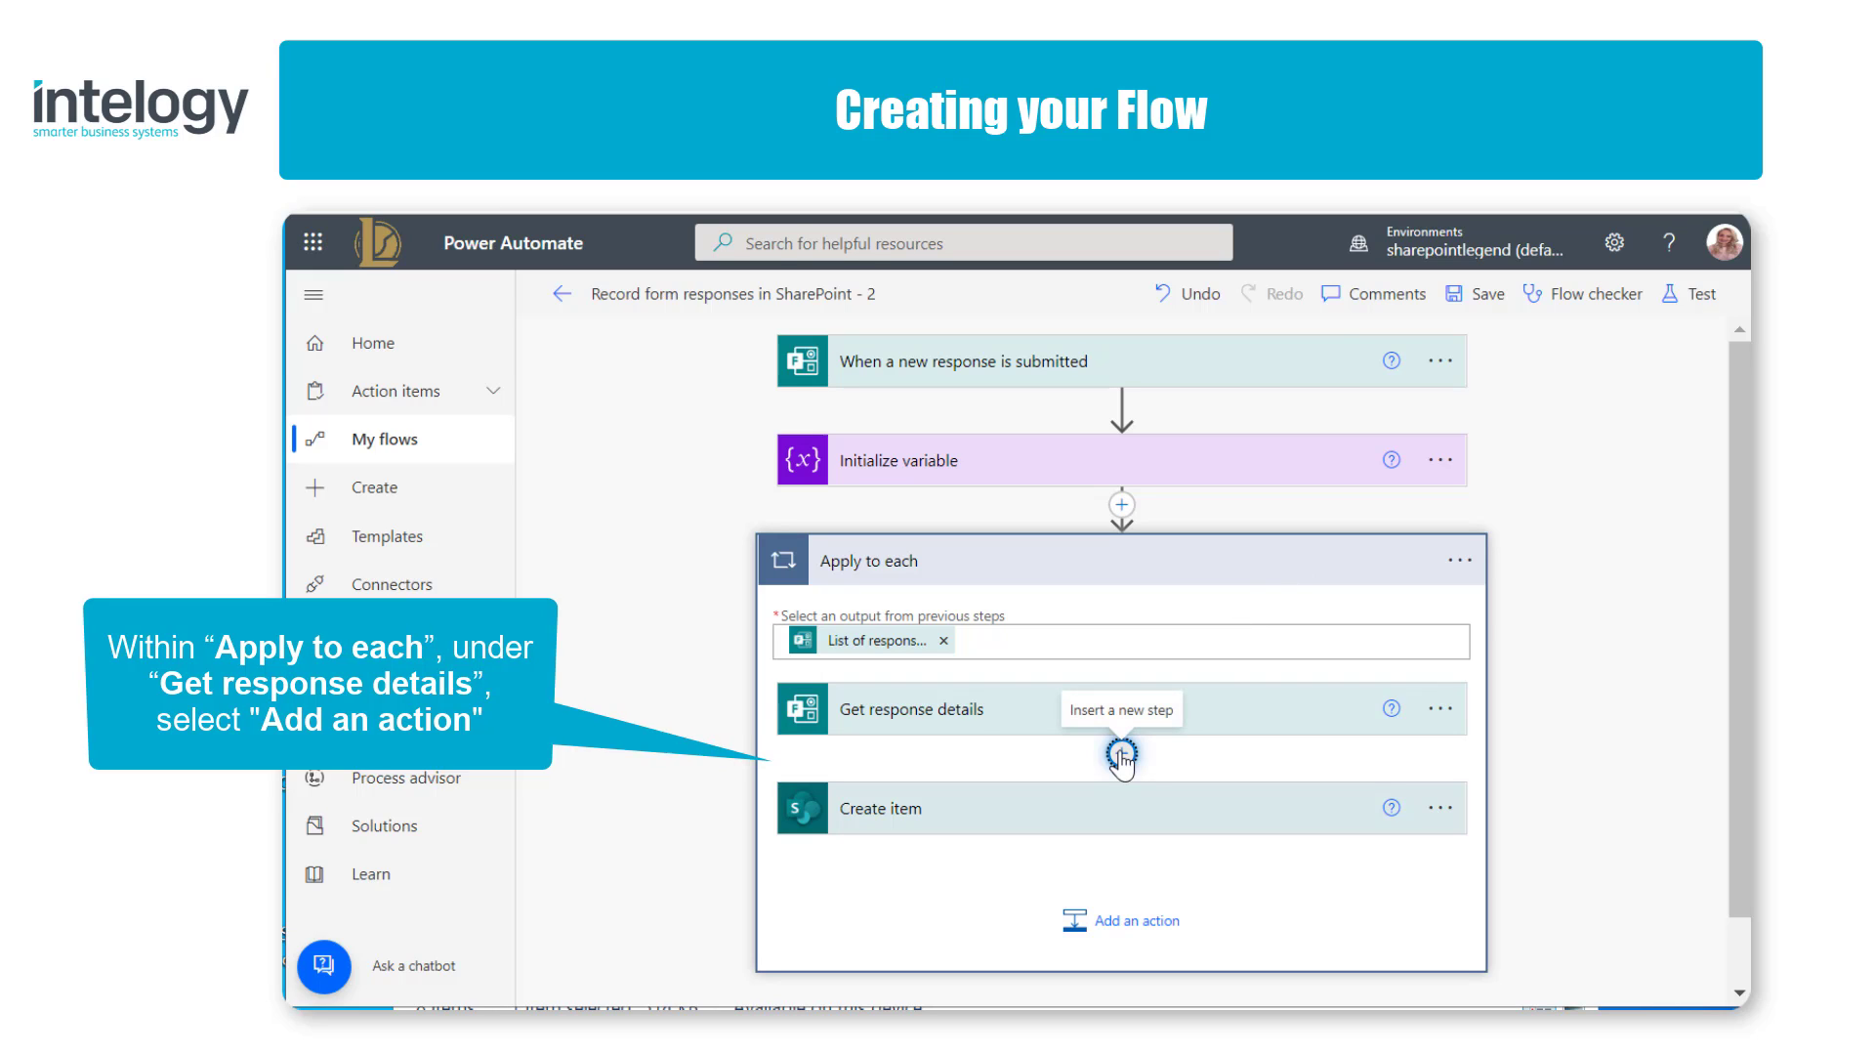
left_click(1121, 754)
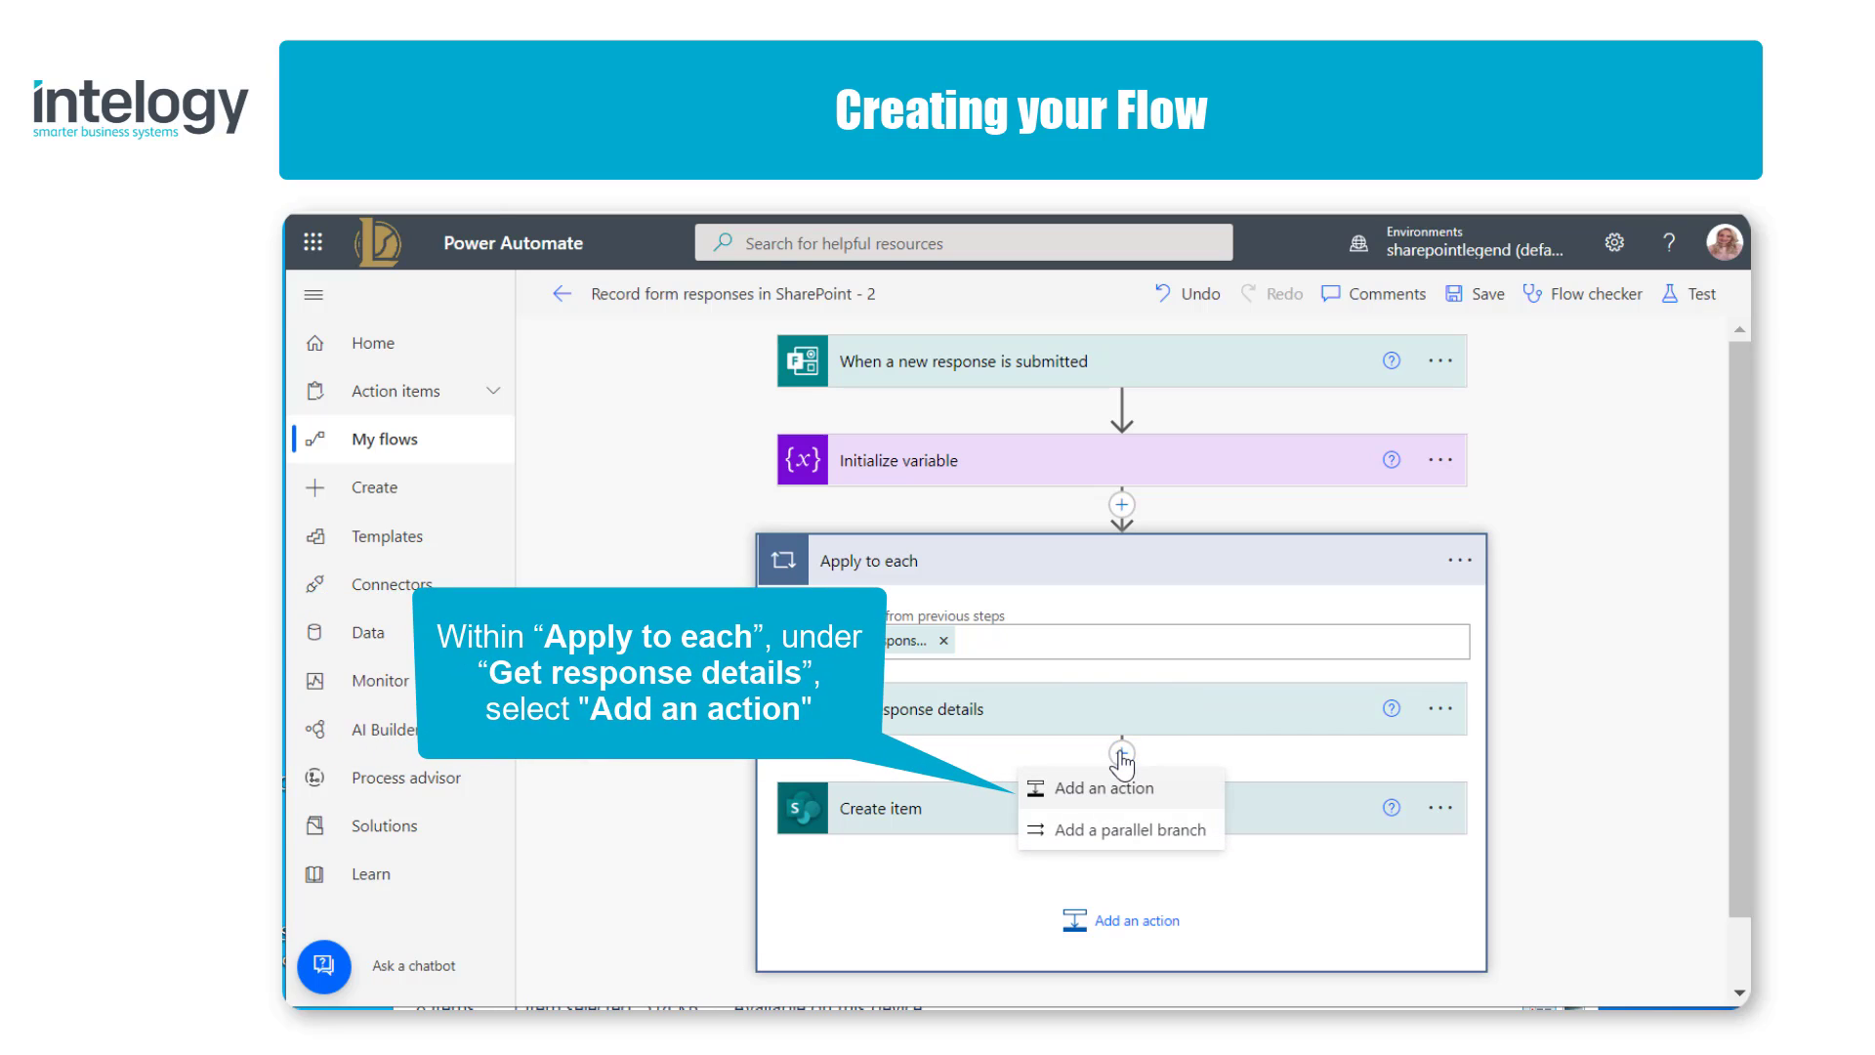
left_click(1188, 798)
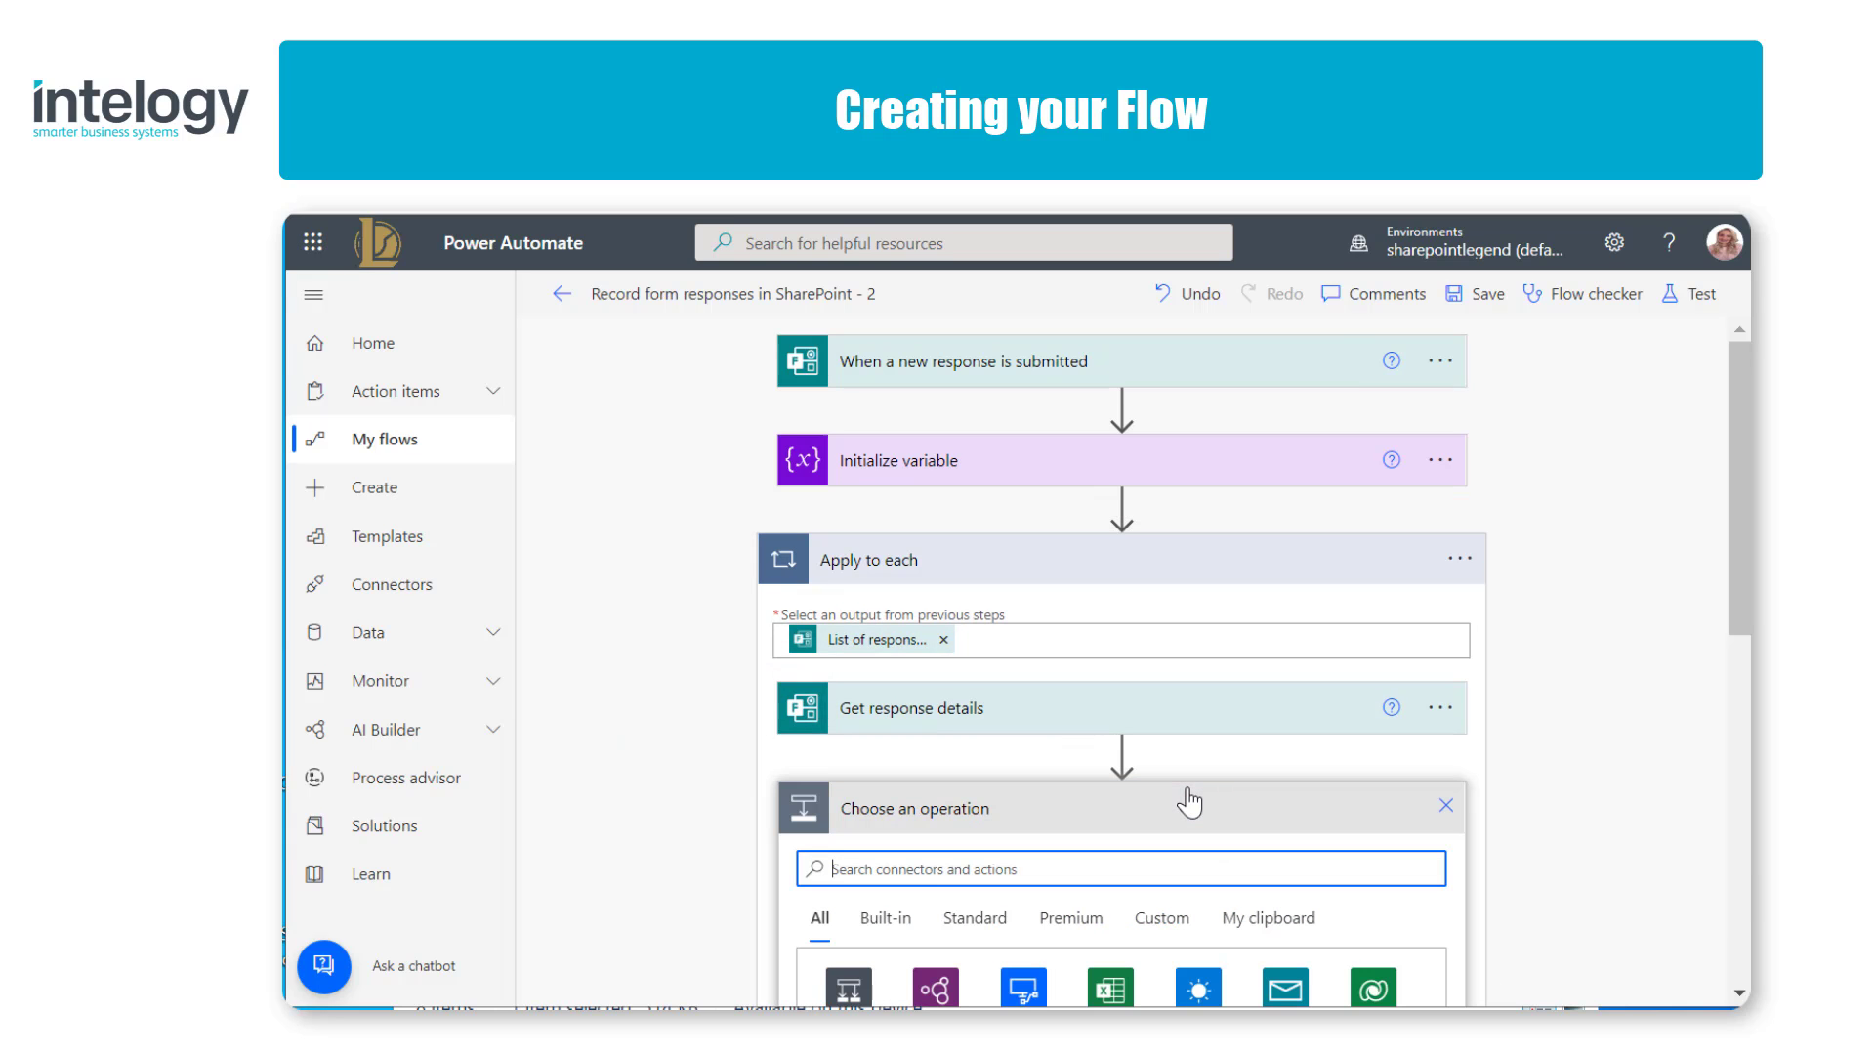
left_click_drag(1738, 623, 1706, 819)
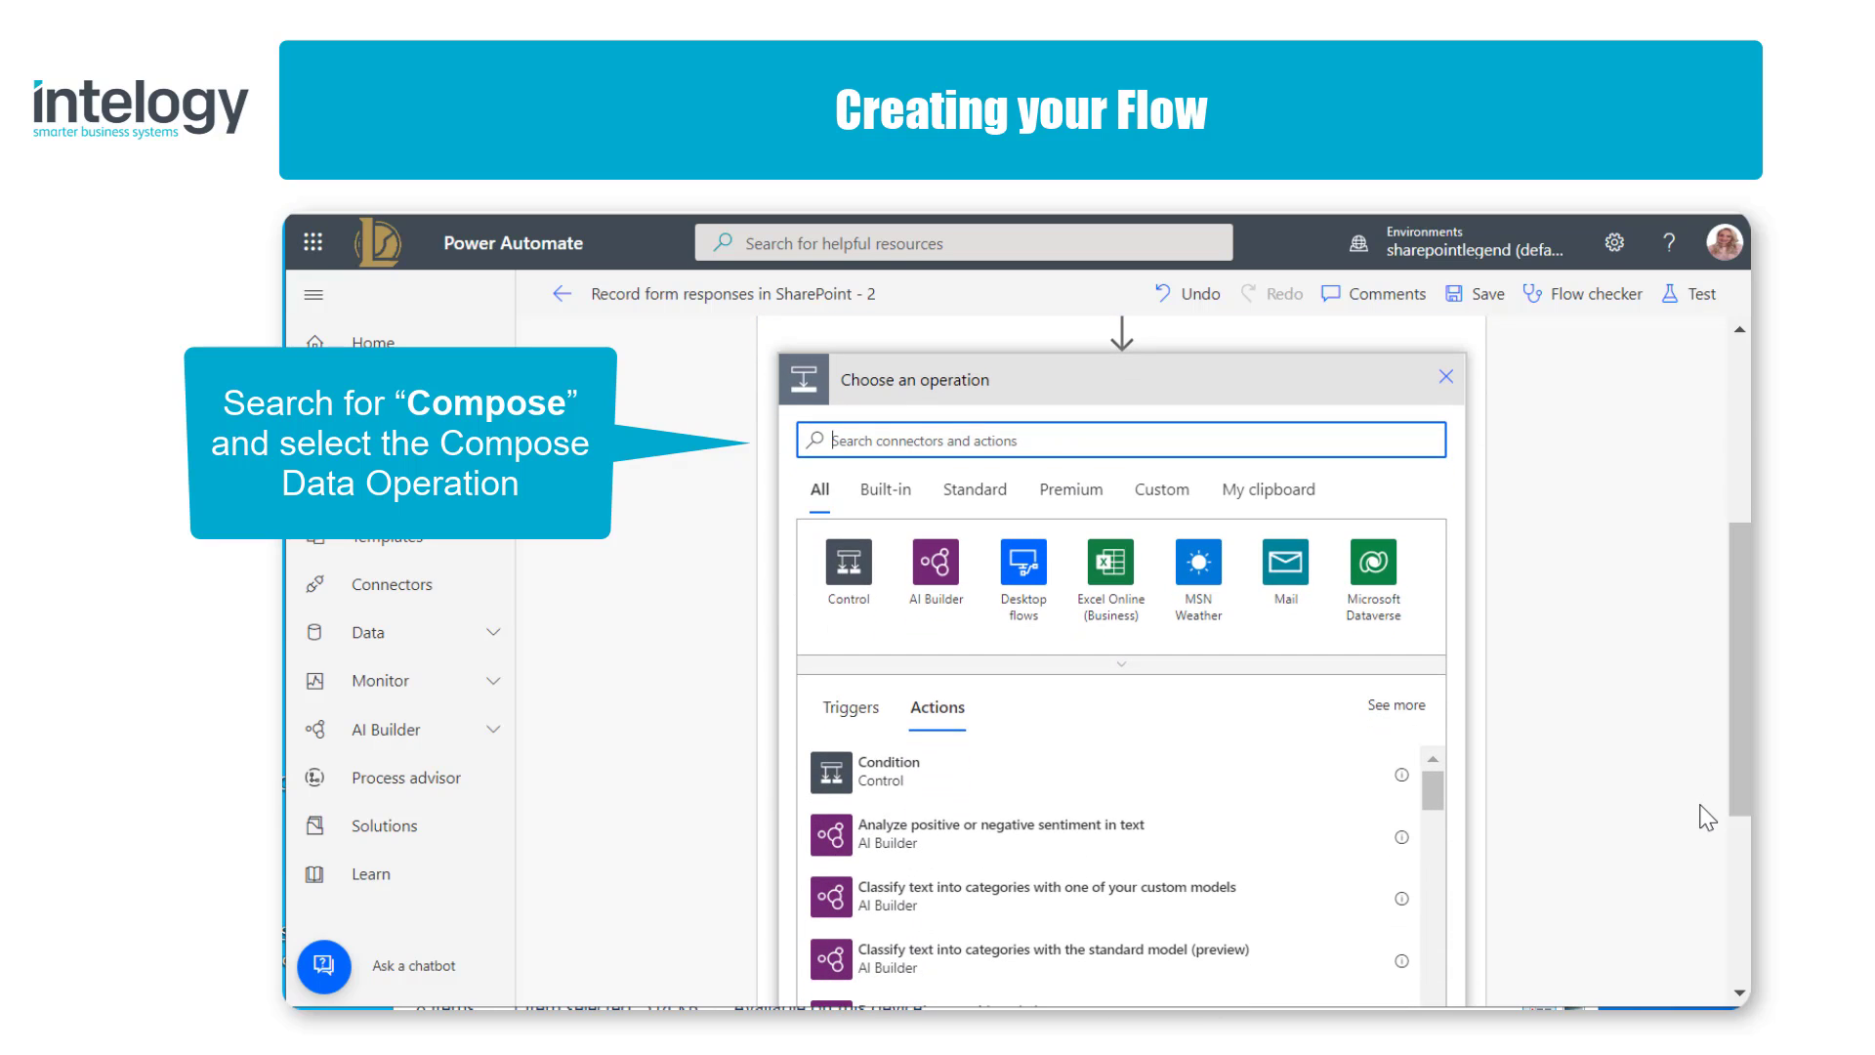
type("Compos")
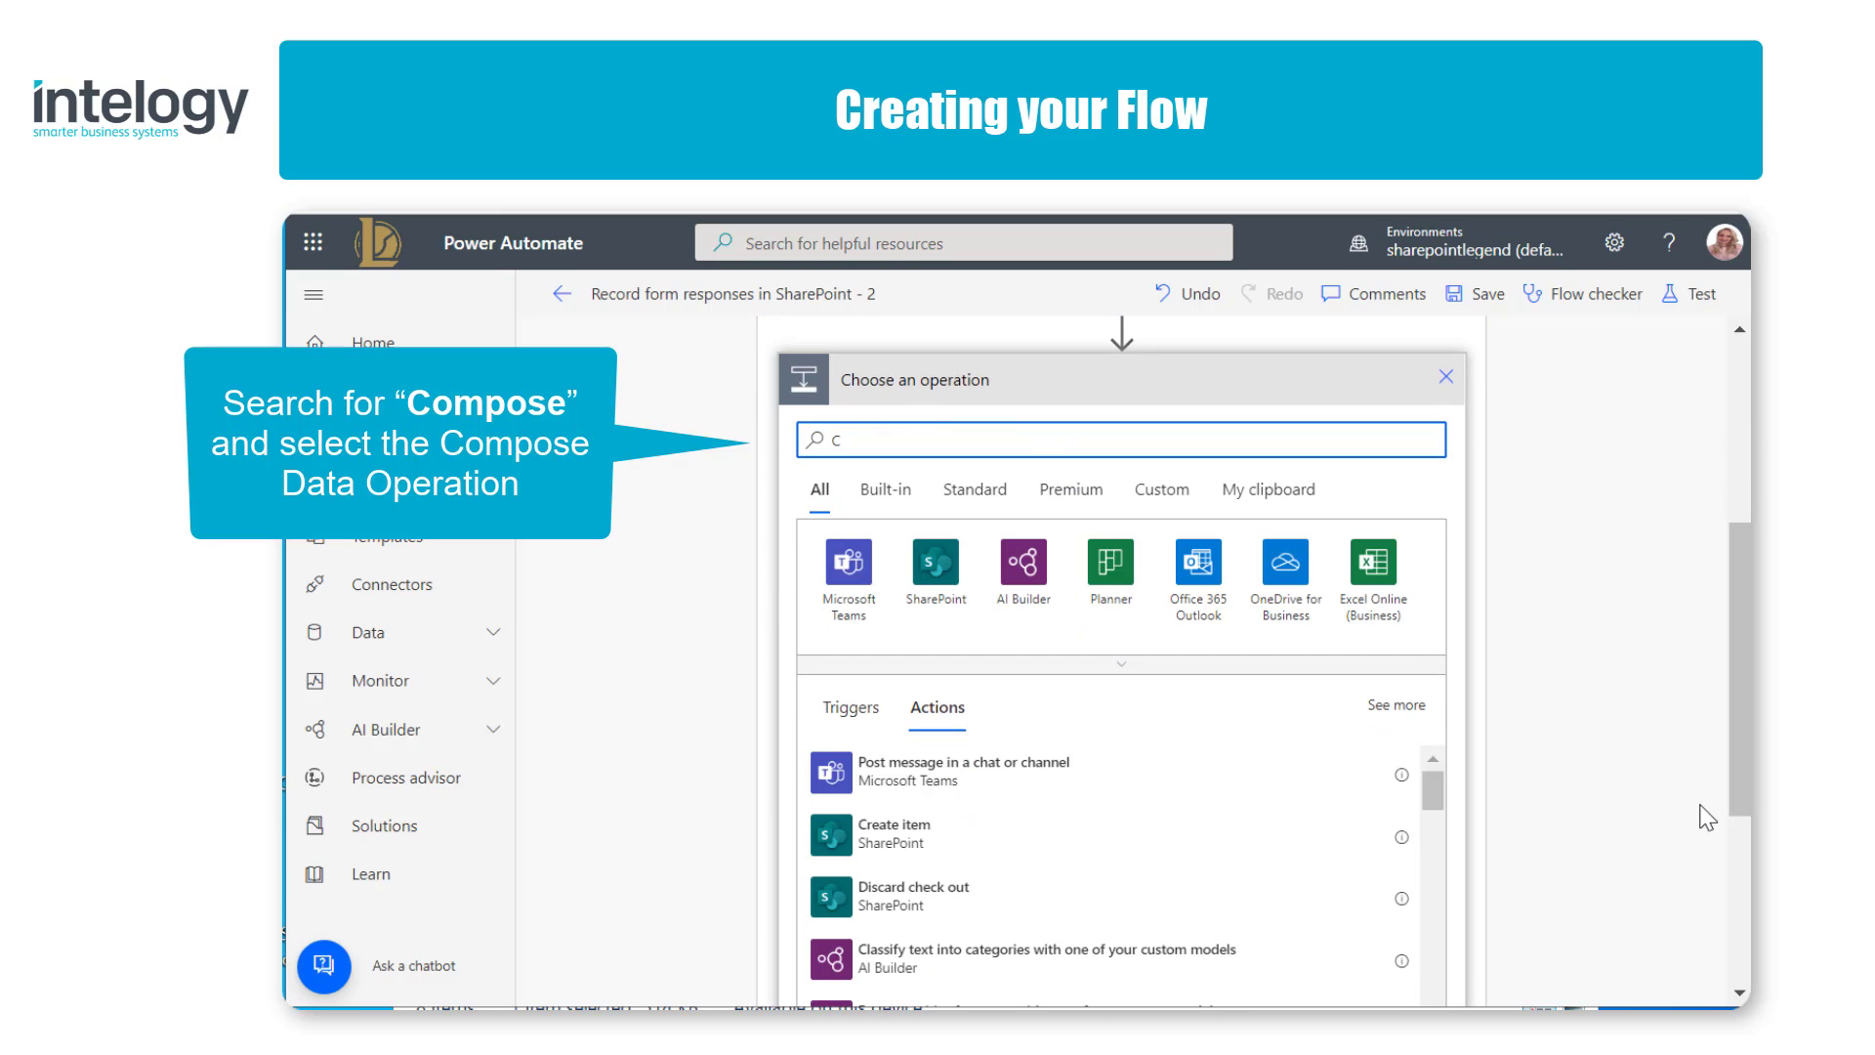
type("e")
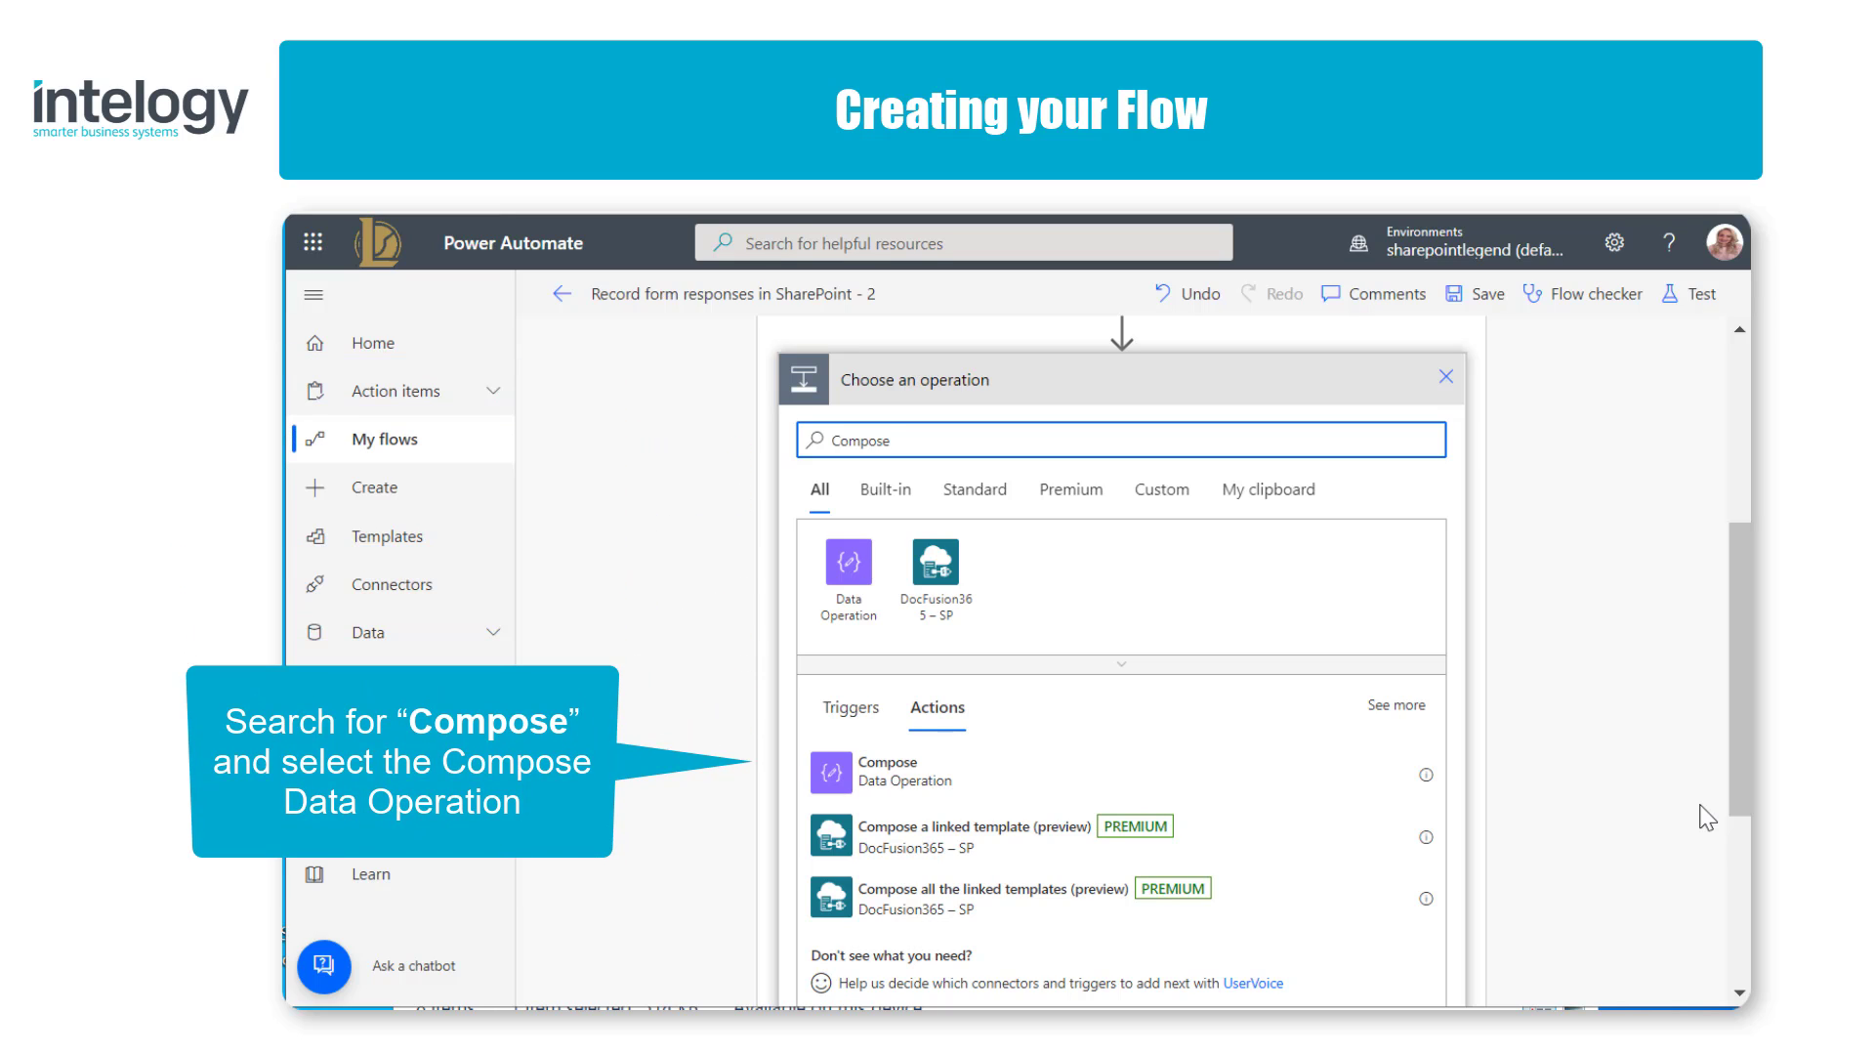
left_click(985, 776)
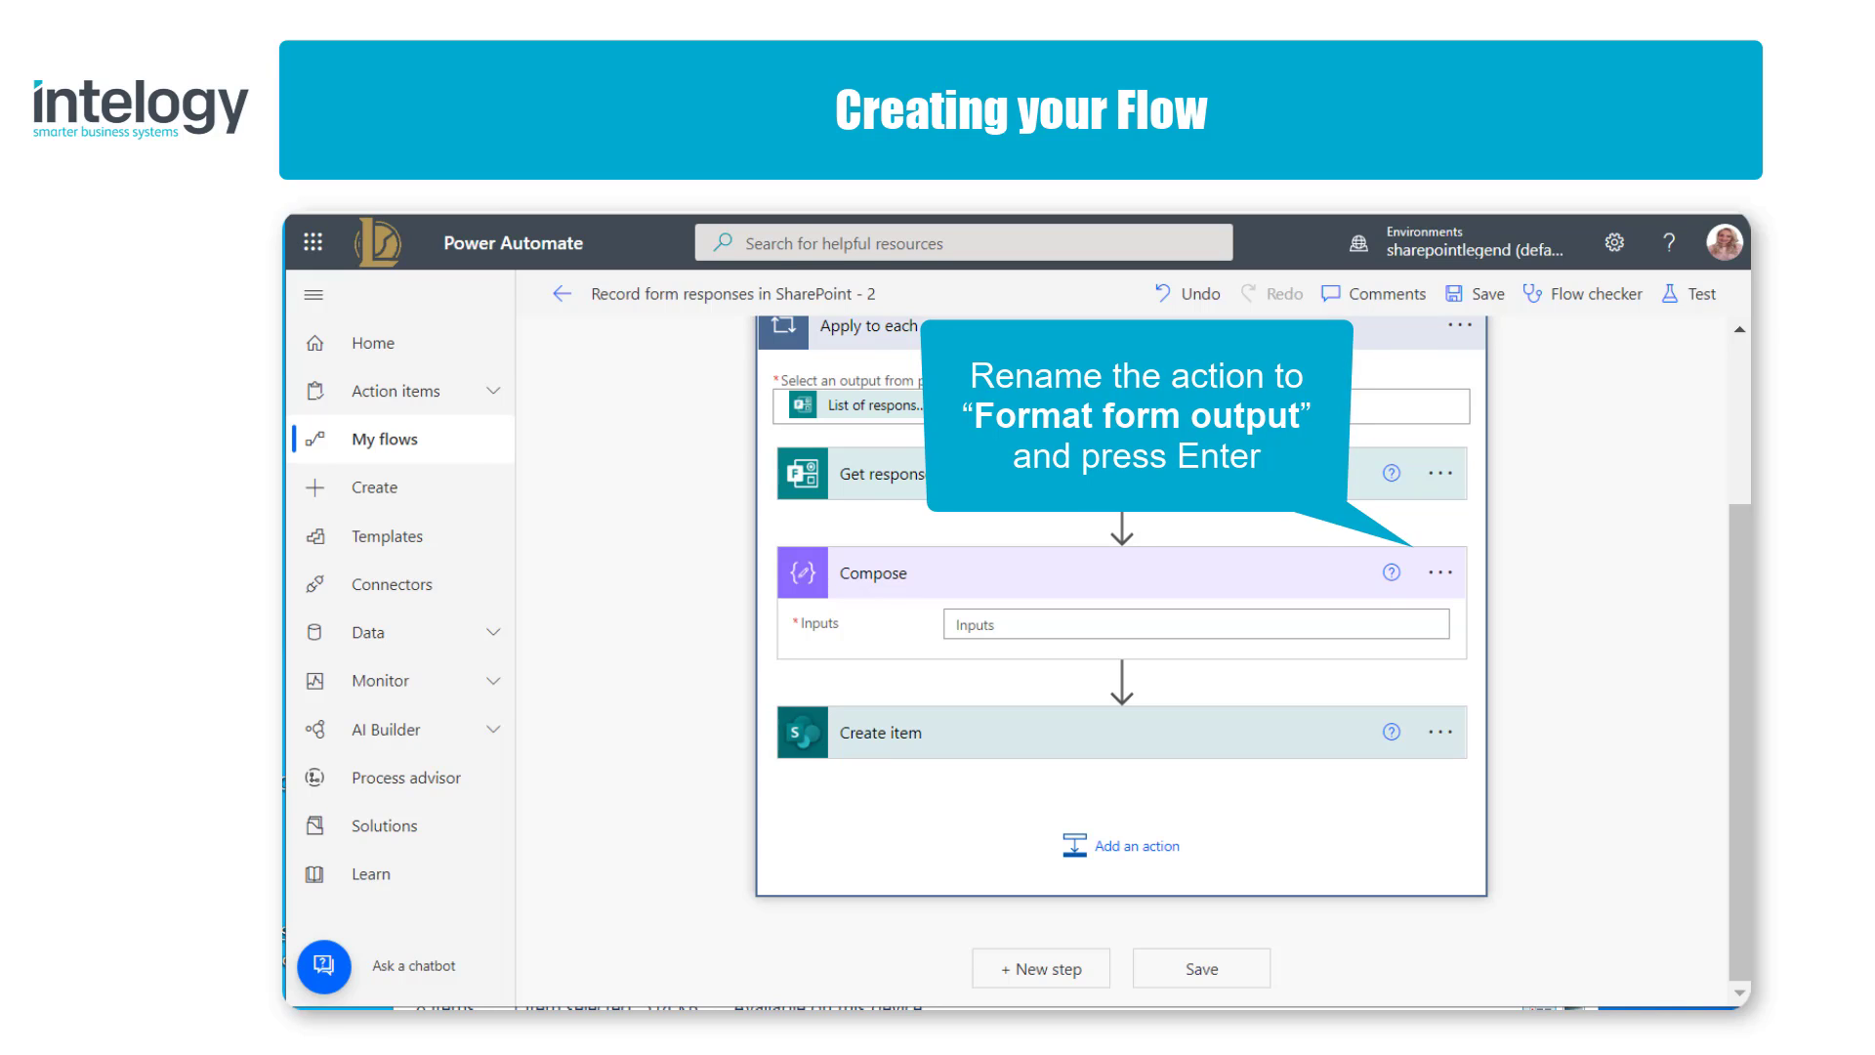
Step: Rename the Compose action to Format form output
left_click(1439, 574)
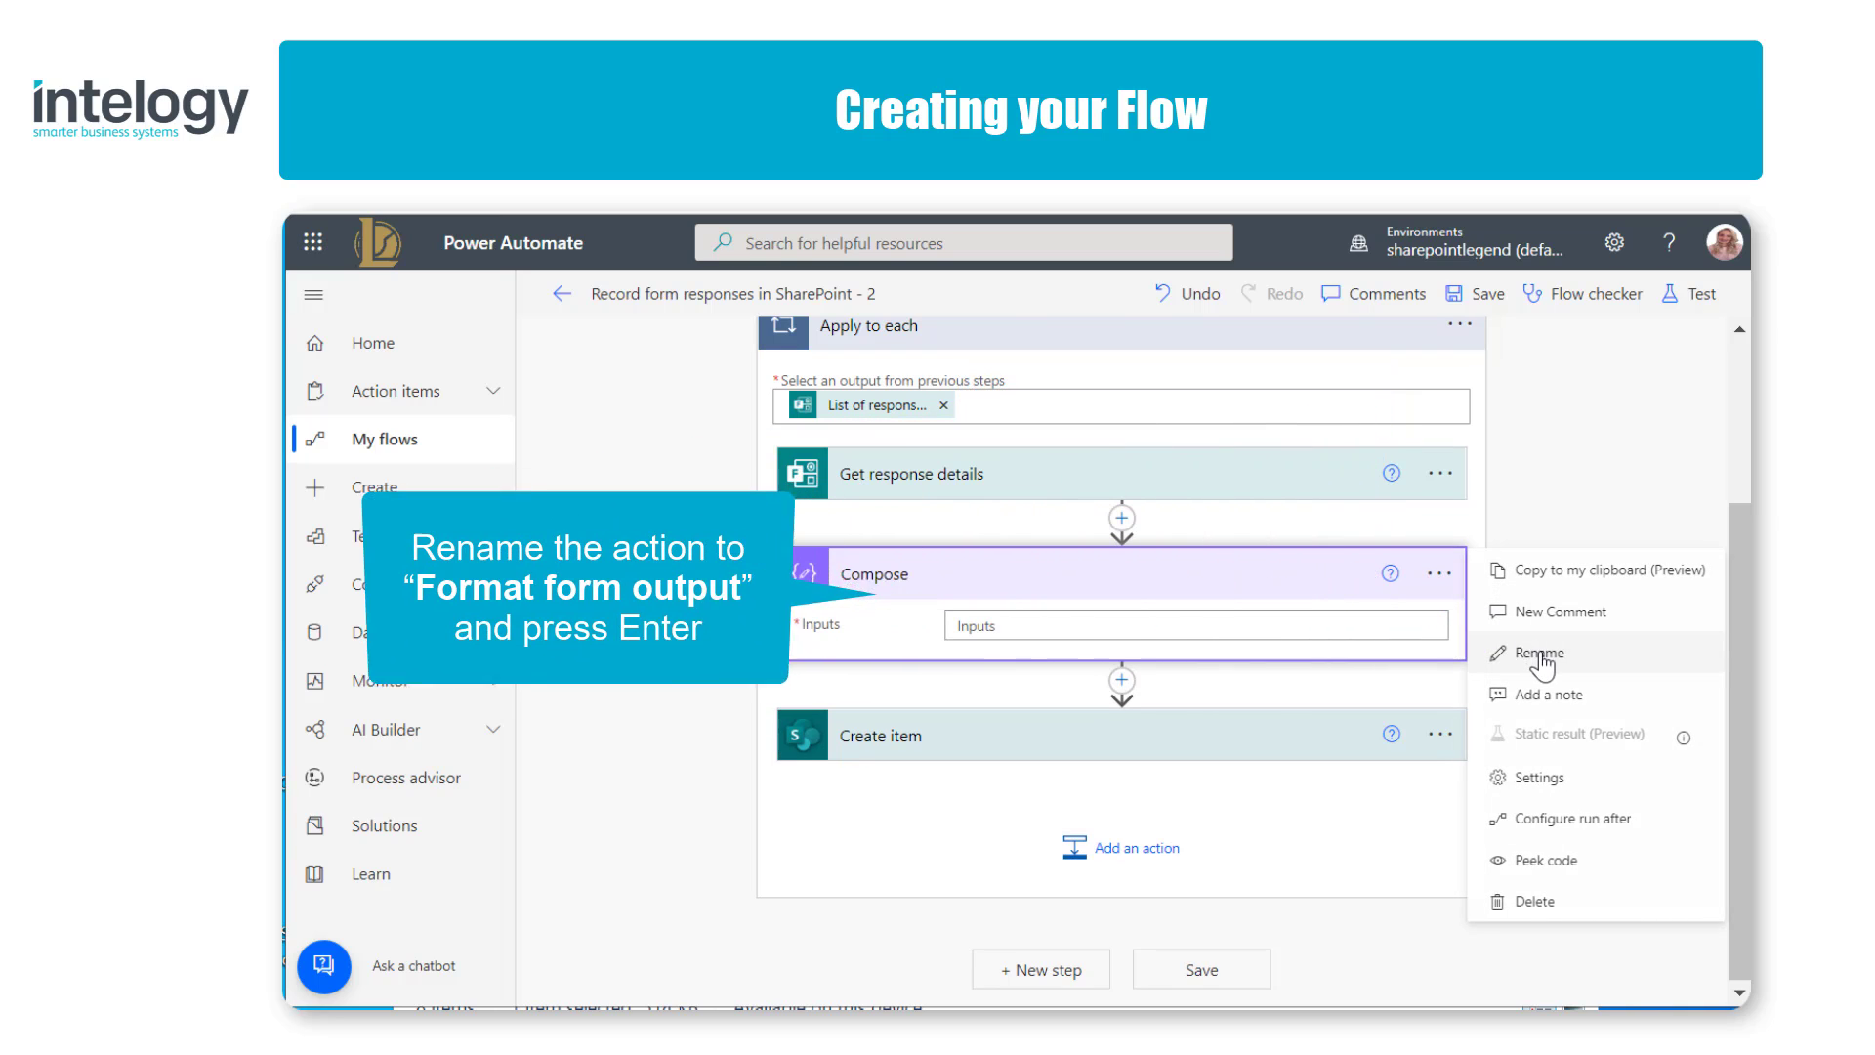
left_click(1499, 653)
type("For")
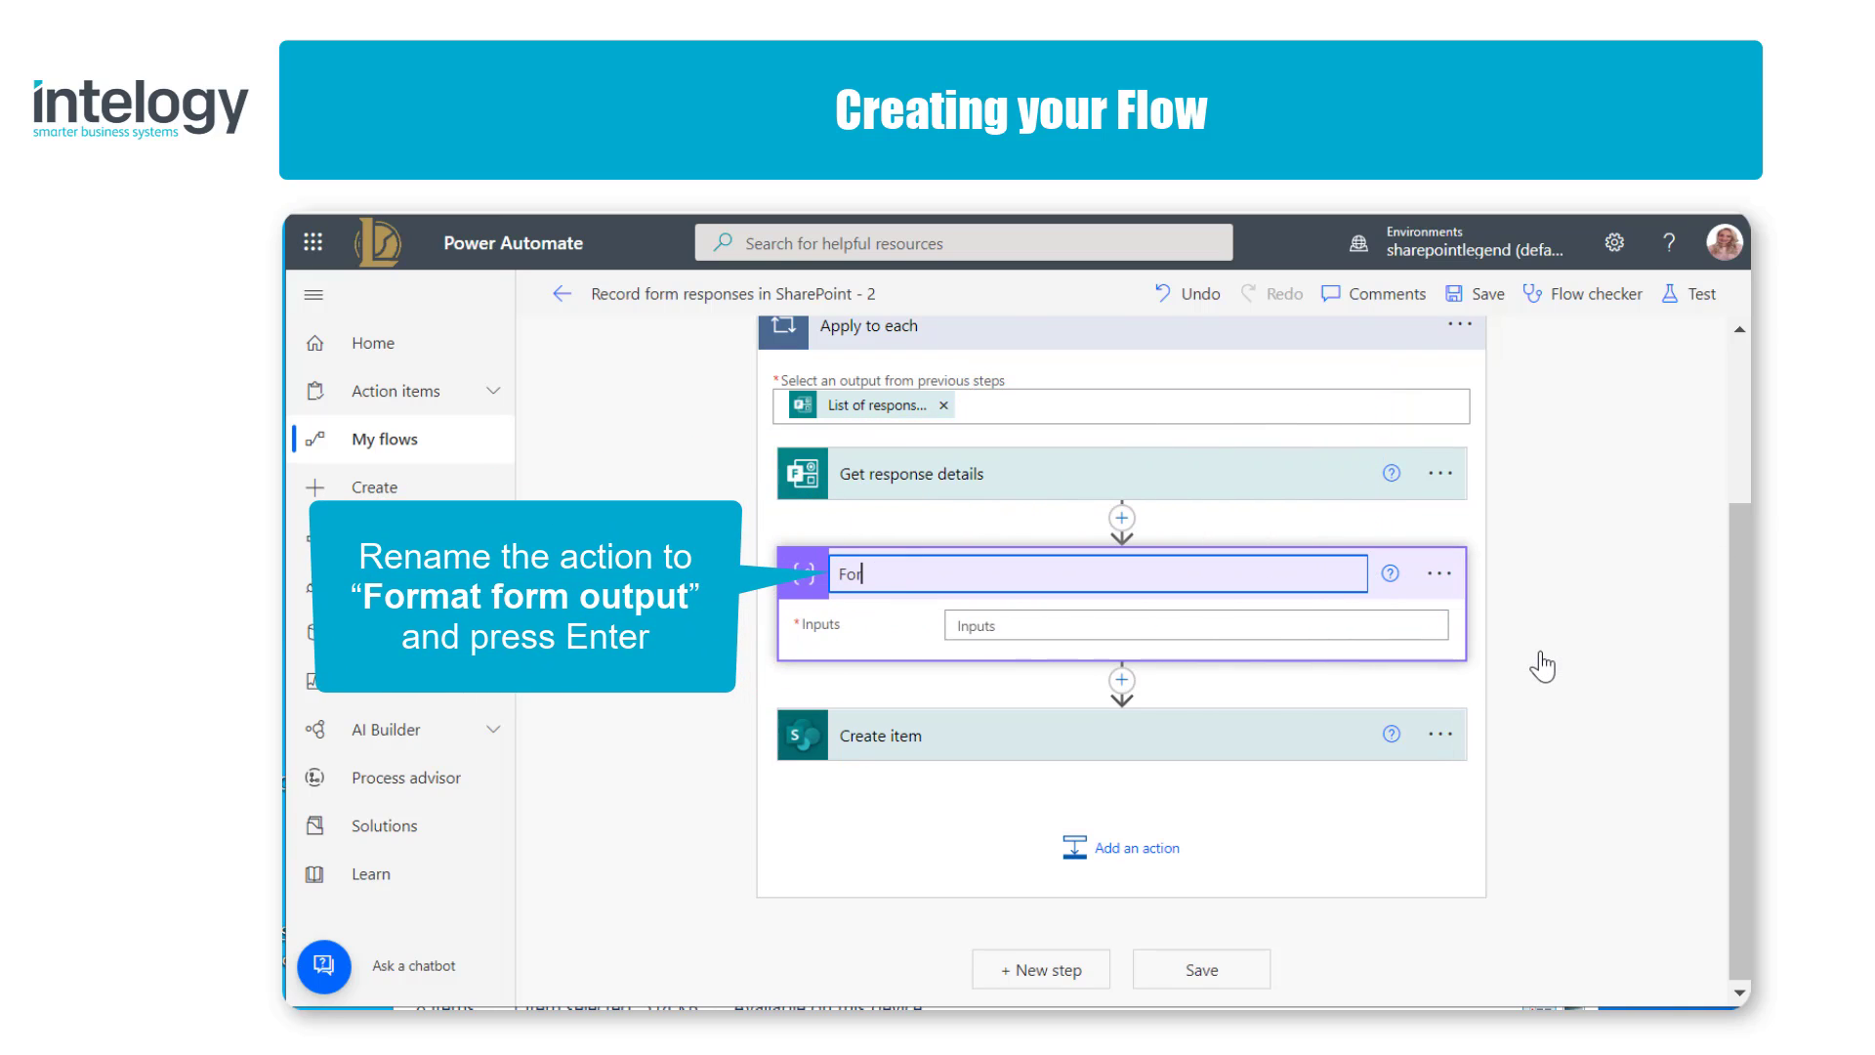
type("mat form output")
key("Return")
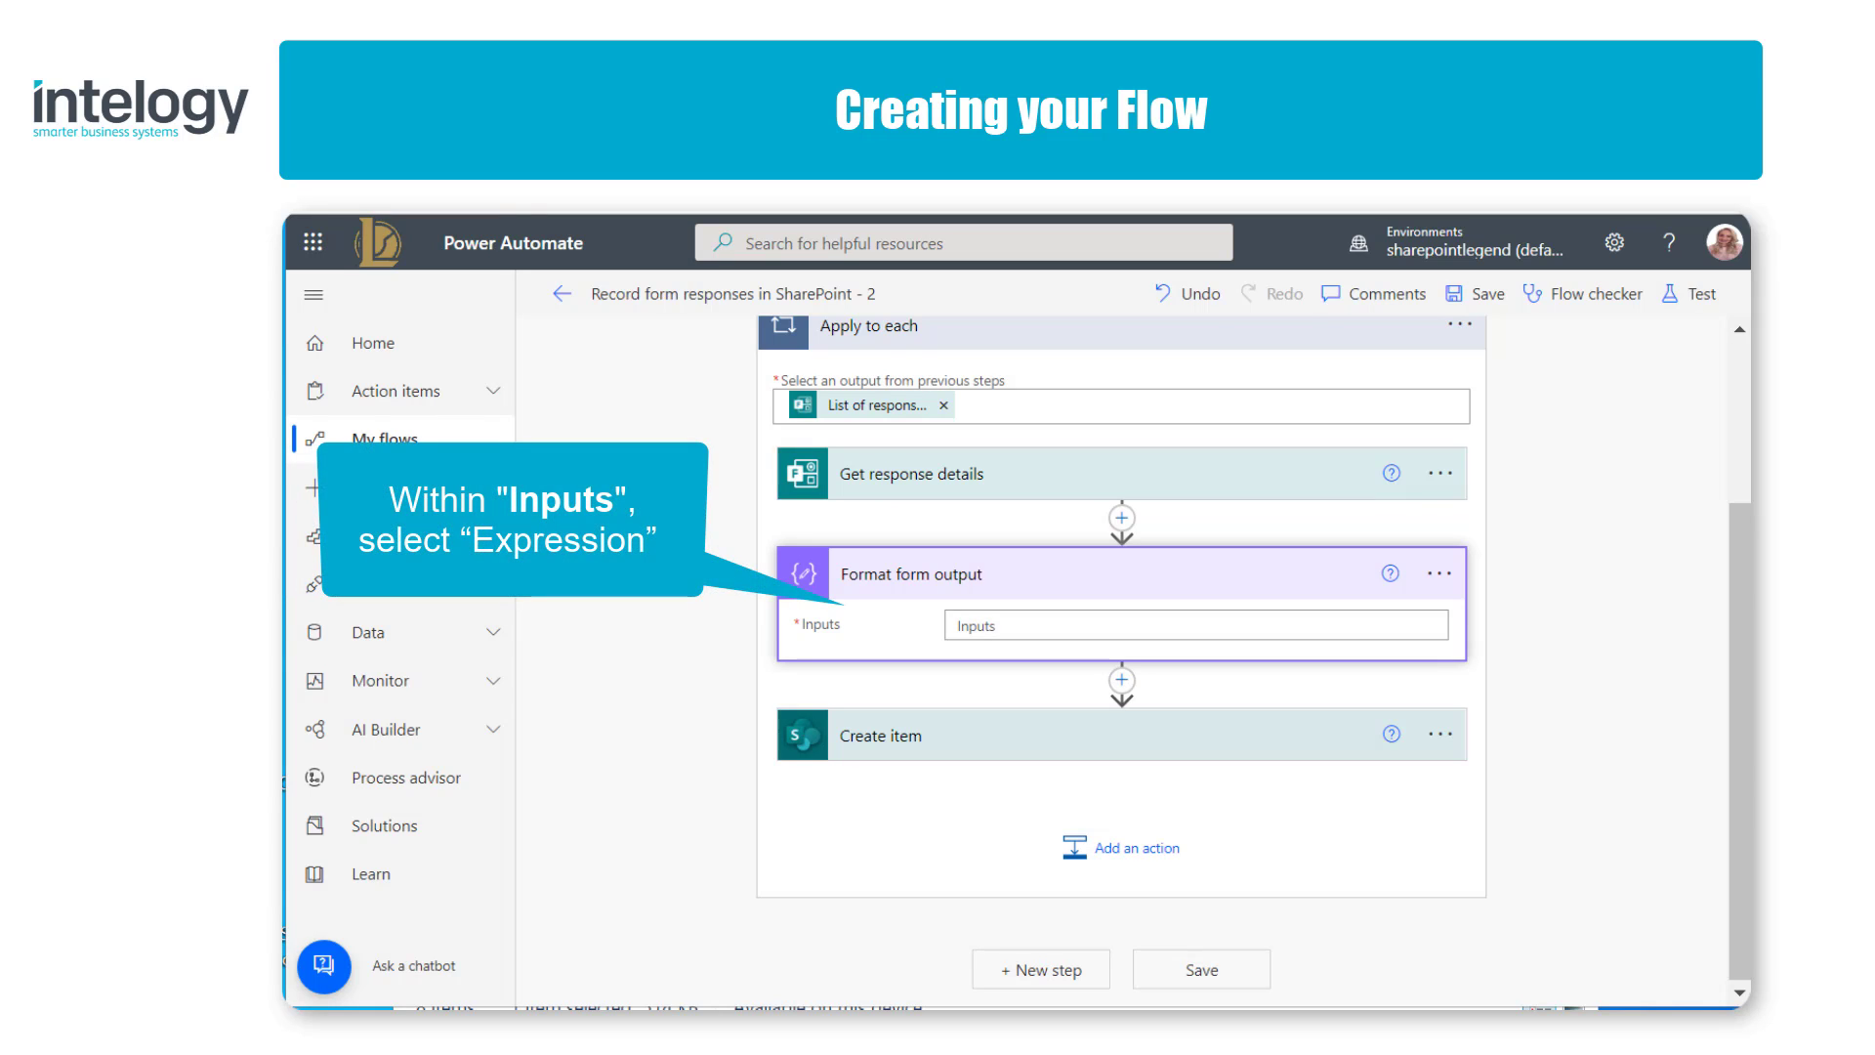
Step: Open the expression editor for the Inputs field of the Format form output action
left_click(1411, 622)
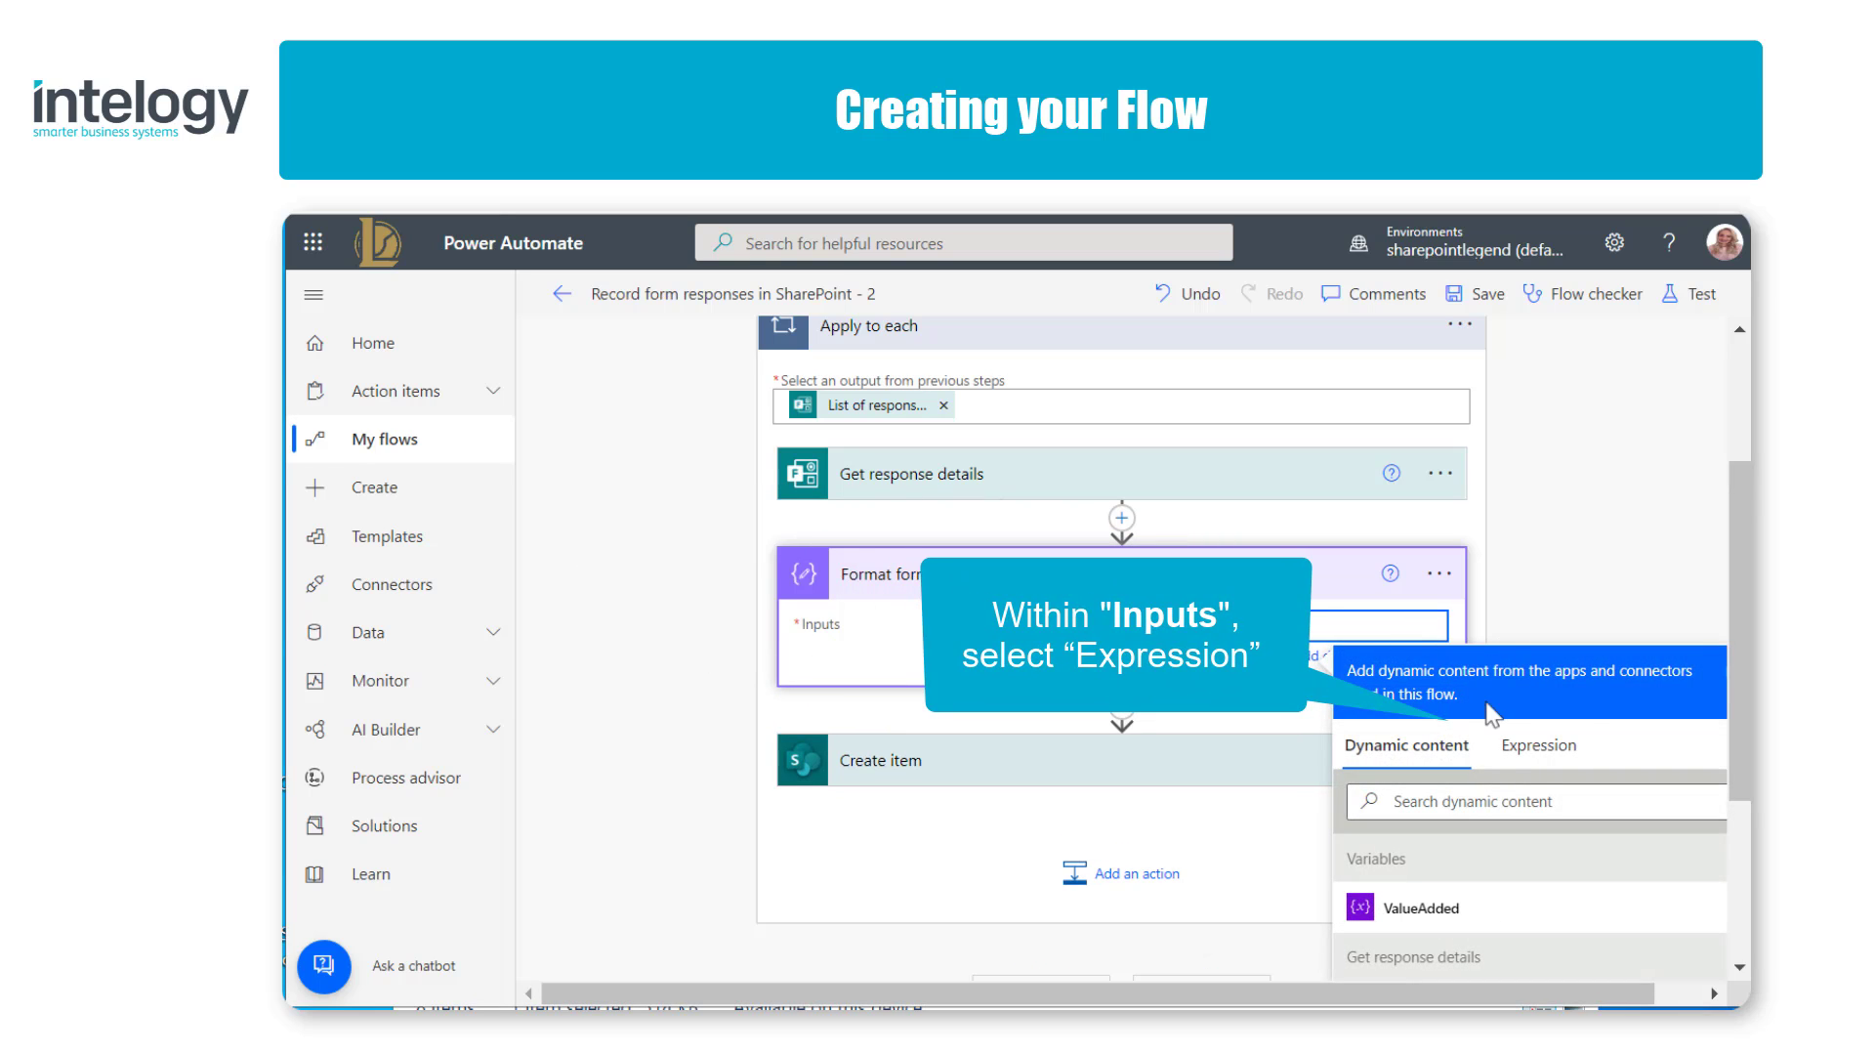
left_click(1529, 747)
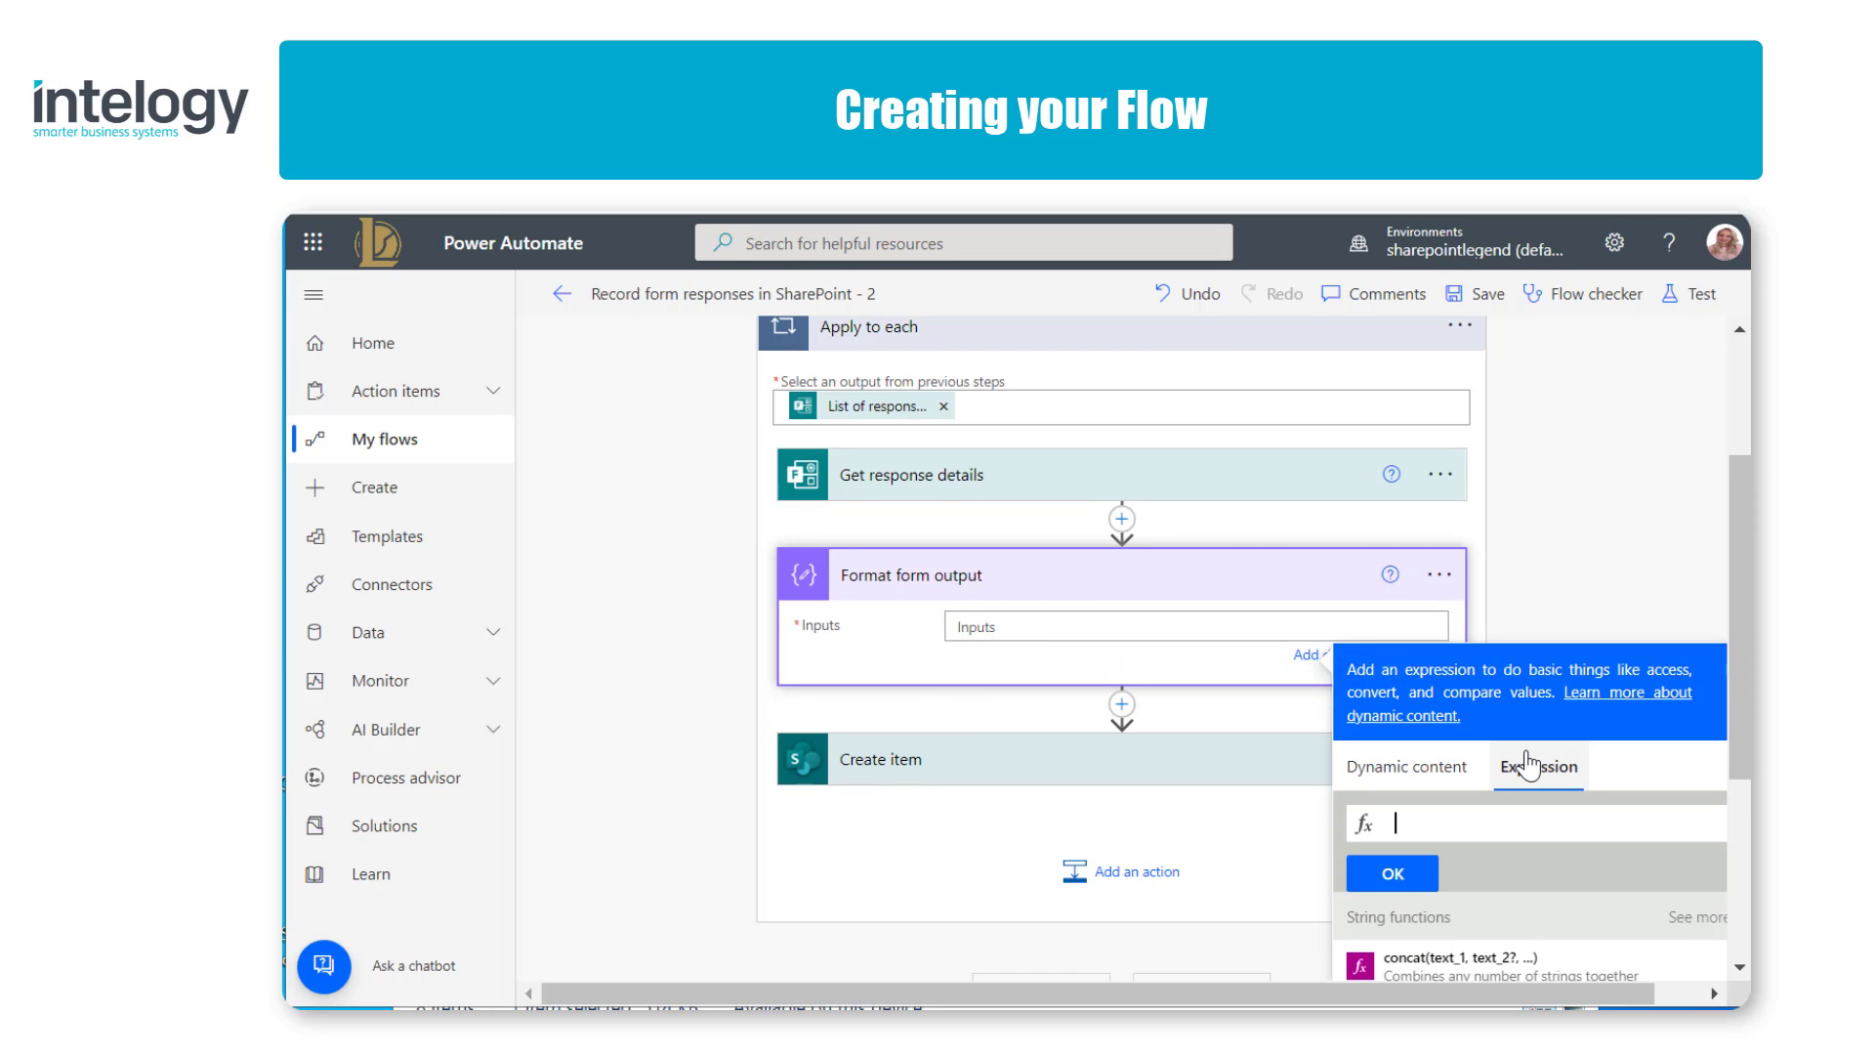
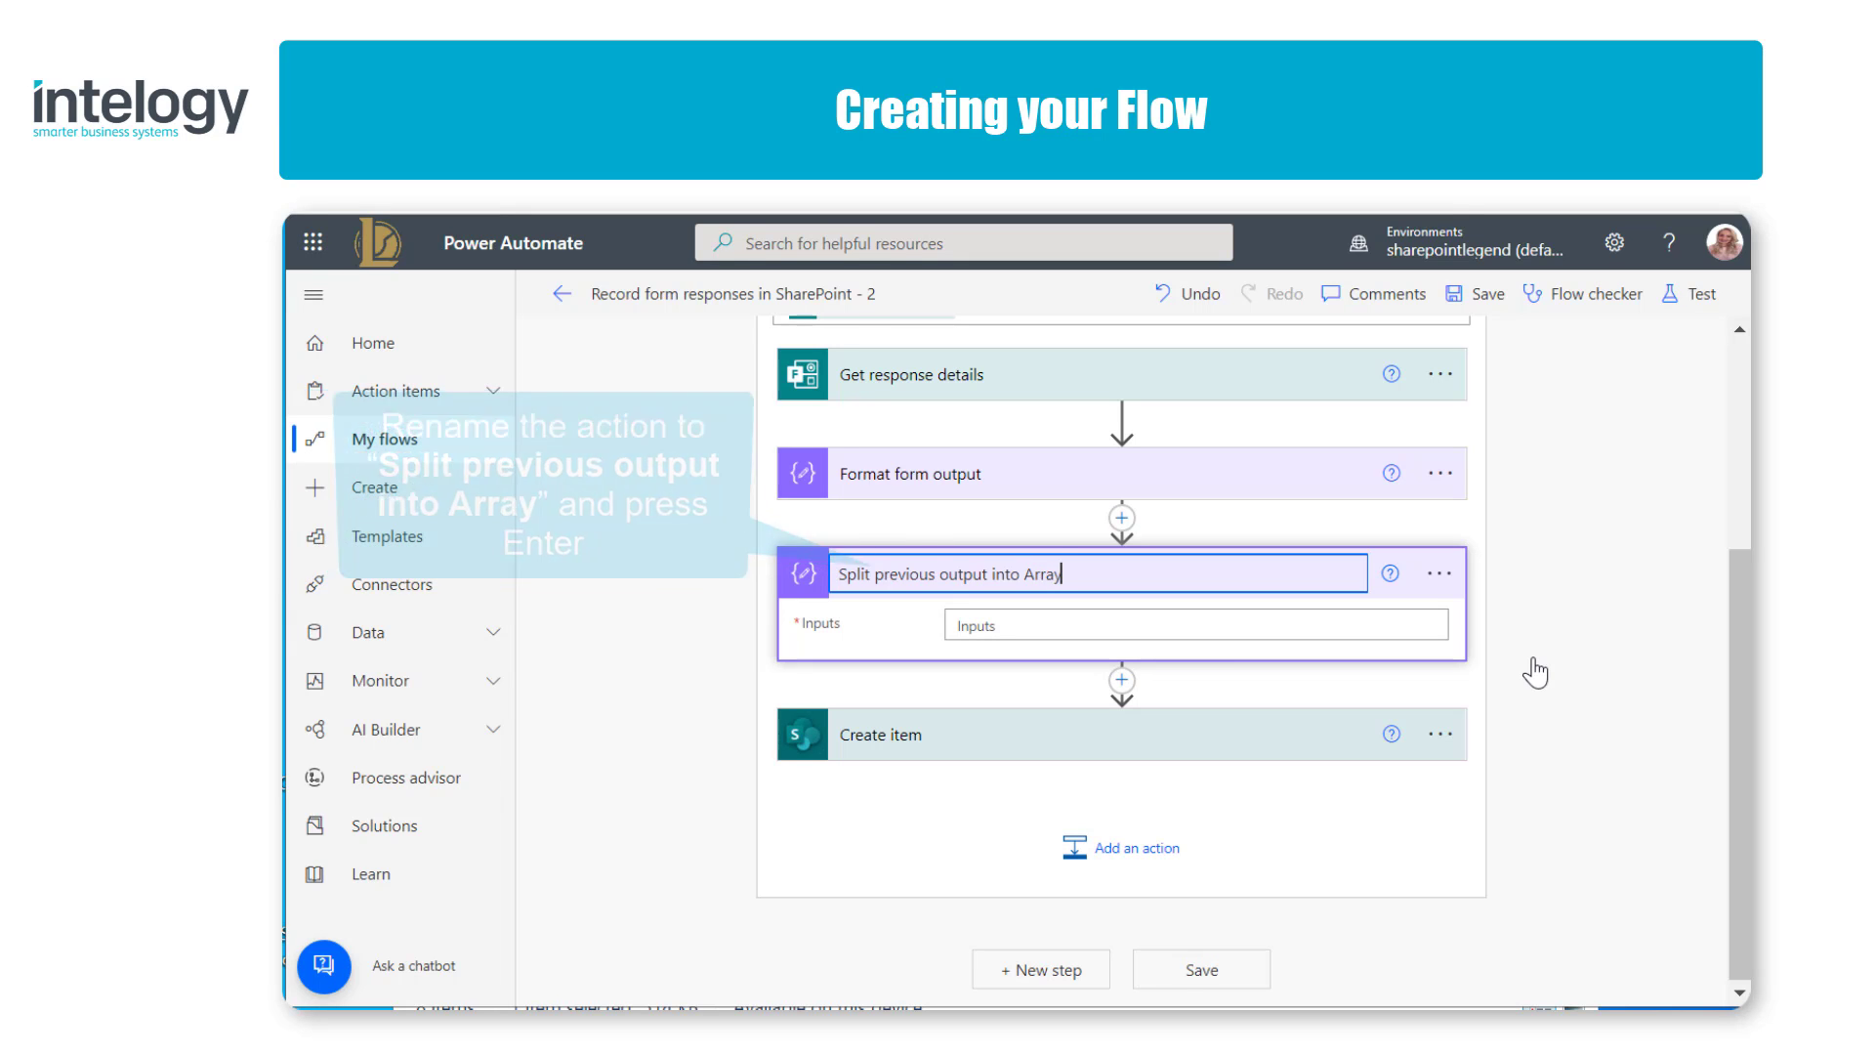
Step: Confirm the Compose action's name as Split previous output into Array and enter the Inputs expression split(outputs('Format_form_output'),'|')
key("Return")
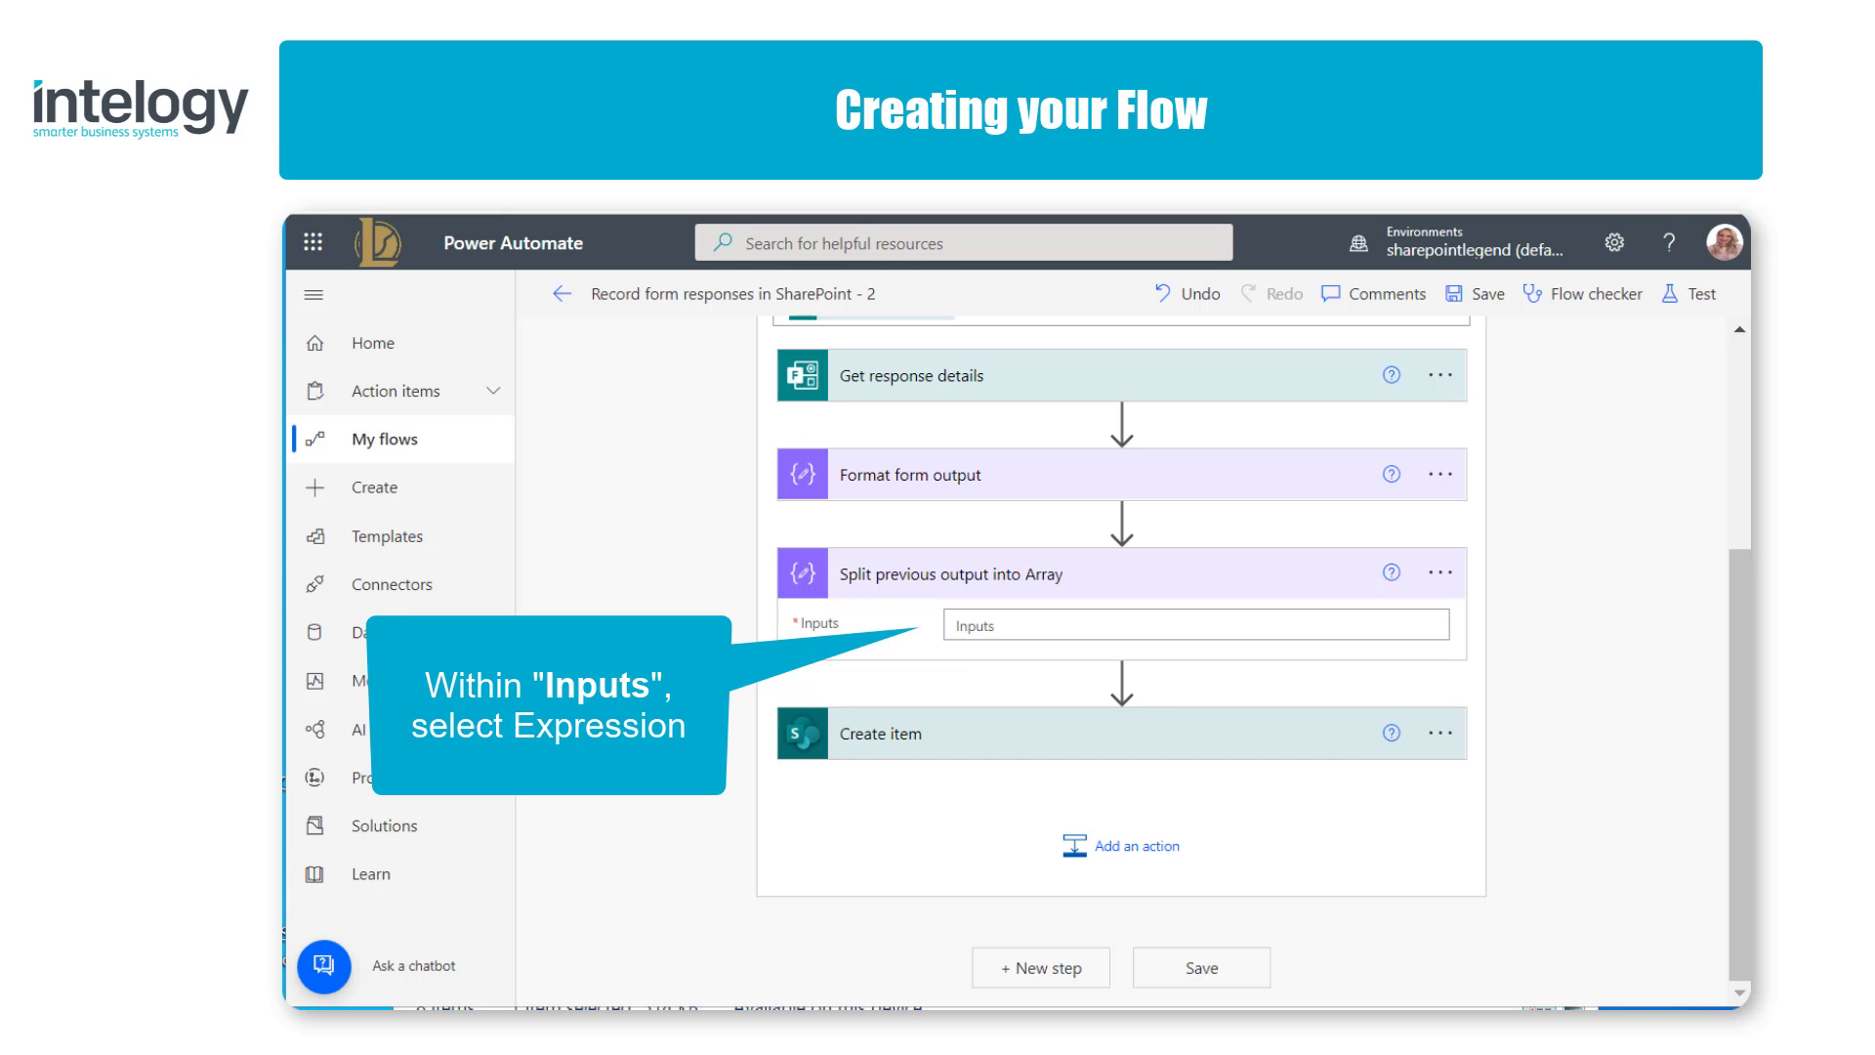
left_click(1263, 625)
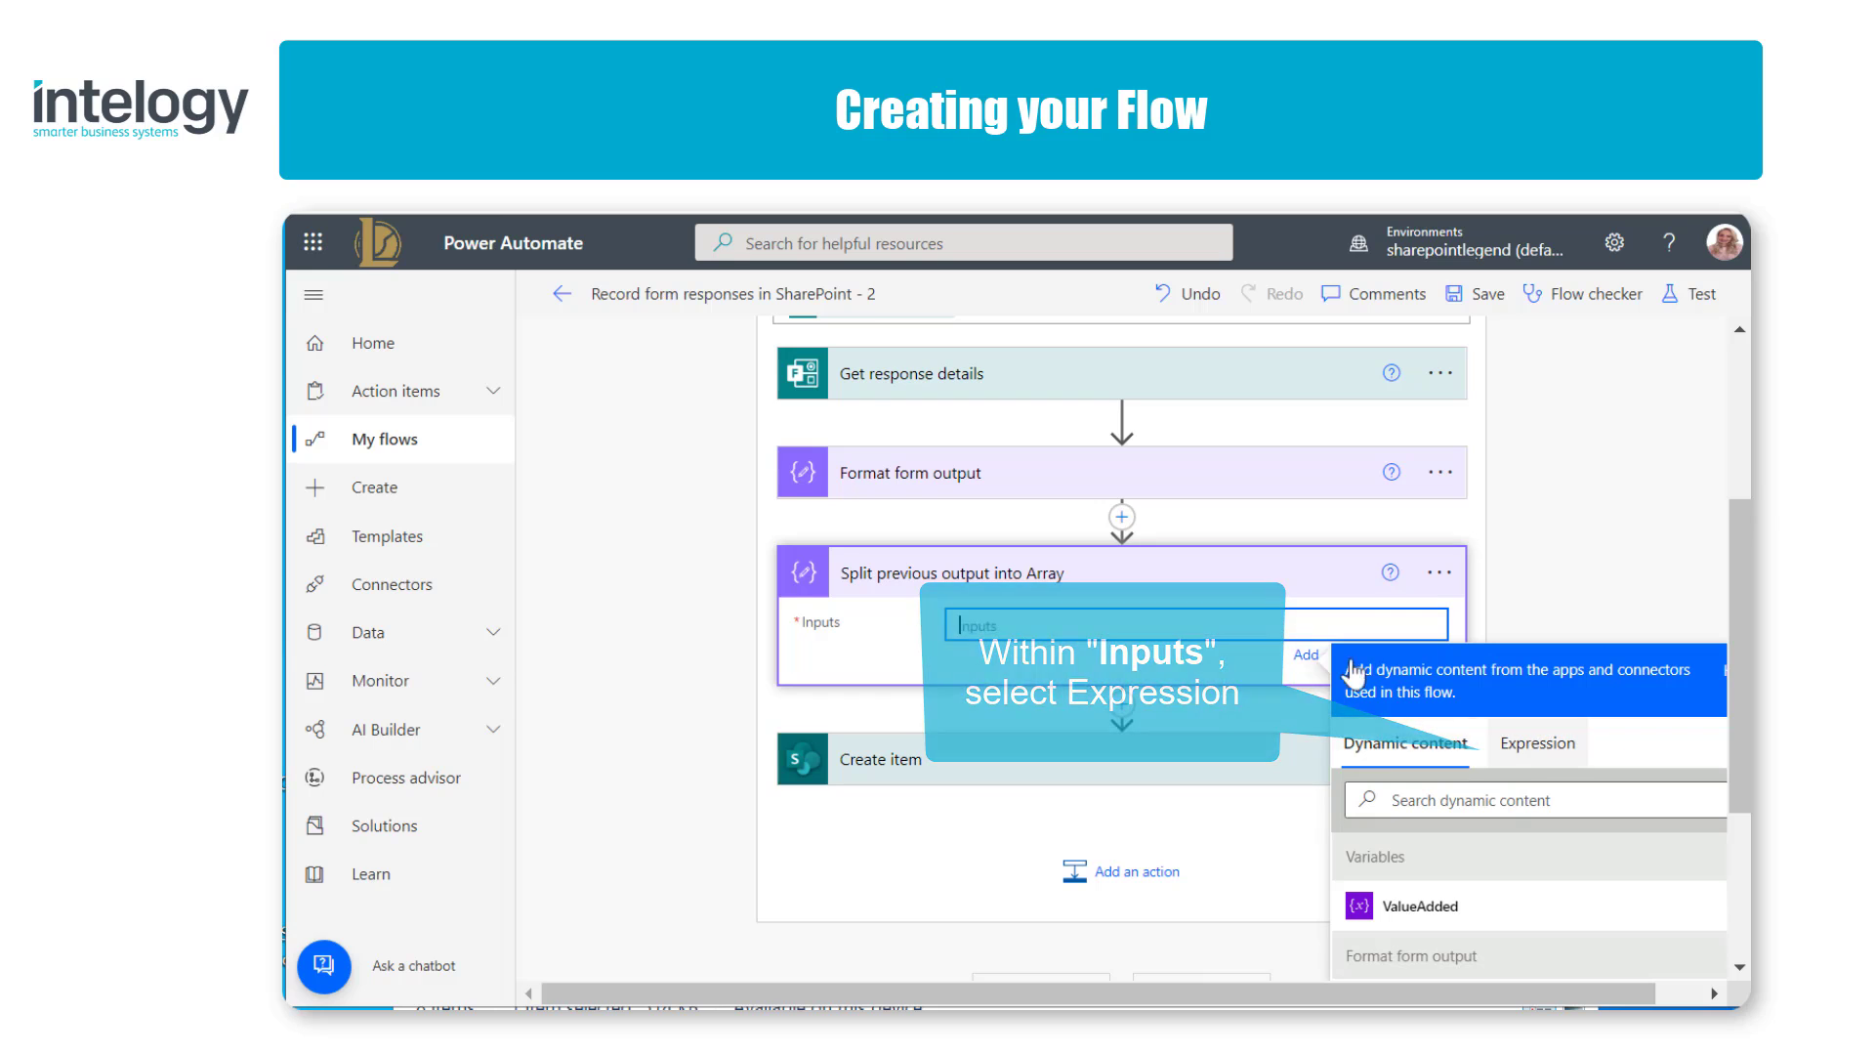
left_click(1538, 765)
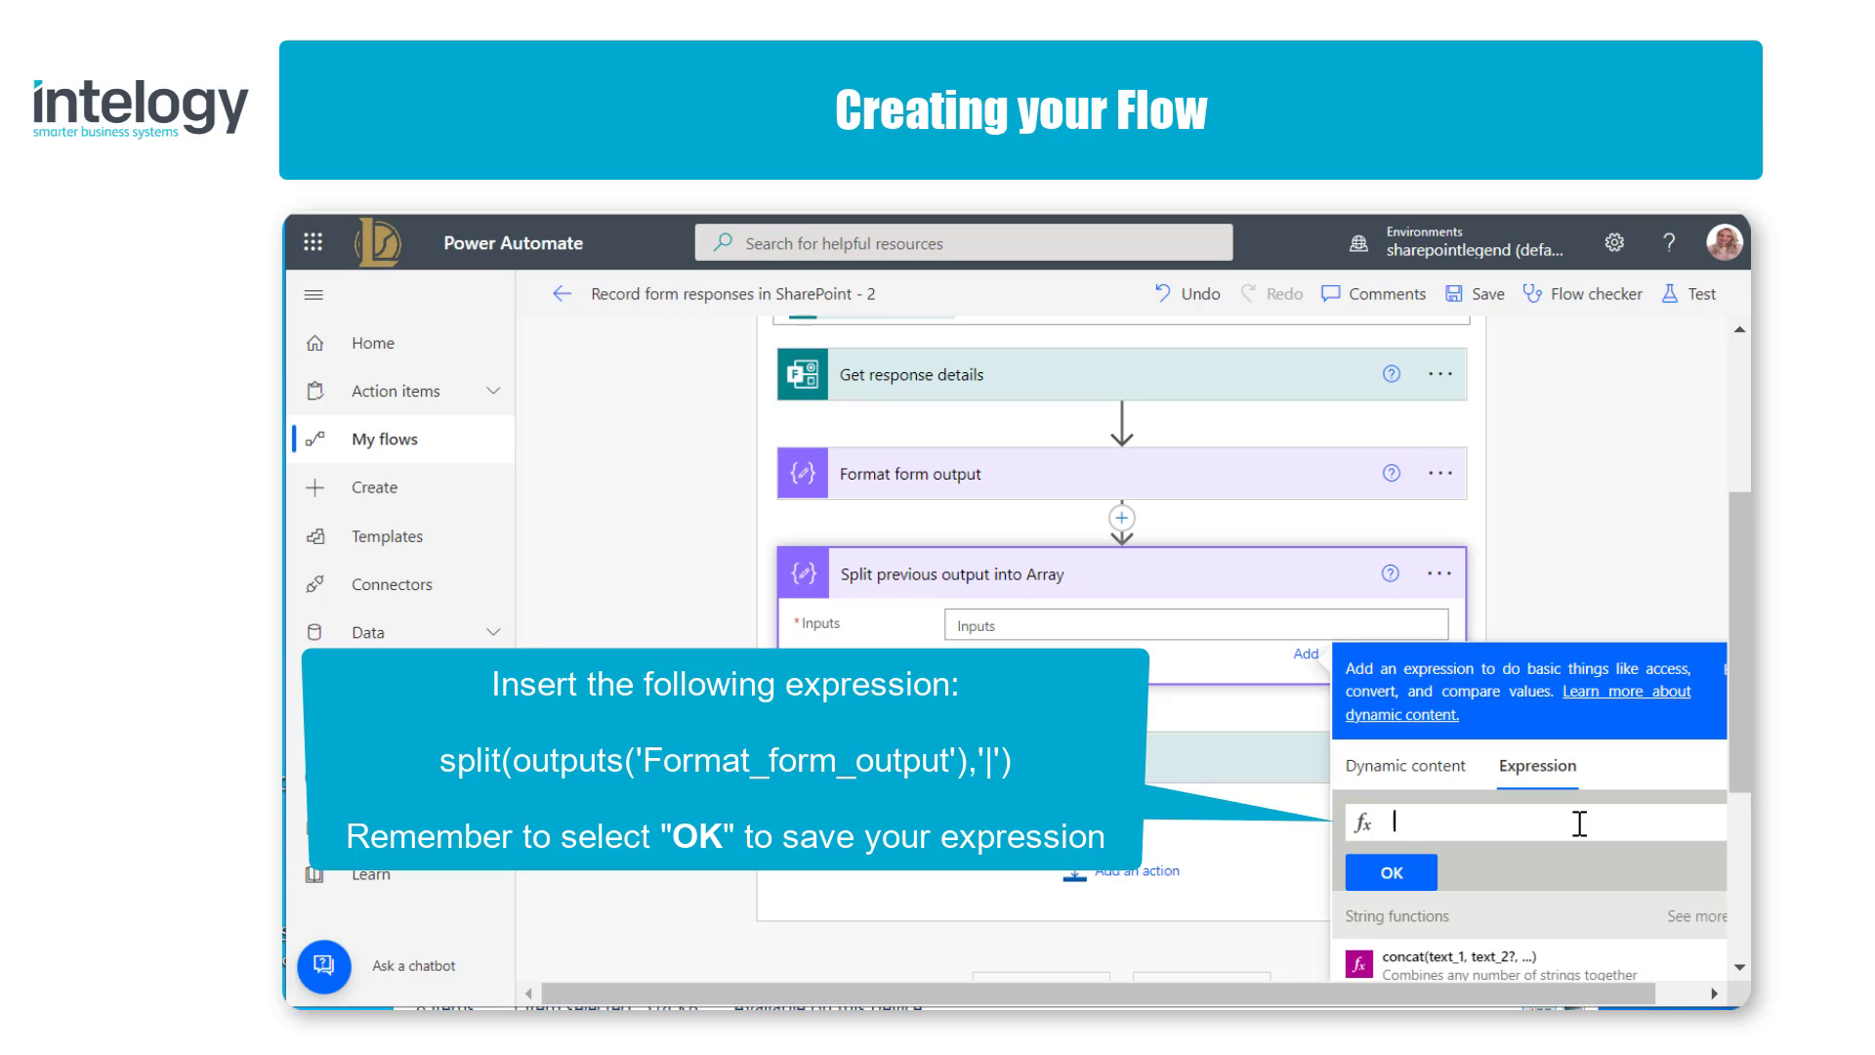
type("split(outputs('Format_form_output'),'|')")
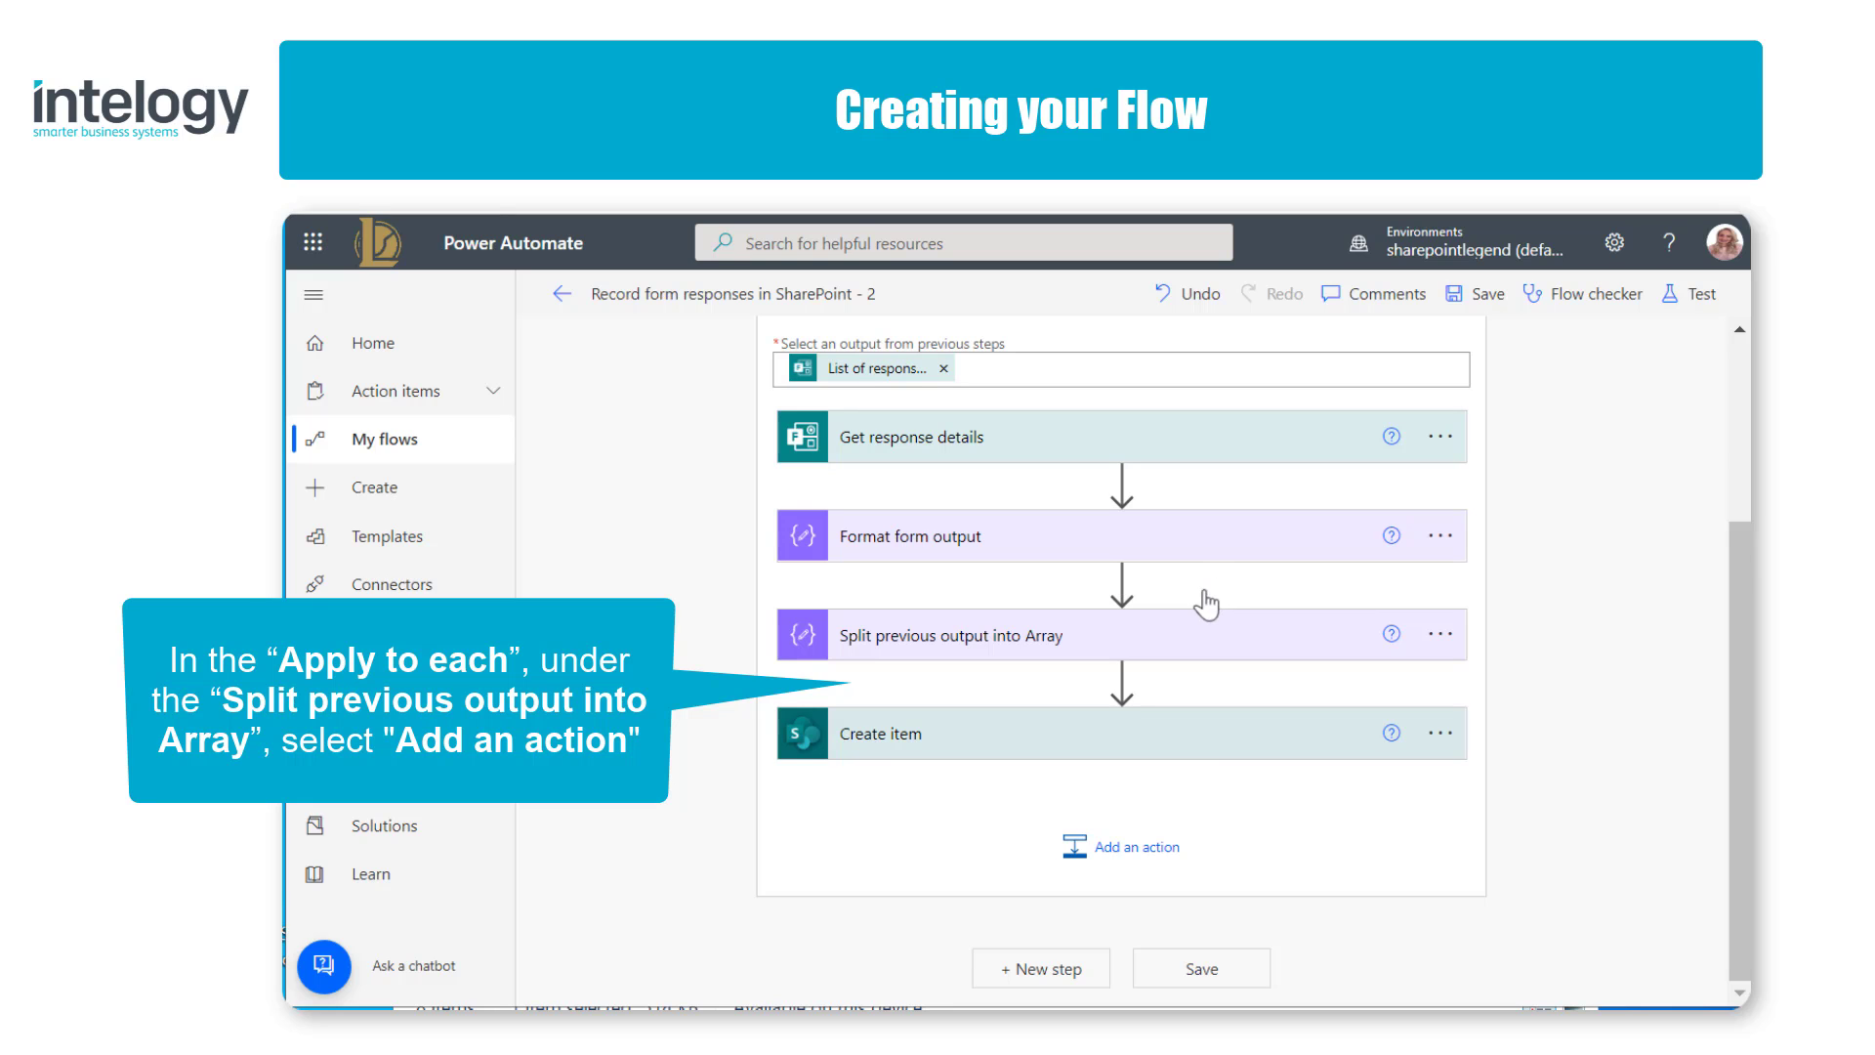
Step: Insert an Apply to each control between Split previous output into Array and Create item, looping over the Outputs of Split previous output into Array
left_click(1119, 681)
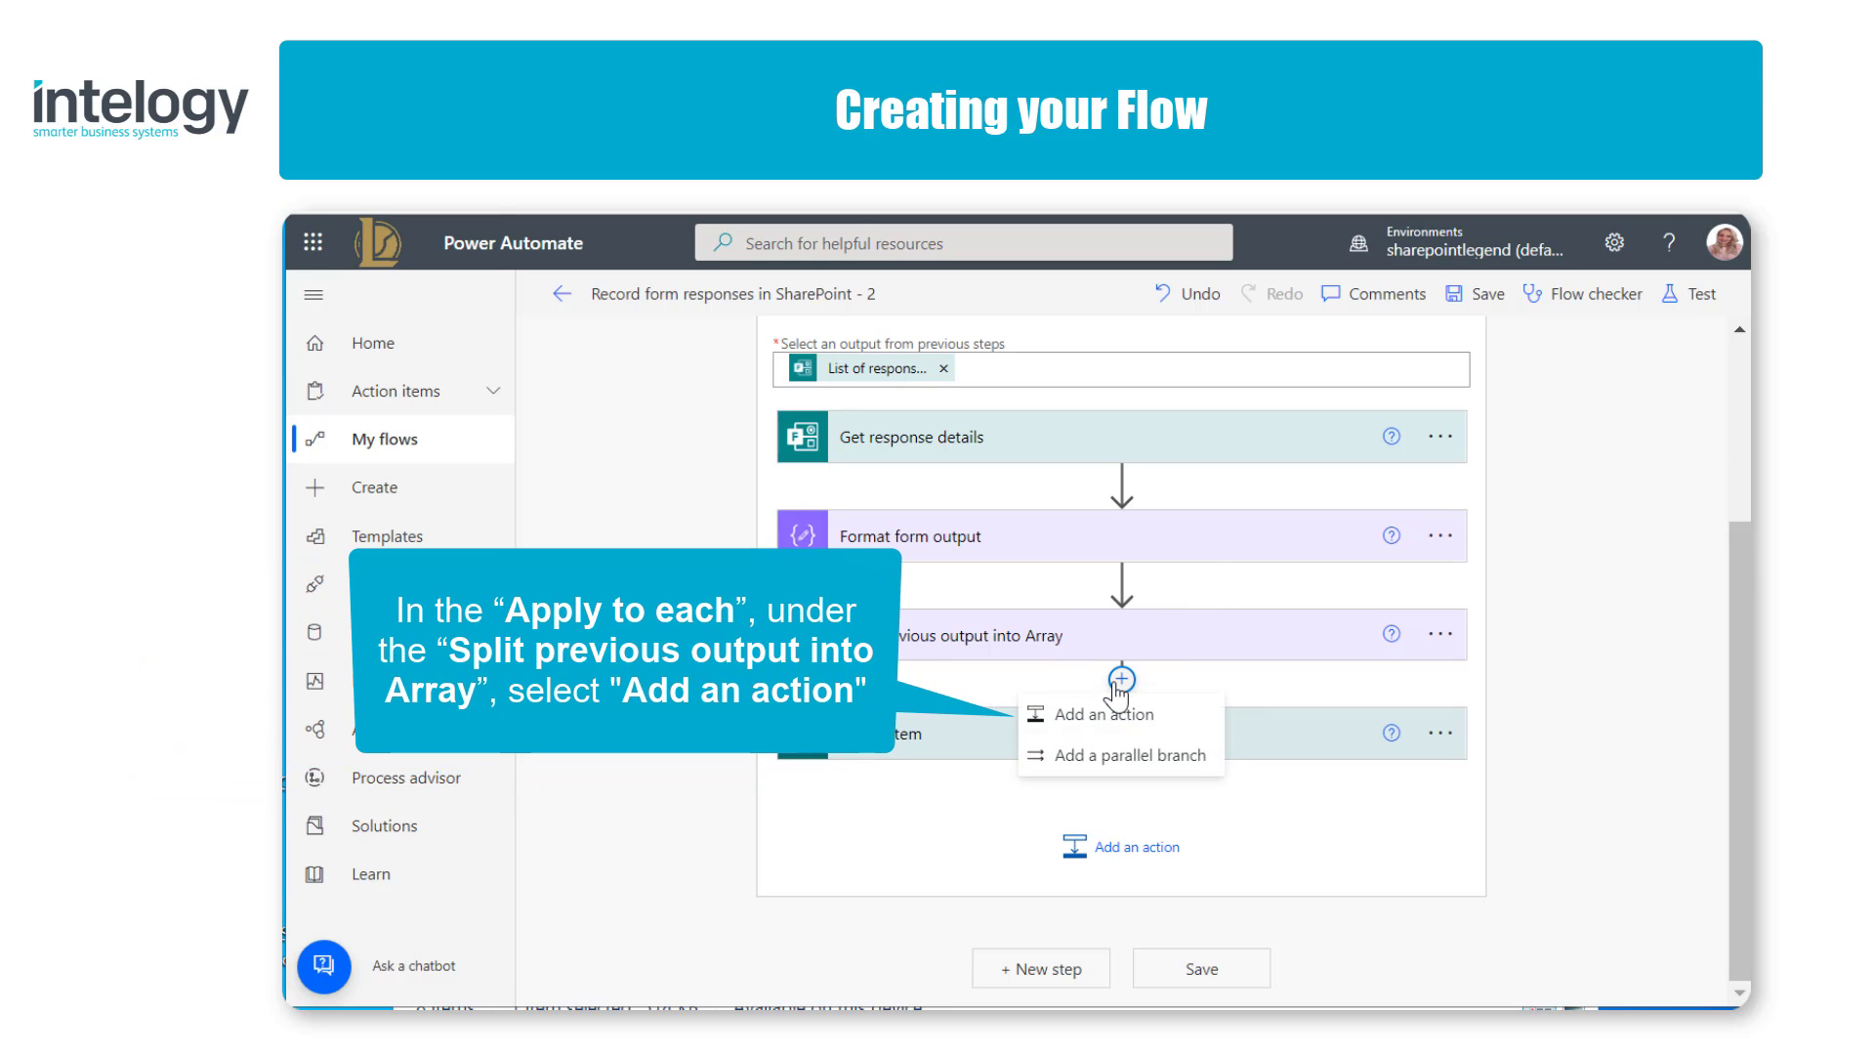
left_click(1171, 716)
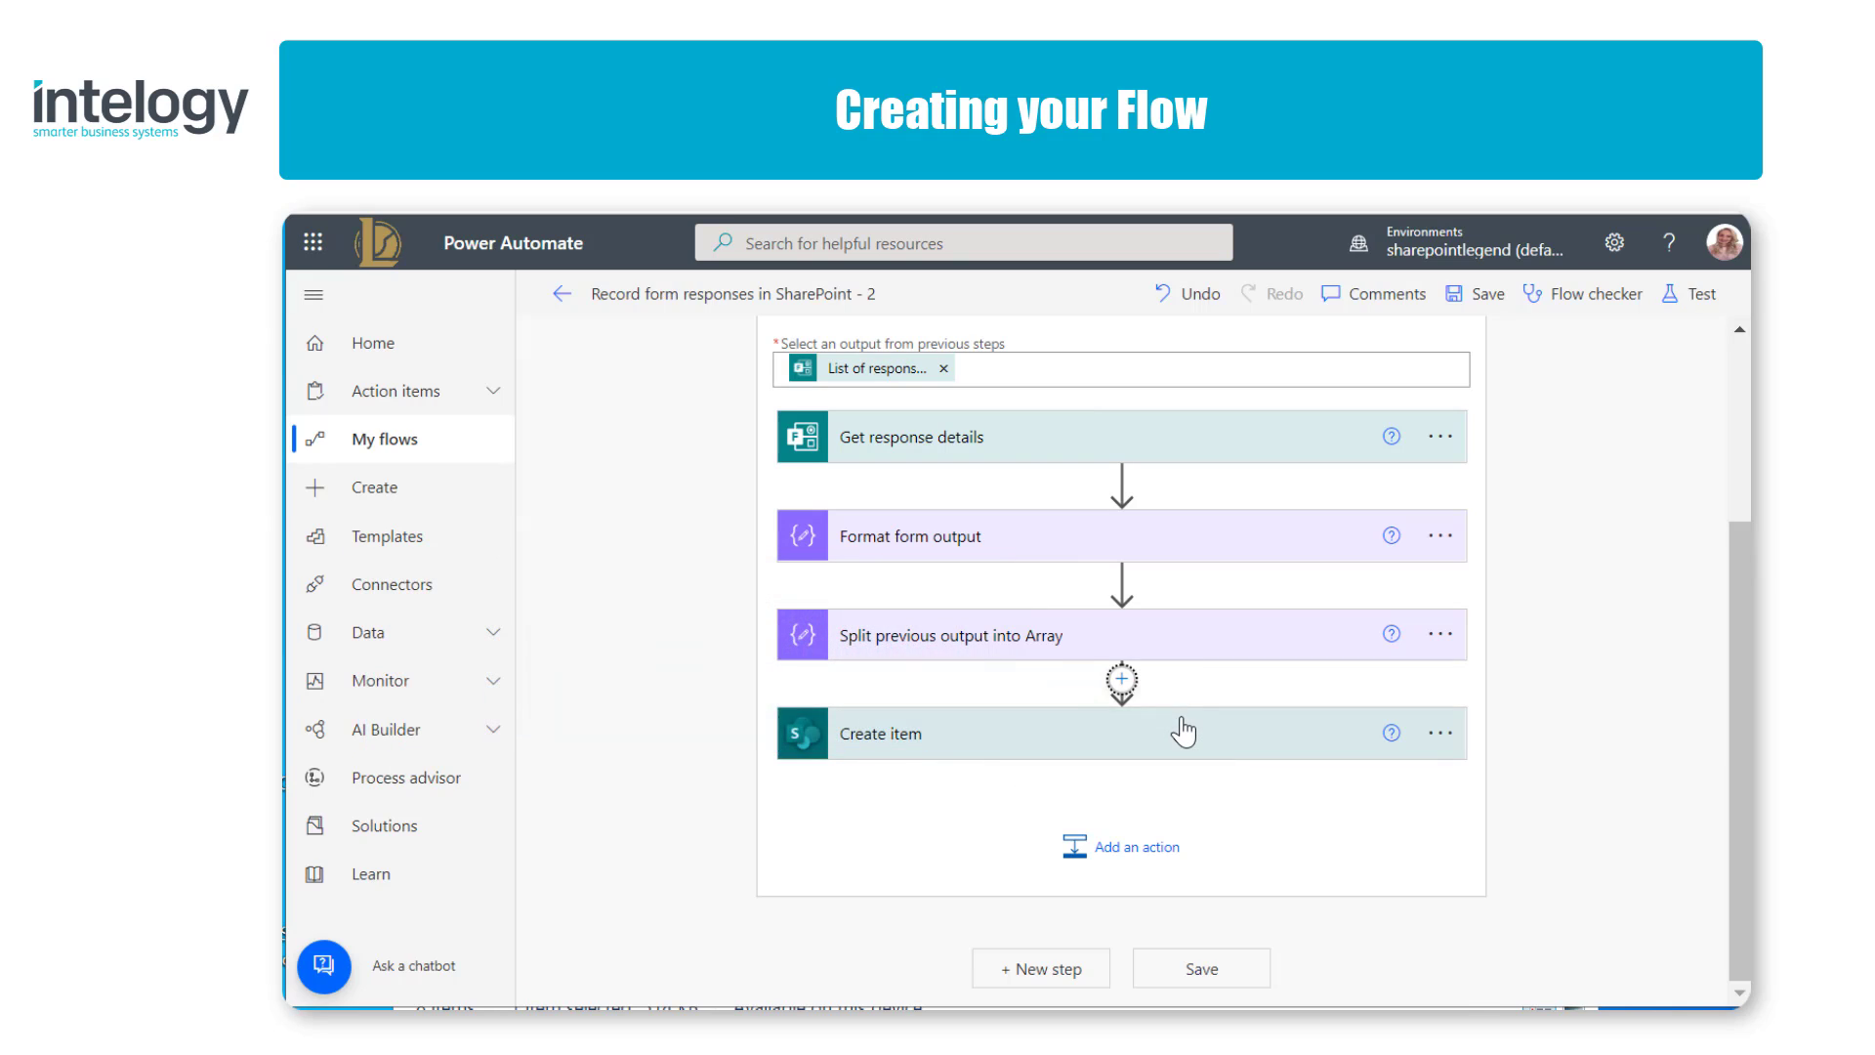
scroll(1183, 731, "down", 4)
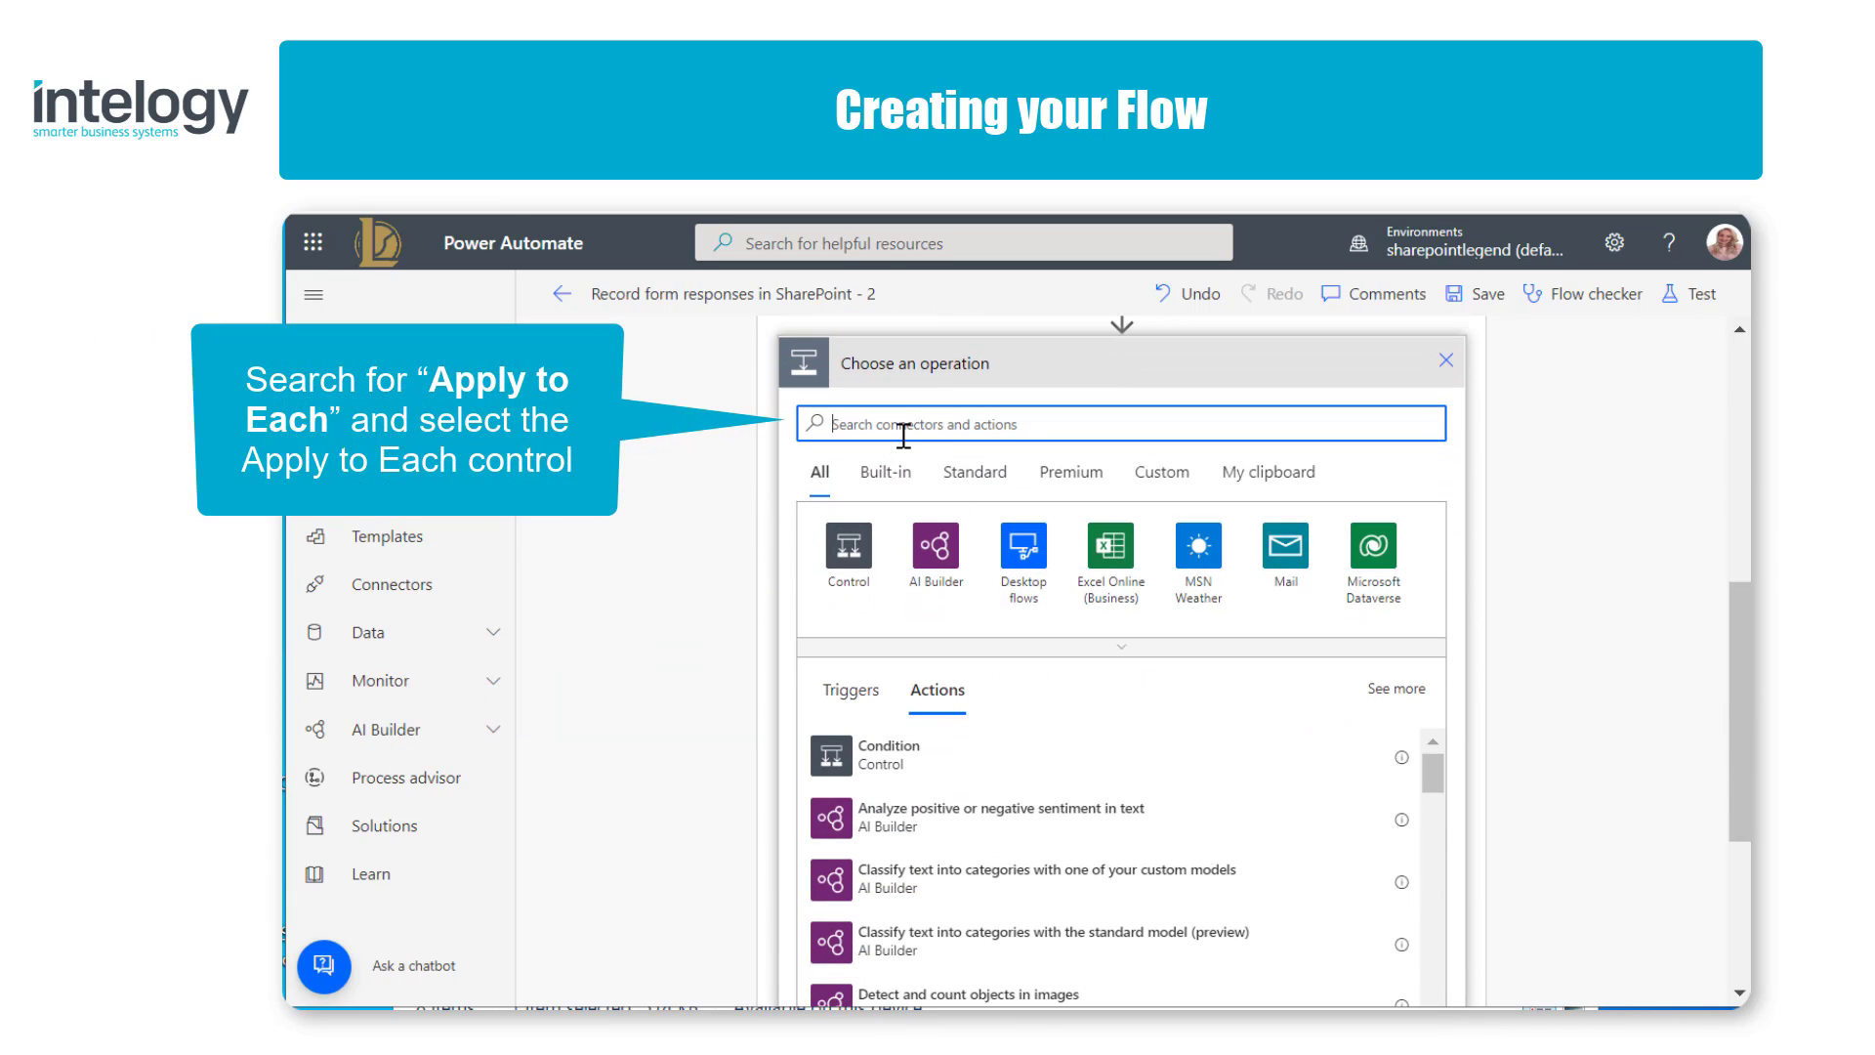
type("App")
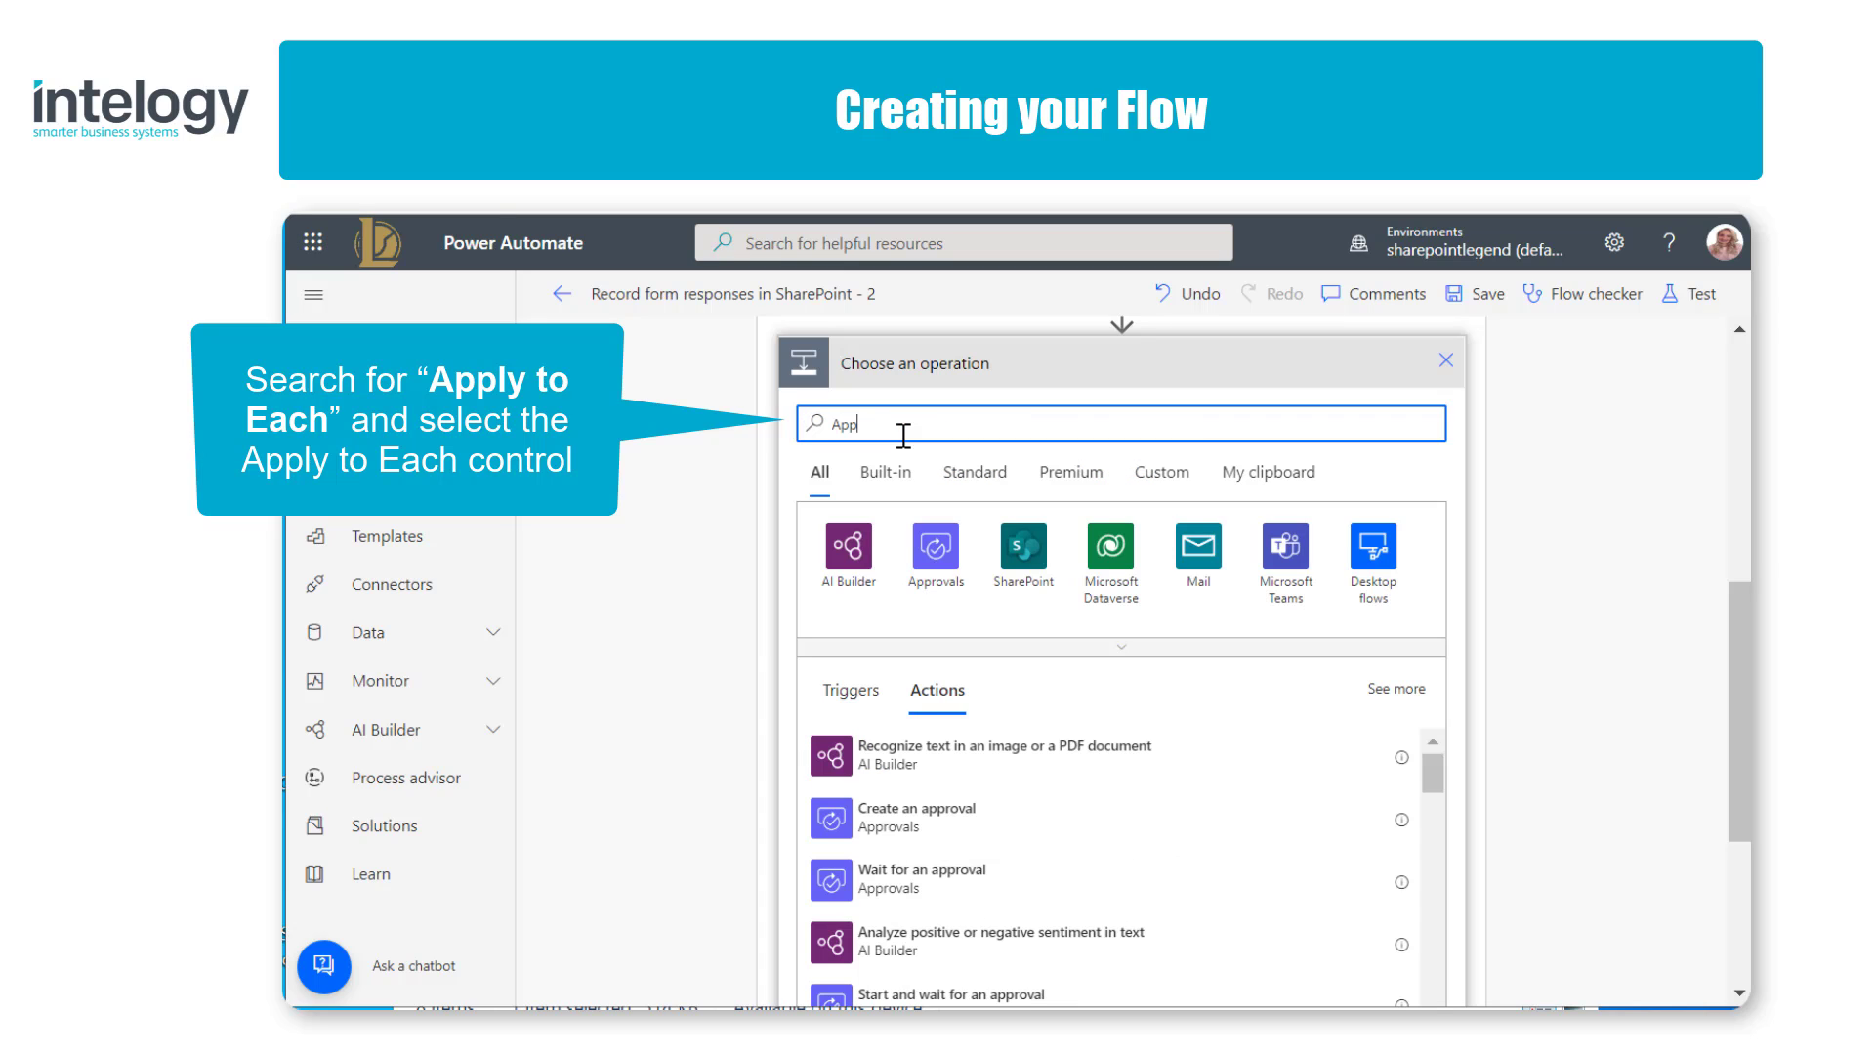
type("ly to ")
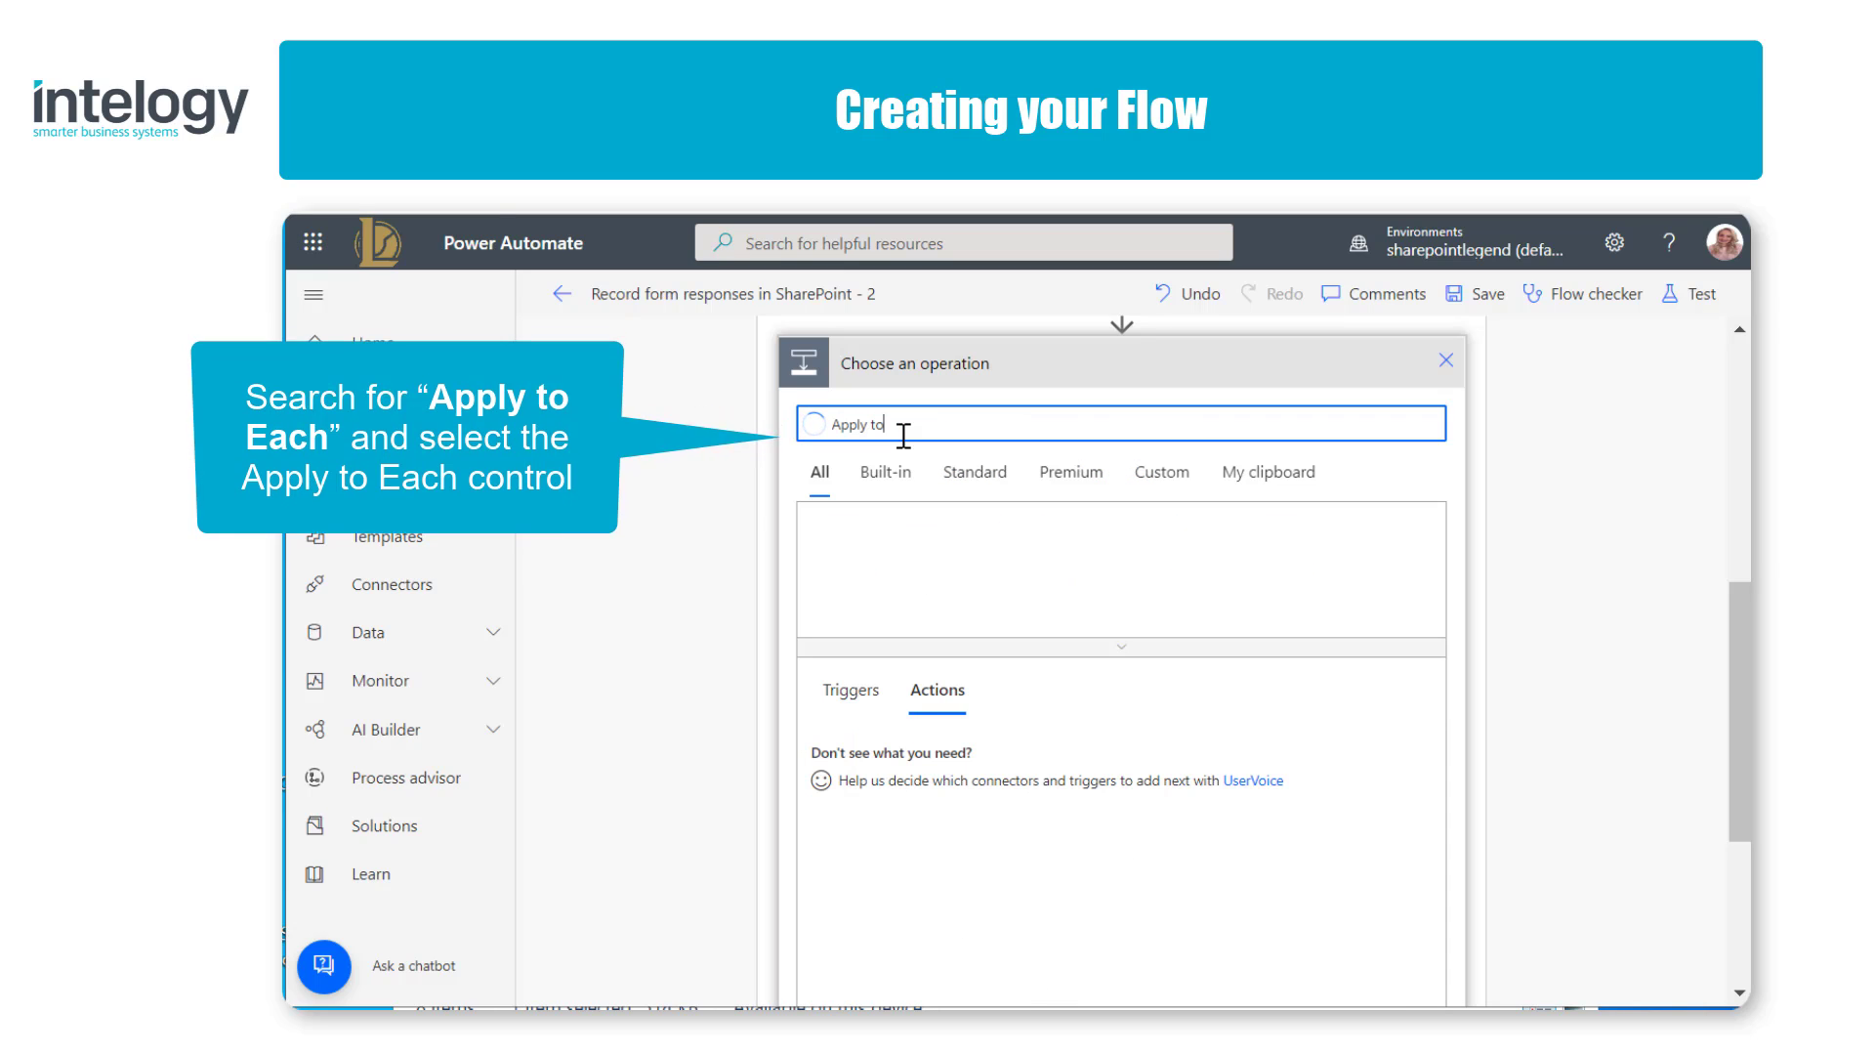
type("each")
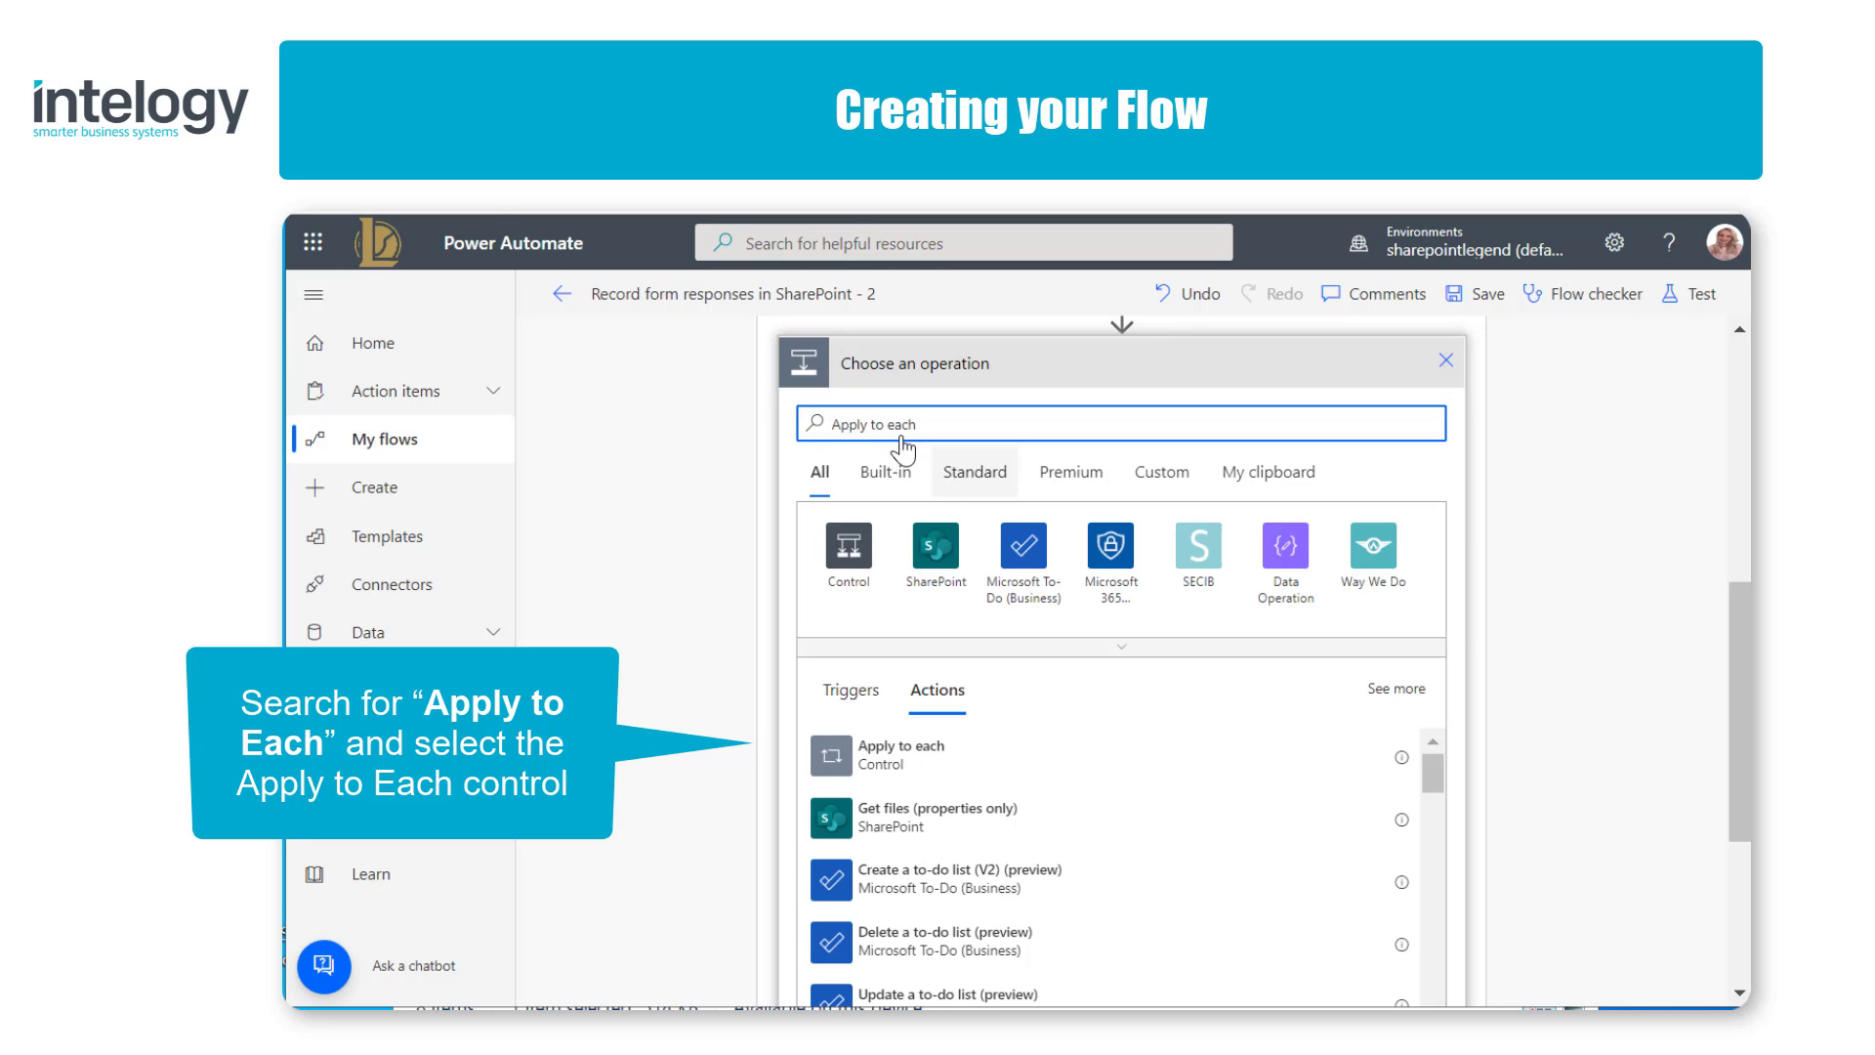
left_click(1130, 754)
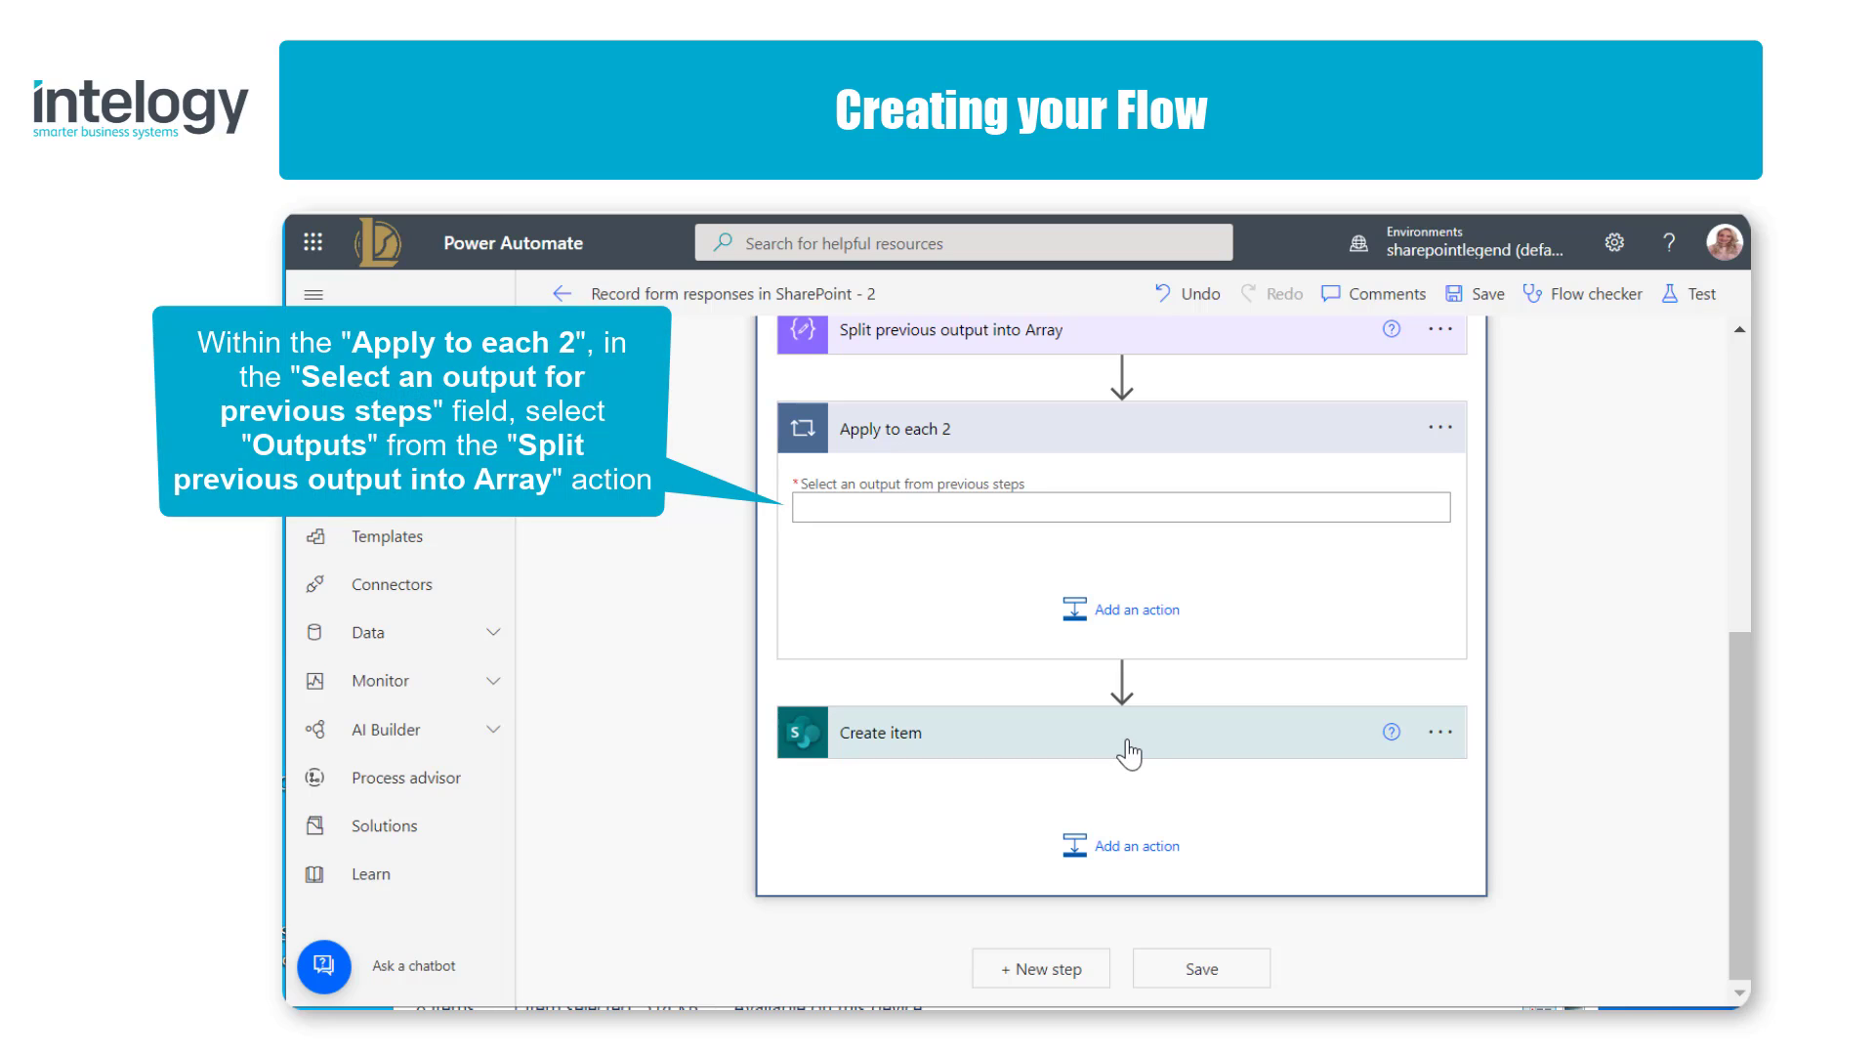
left_click(1179, 507)
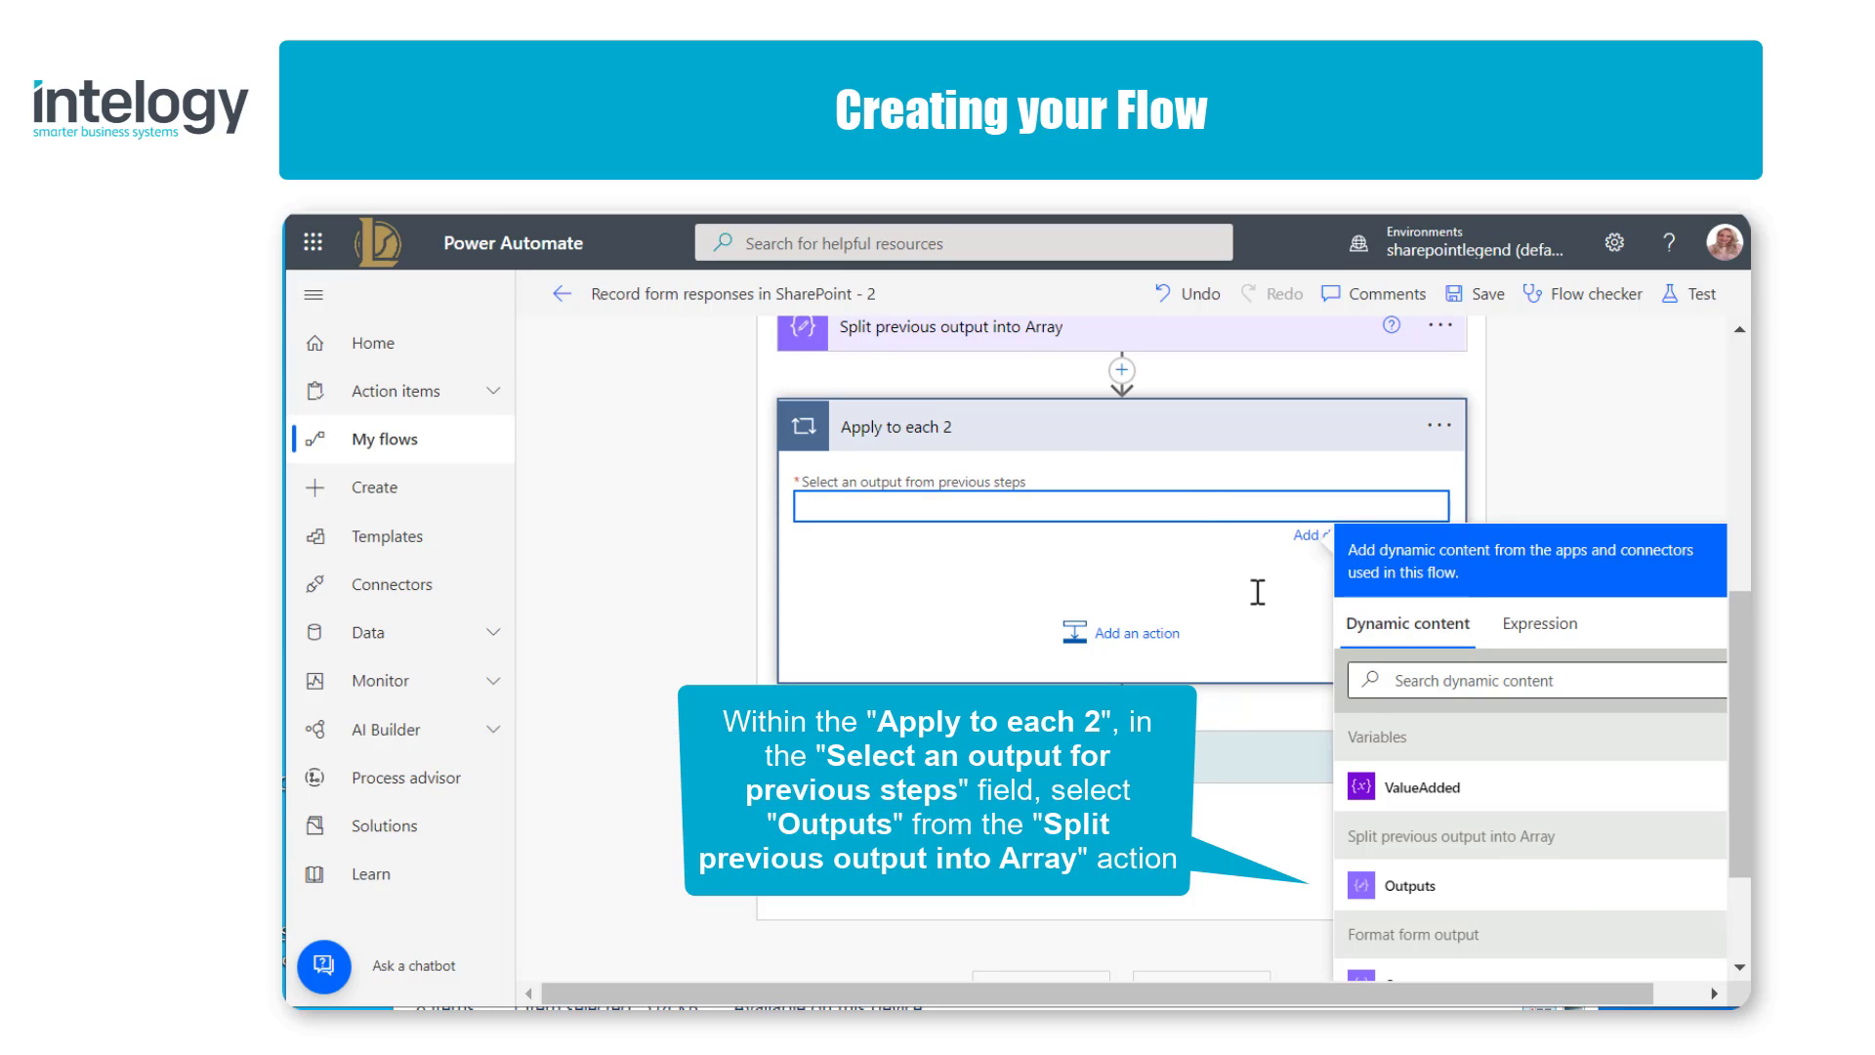
left_click(1519, 885)
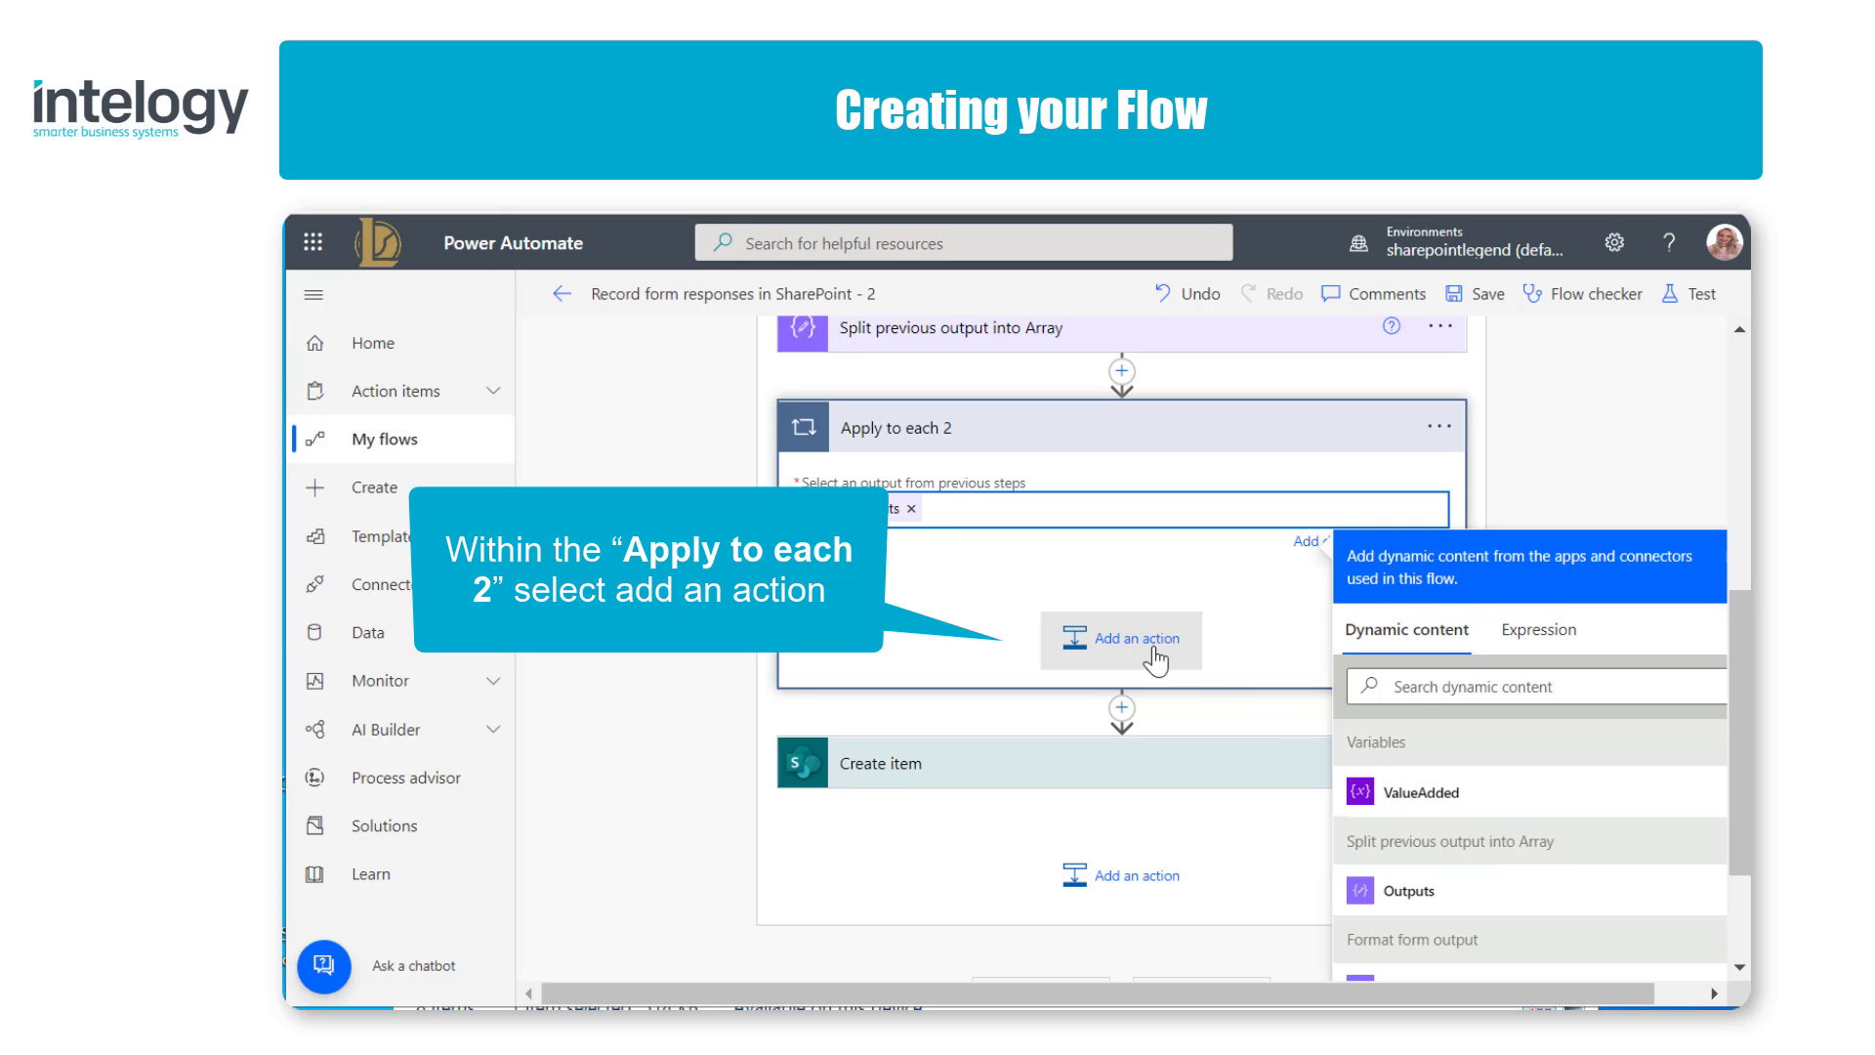
Step: Add an Append to array variable action inside Apply to each 2 and choose ValueAdded as its variable name
left_click(1121, 638)
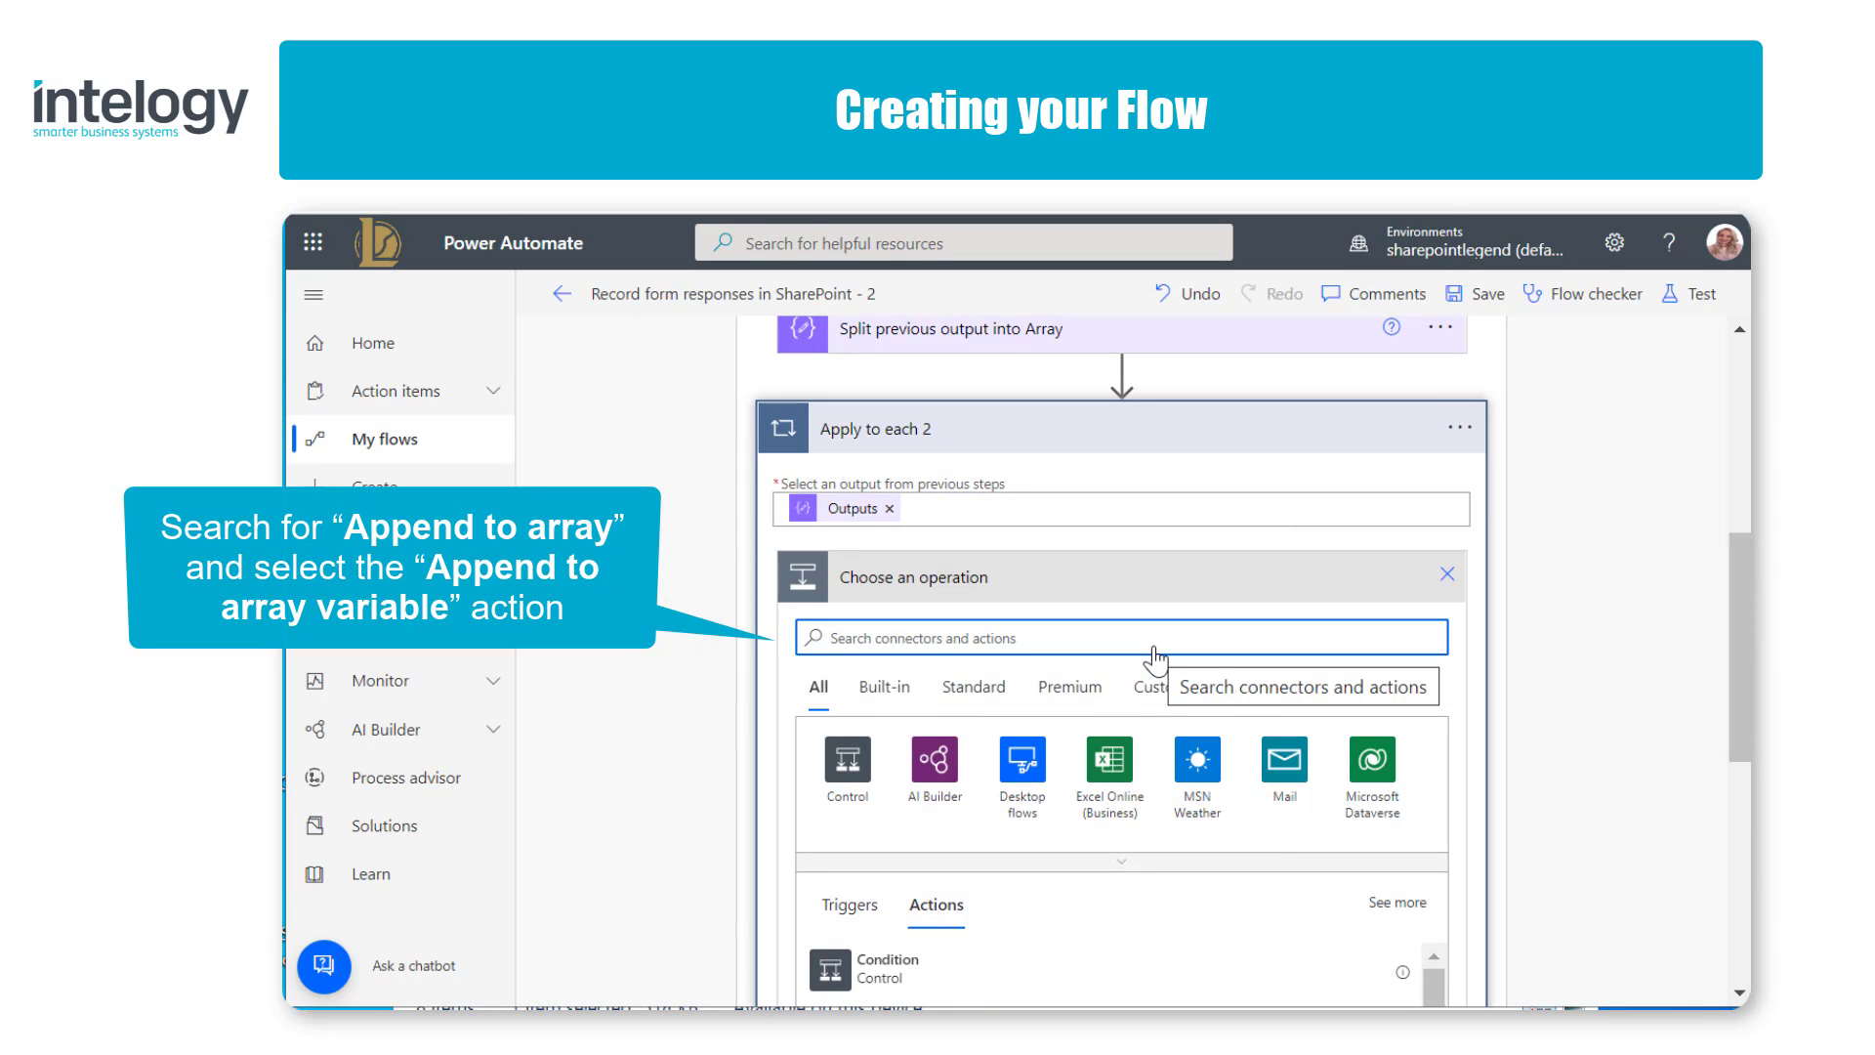
type("append t")
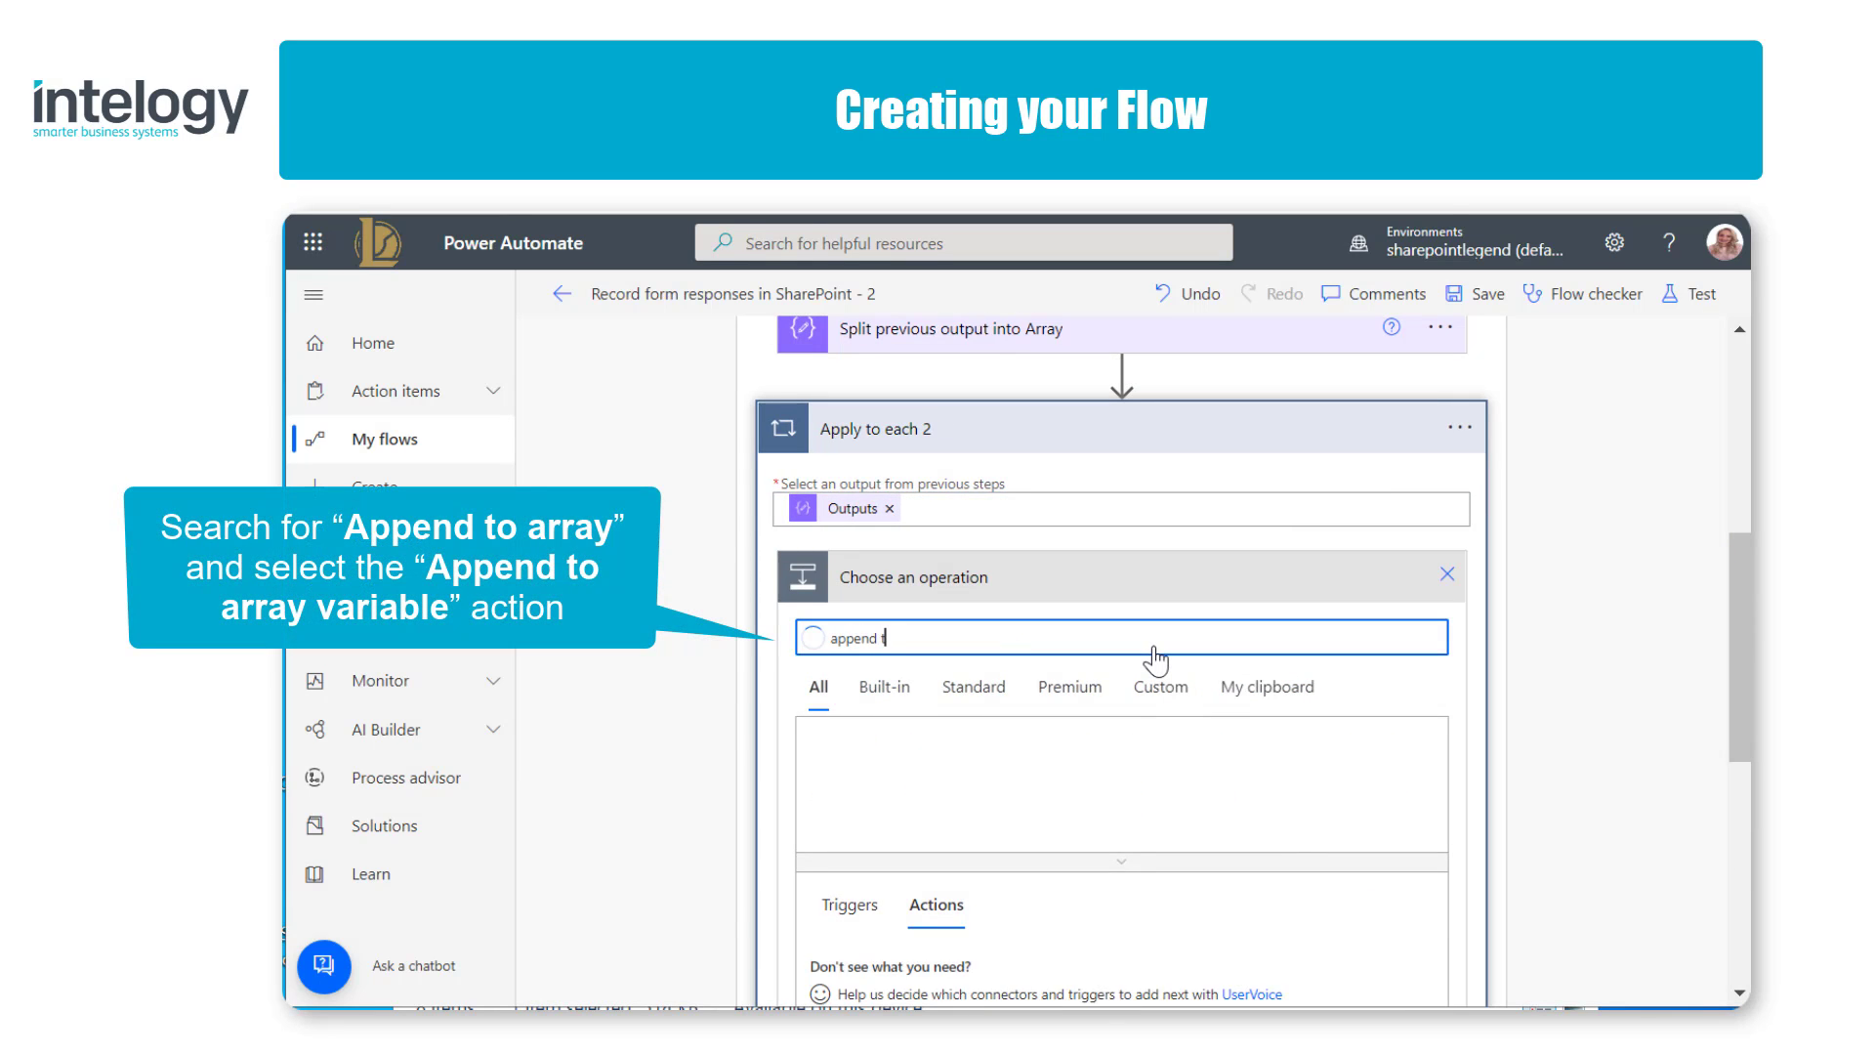
type("o array")
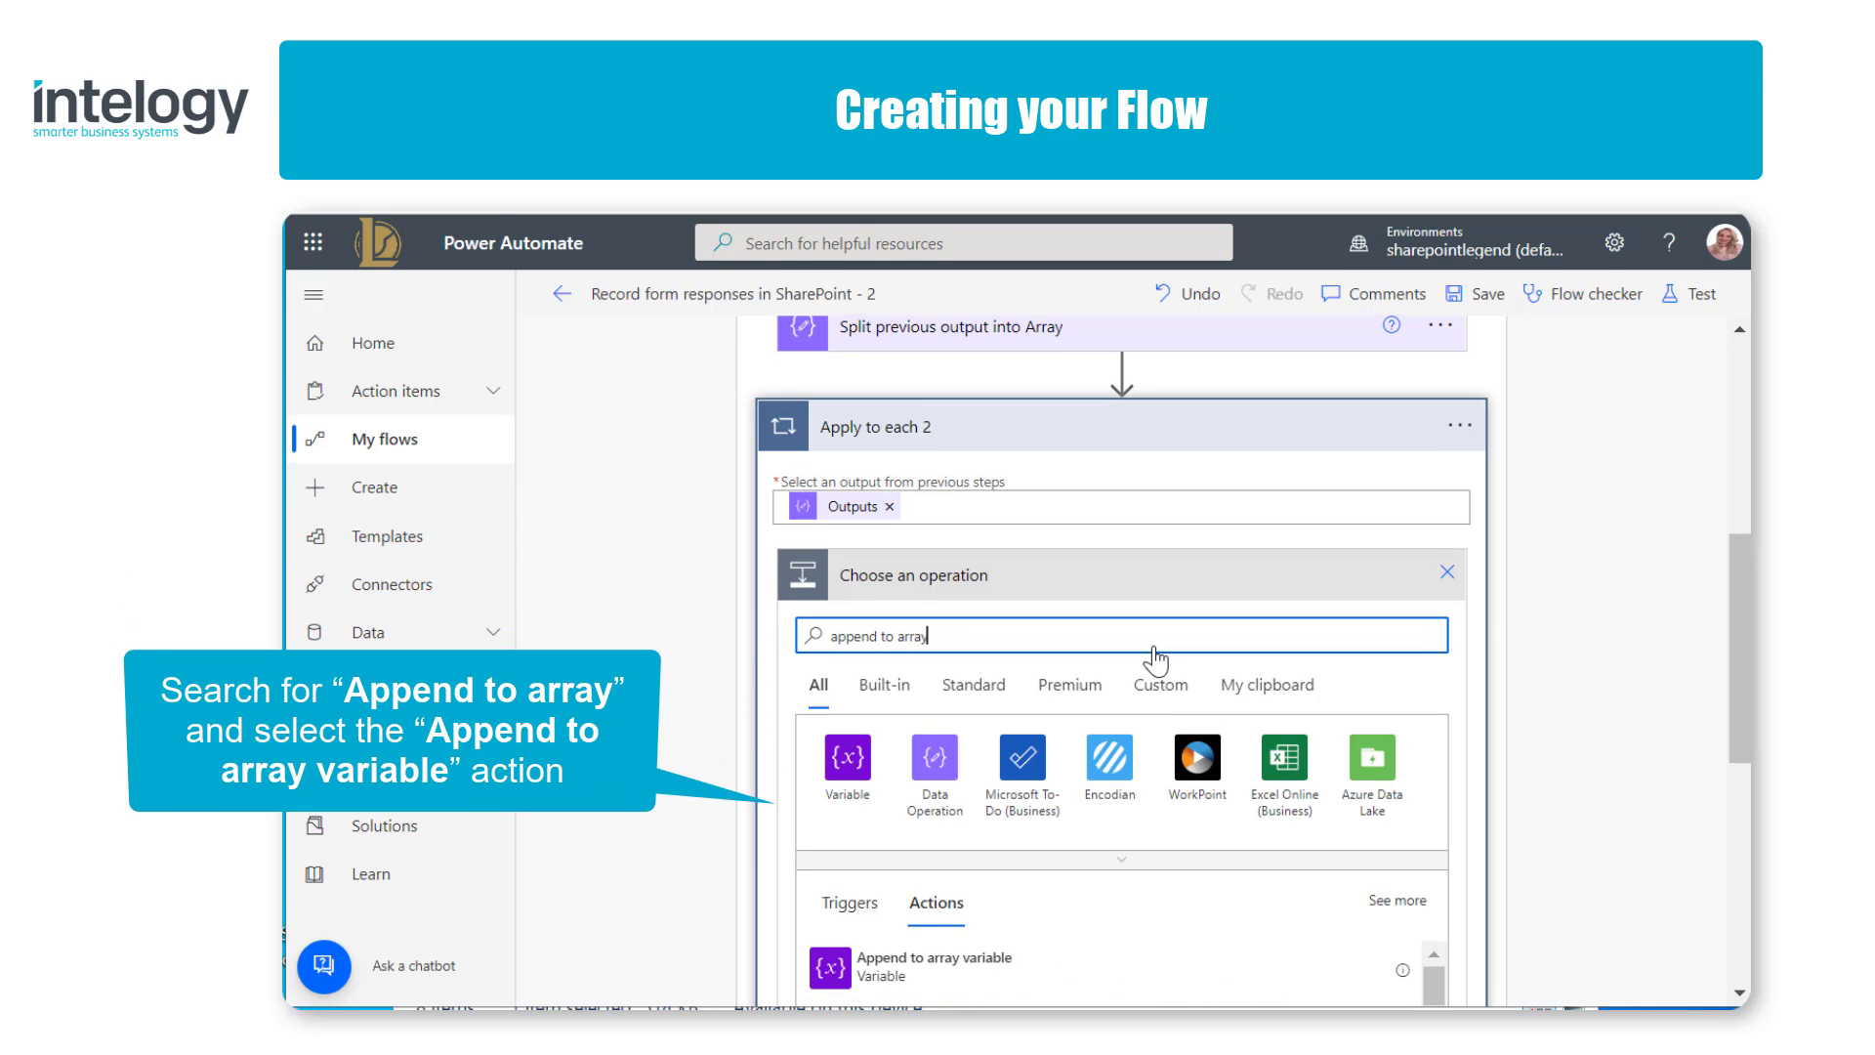
scroll(1155, 659, "down", 2)
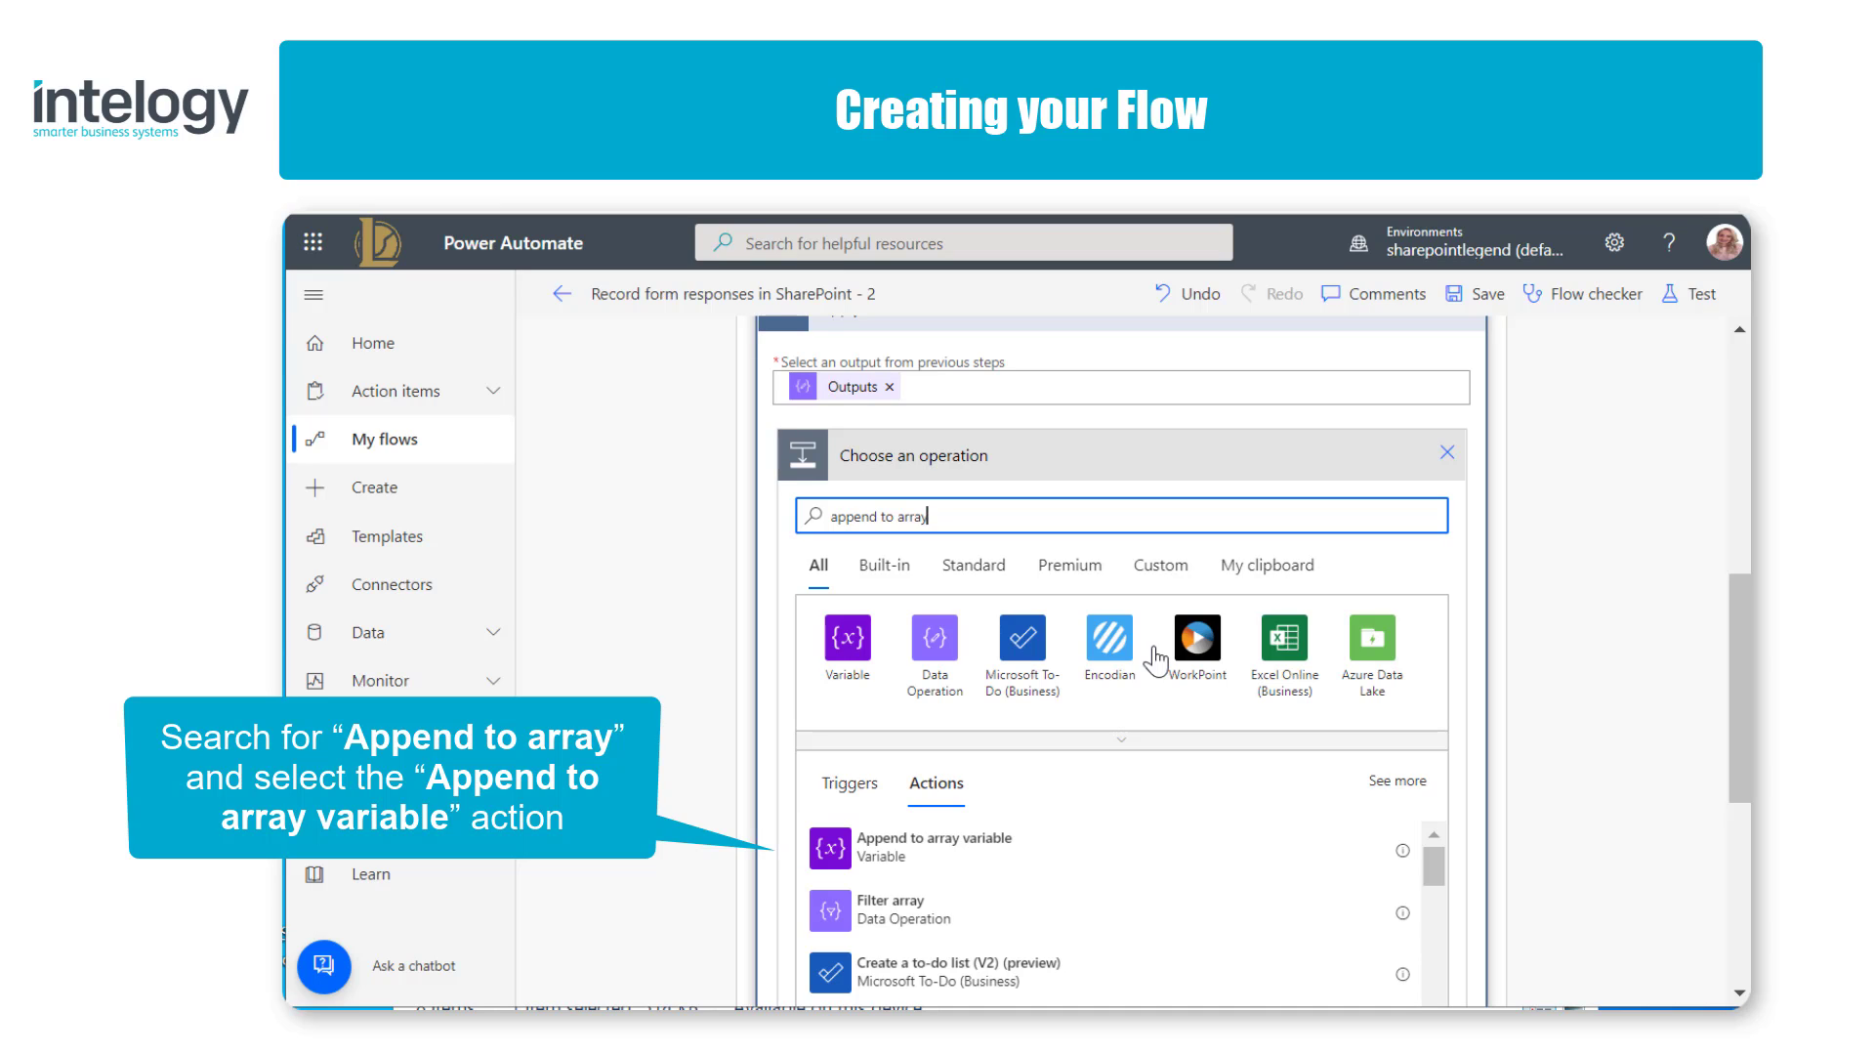
left_click(1153, 859)
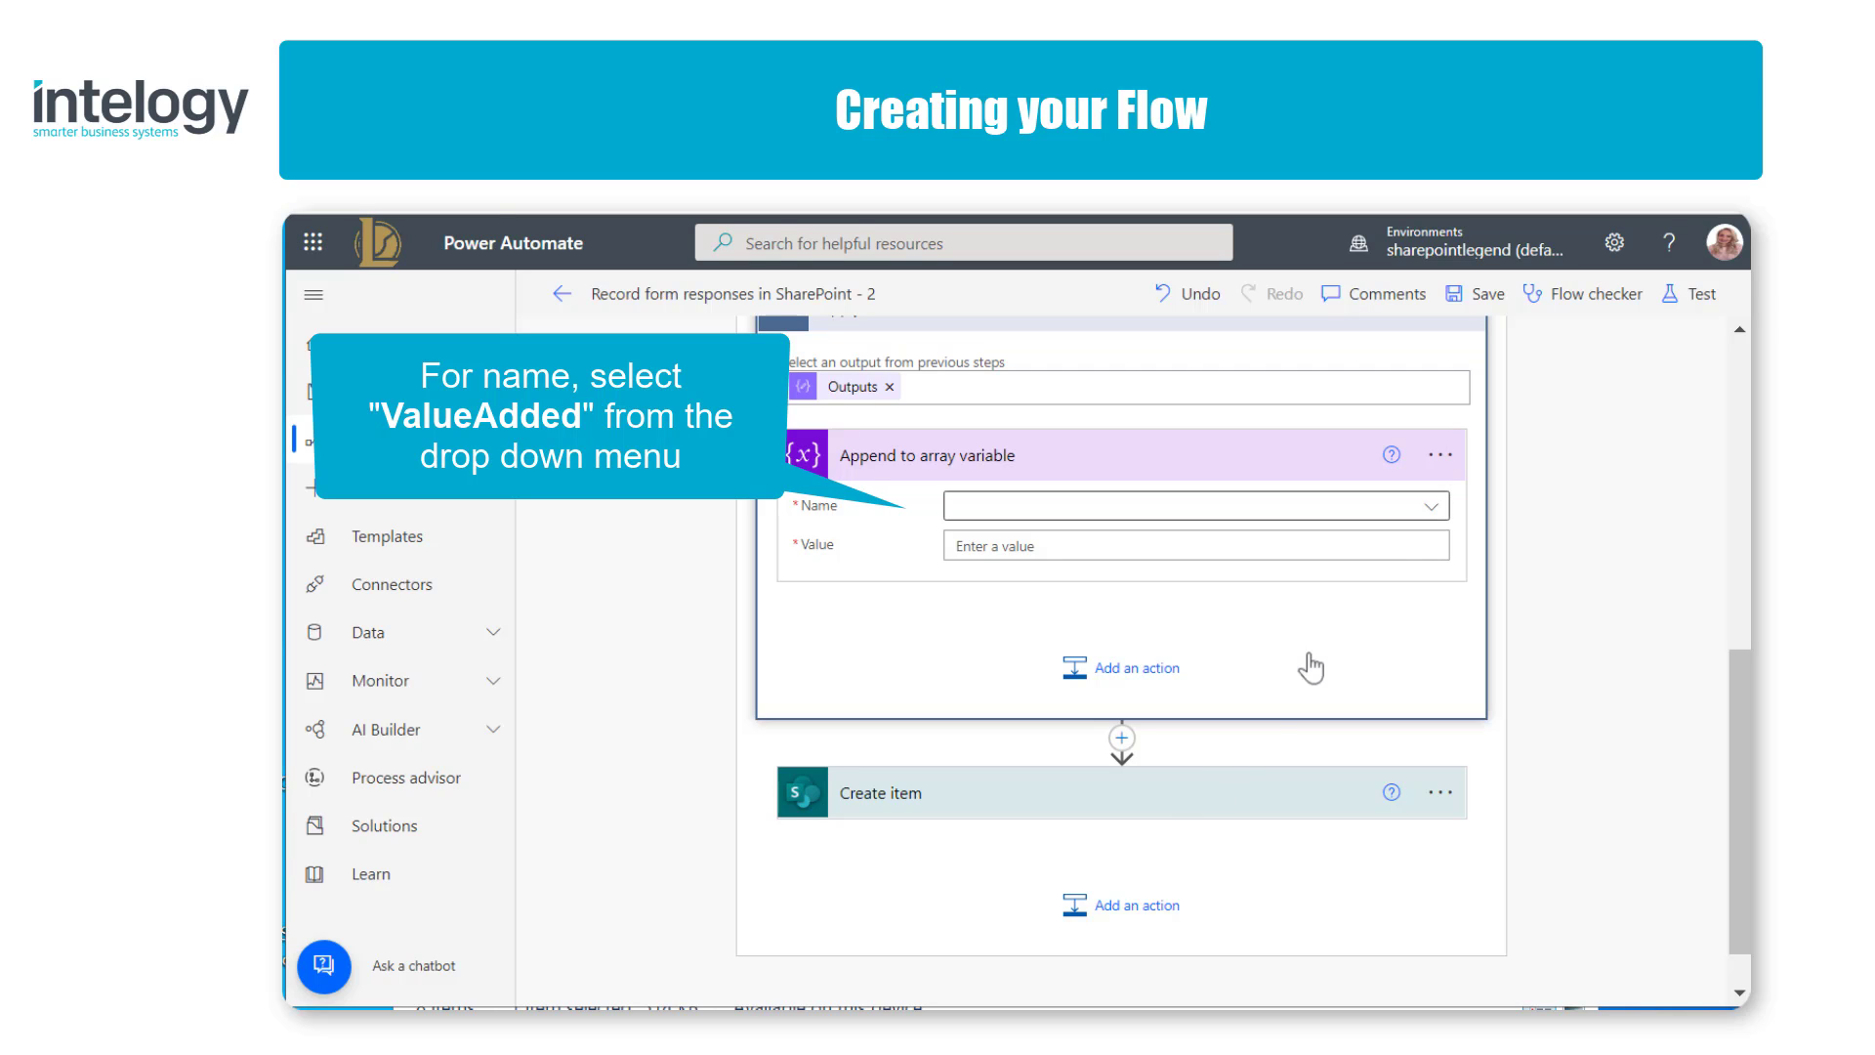
left_click(1430, 507)
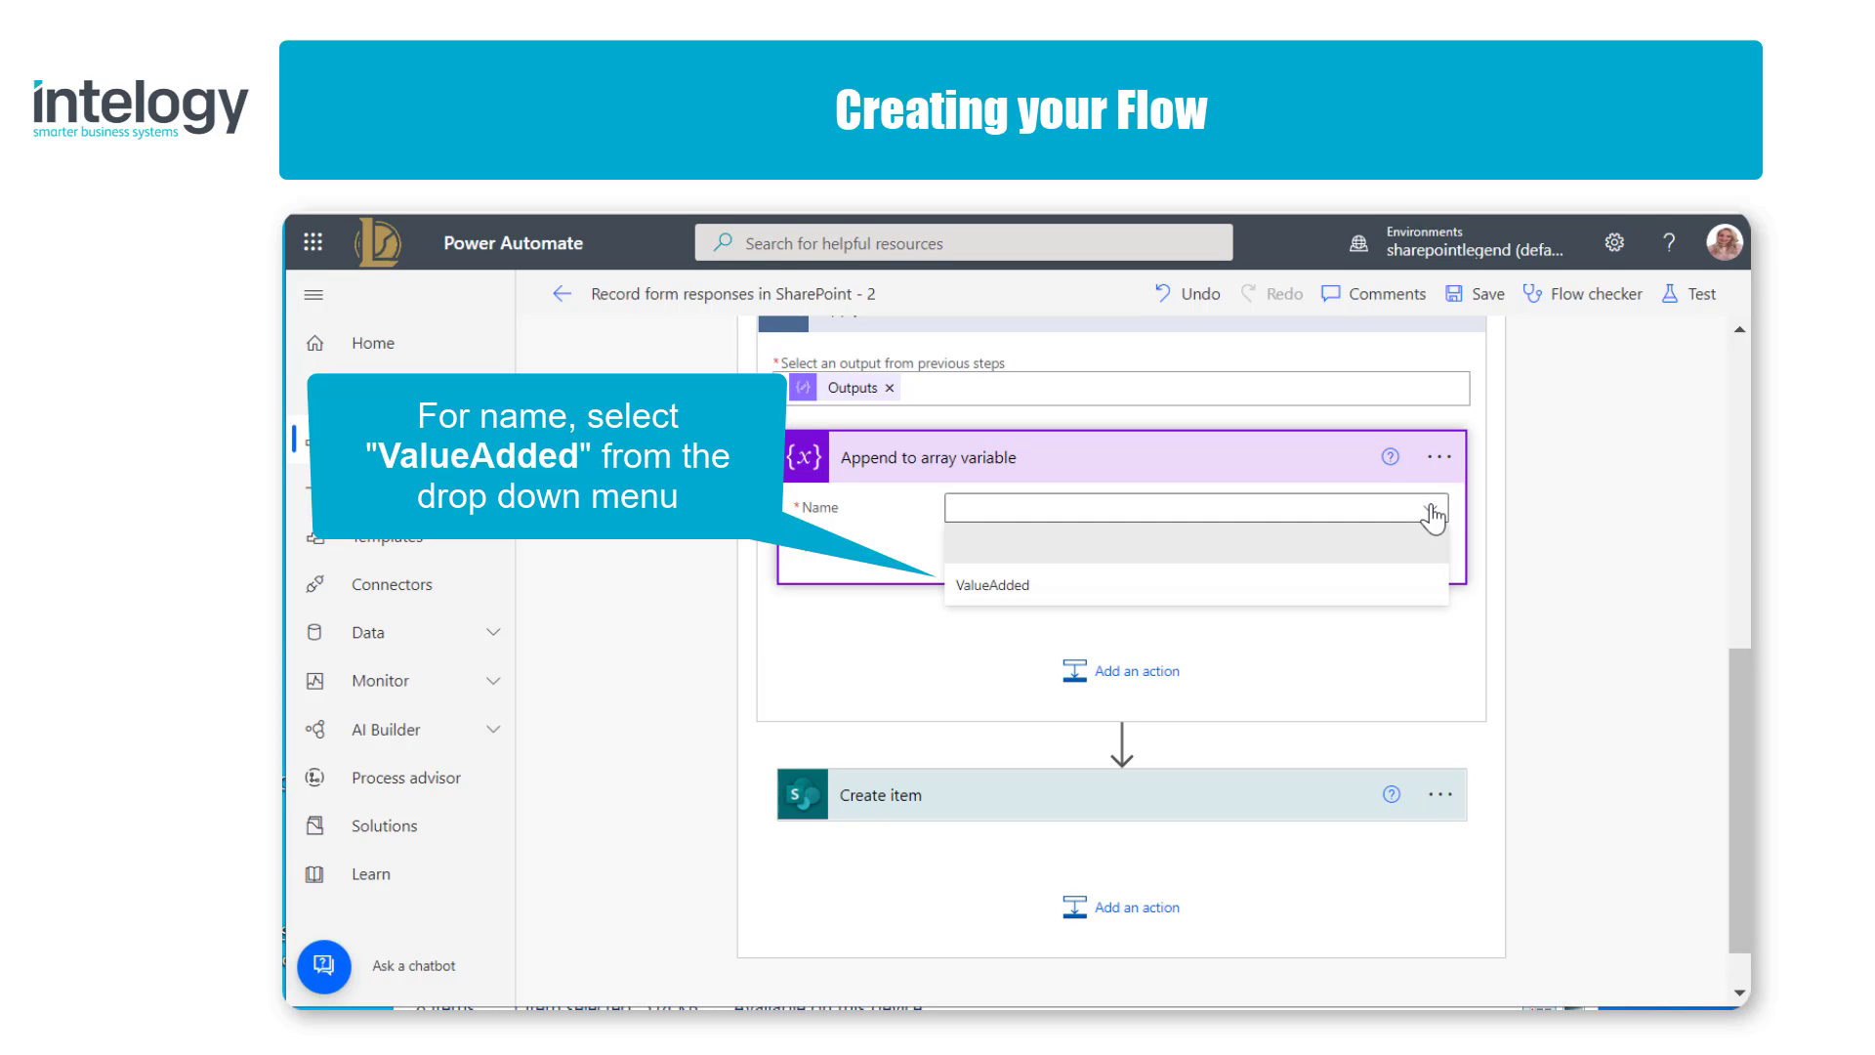
left_click(1348, 597)
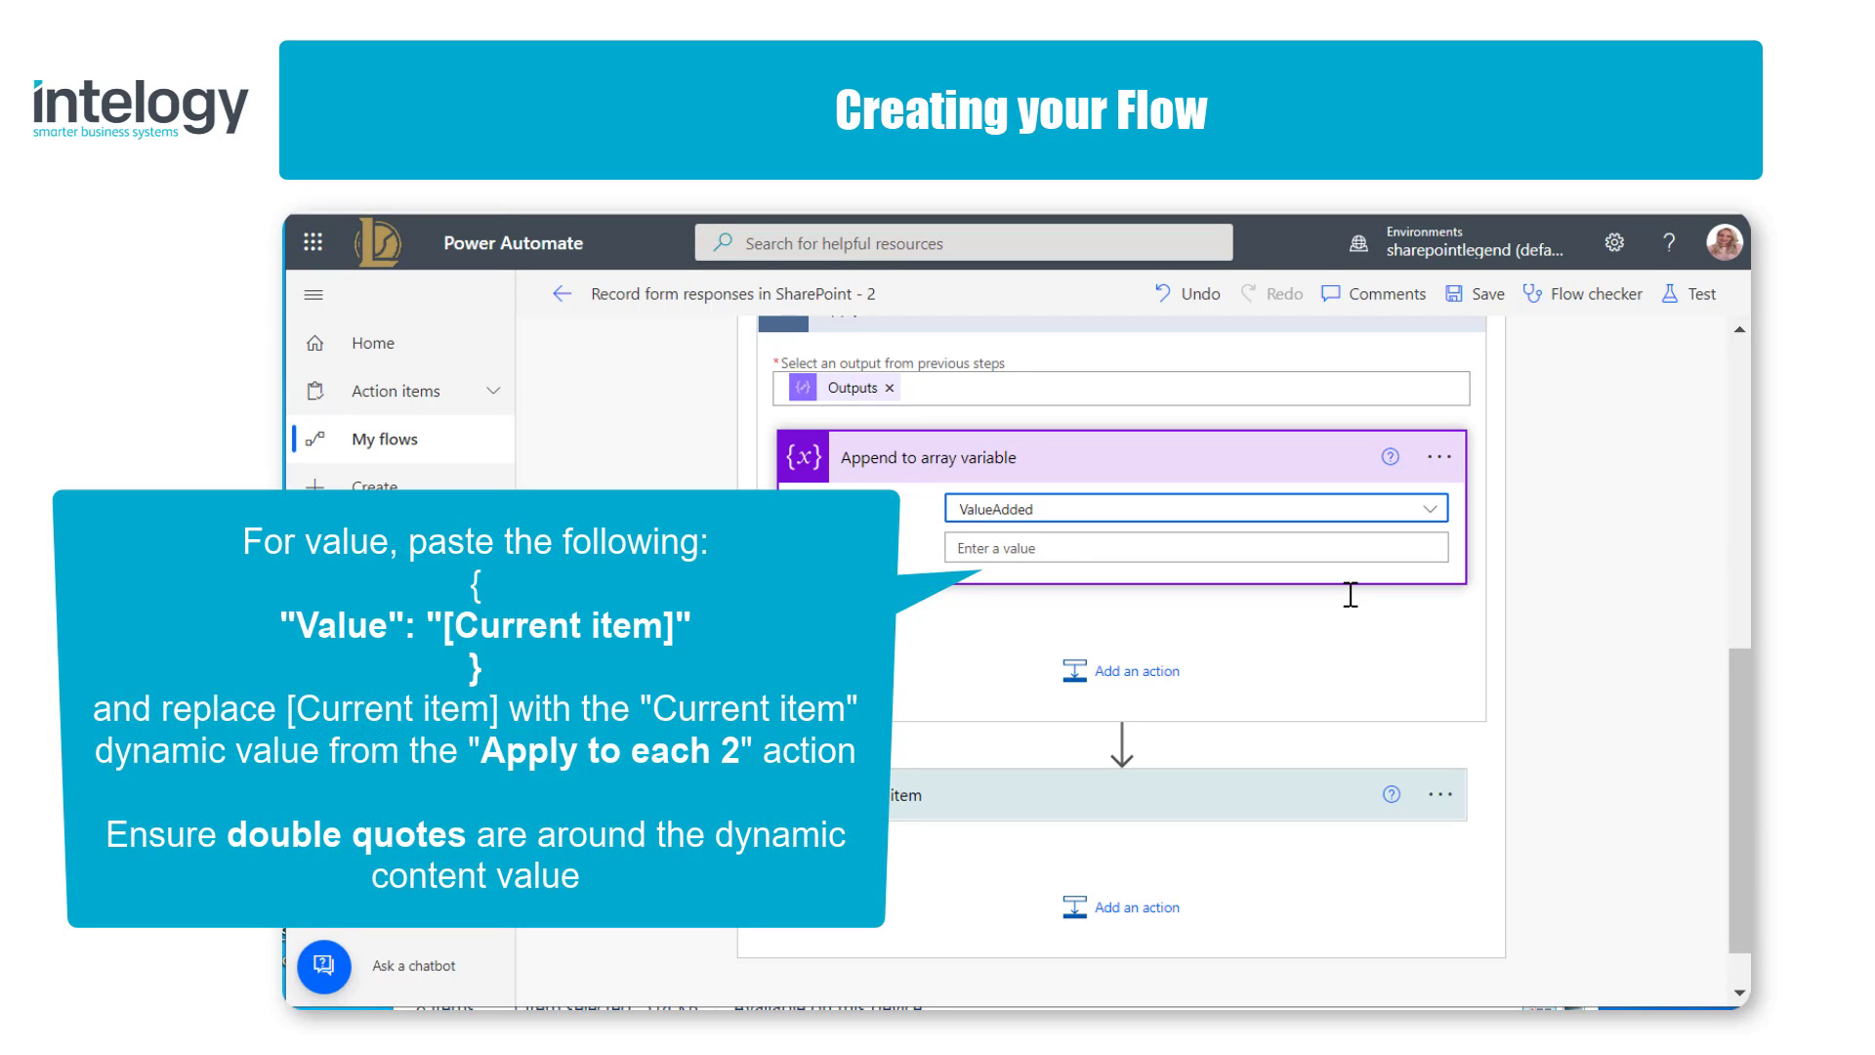
Step: Set the append value to a JSON object whose "Value" is the Current item of Apply to each 2, wrapped in double quotes
left_click(1313, 547)
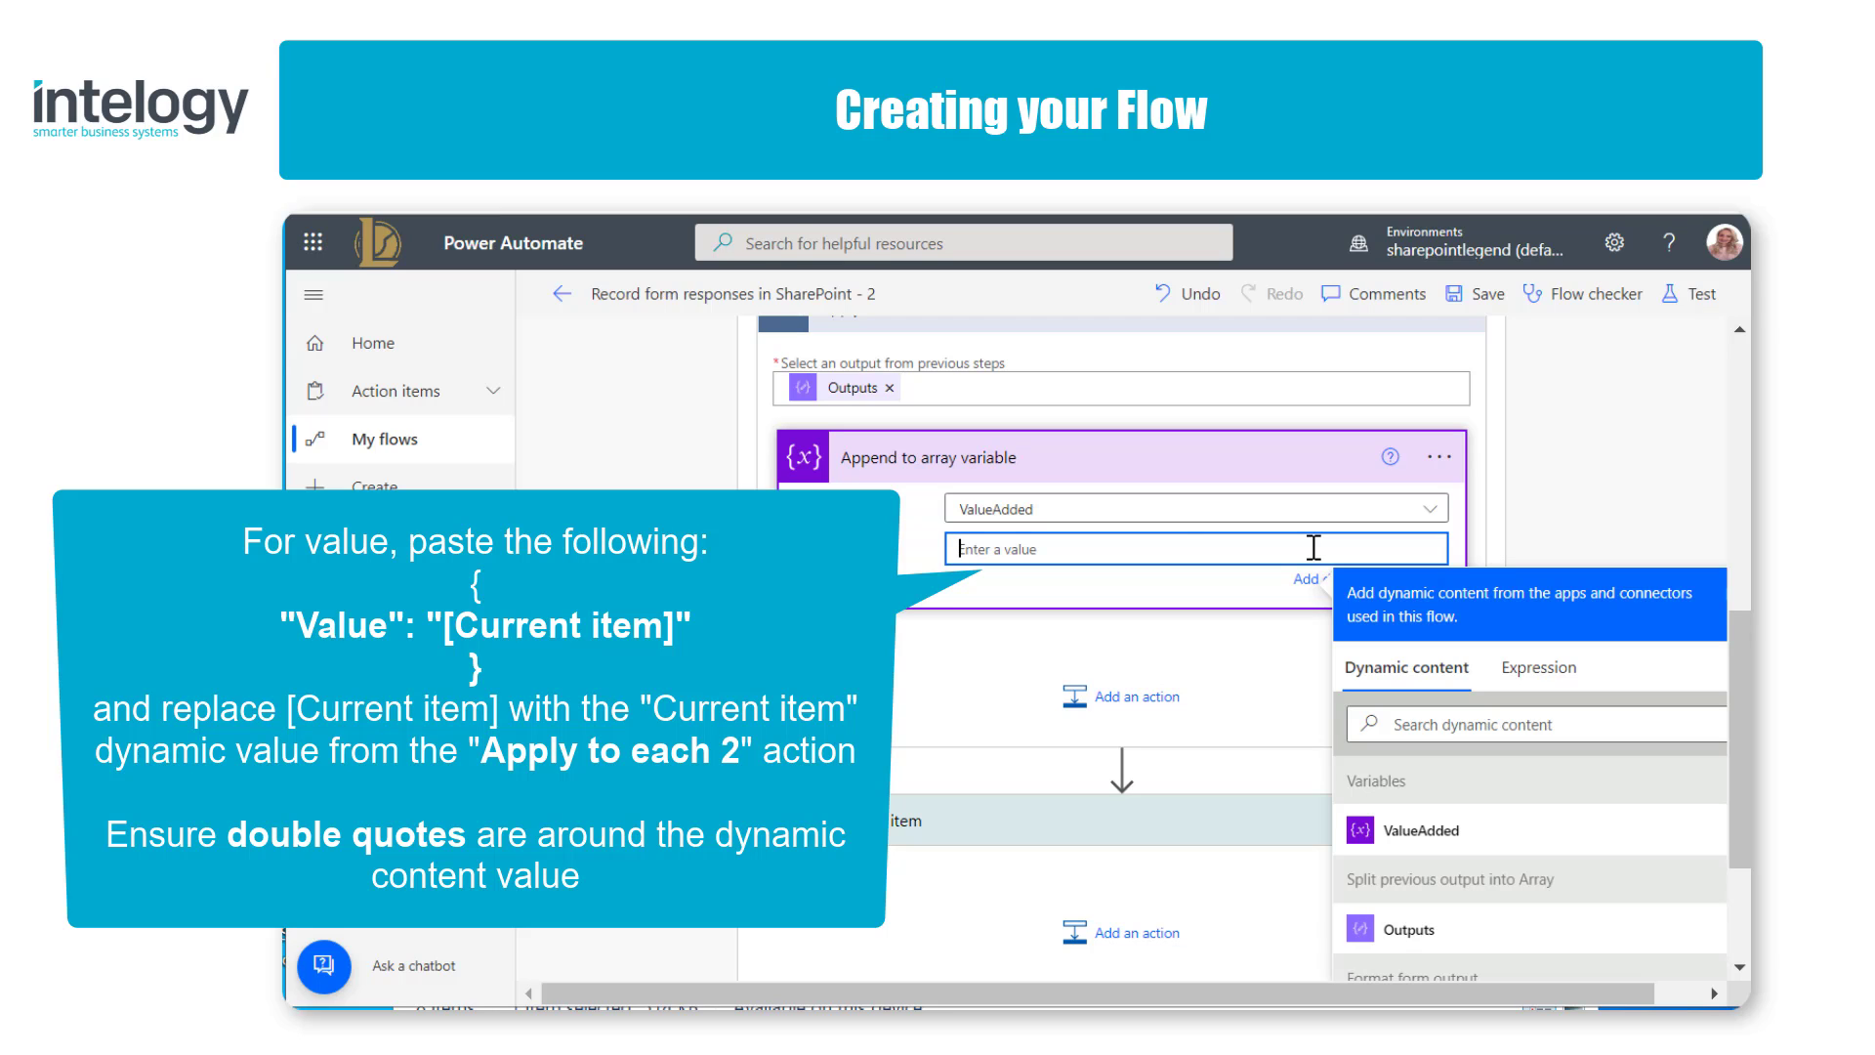
type("{   \"Value\": \"[Current item]\" }")
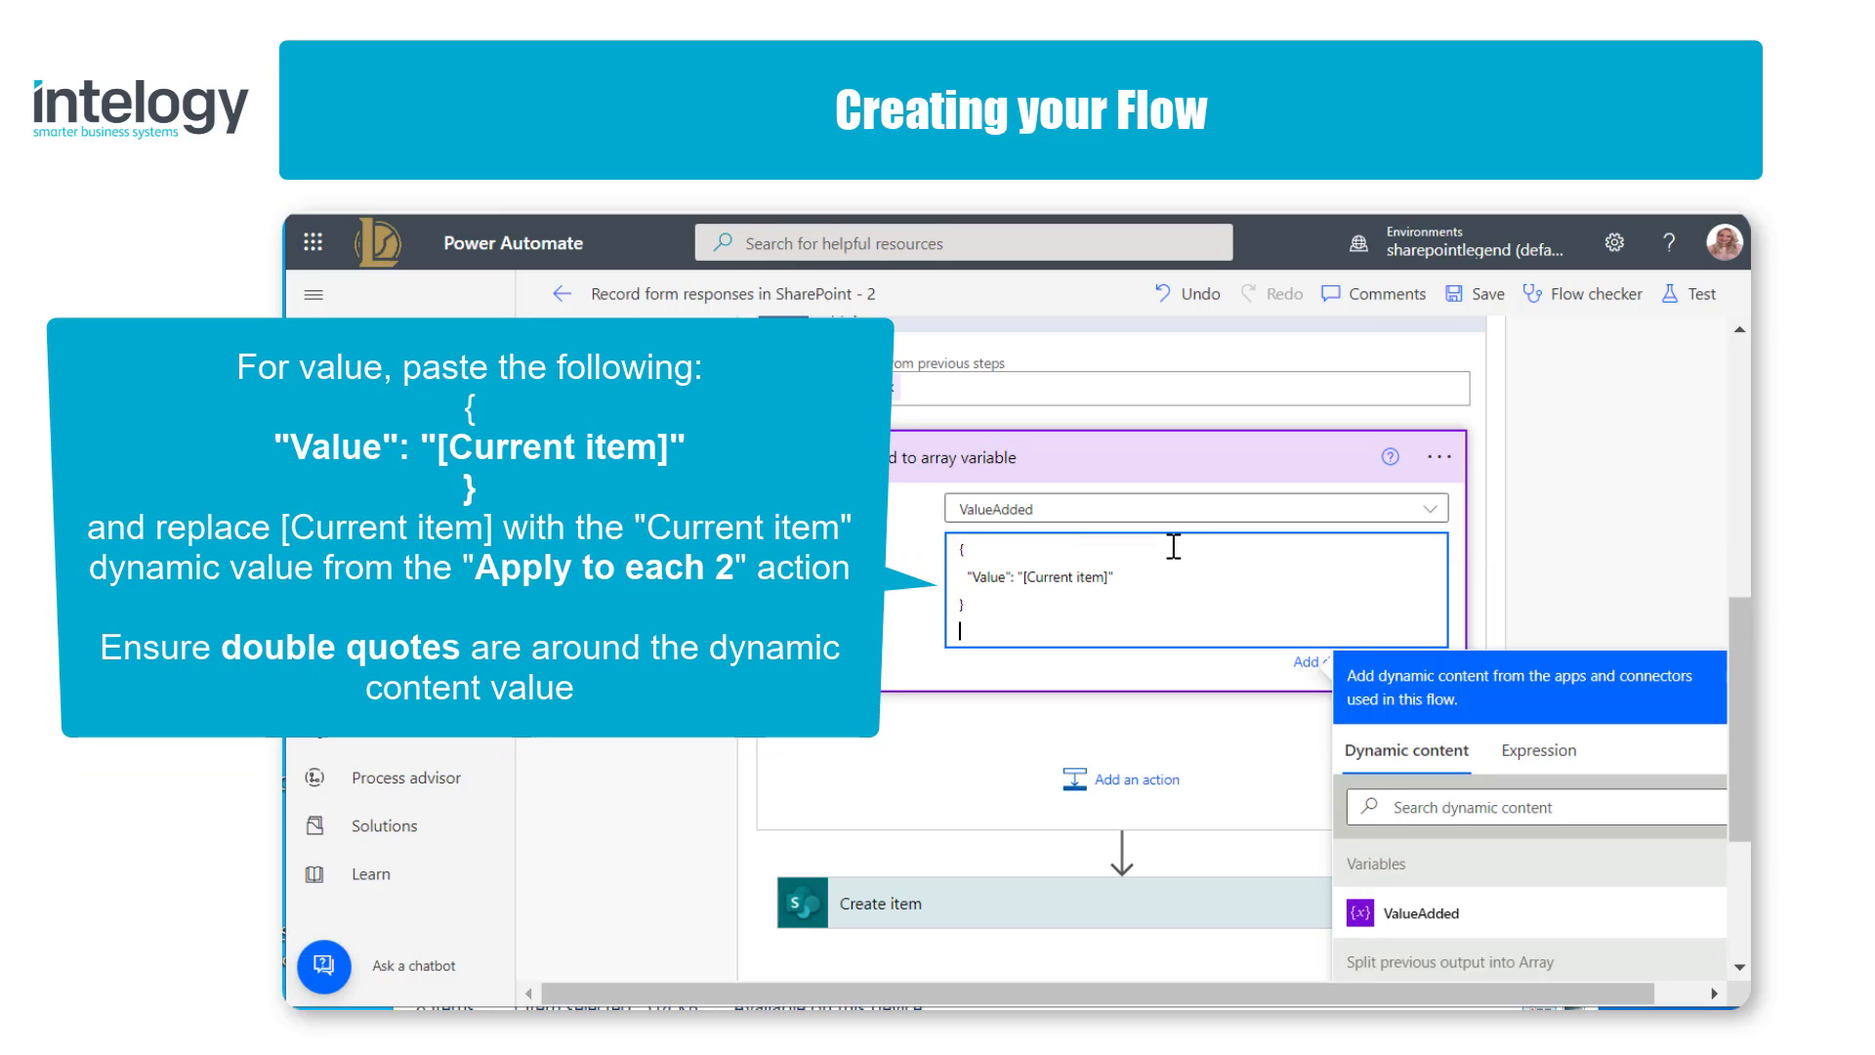
left_click(1106, 578)
key("shift+Left")
key("shift+Left")
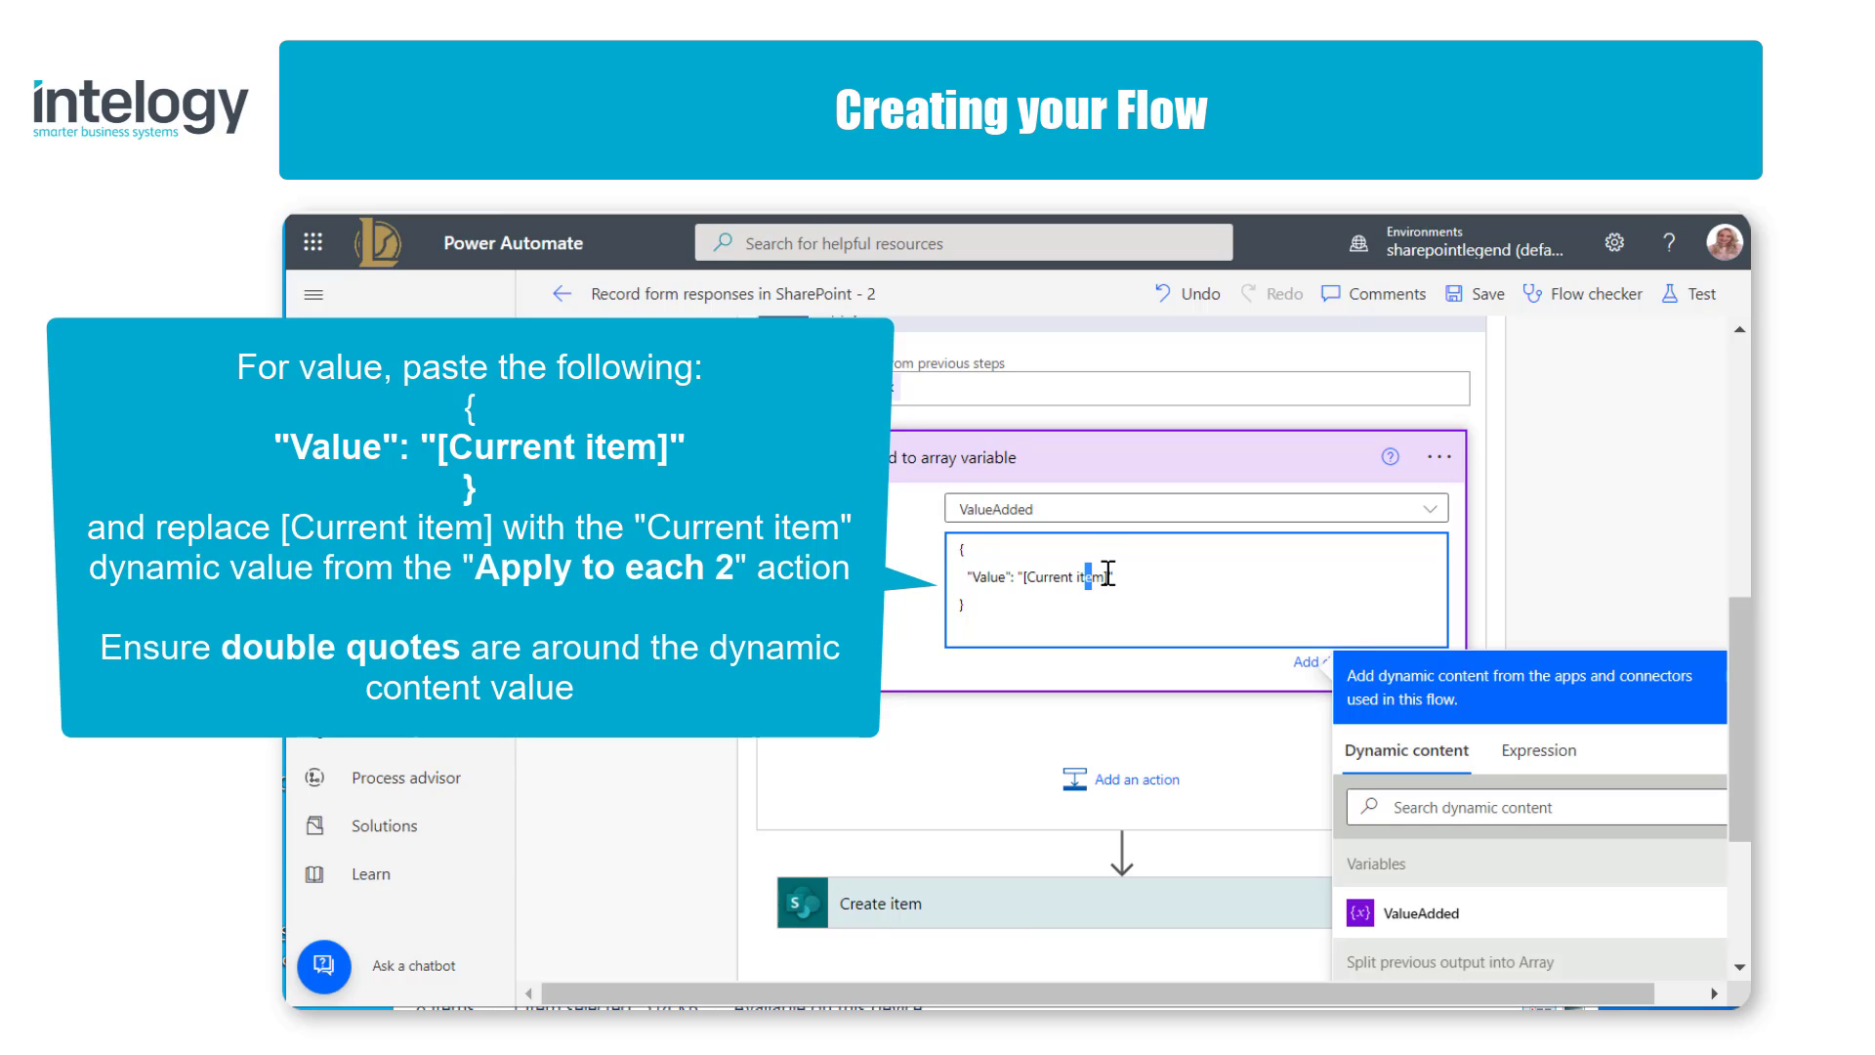
left_click_drag(1111, 577, 1021, 577)
key("BackSpace")
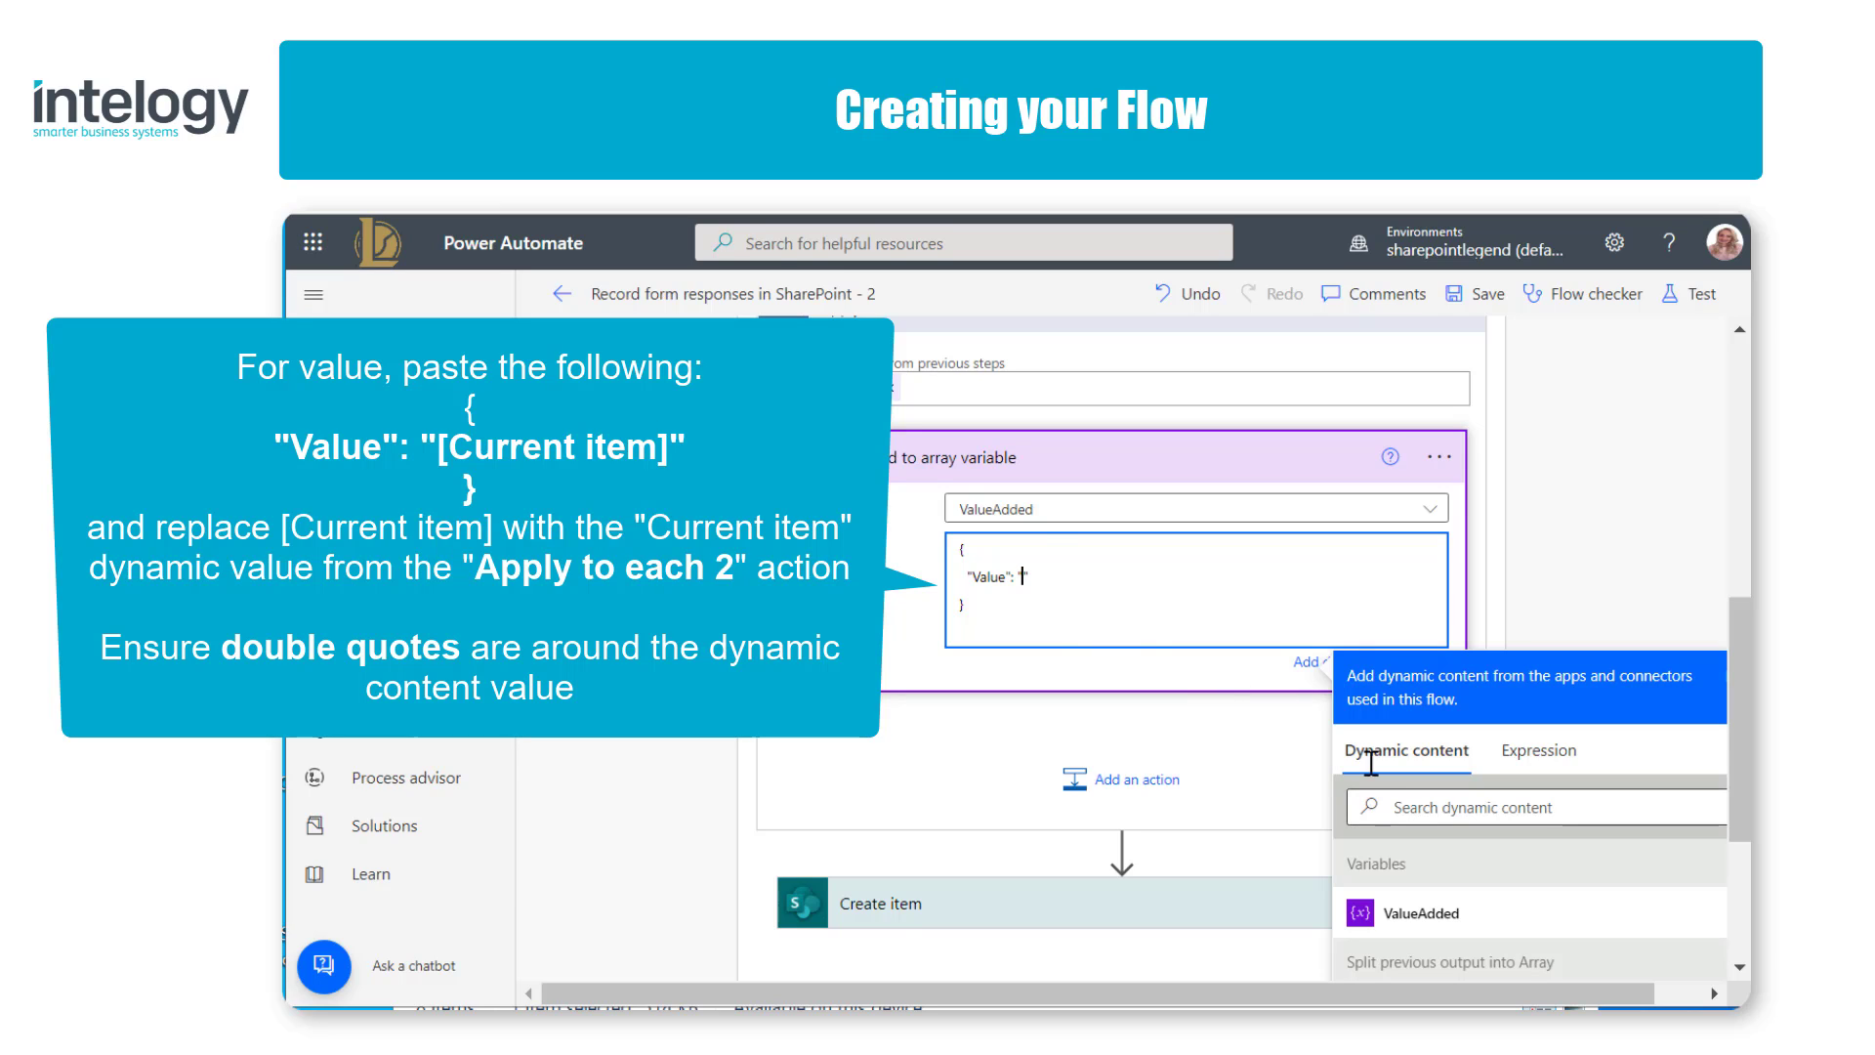
left_click(1460, 808)
type("current")
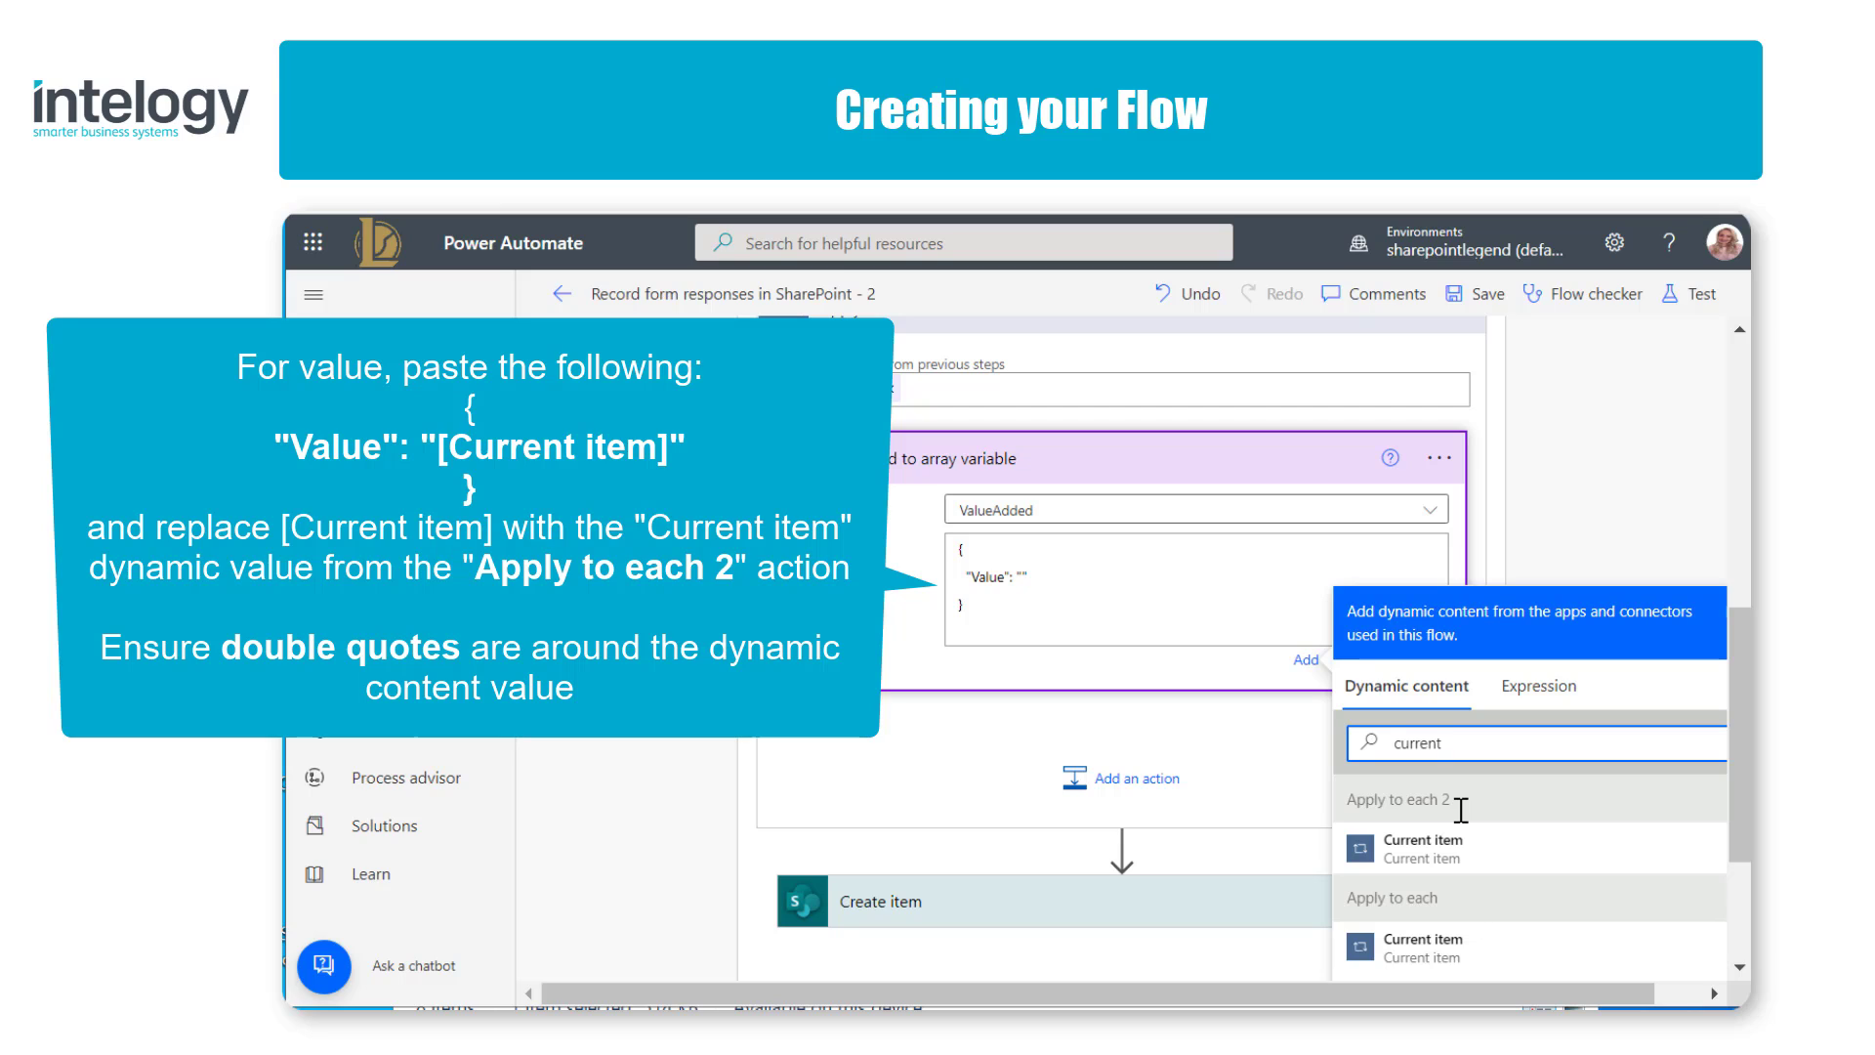
left_click(1022, 578)
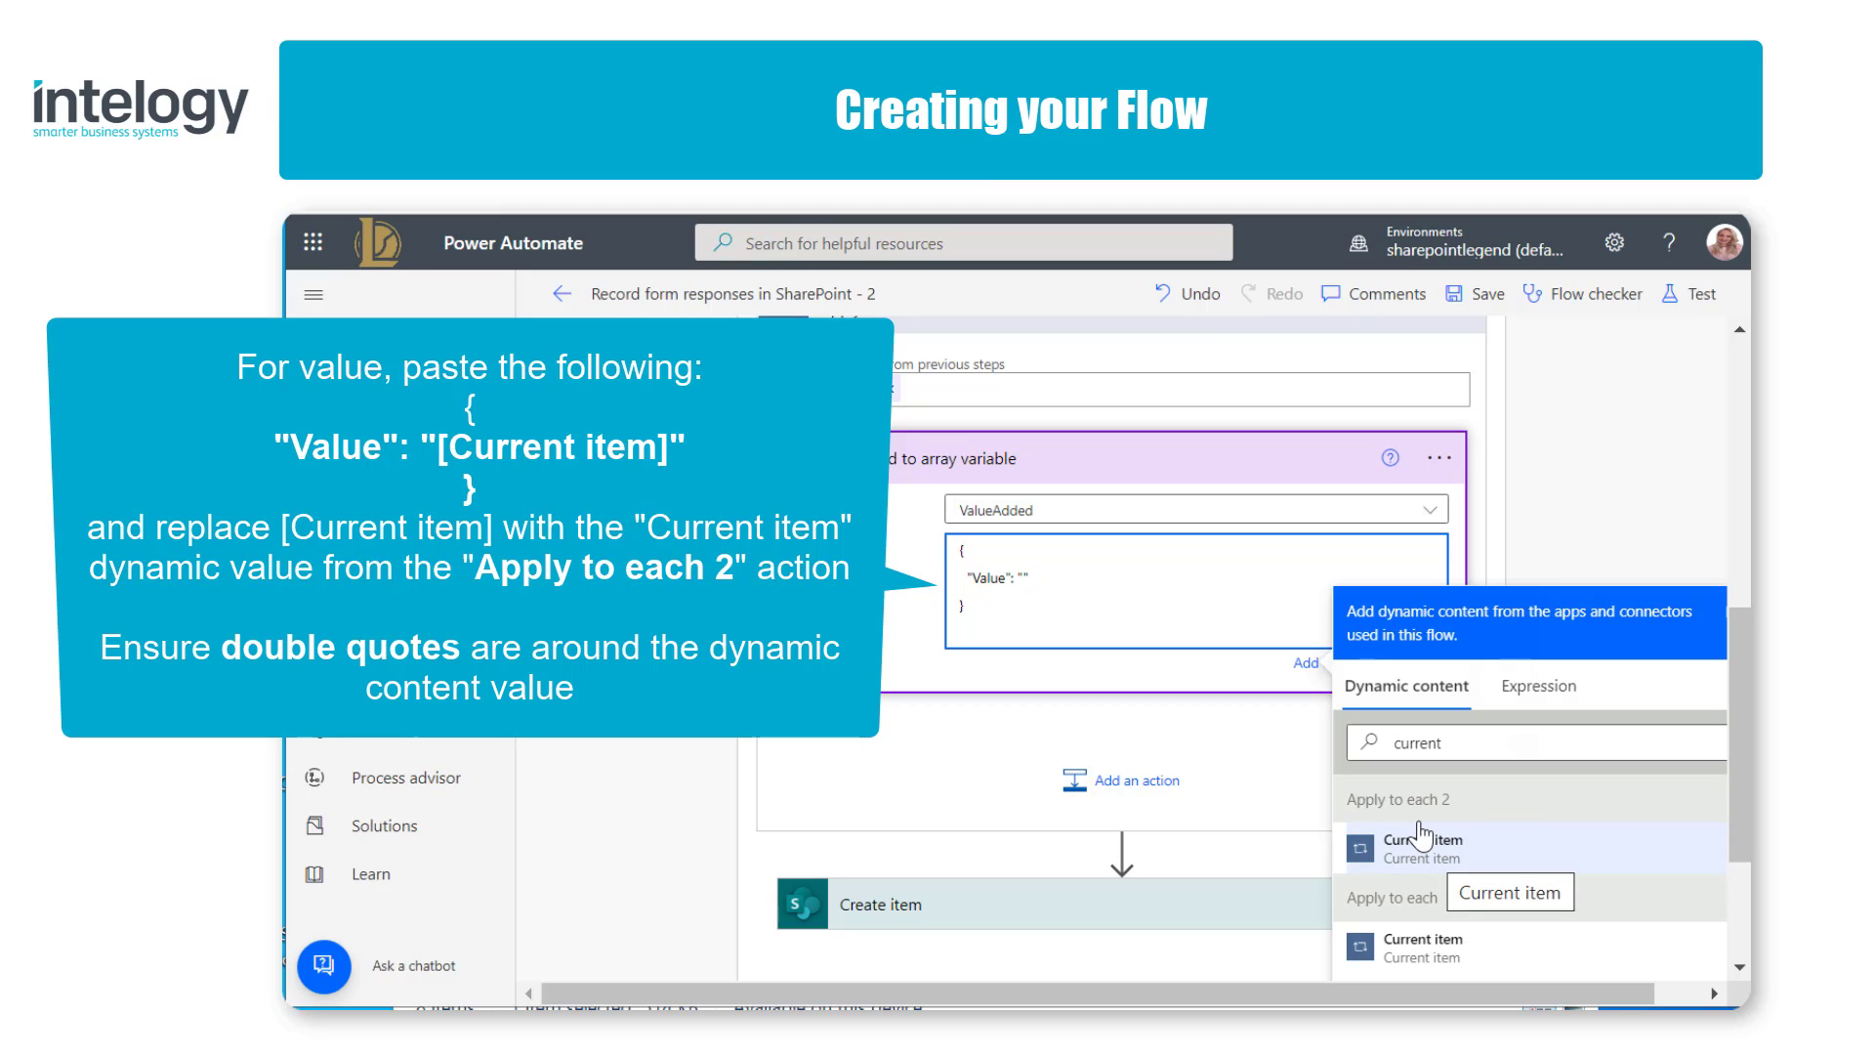
left_click(1529, 861)
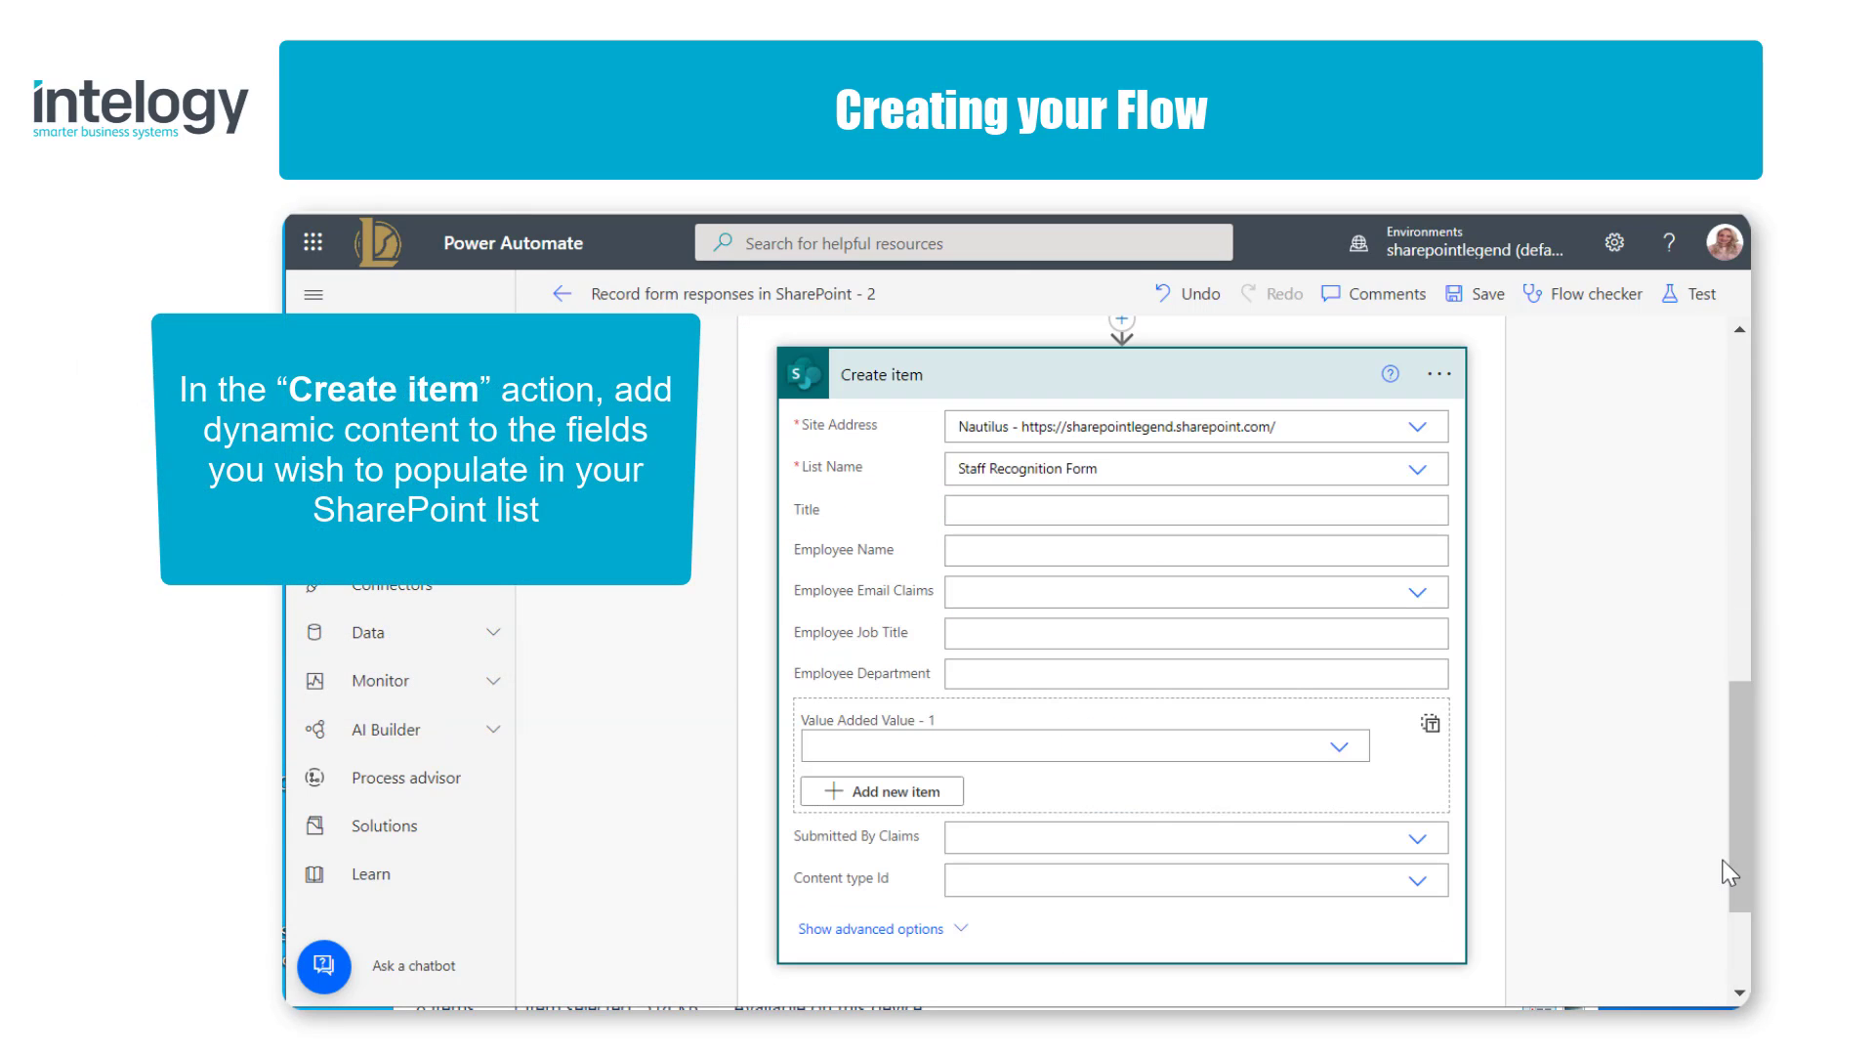
Step: In Create item, map the employee name, email, job title and department, supply the ValueAdded variable as the entire Value Added array, and save the flow
left_click(1219, 550)
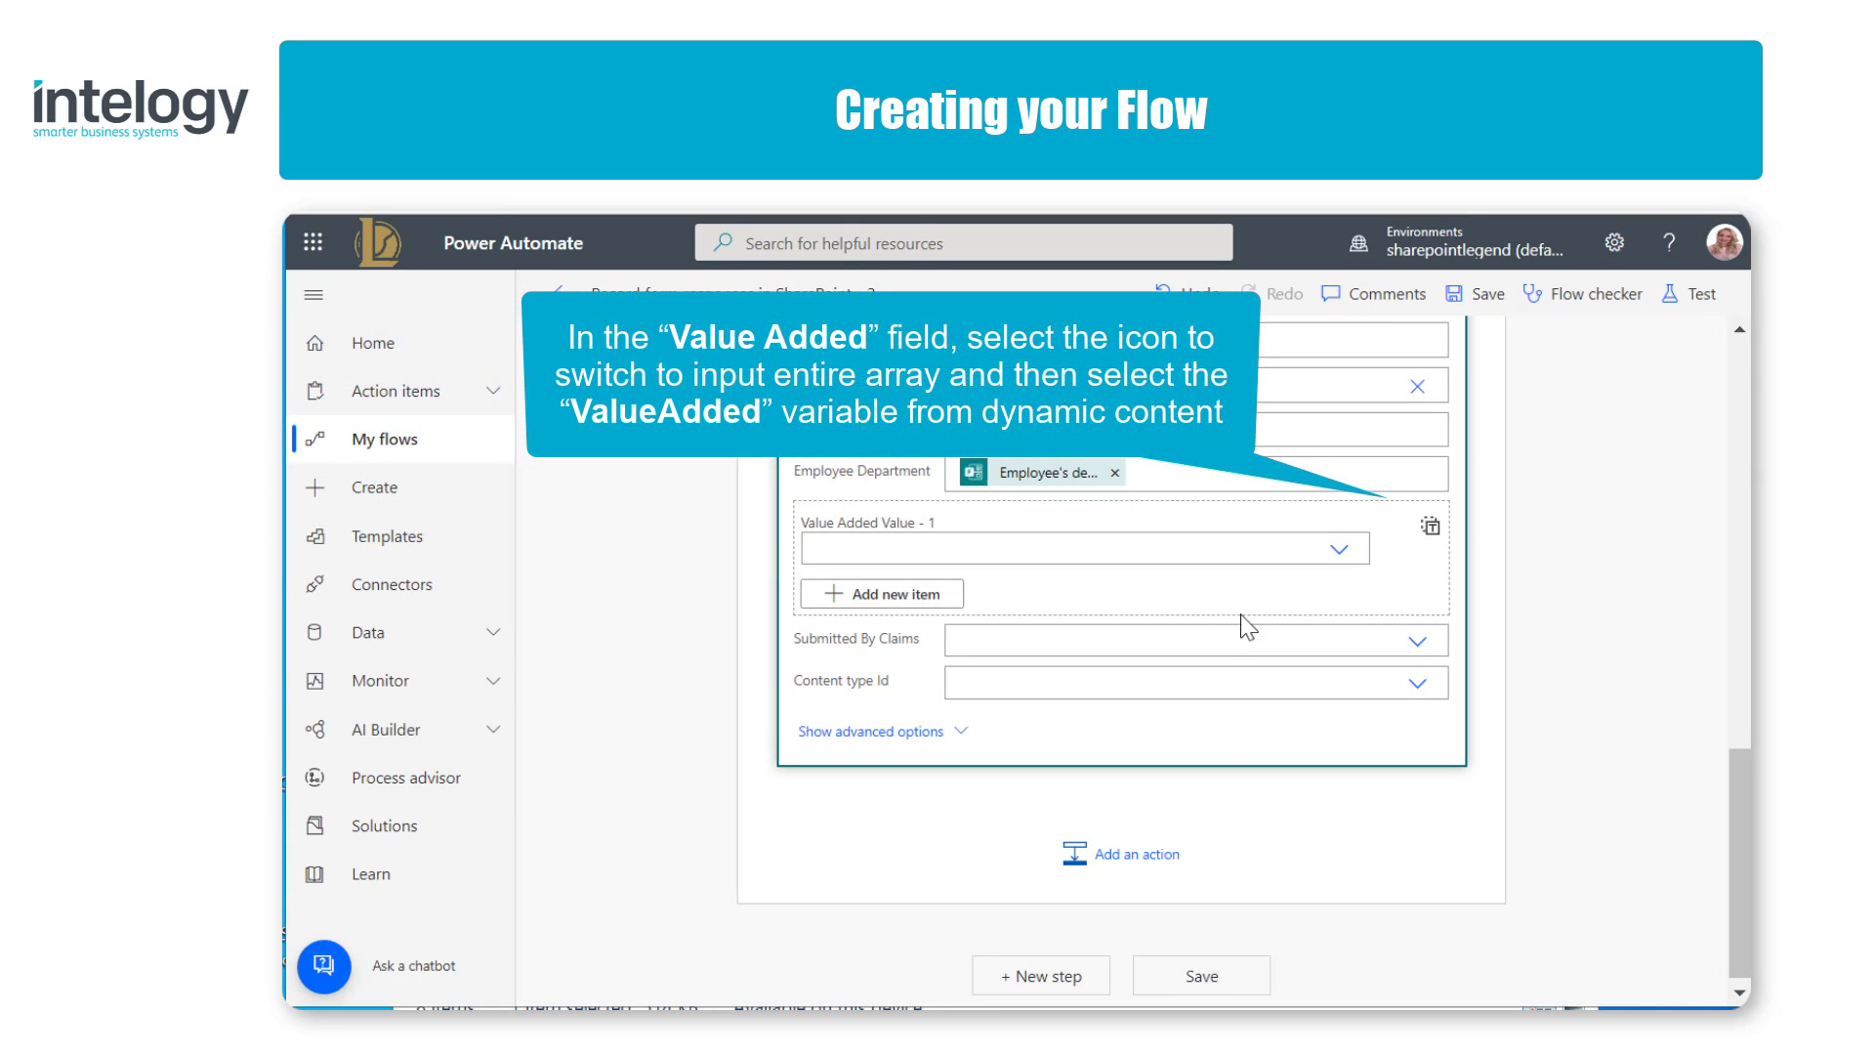
left_click(1430, 533)
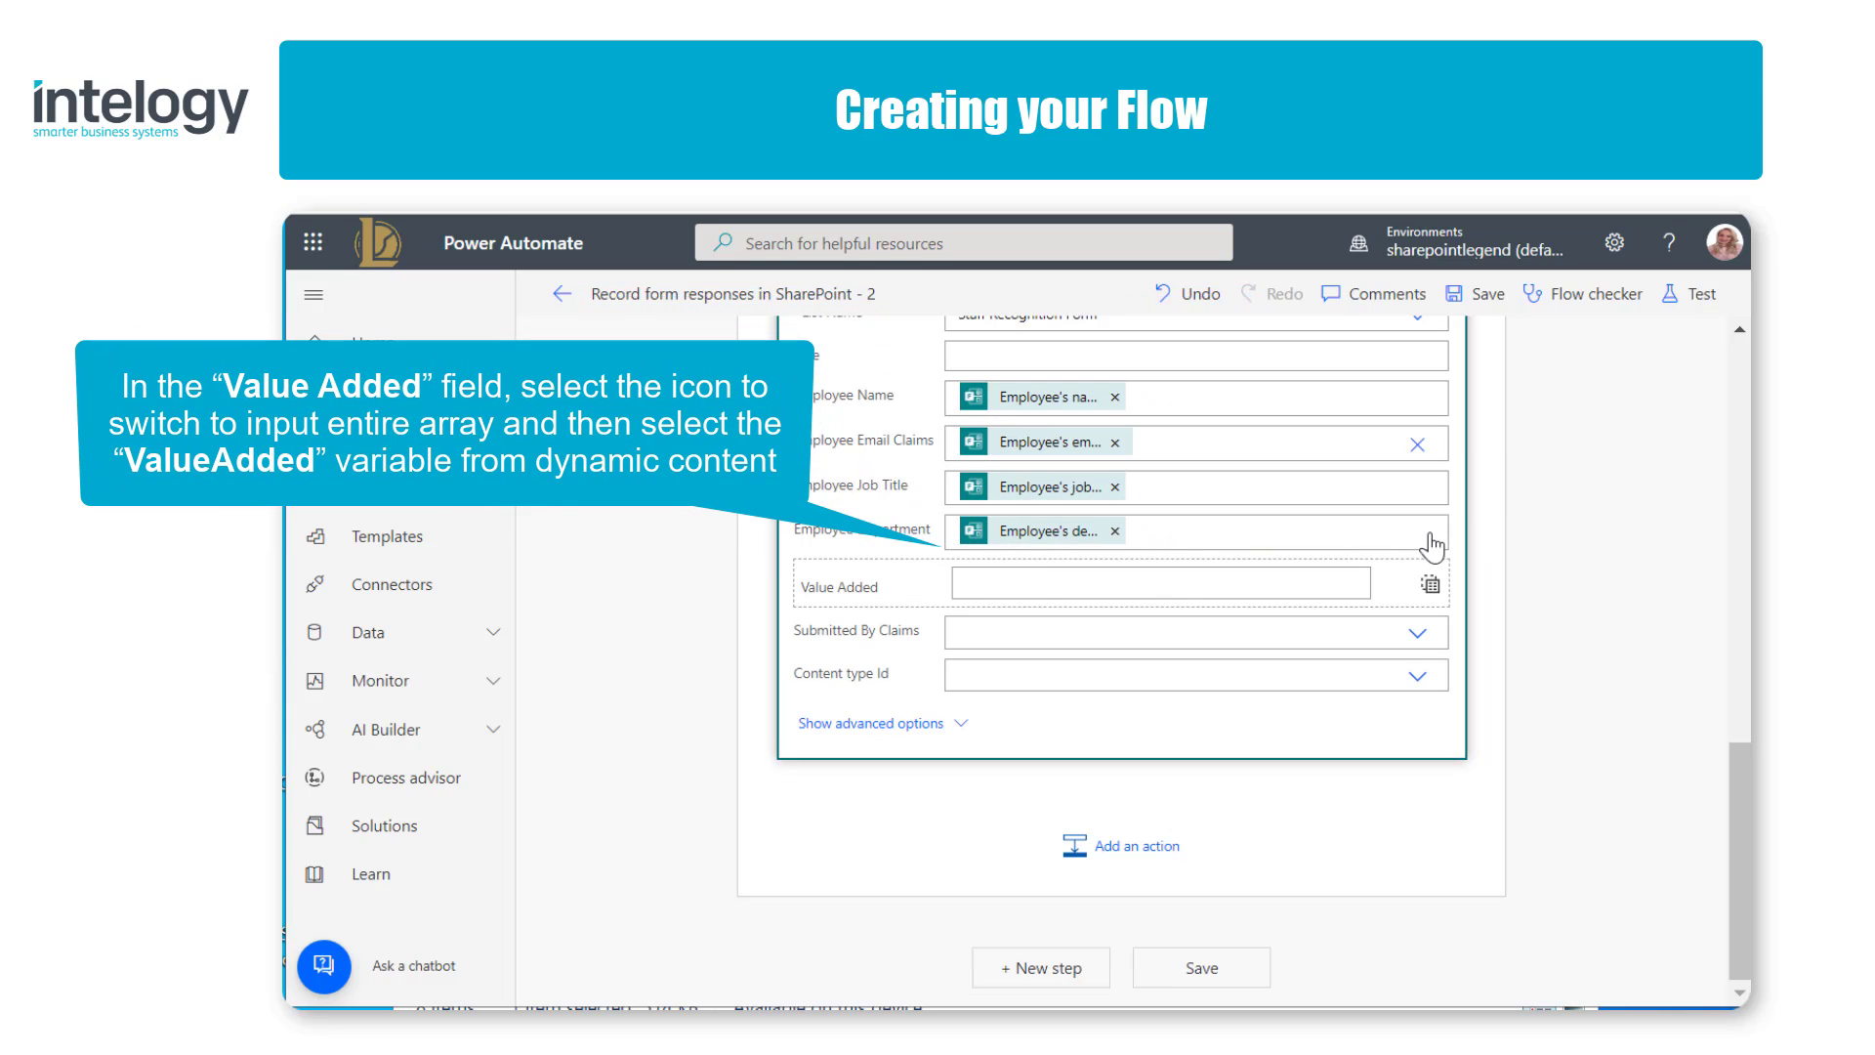
left_click(1305, 576)
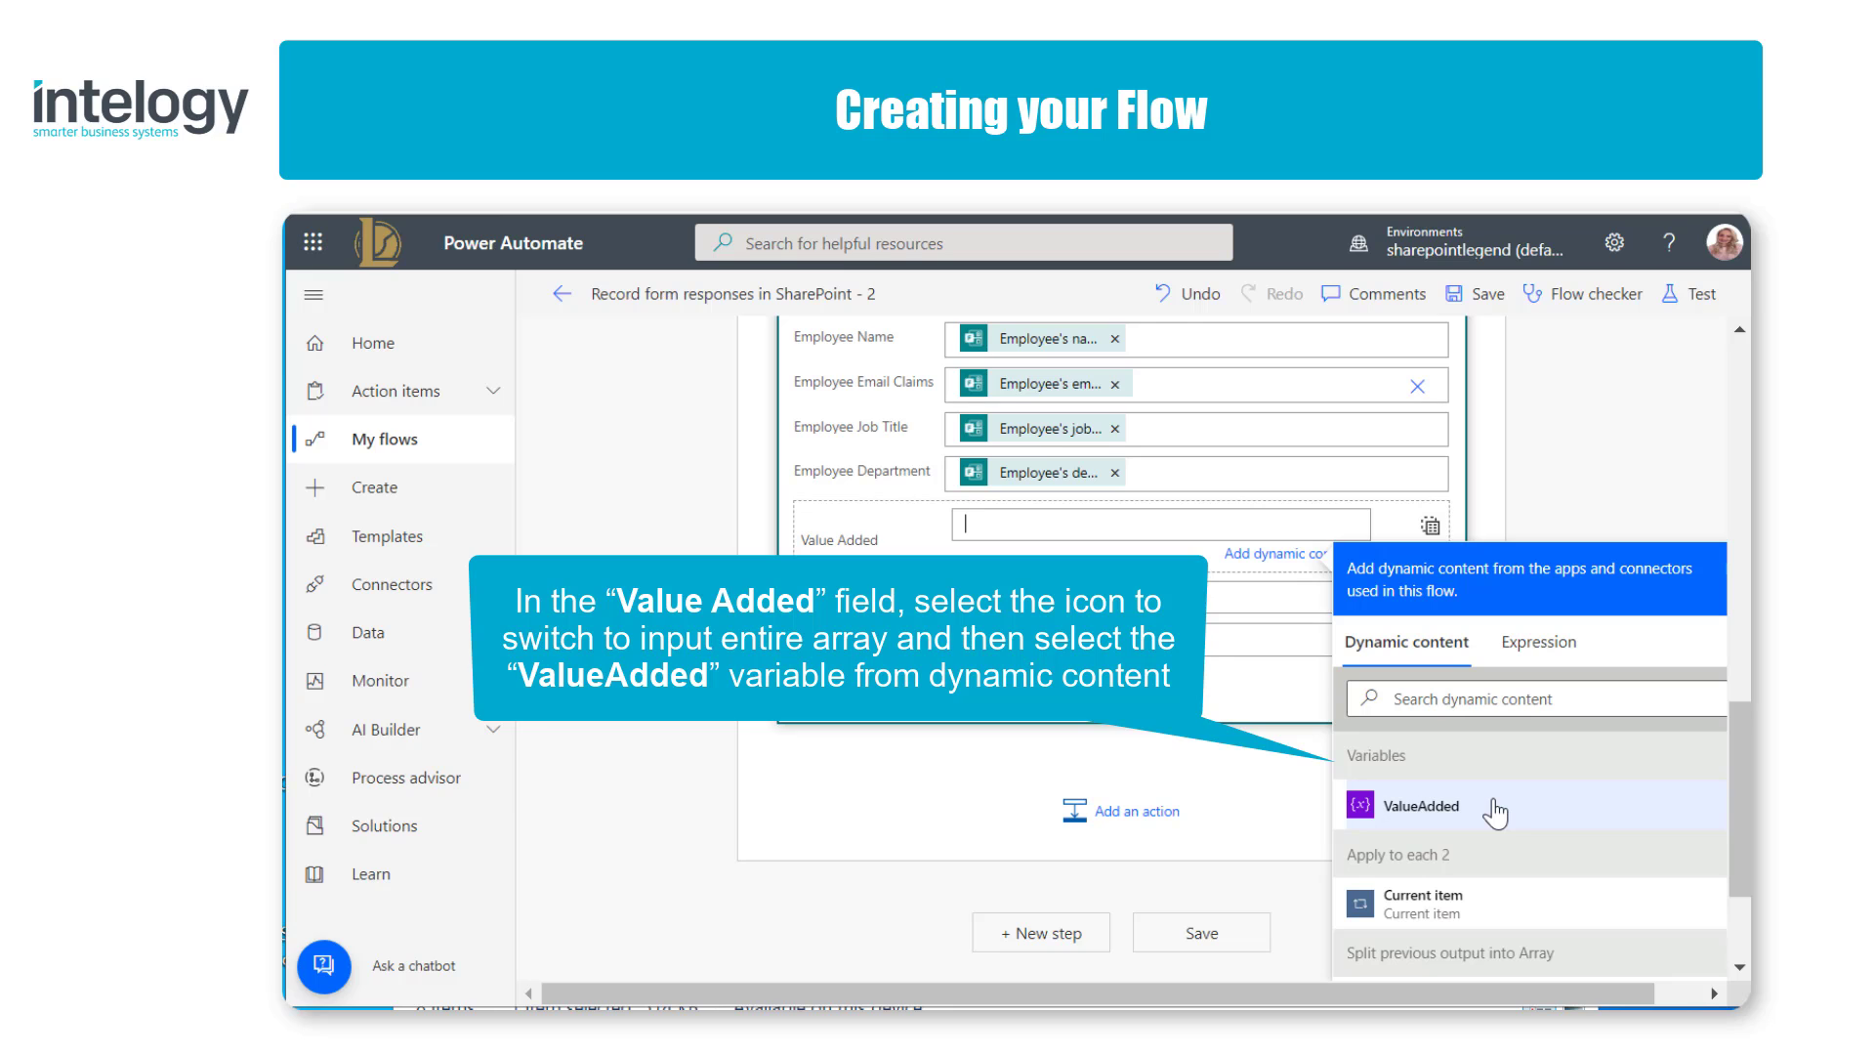
left_click(1421, 805)
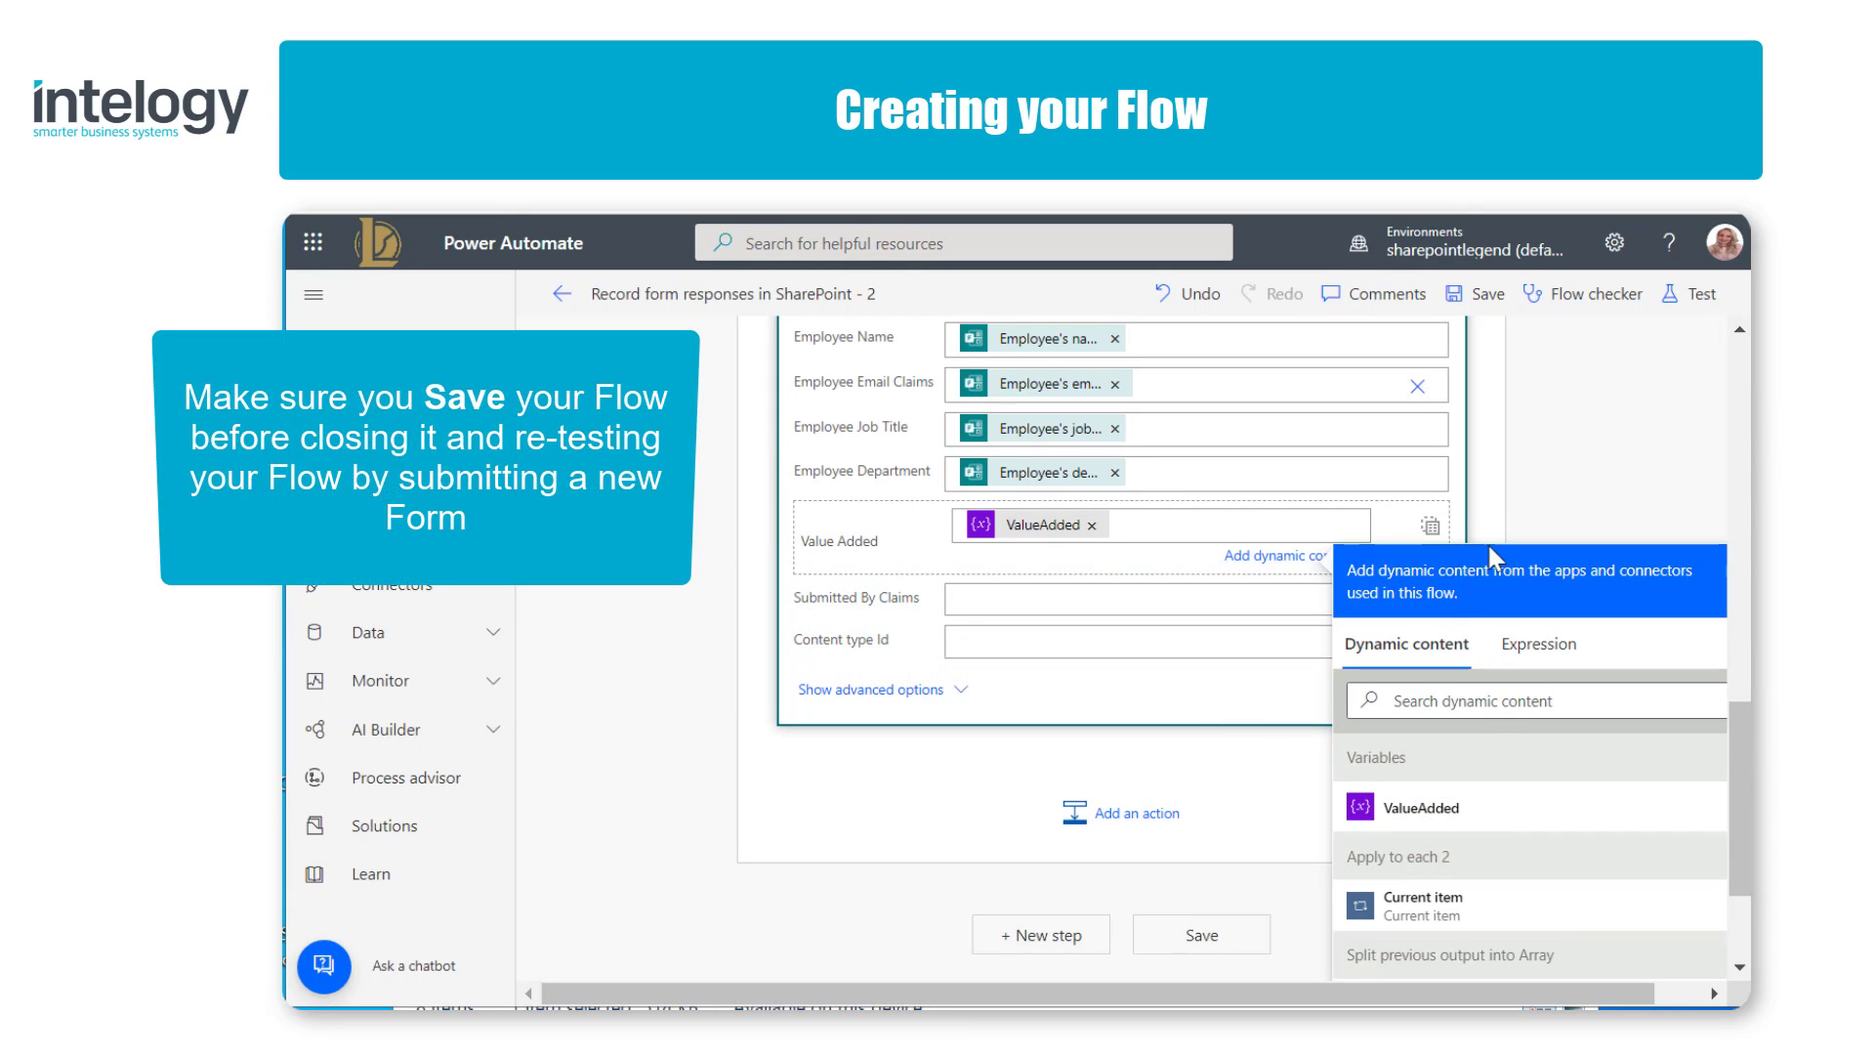
left_click(1484, 296)
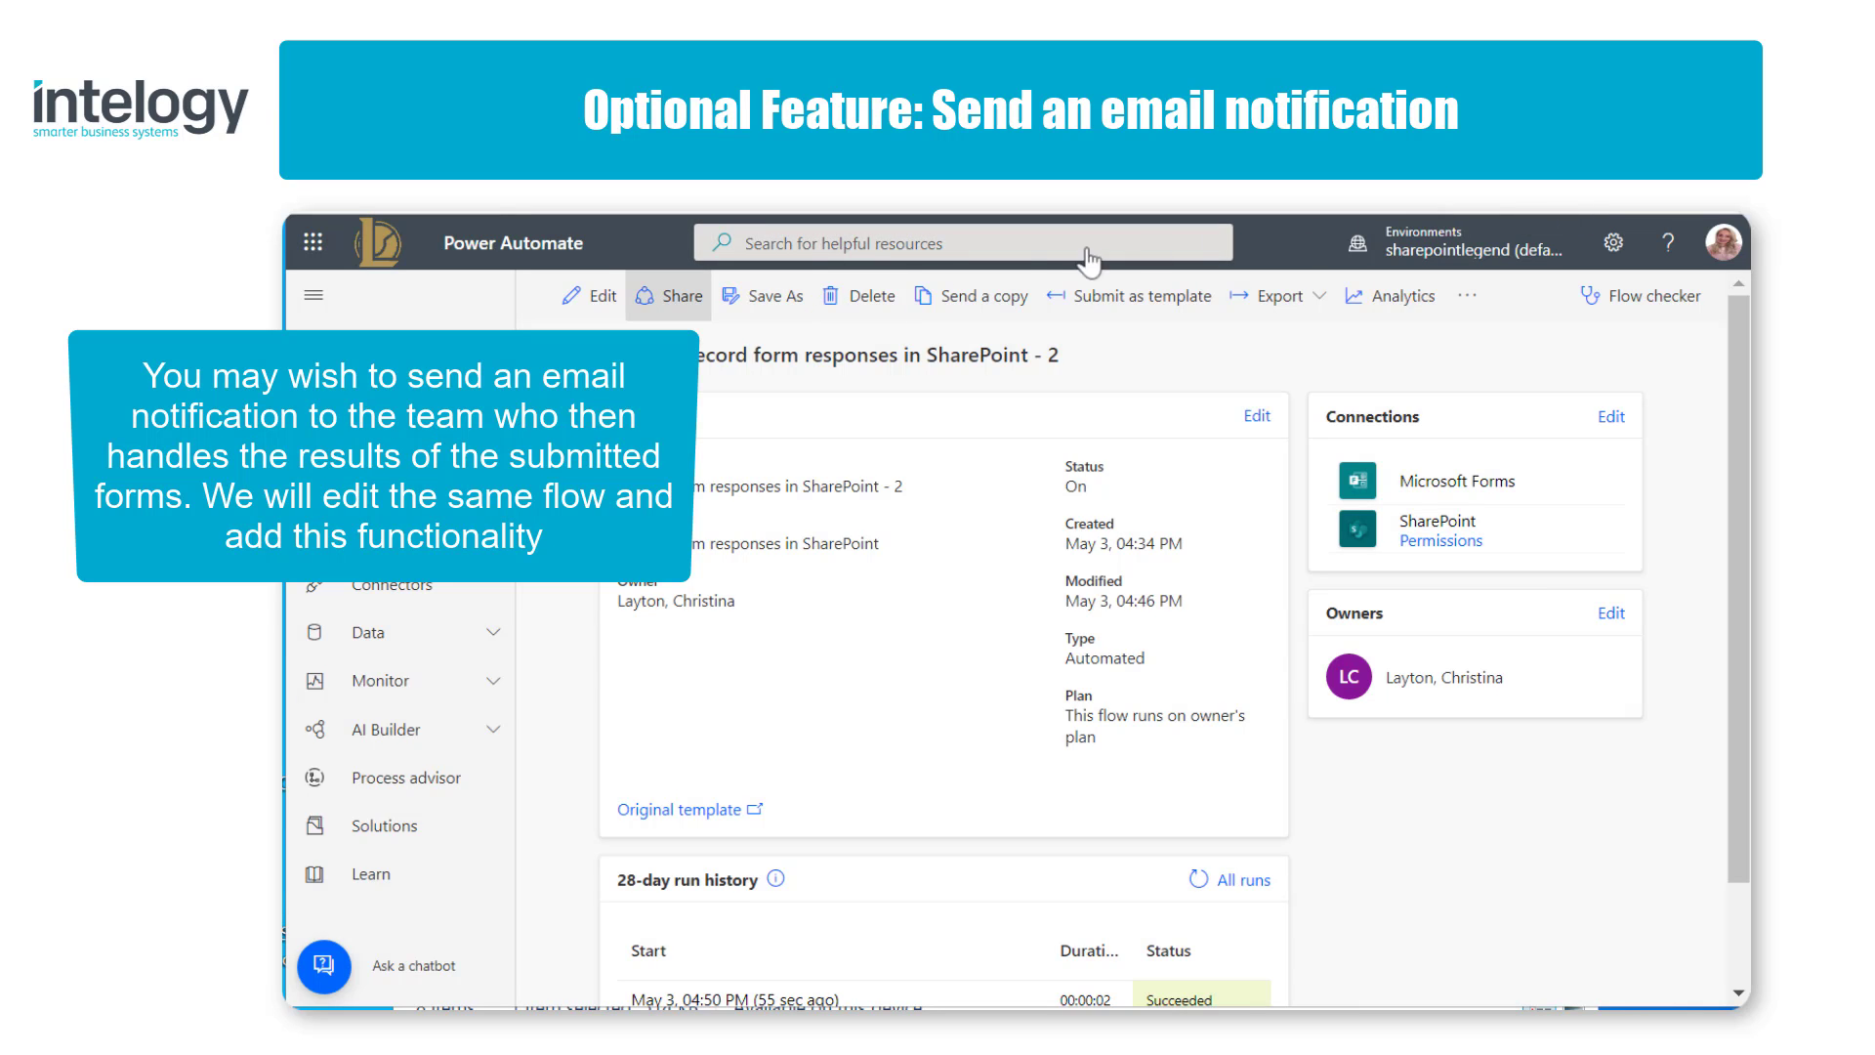
Step: Edit the flow and add an Office 365 Outlook Send an email (V2) action after Create item inside Apply to each
left_click(591, 296)
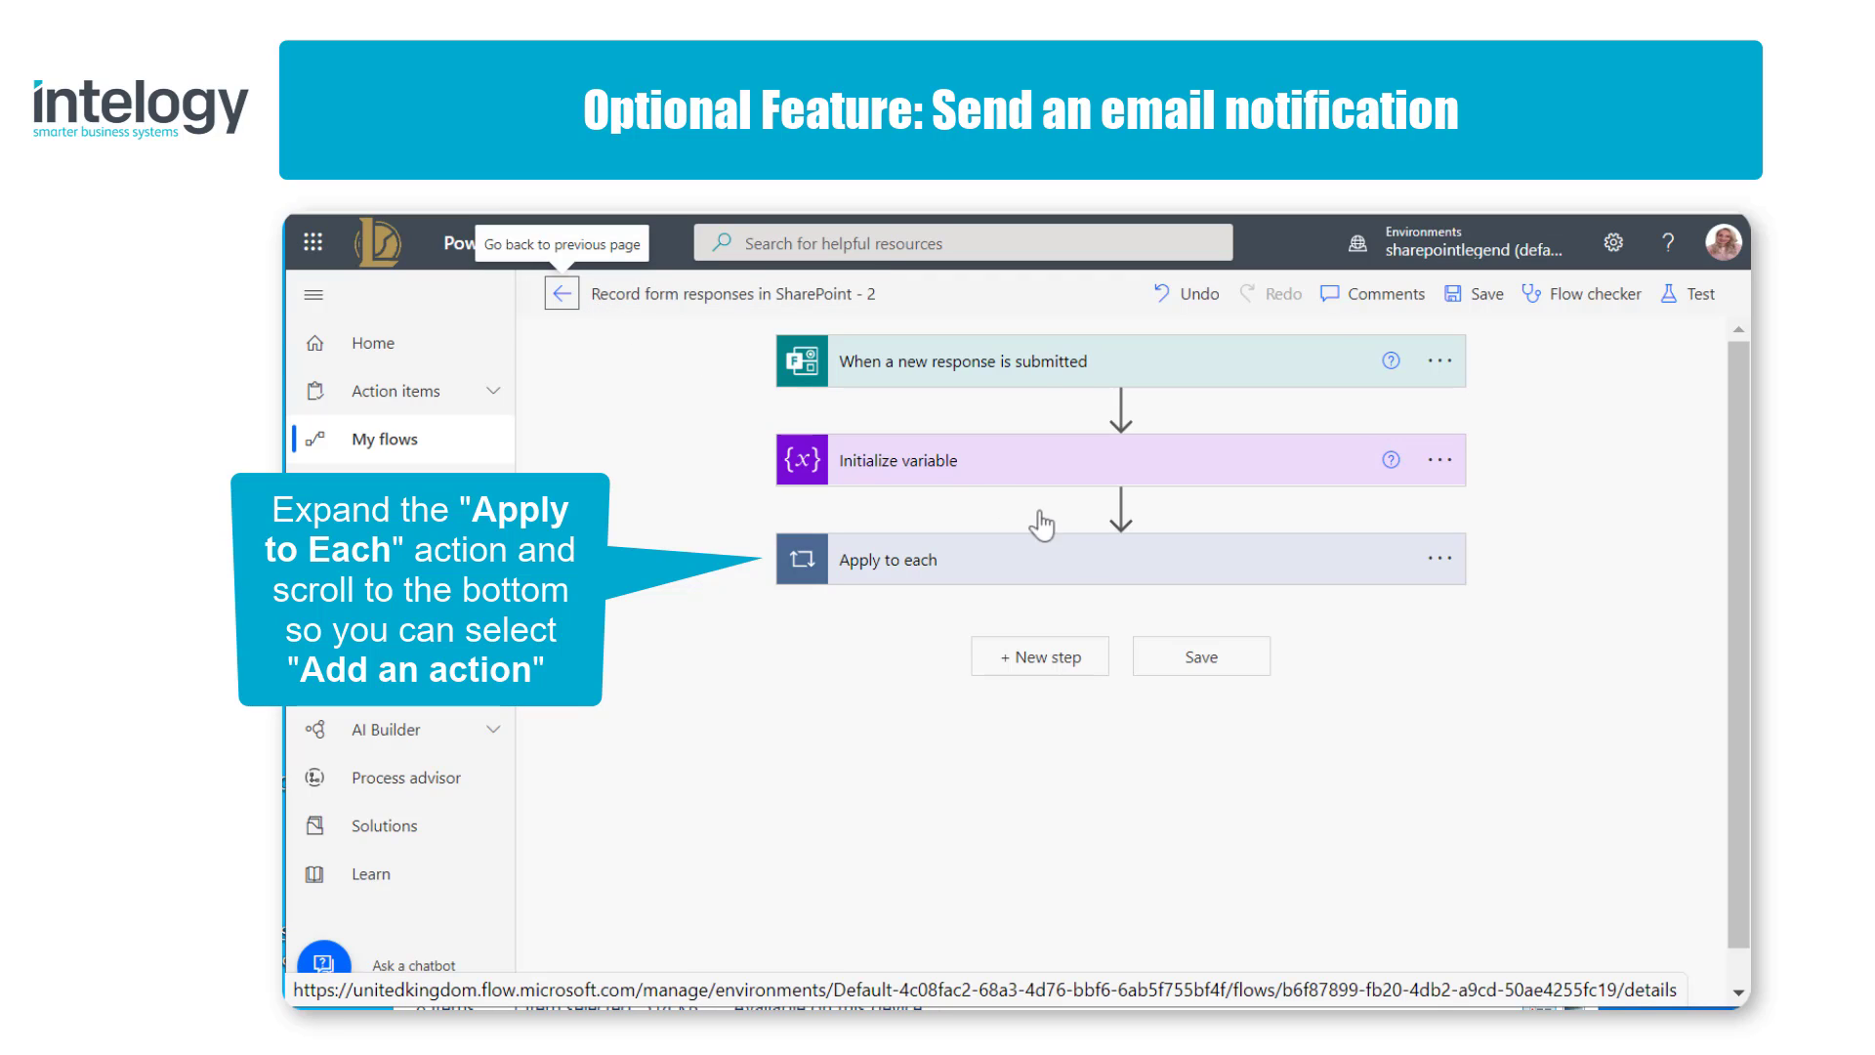
left_click(1146, 576)
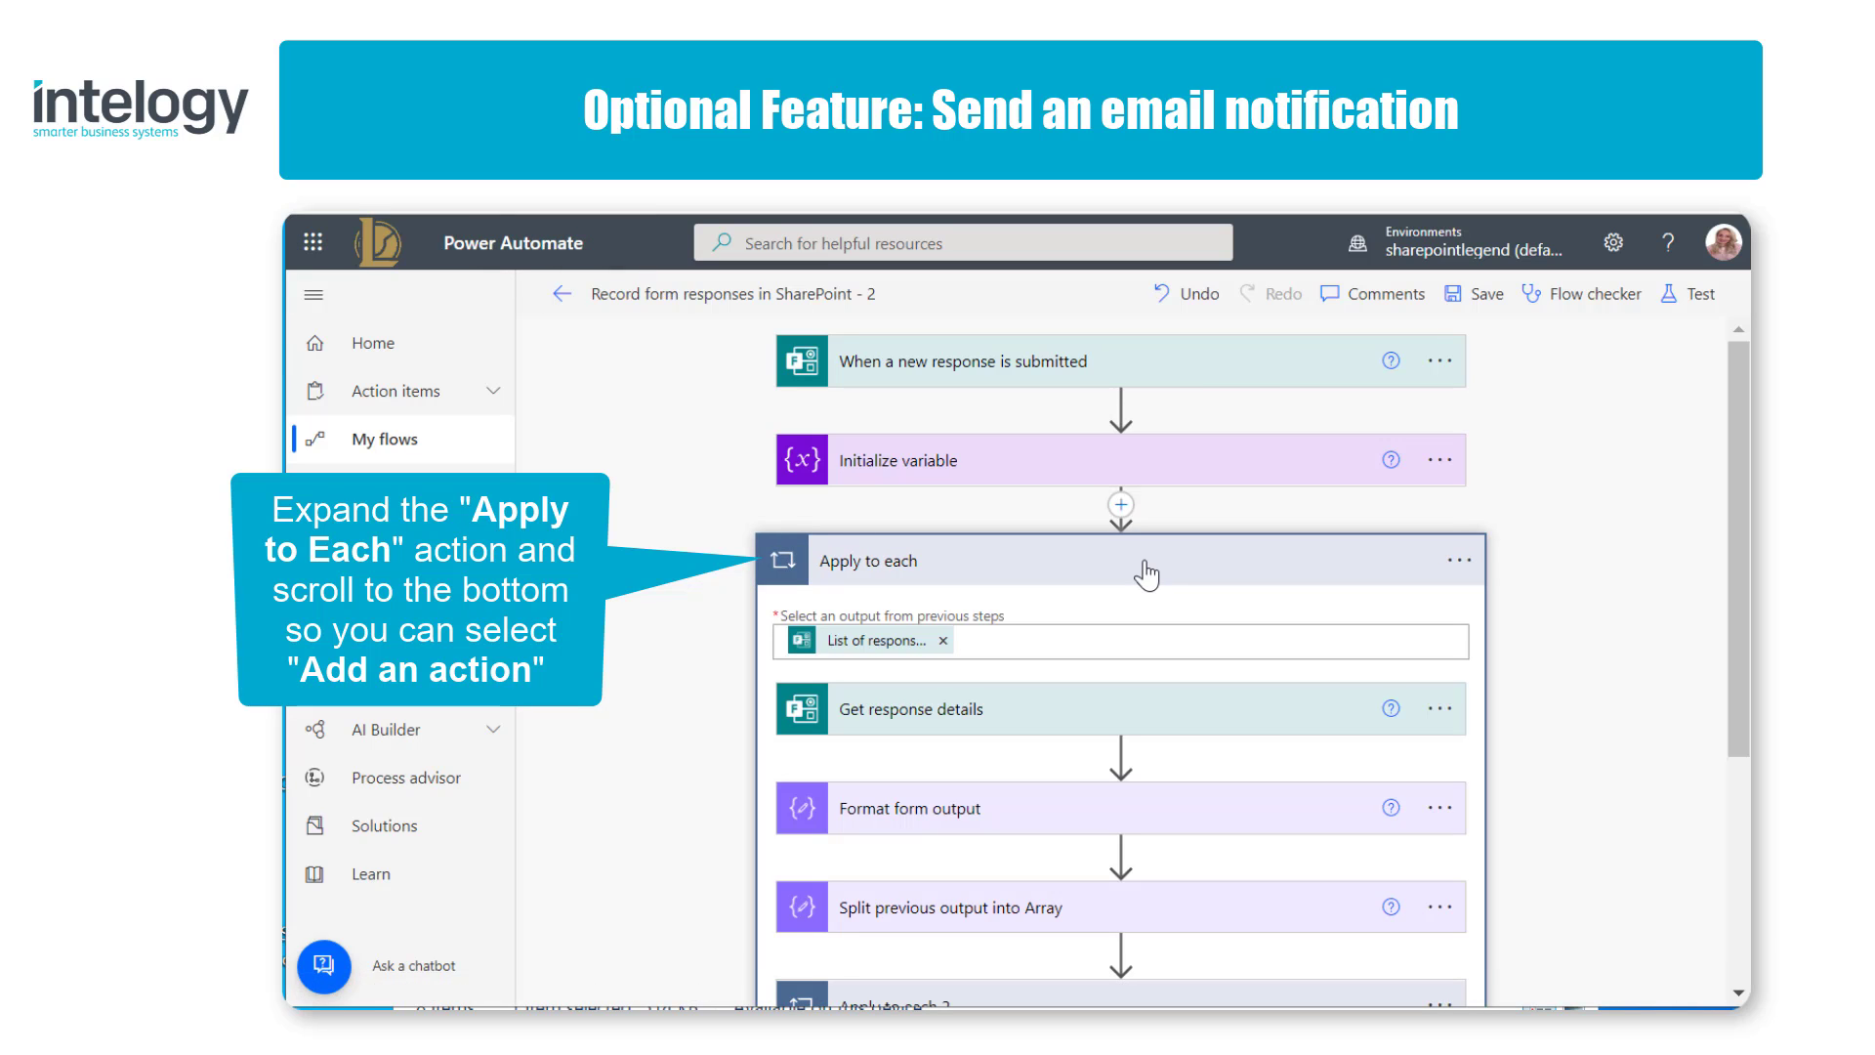
left_click_drag(1738, 568, 1748, 810)
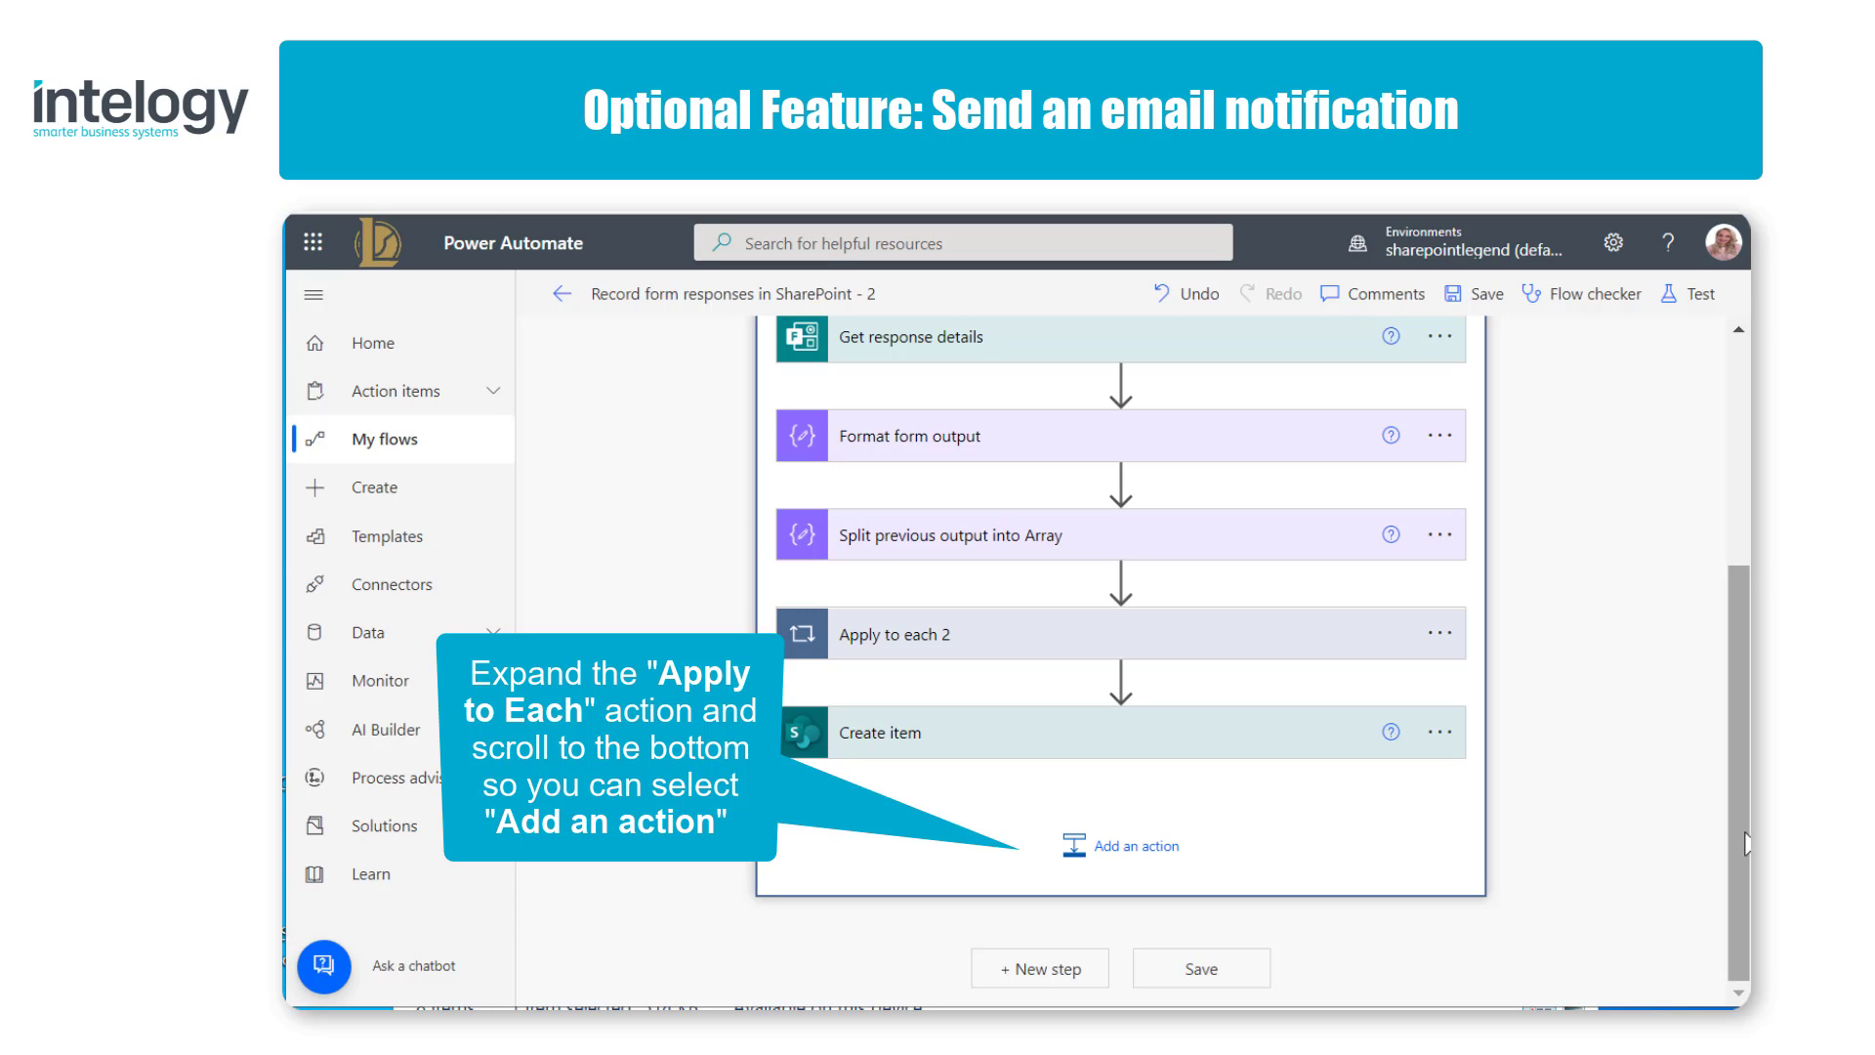
left_click(1150, 853)
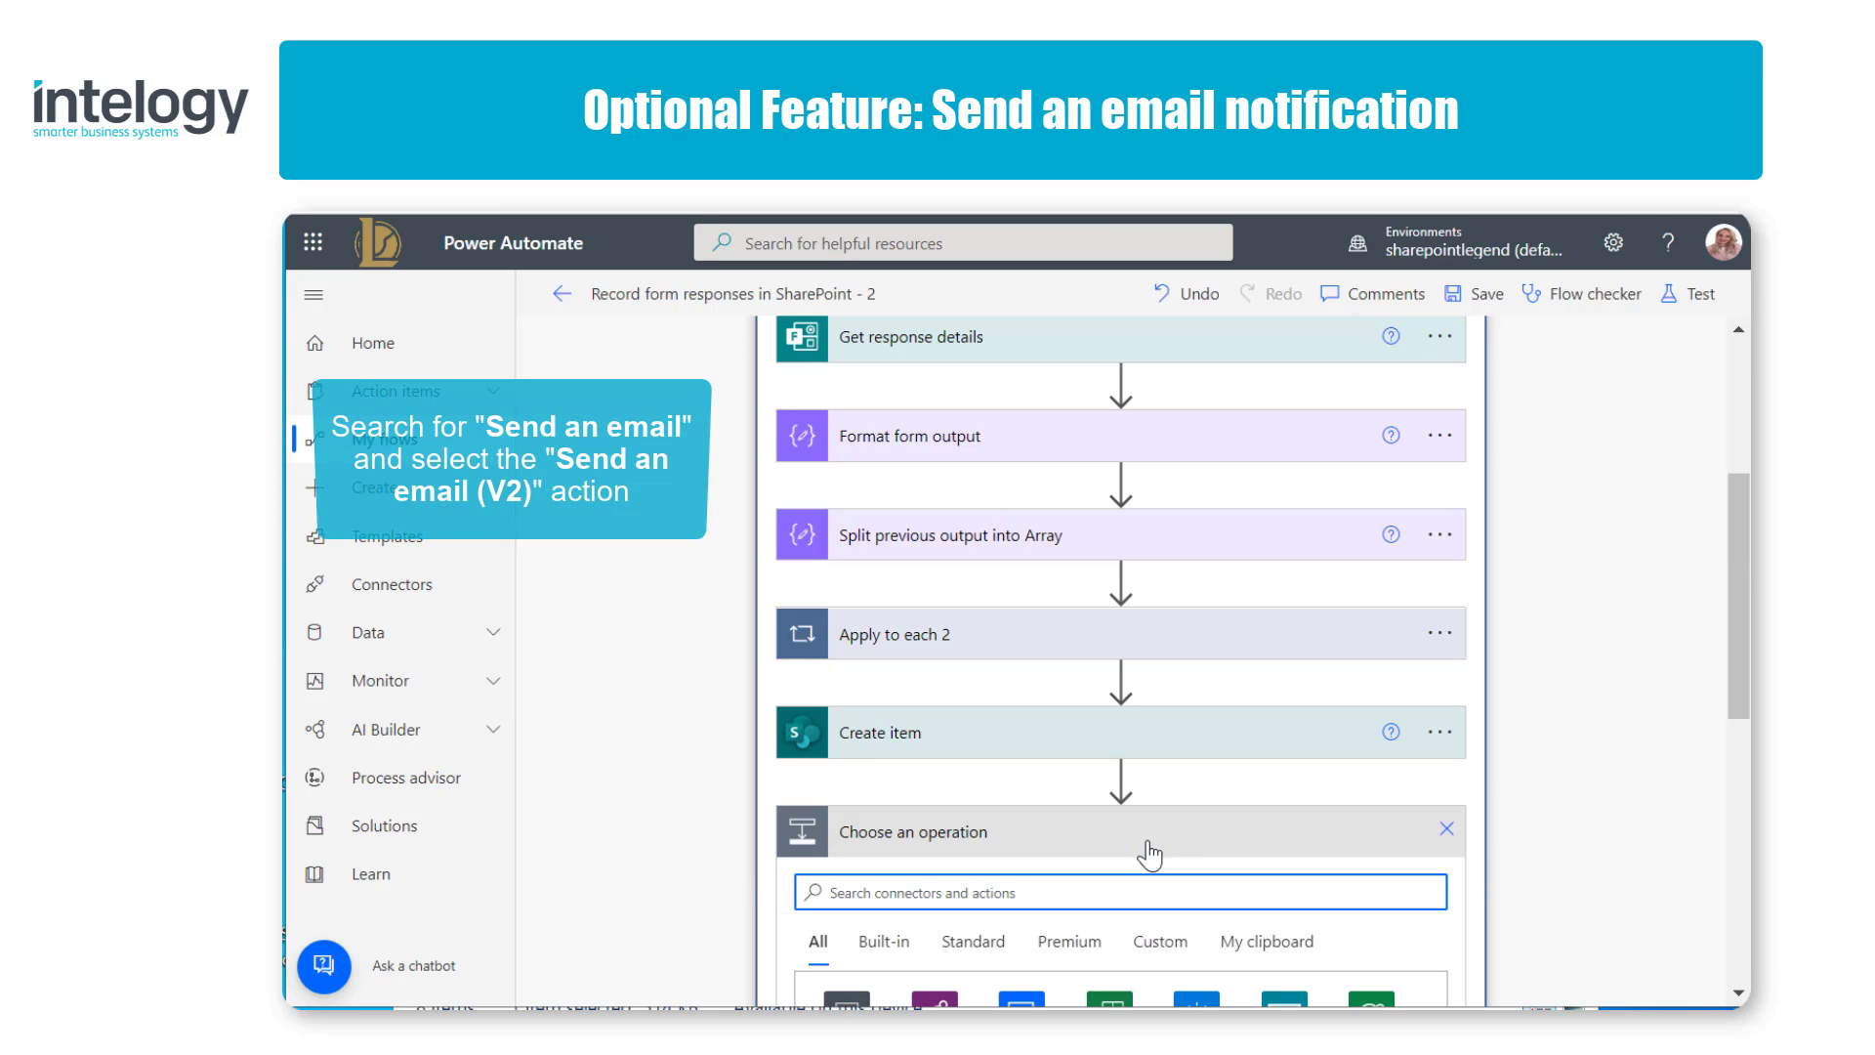
left_click_drag(1738, 708, 1735, 877)
type("S")
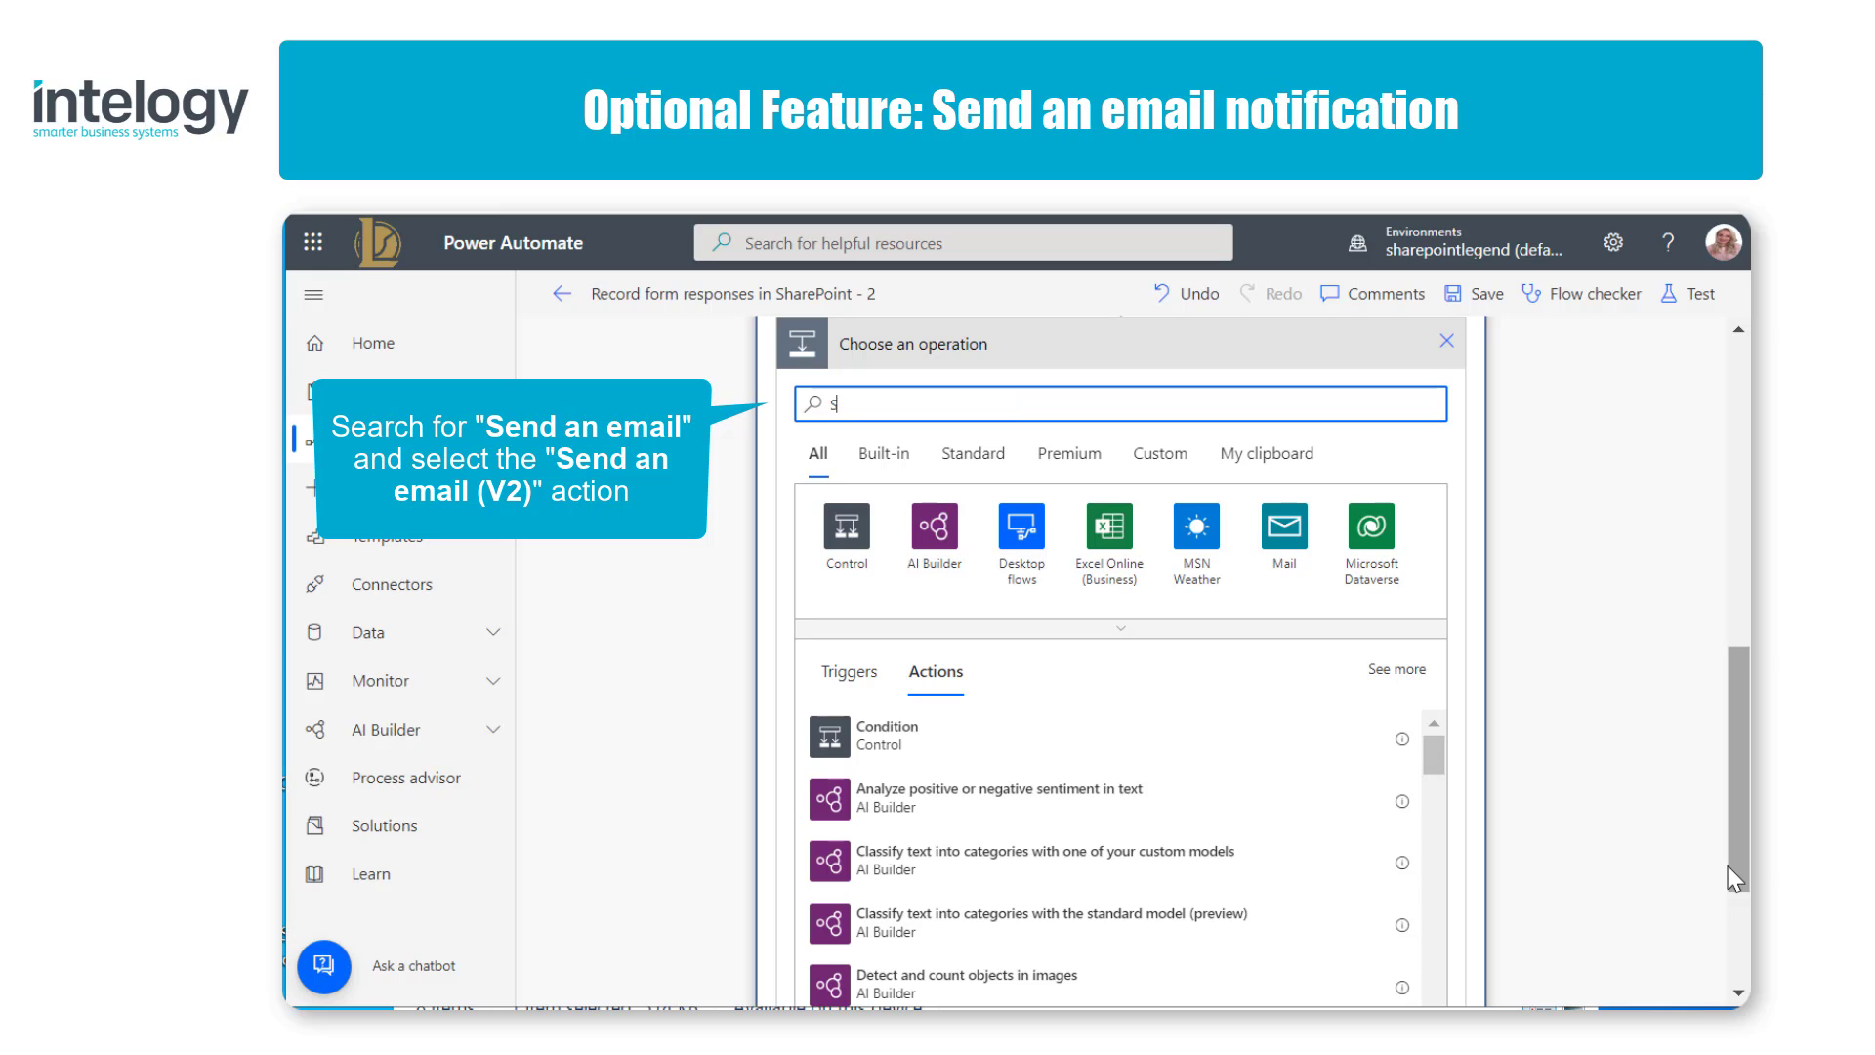
type("end an")
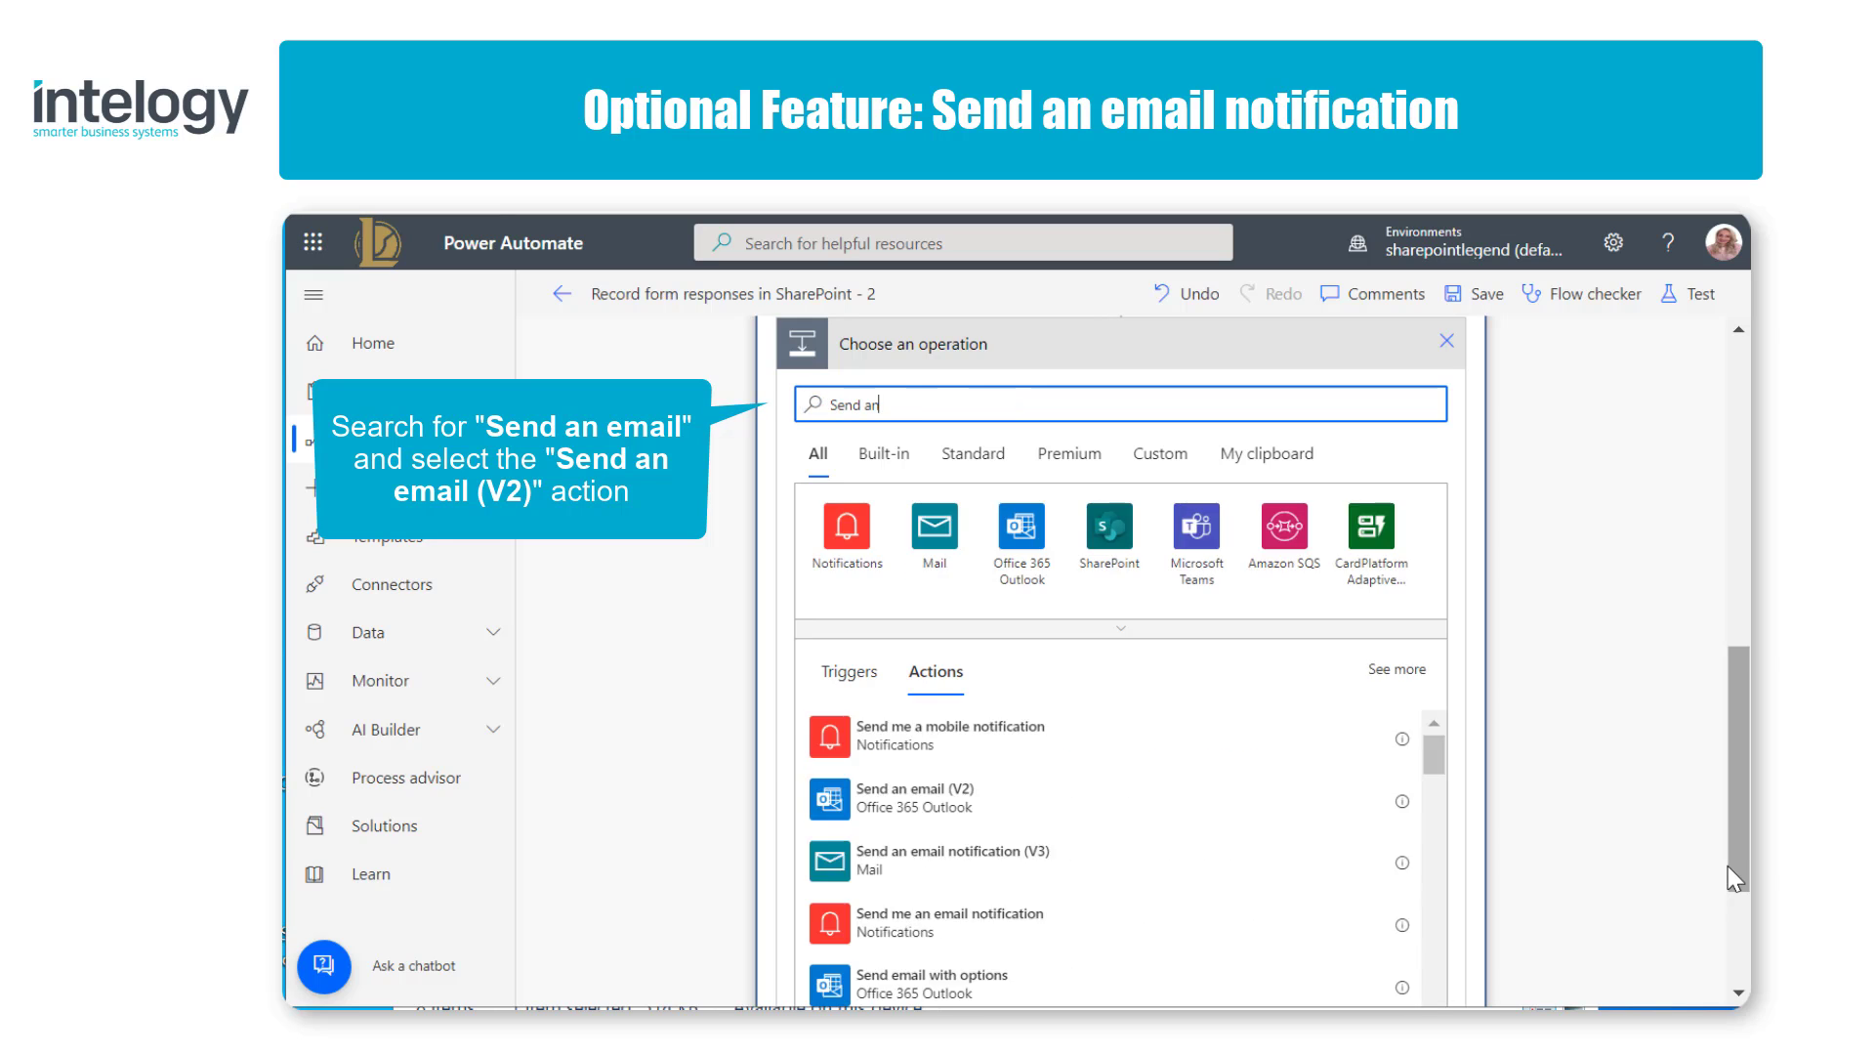
type(" email")
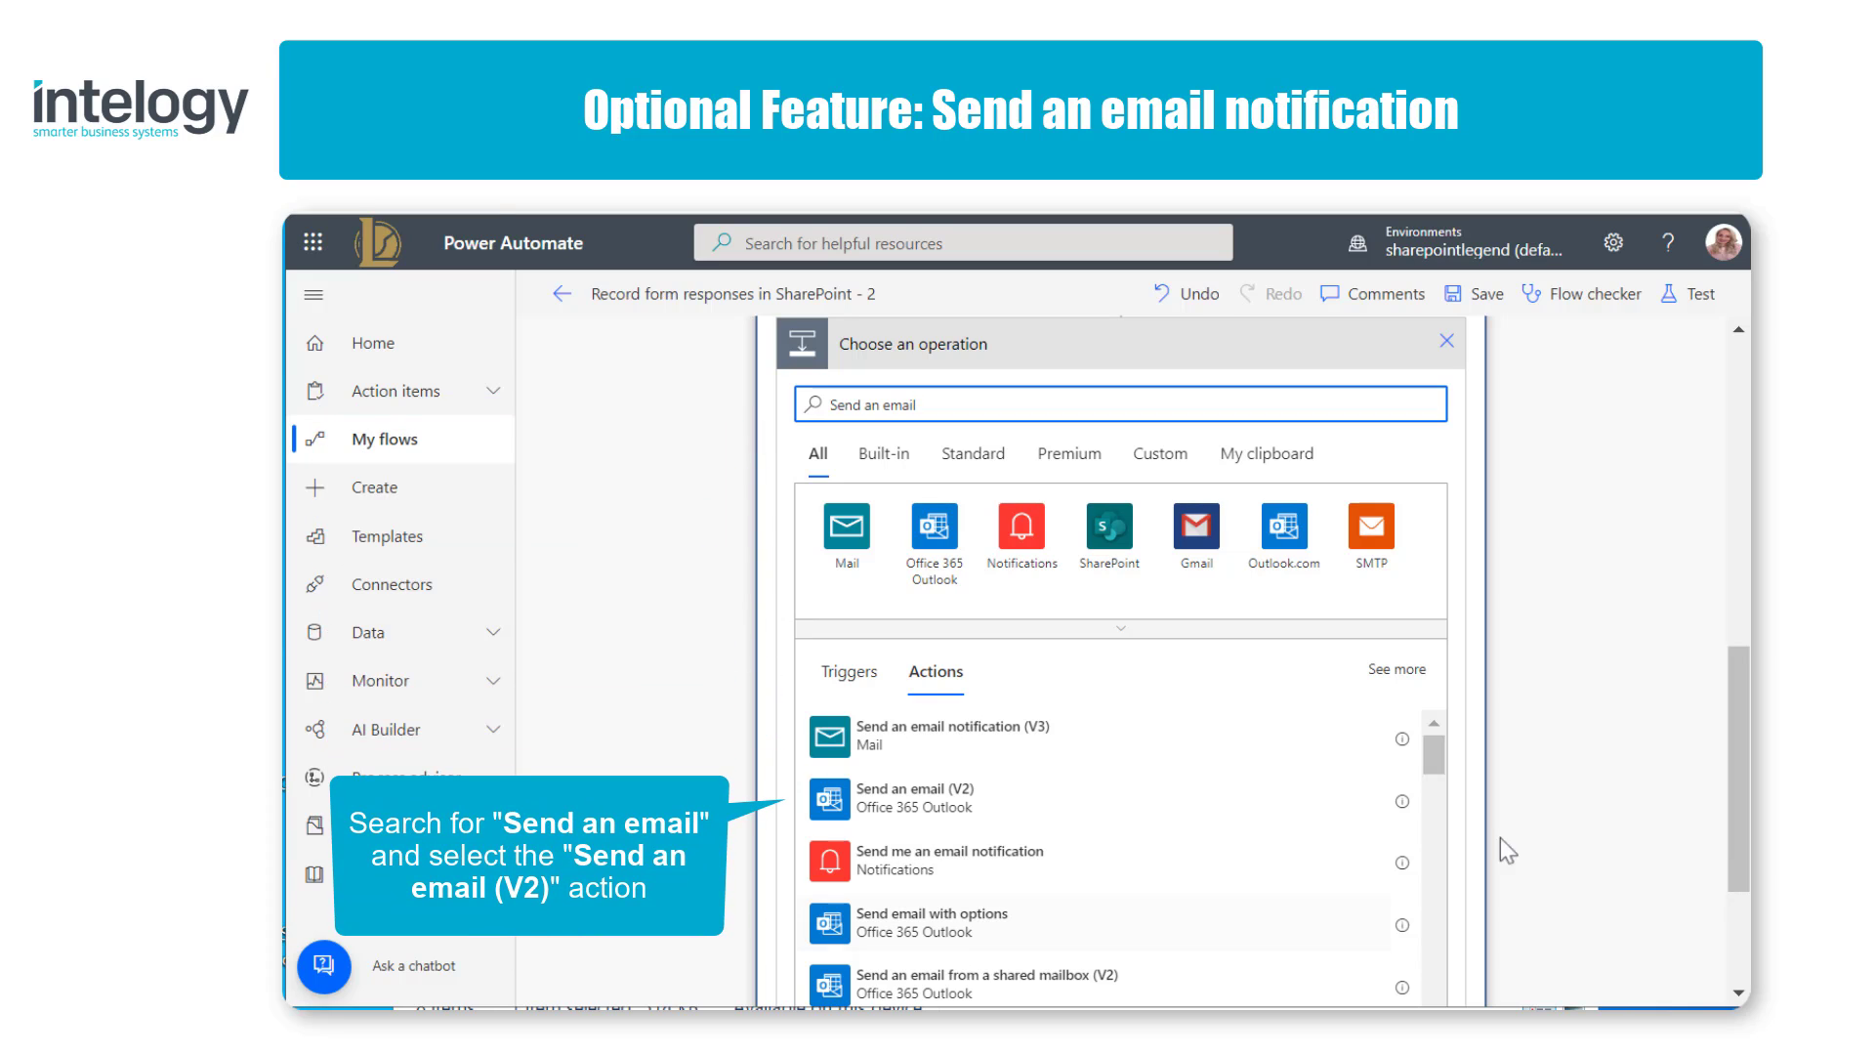
left_click(1124, 803)
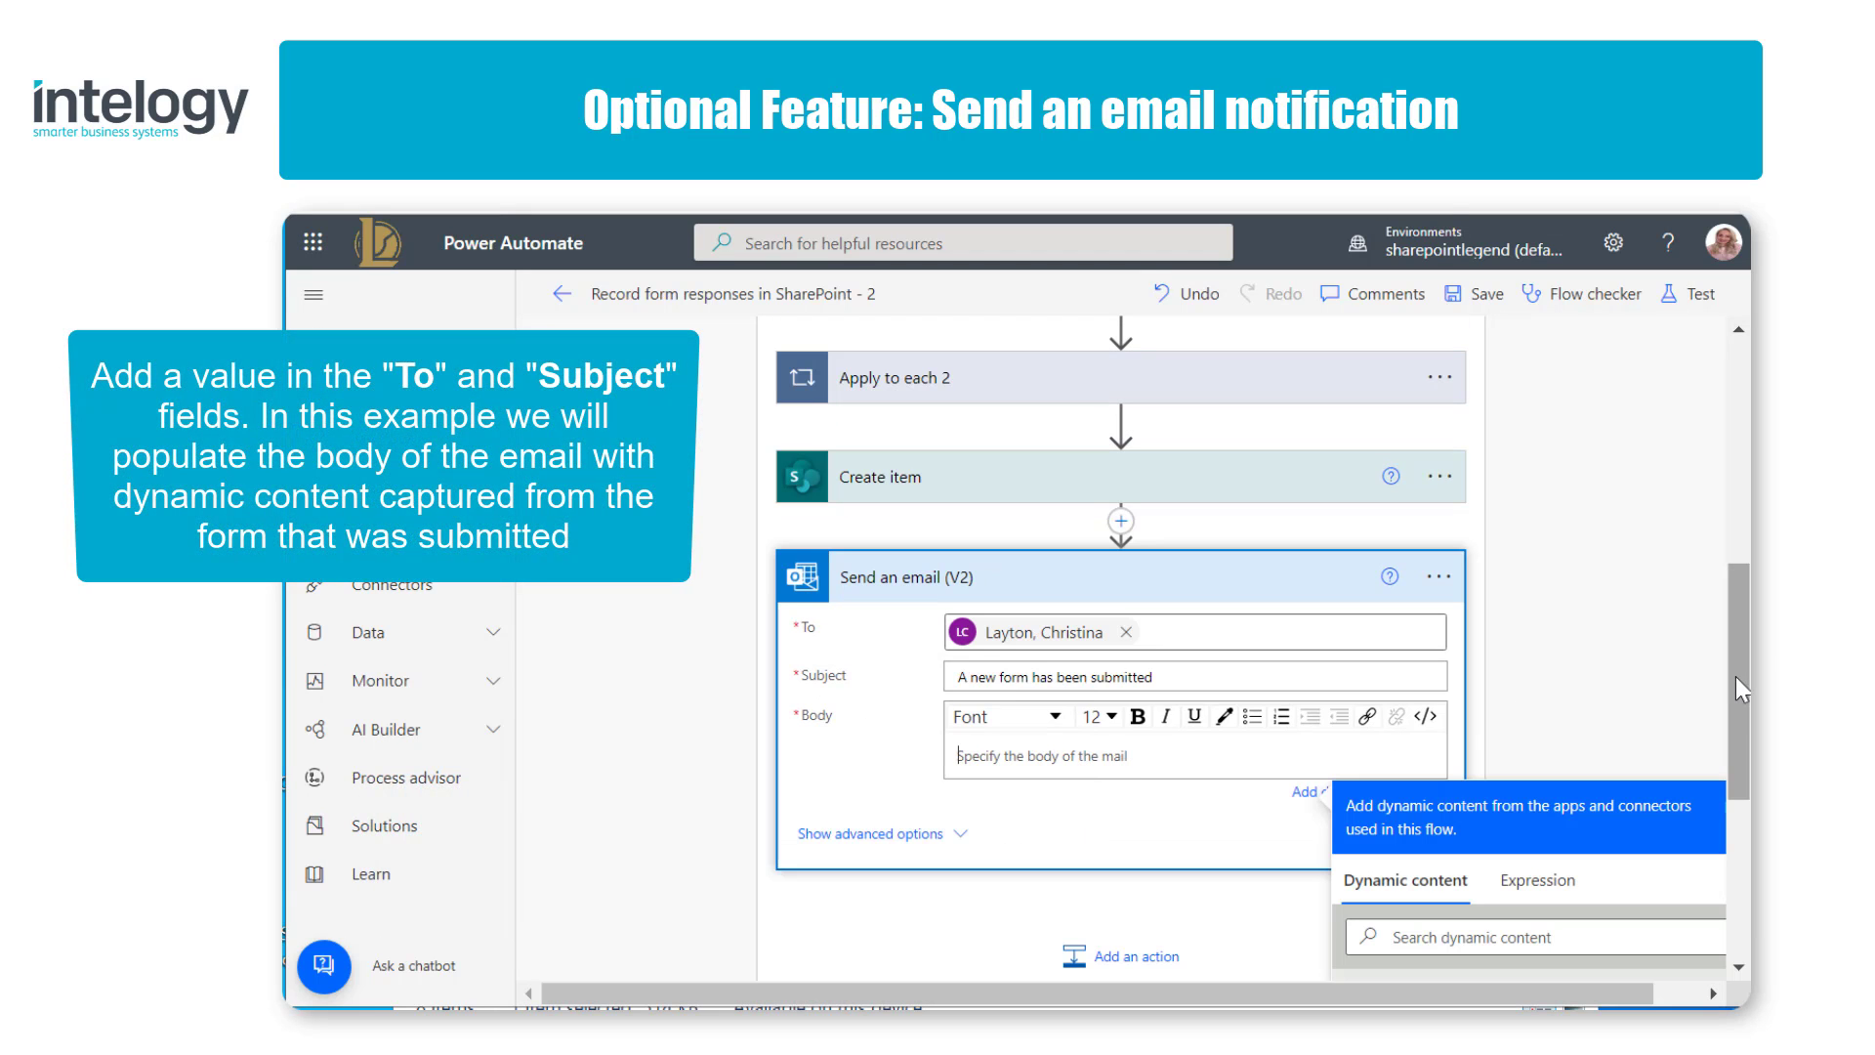
Step: Start the email body with the line "The following Staff recognition form has been submitted for:"
left_click_drag(1736, 677, 1709, 789)
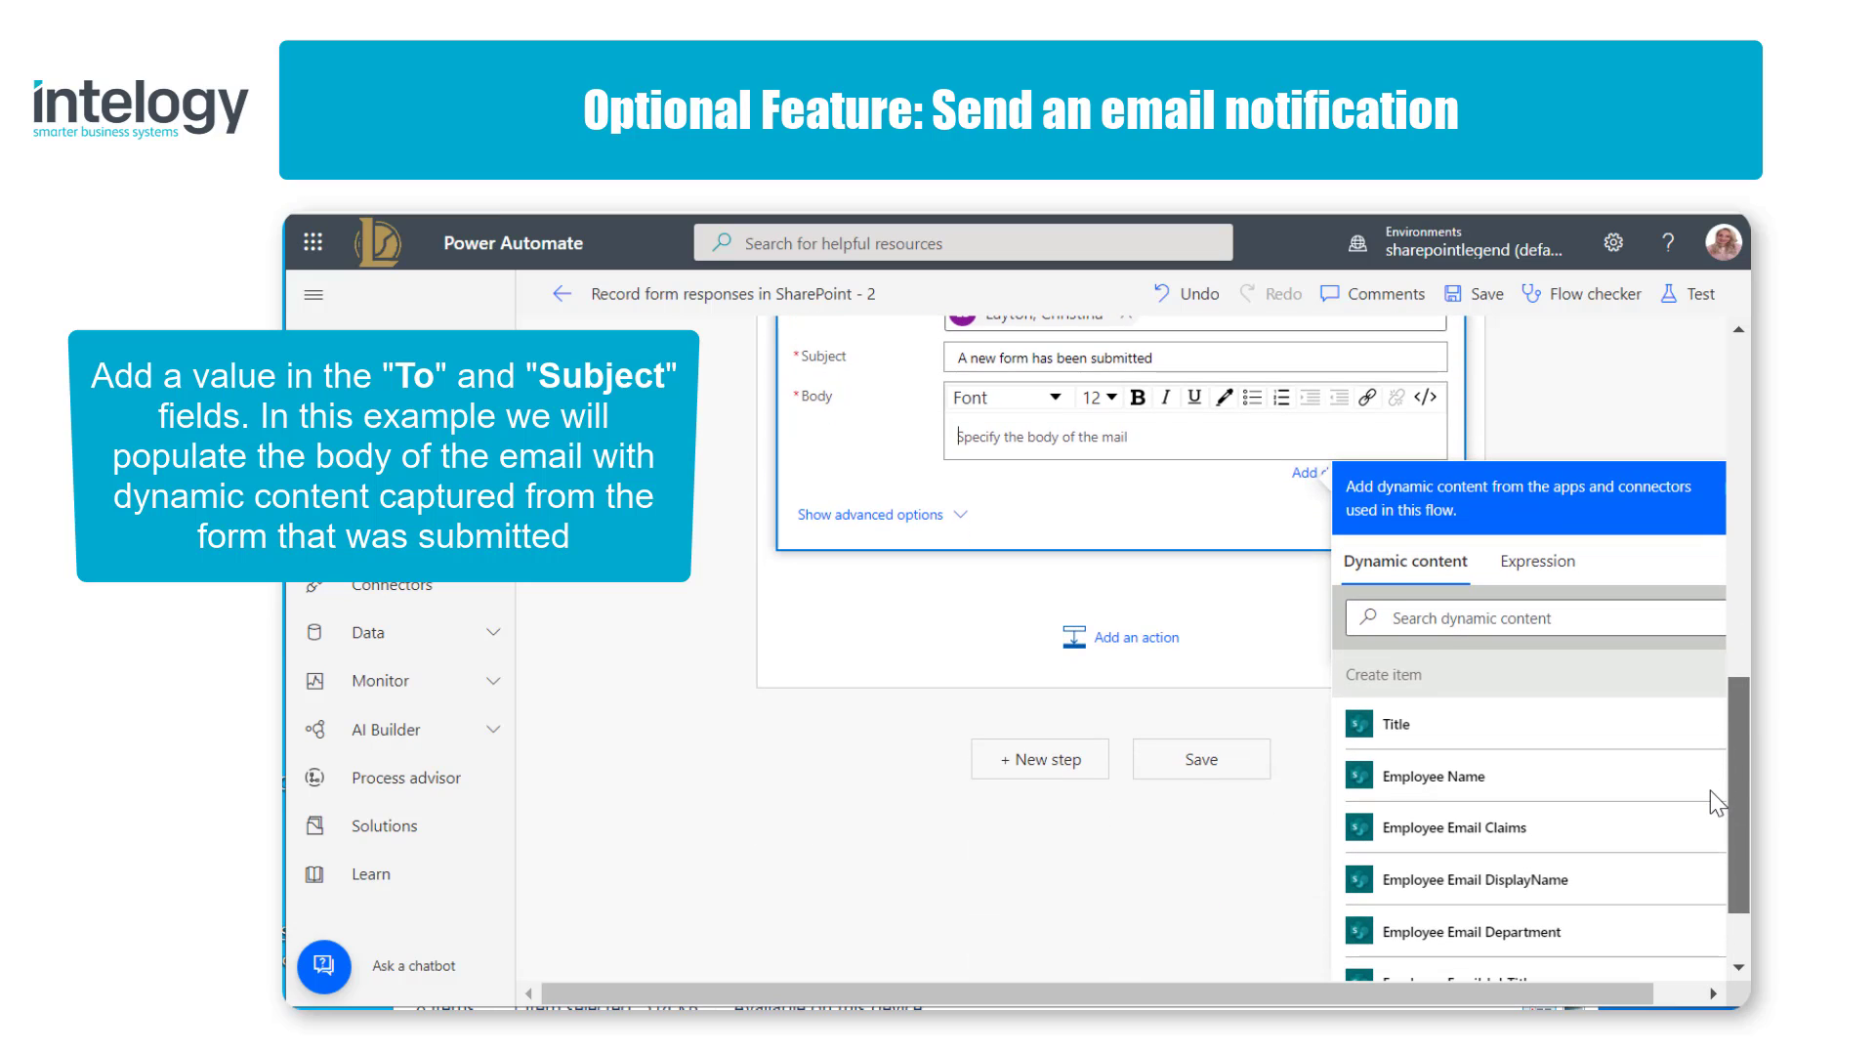
type("The ")
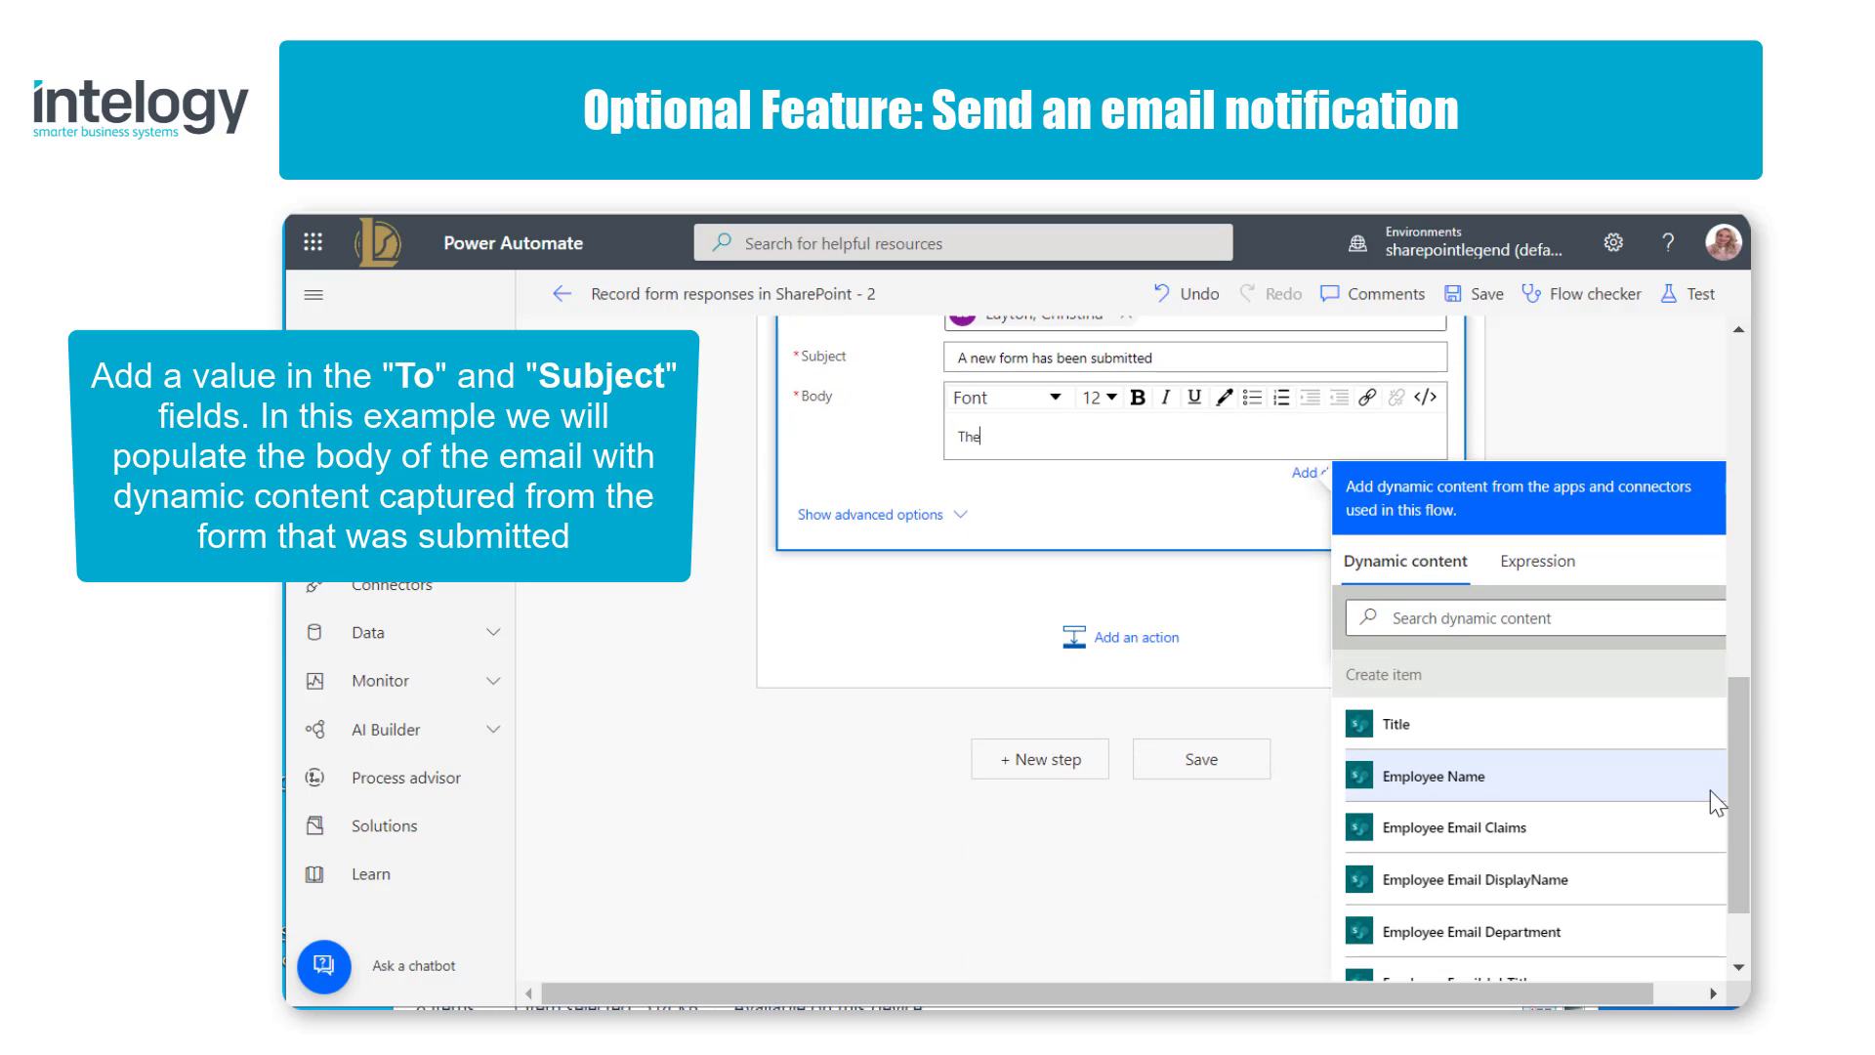
type("following Staff recognition form has been")
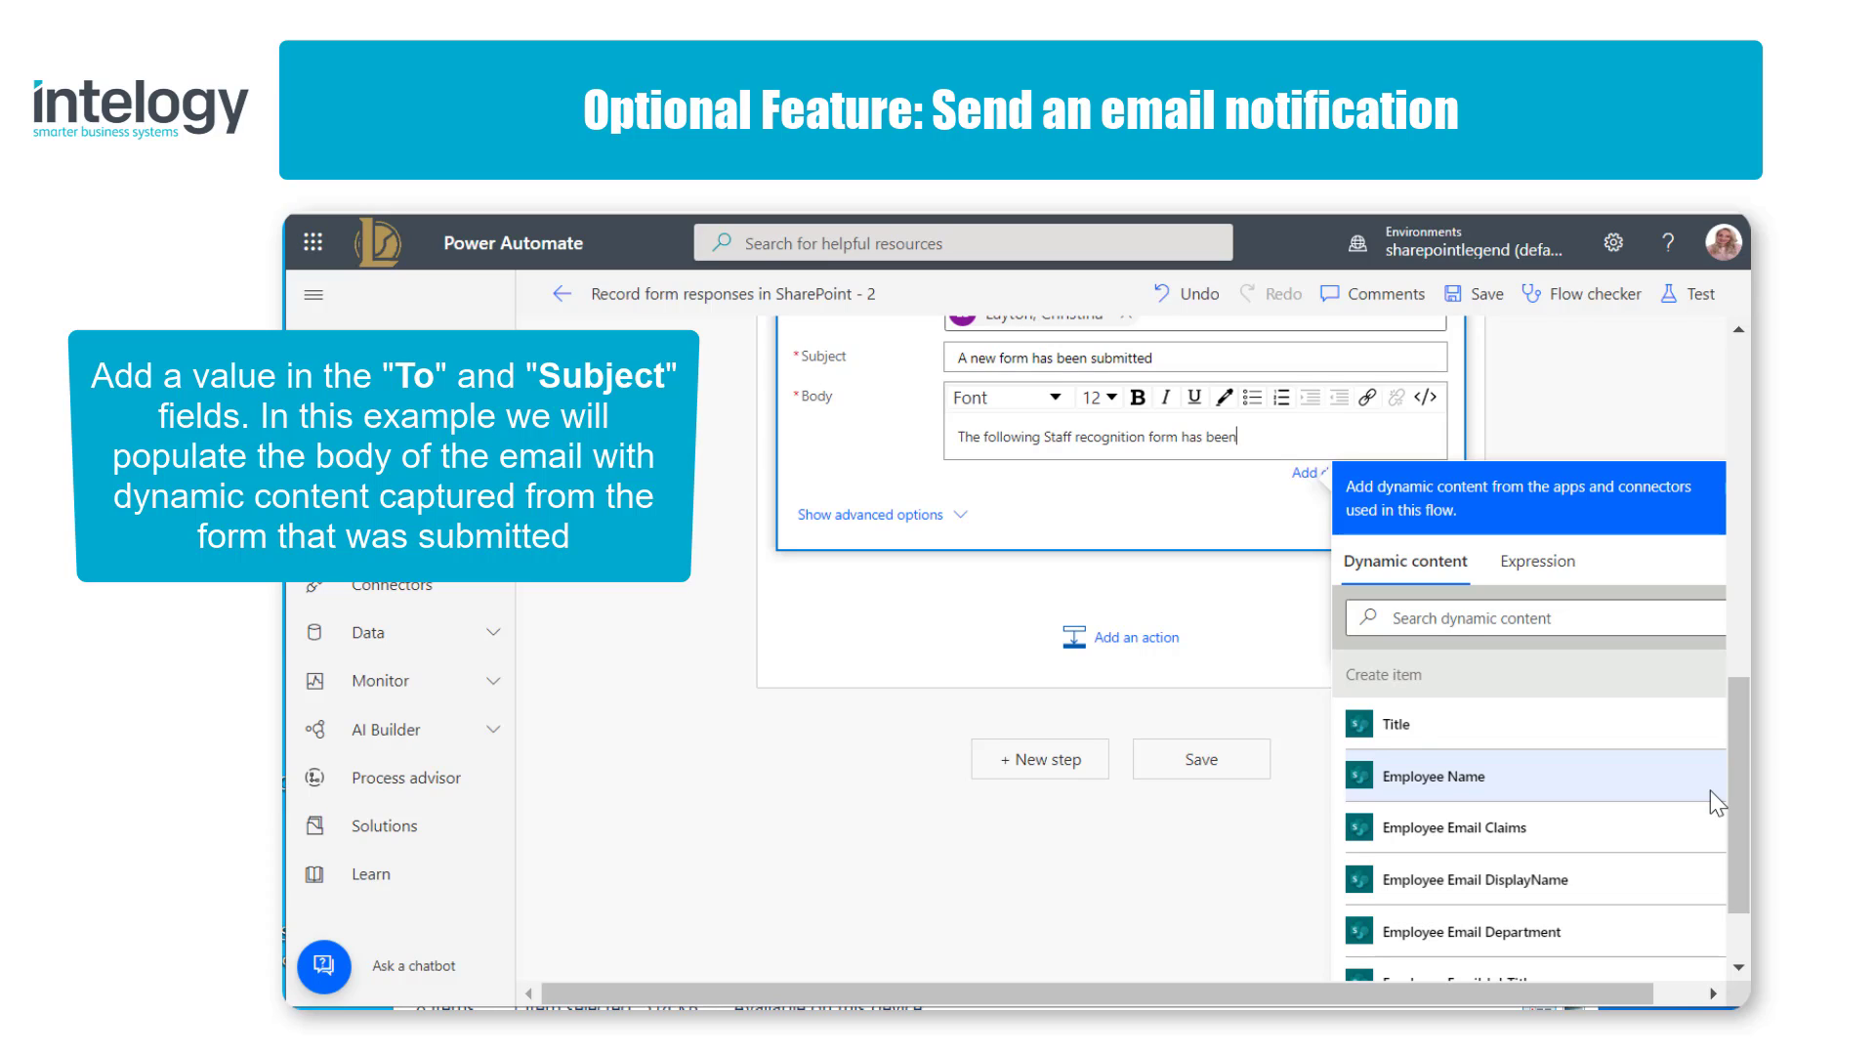
type(" submitted for")
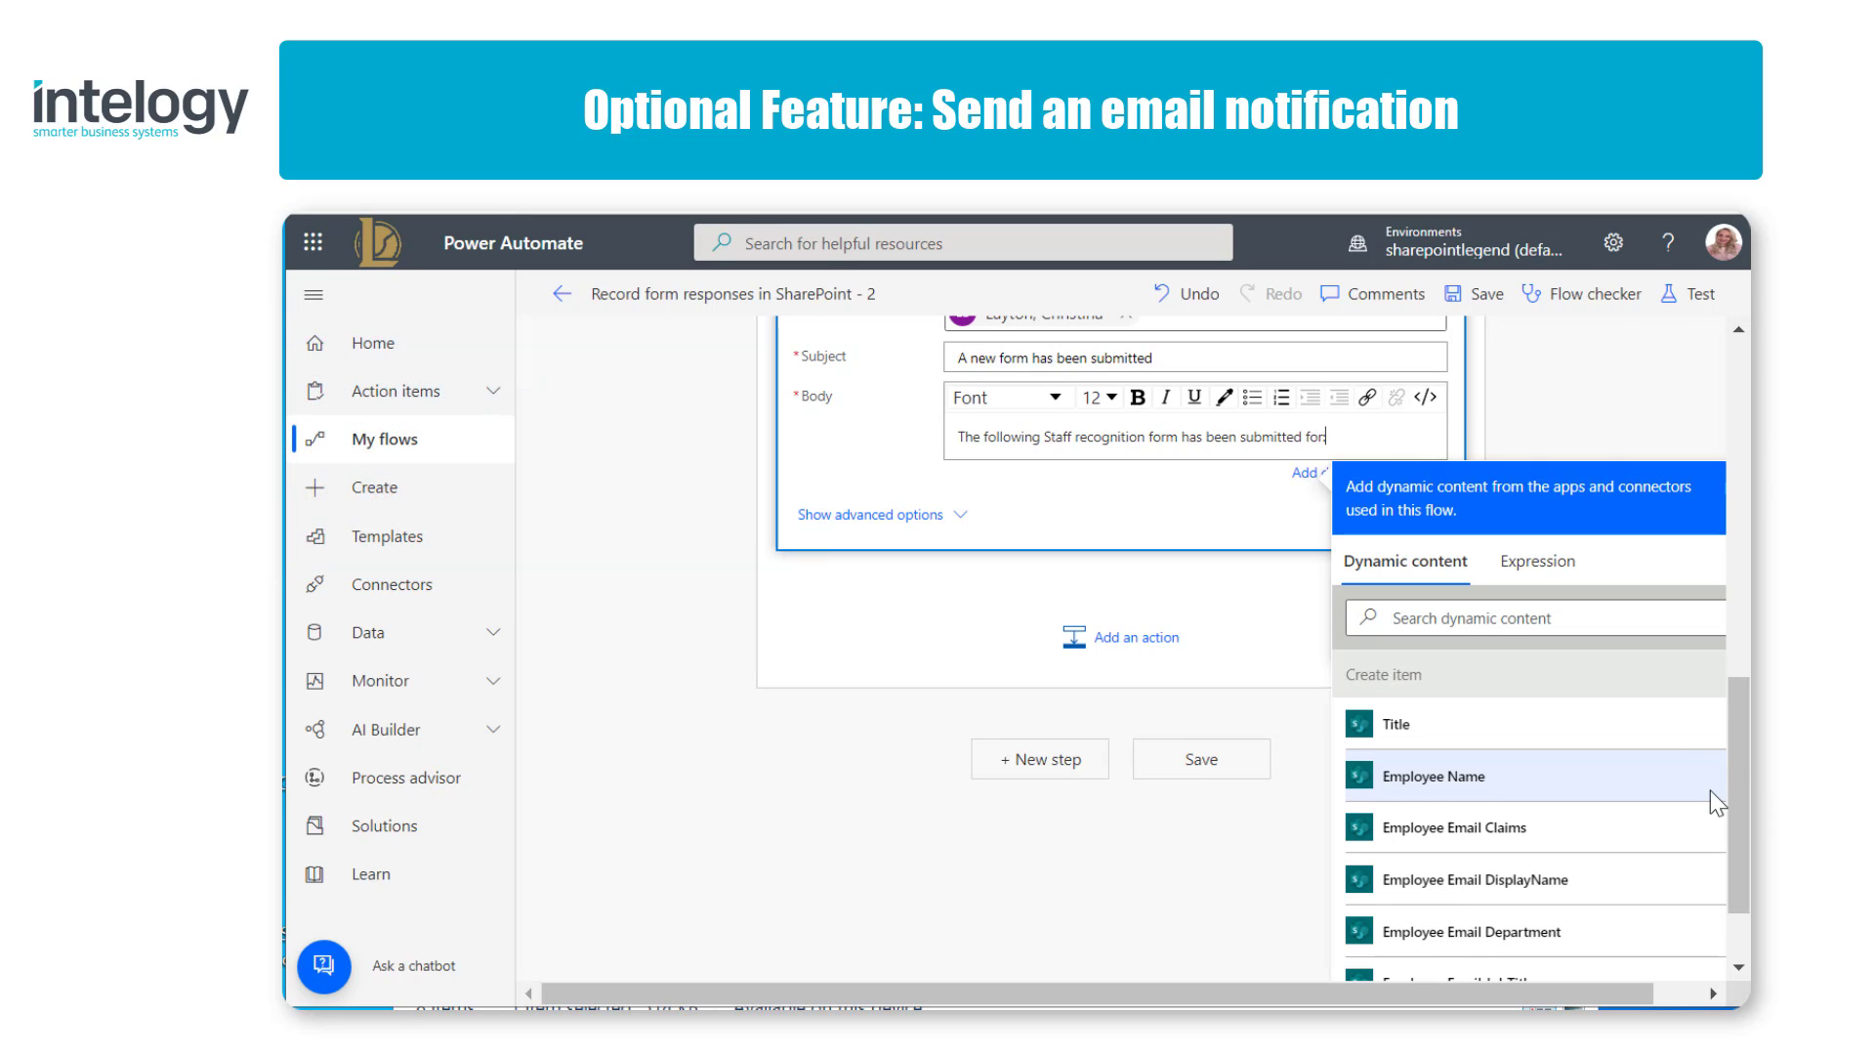
type(":")
key("Return")
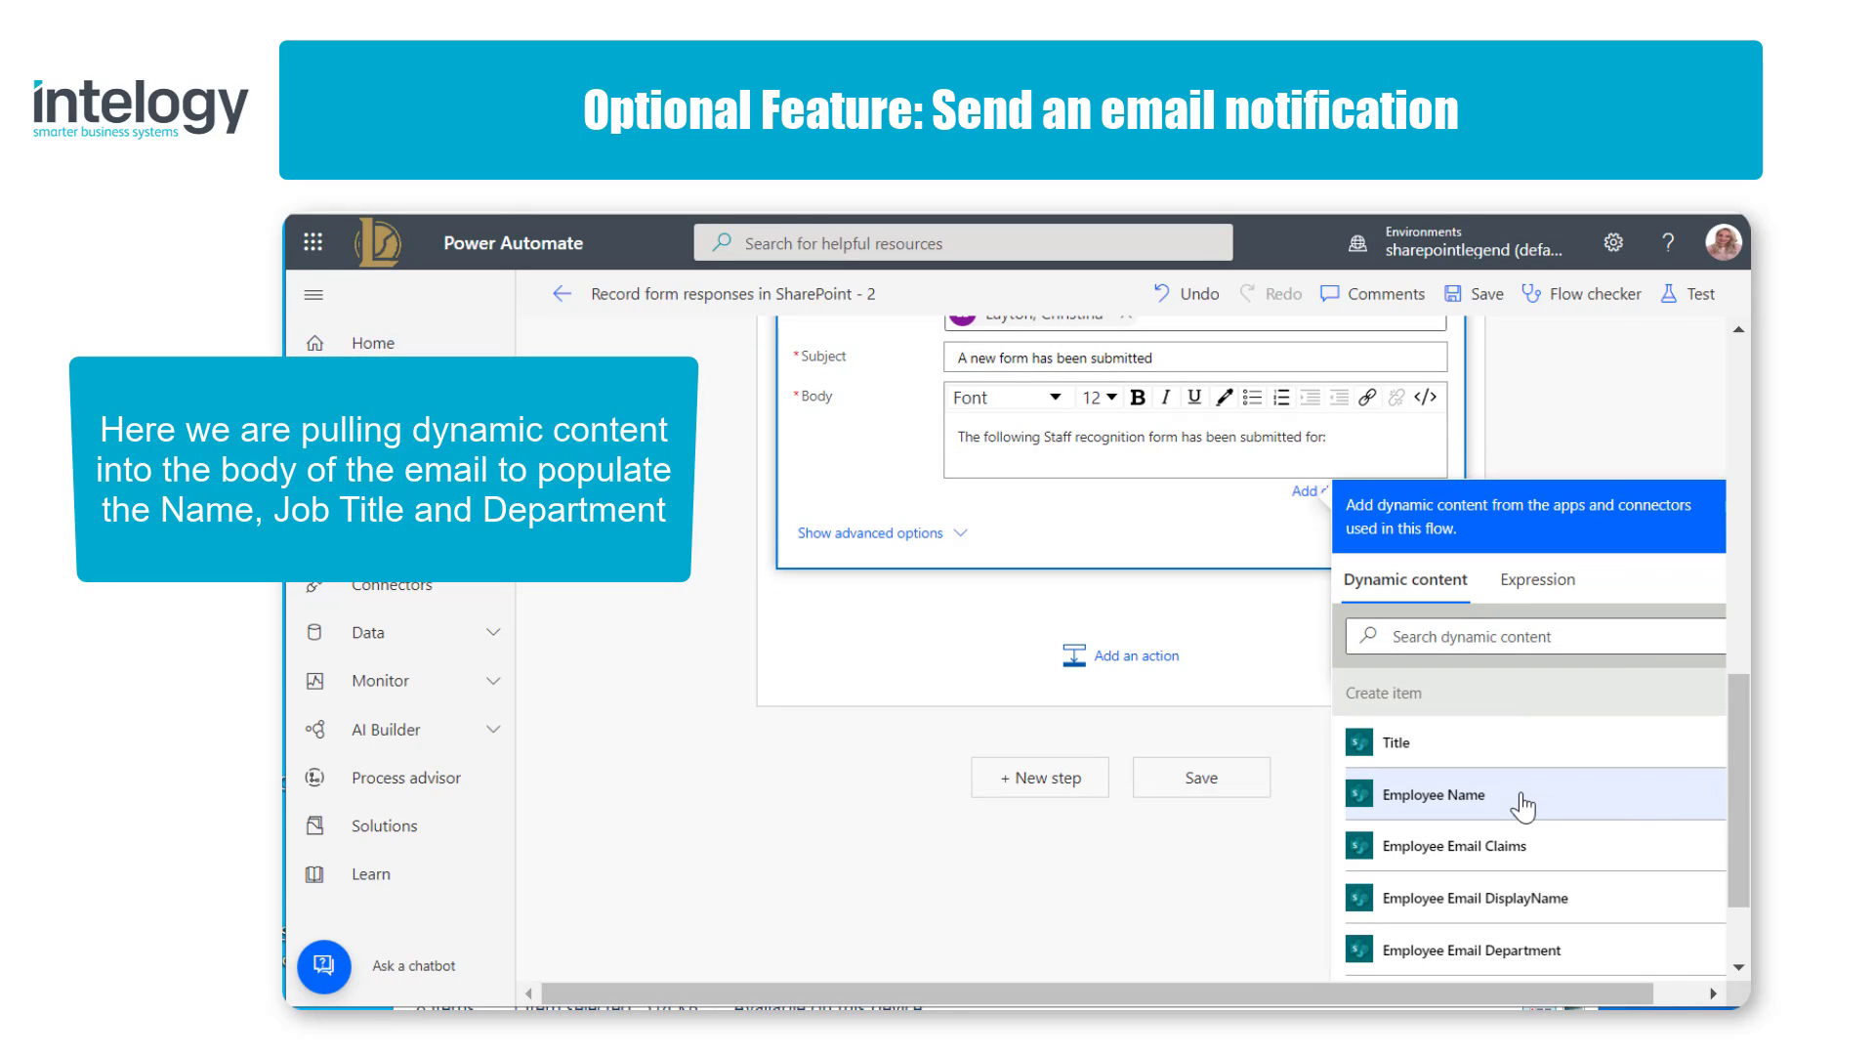
Step: Add "Name:" and "Job title:" lines to the email body, filled with the Employee Name and Employee Job Title dynamic content from Create item
type("Name:")
left_click(1474, 804)
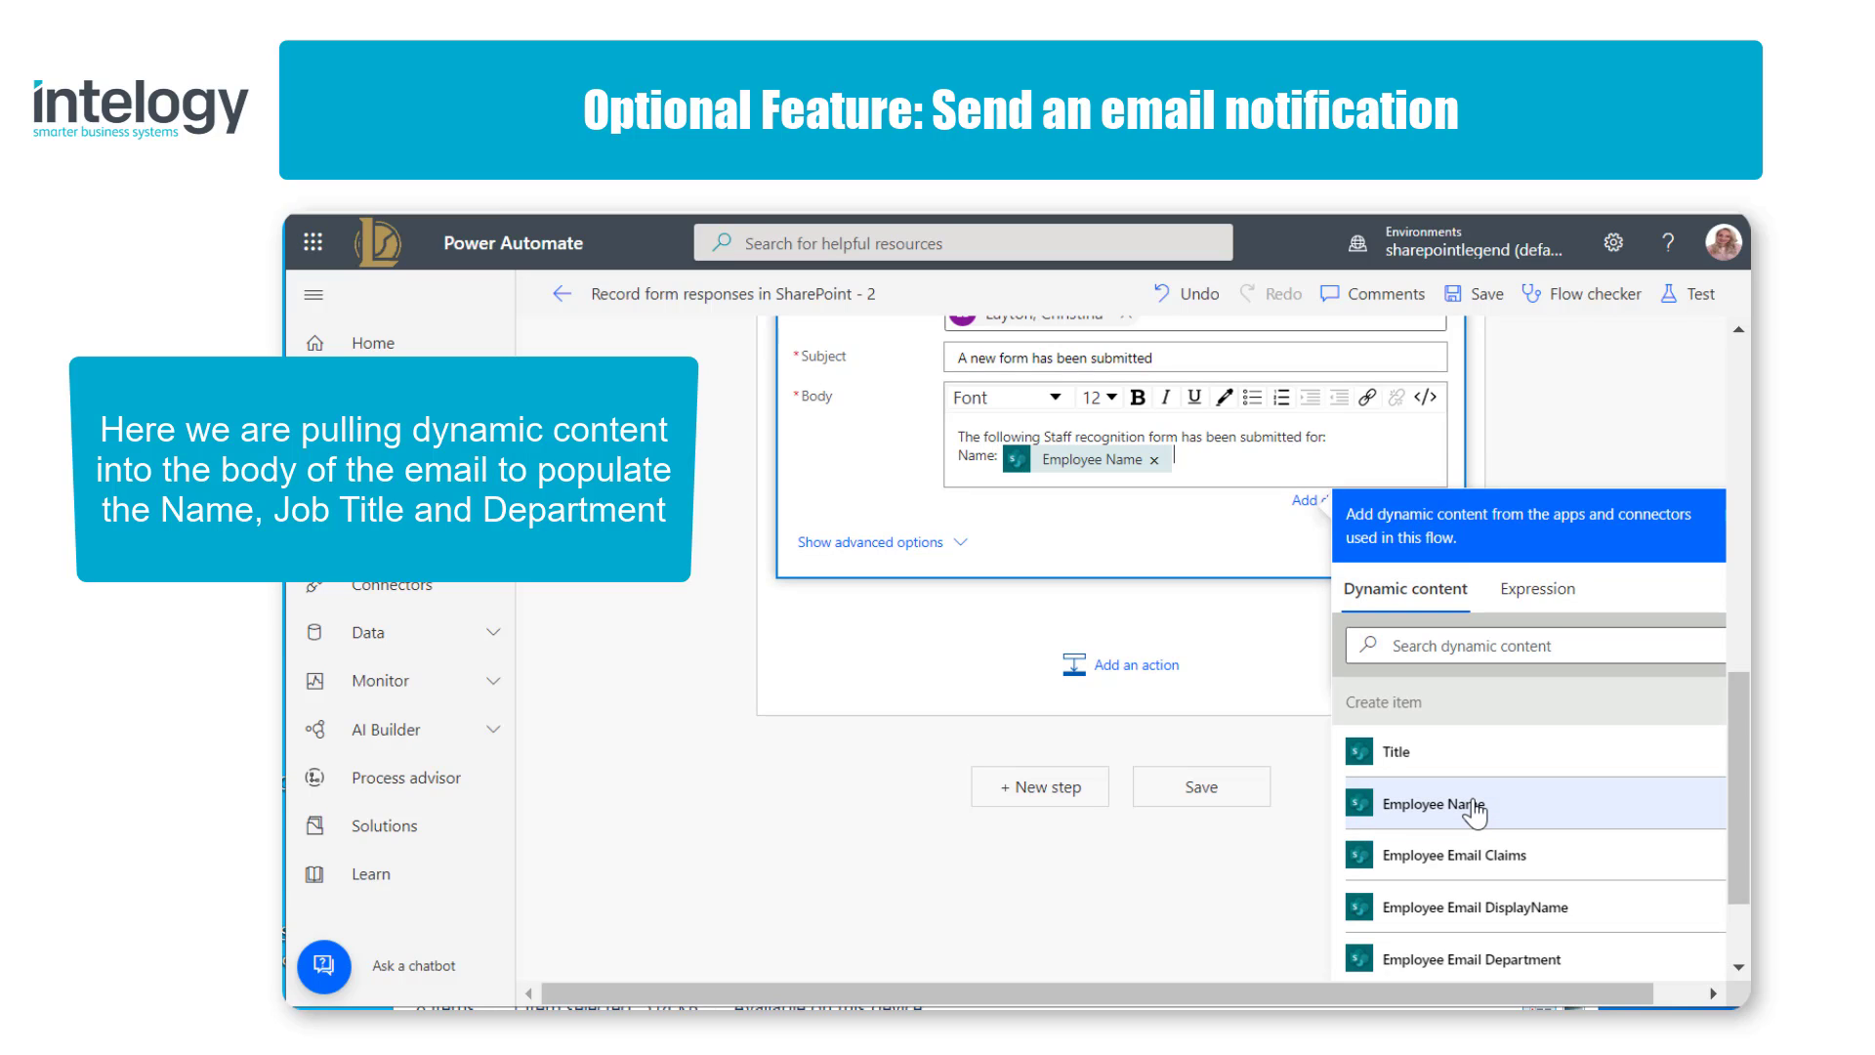
key("Return")
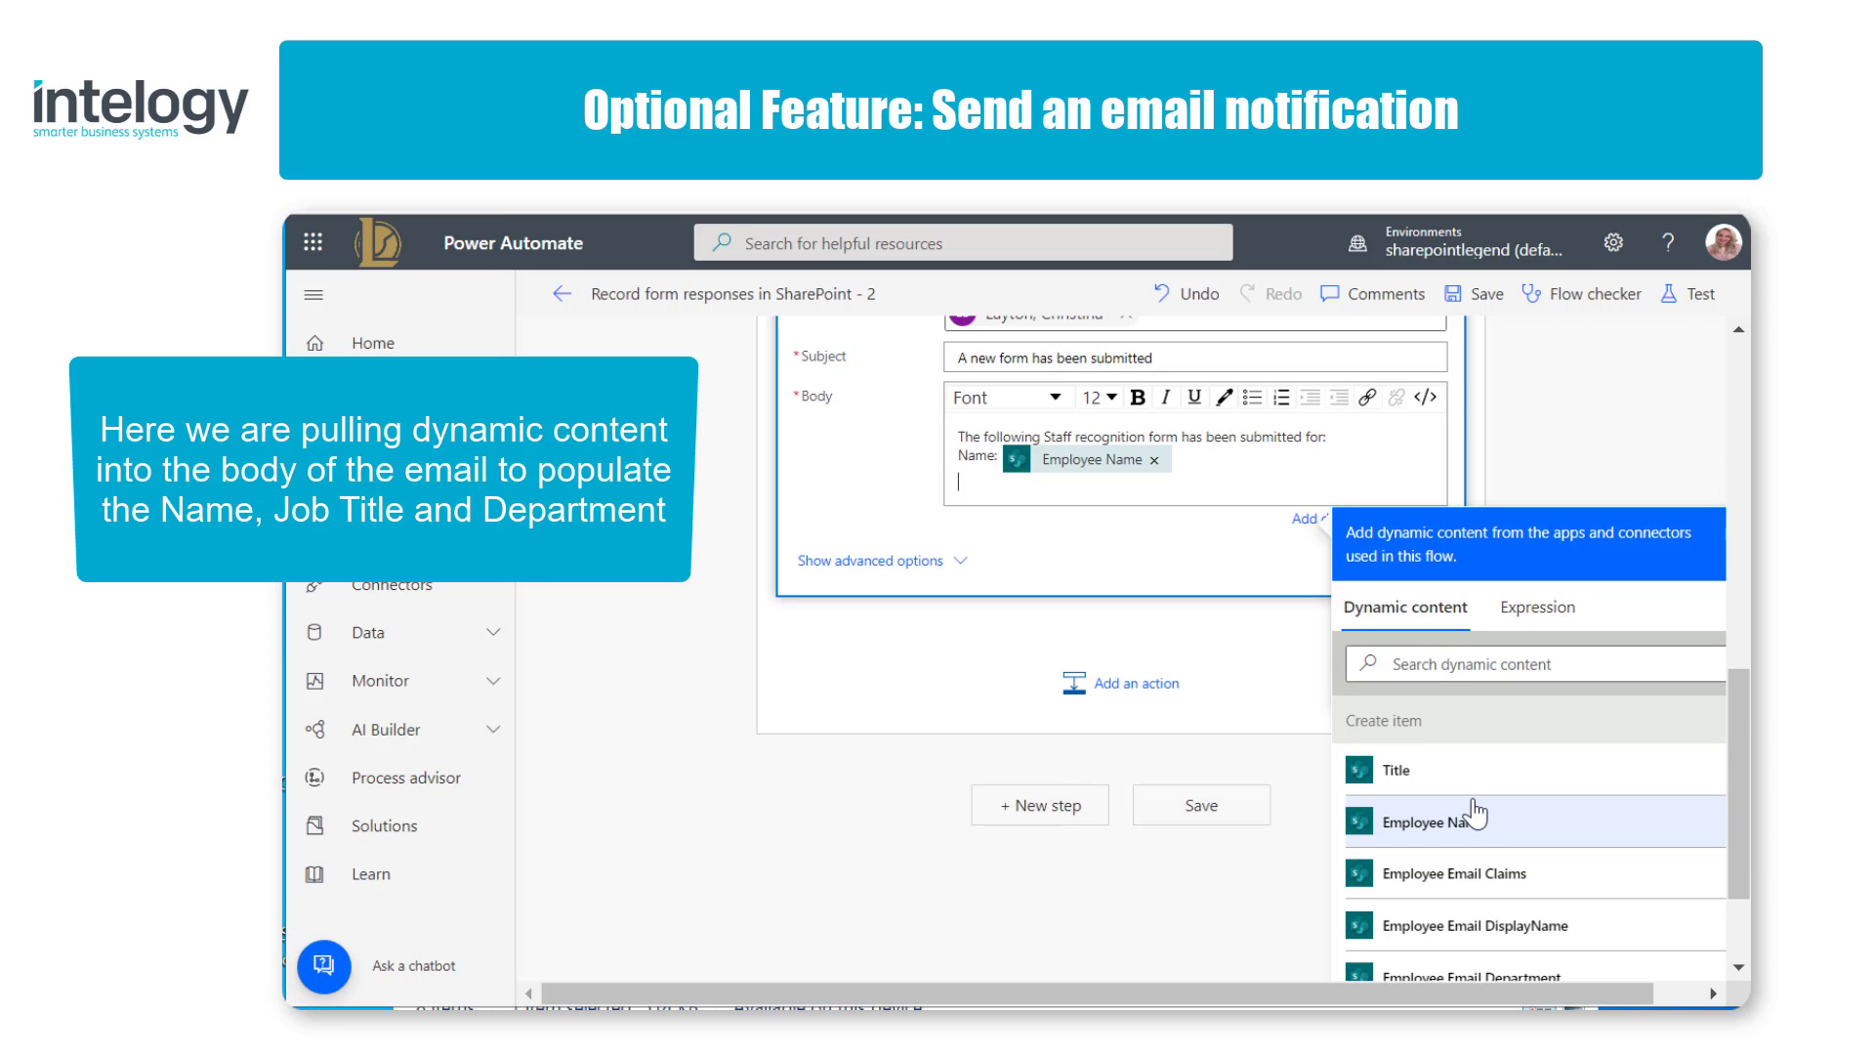
type("Job title:")
scroll(1475, 813, "down", 2)
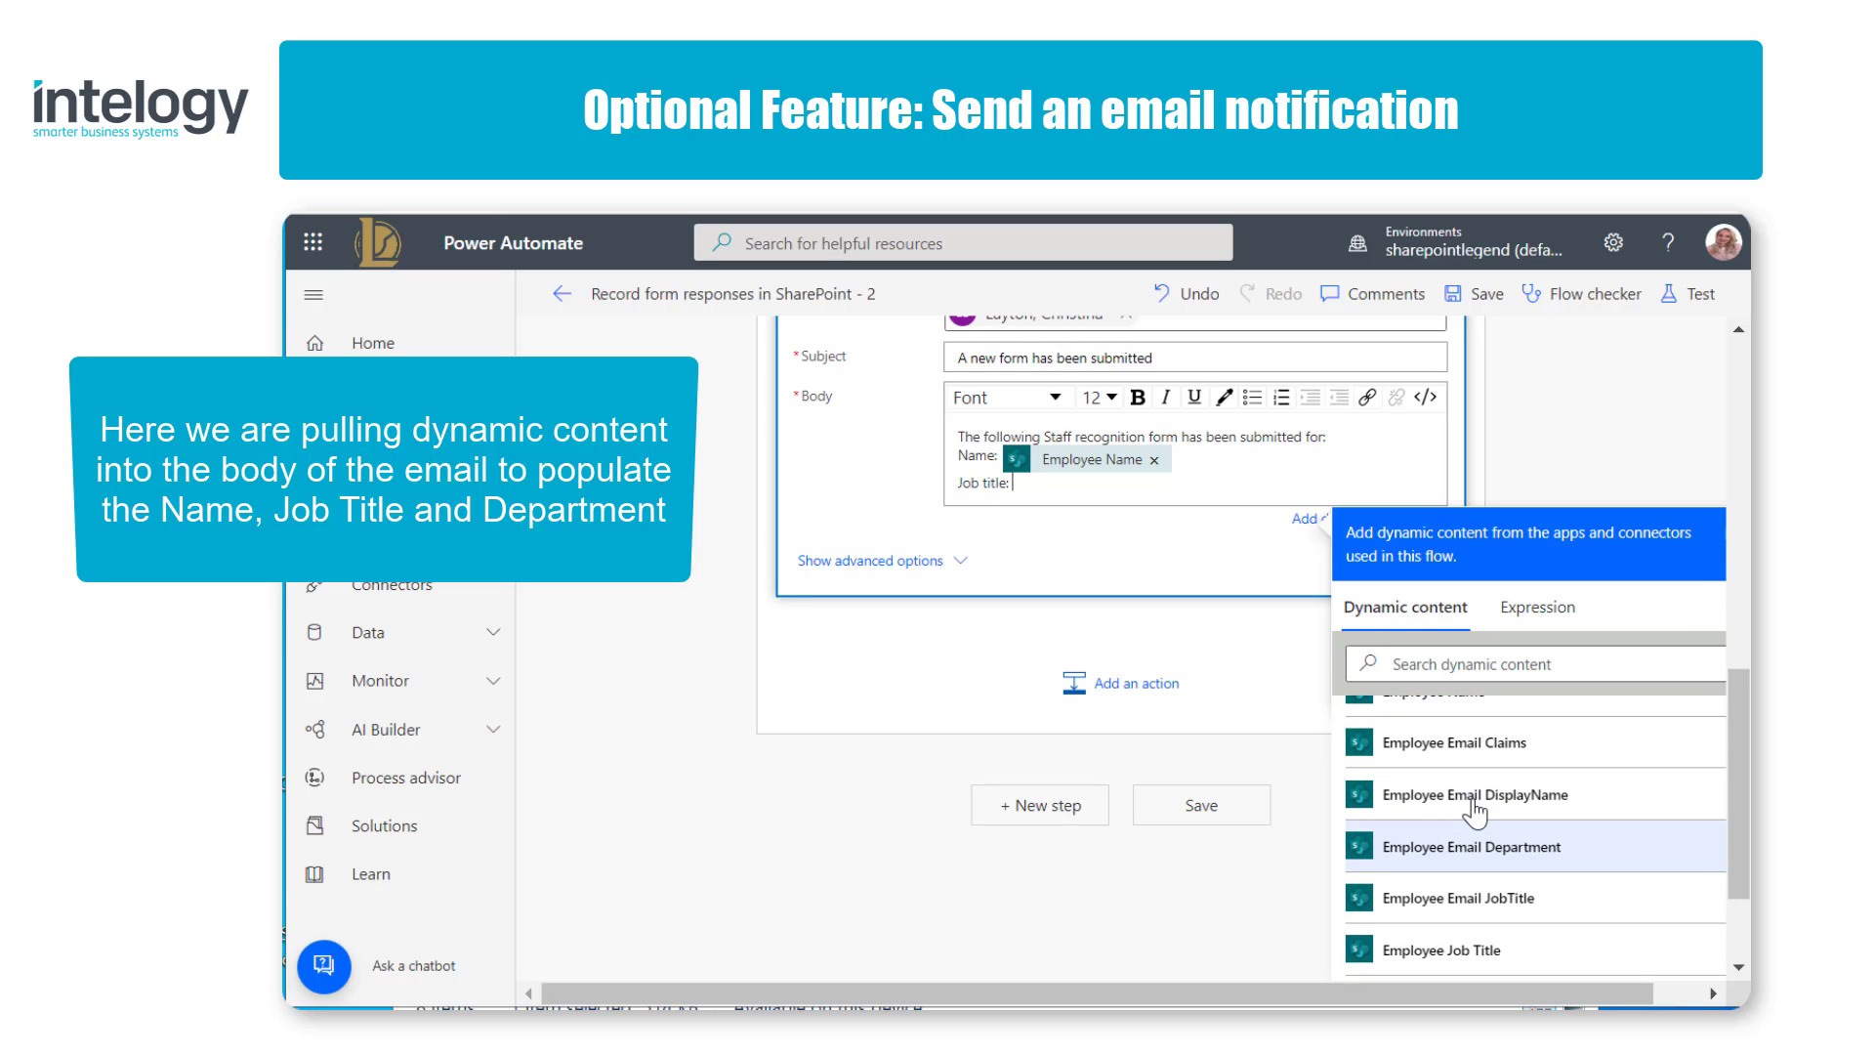
scroll(1474, 810, "down", 2)
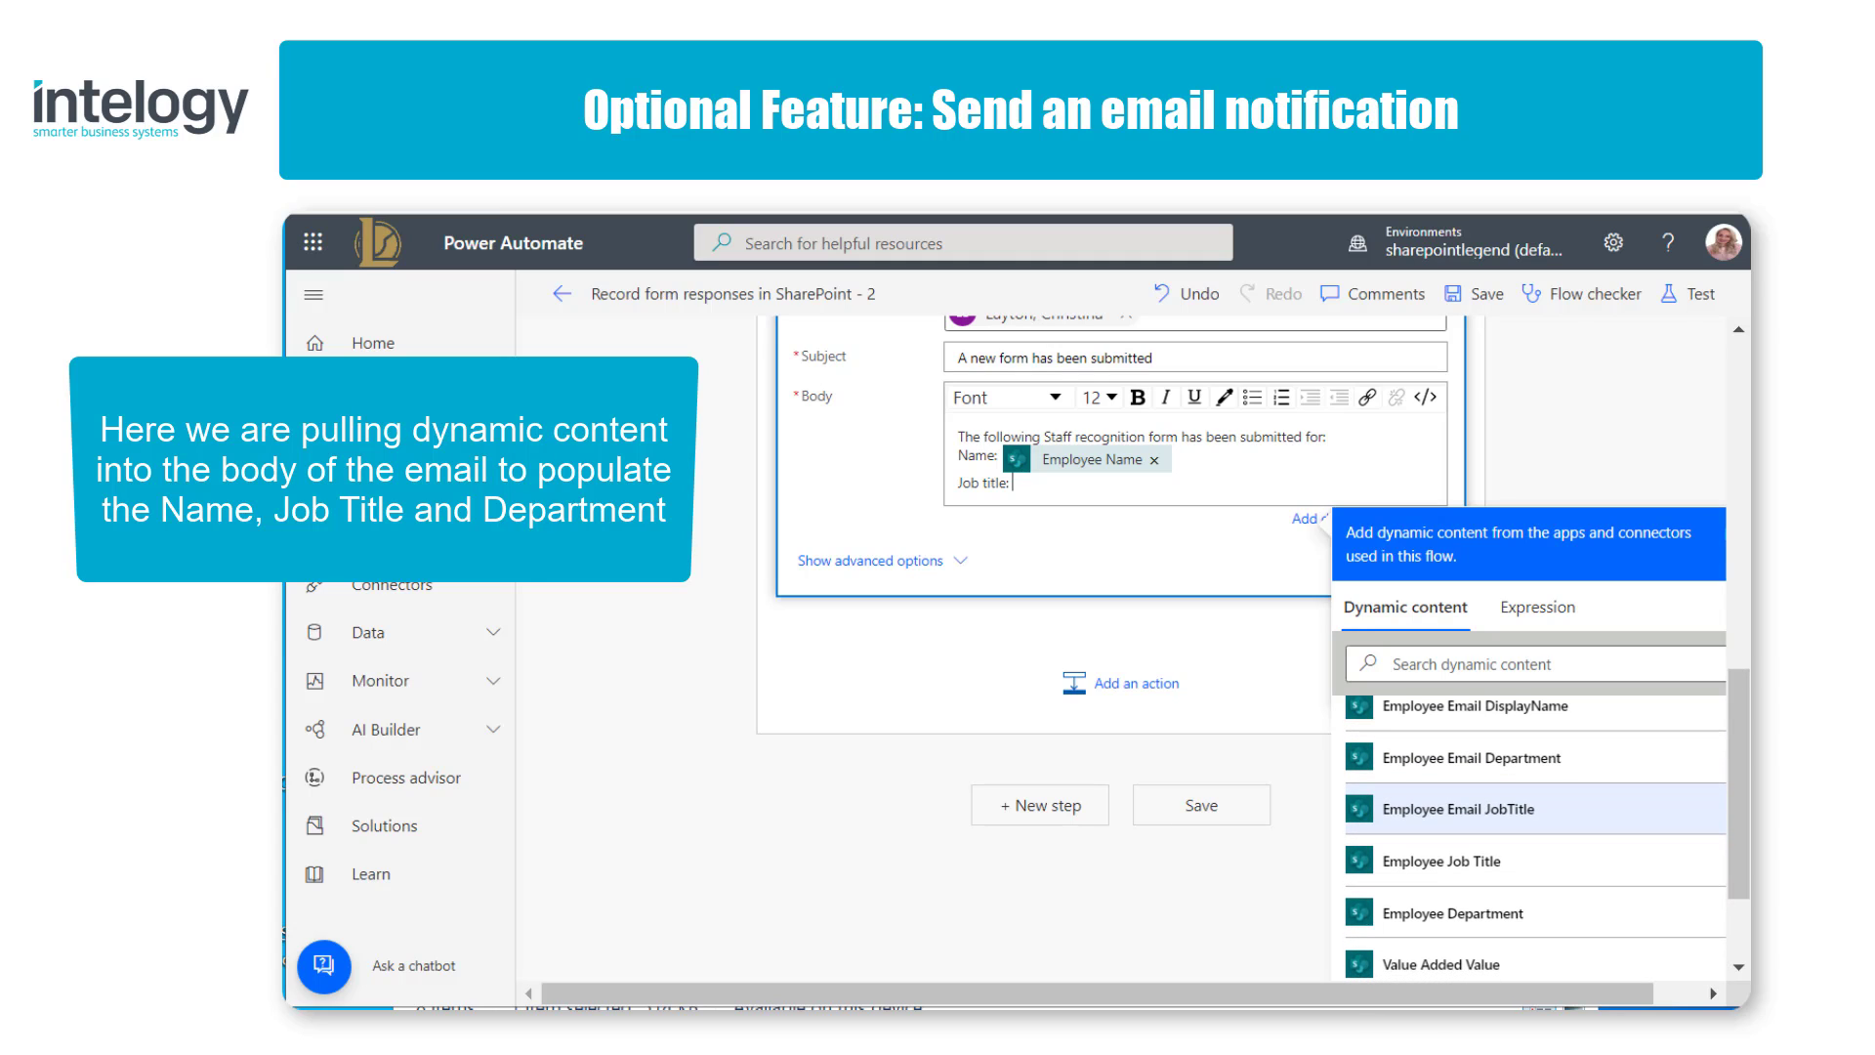
left_click(1455, 863)
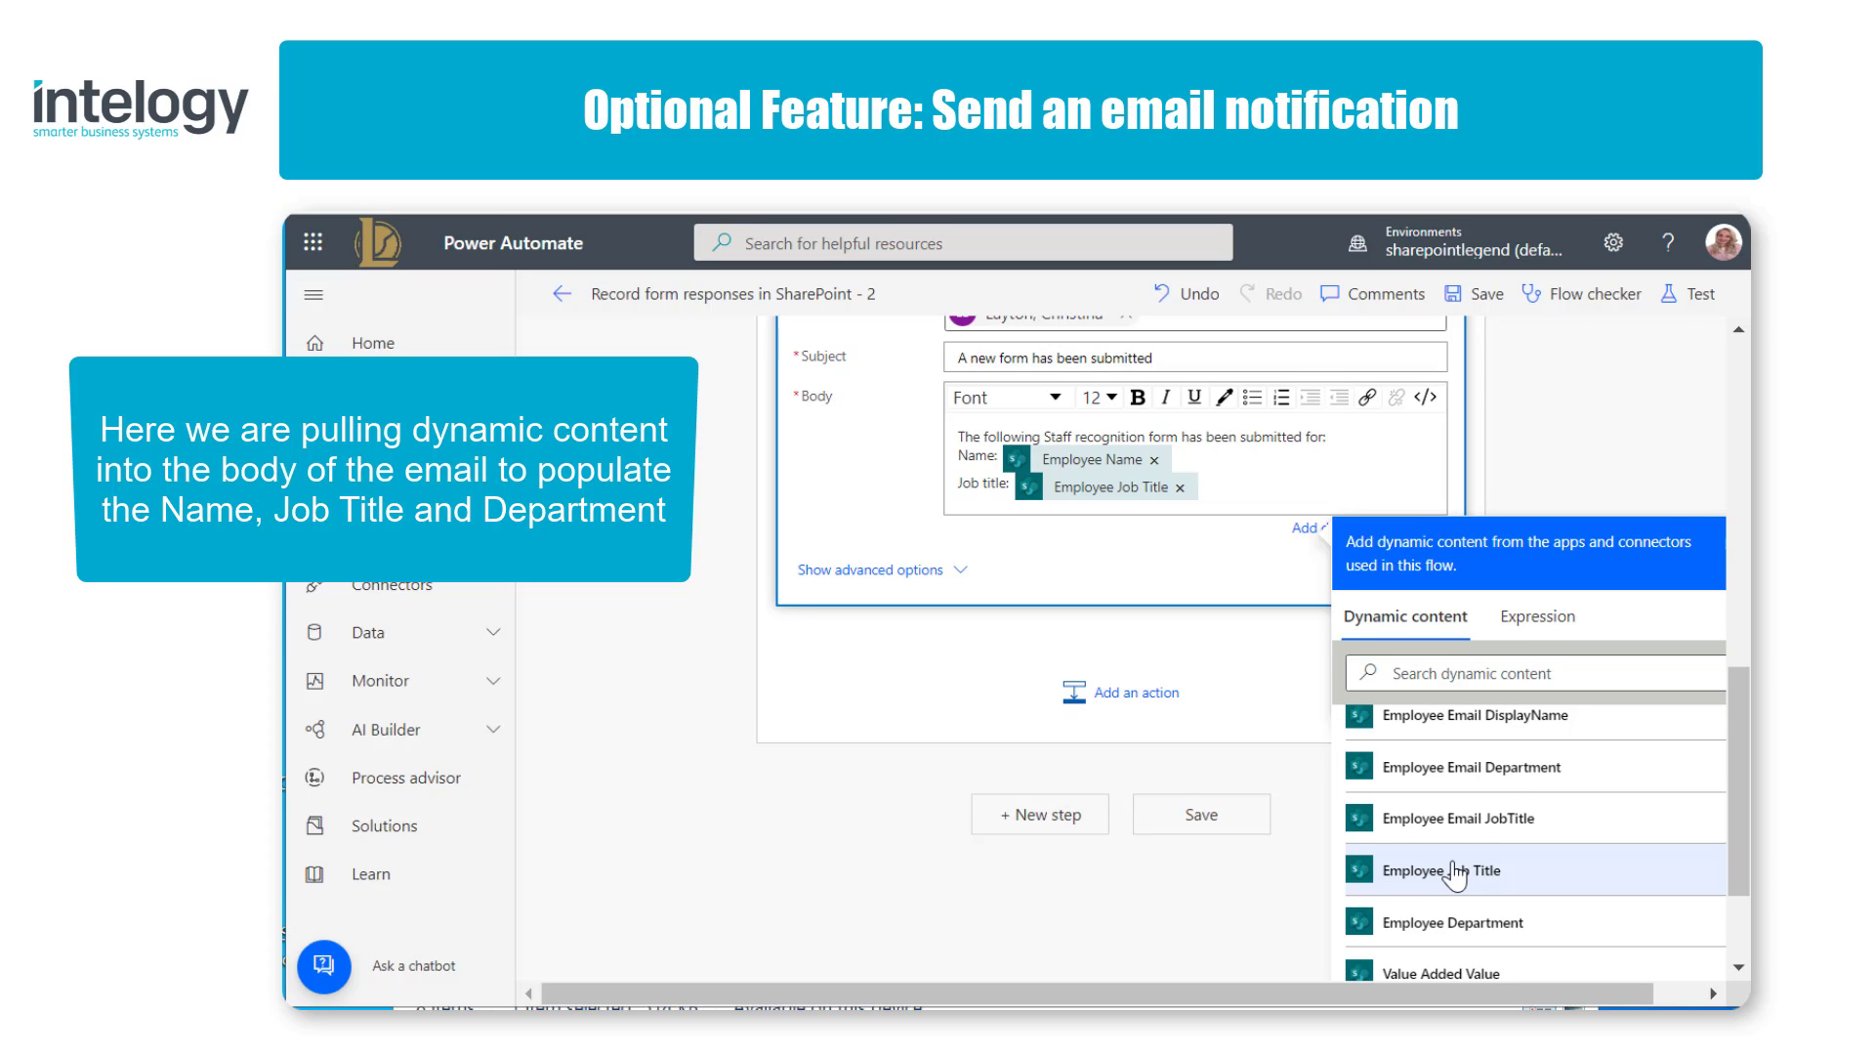
Step: Add a "Department:" line to the email body, followed by the Employee Department dynamic content
key("Return")
type("Departm")
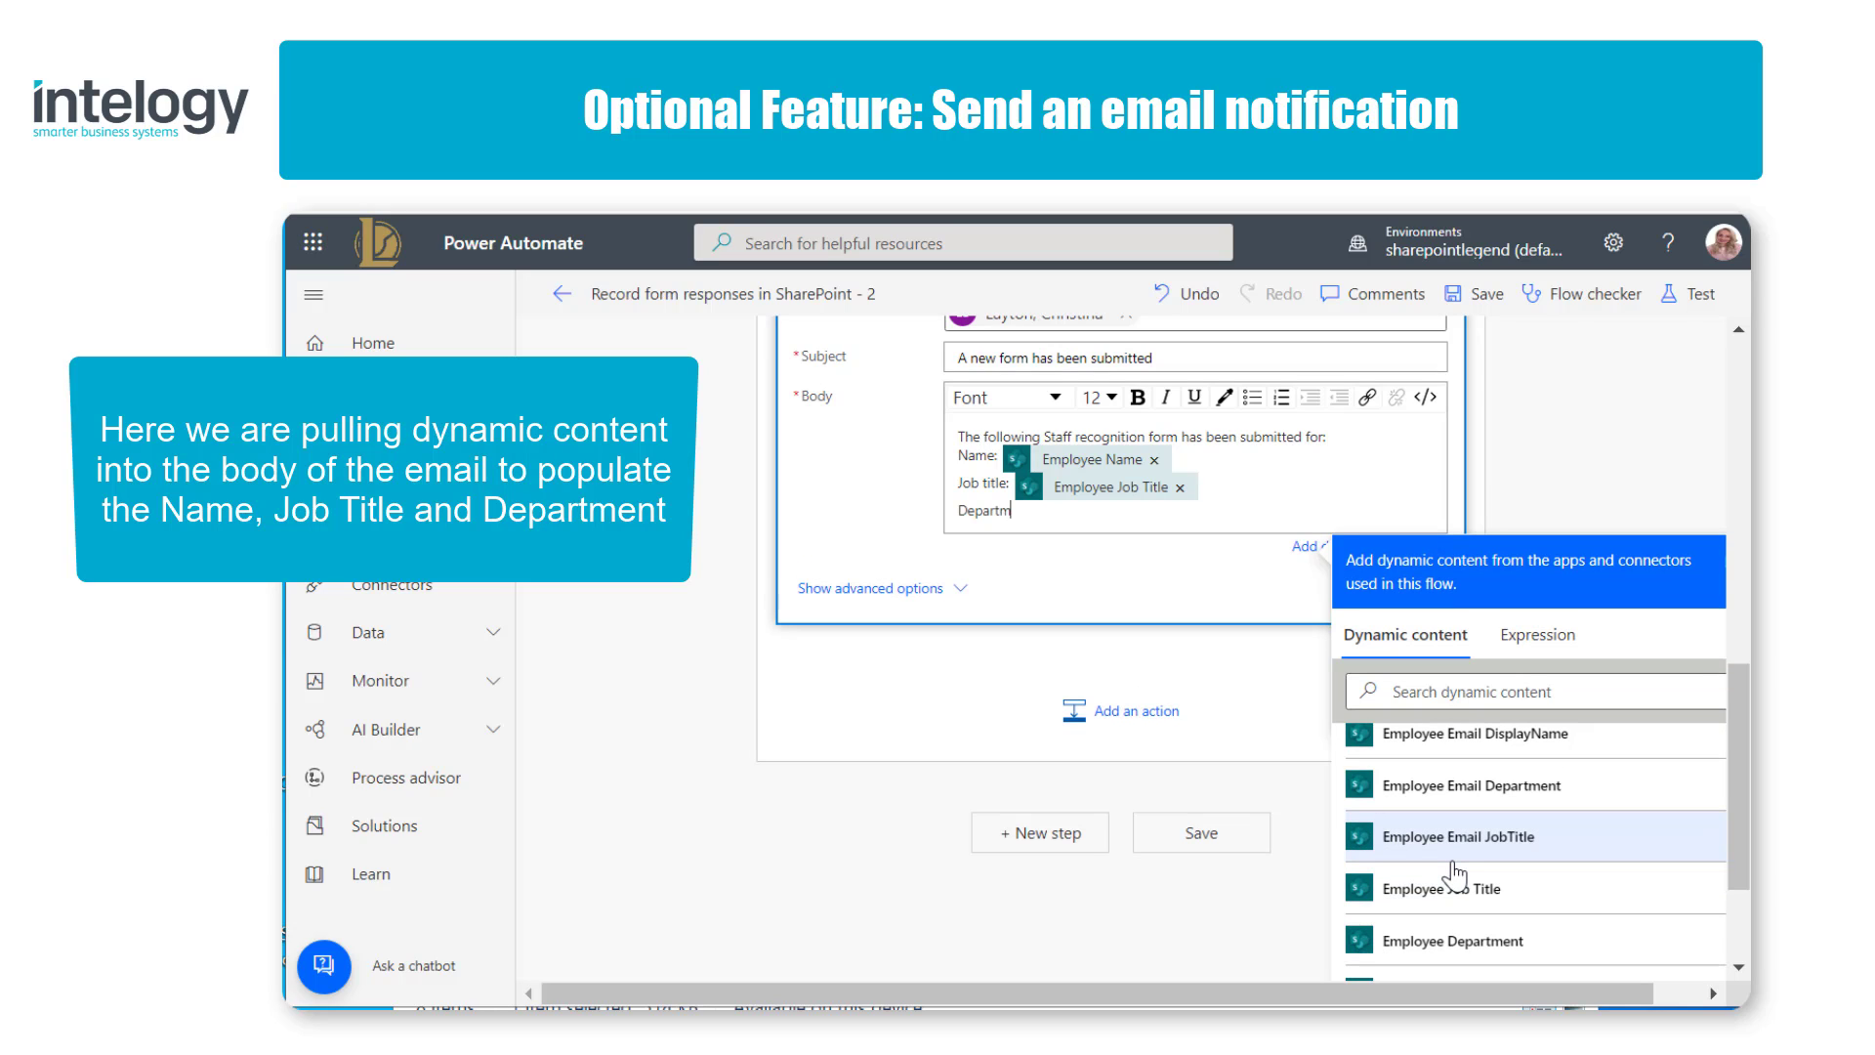
type("ent:")
left_click(1528, 938)
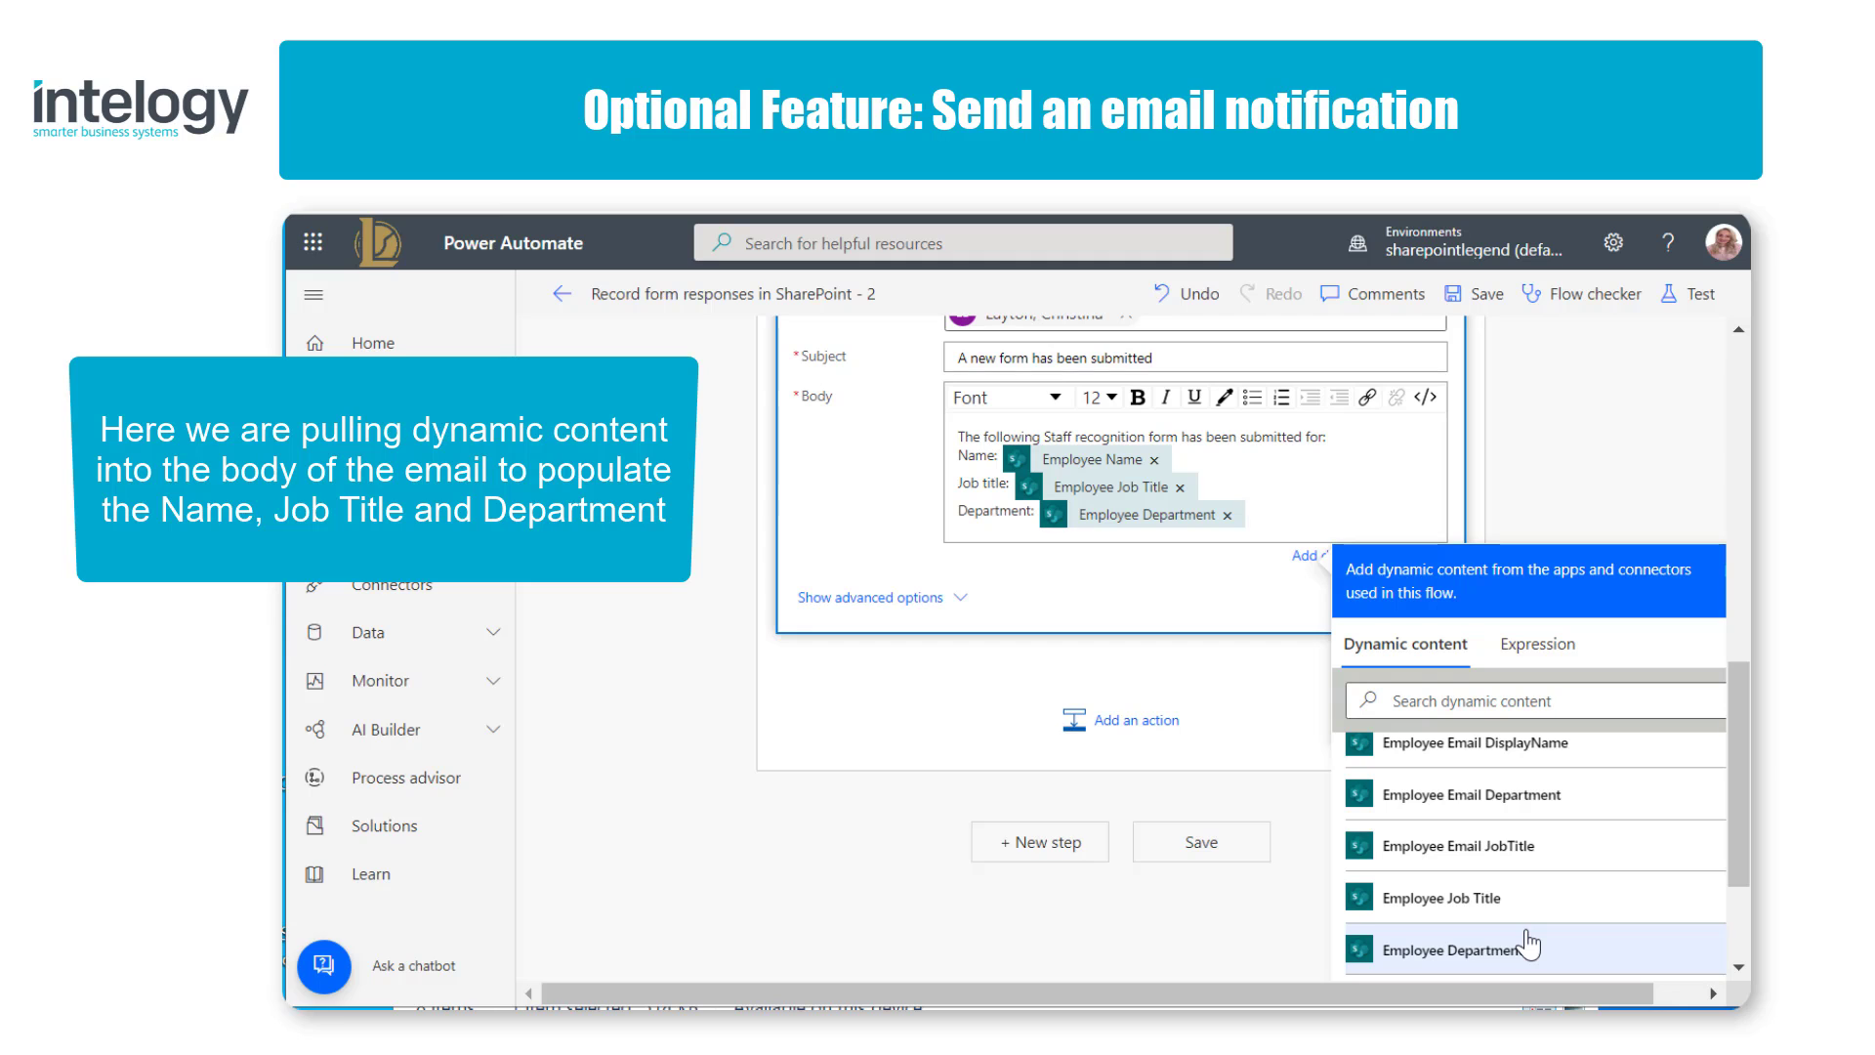
Step: Close the email body with "Please action." and "Thank you" as separate paragraphs, and save the flow
key("Return")
key("Return")
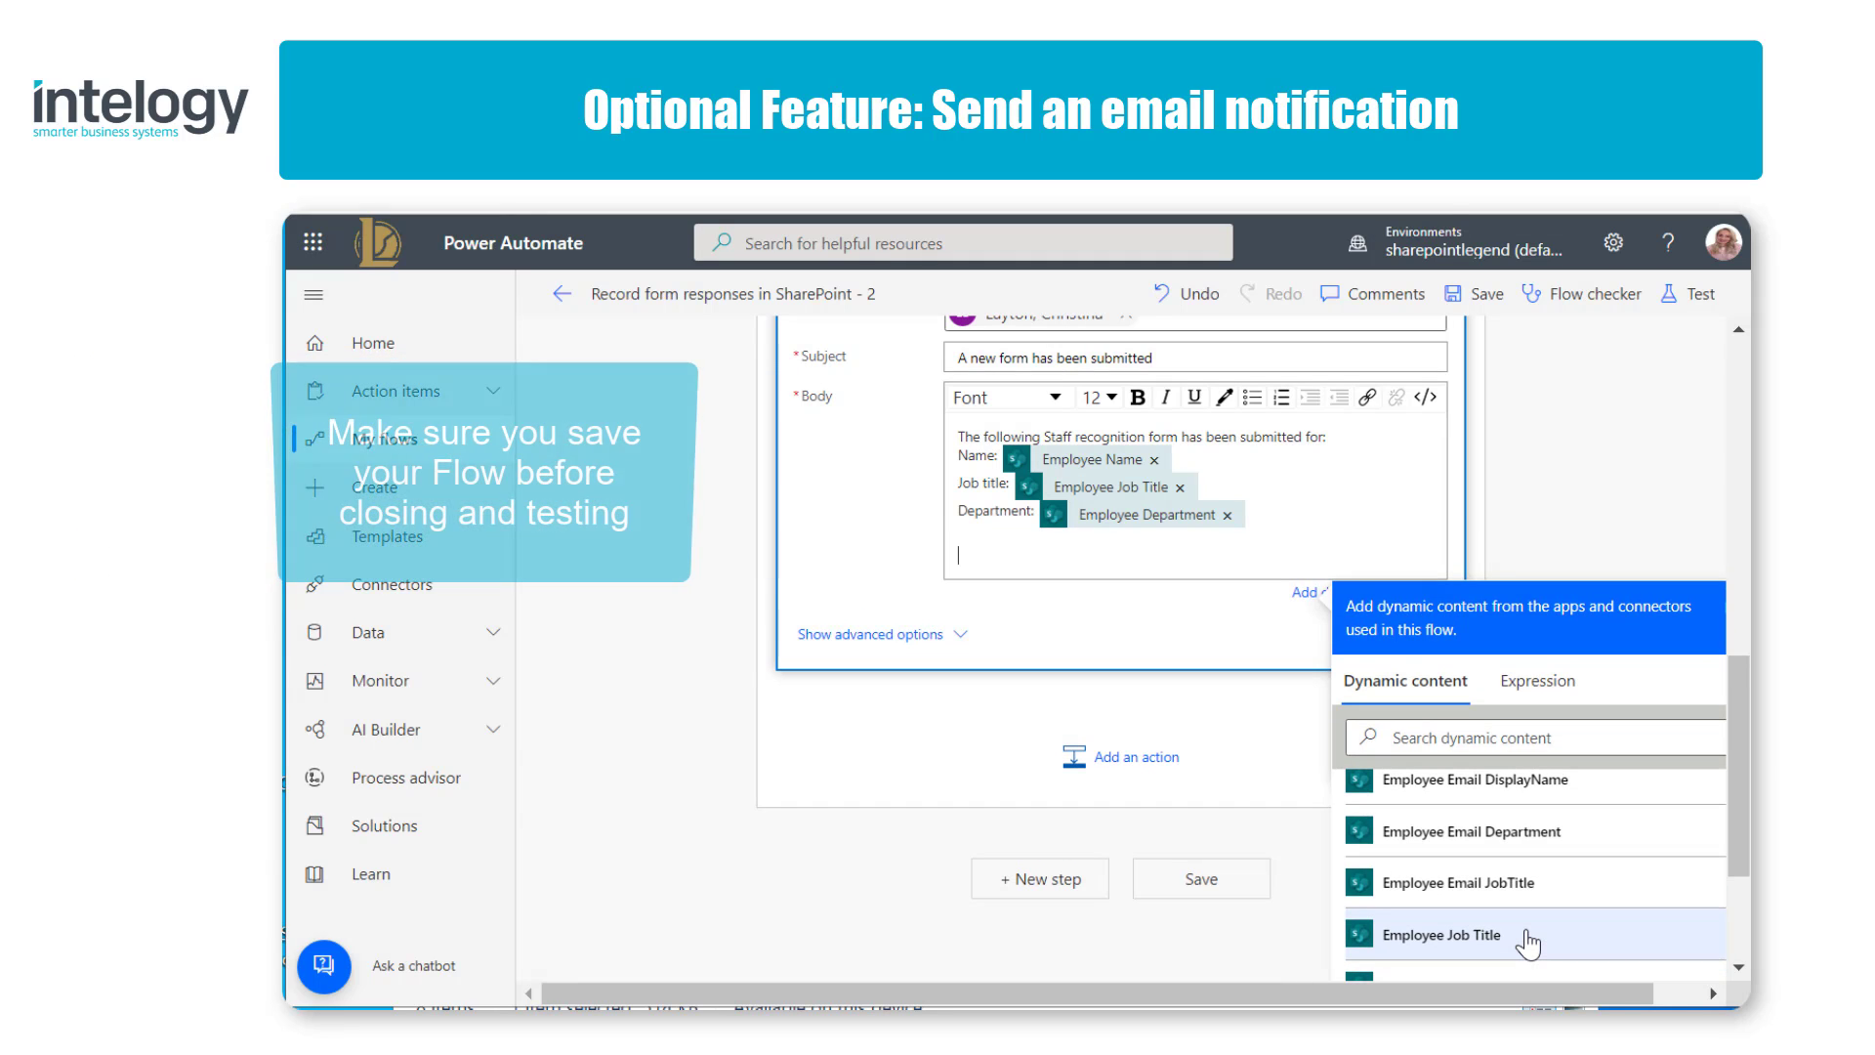
type("Please action")
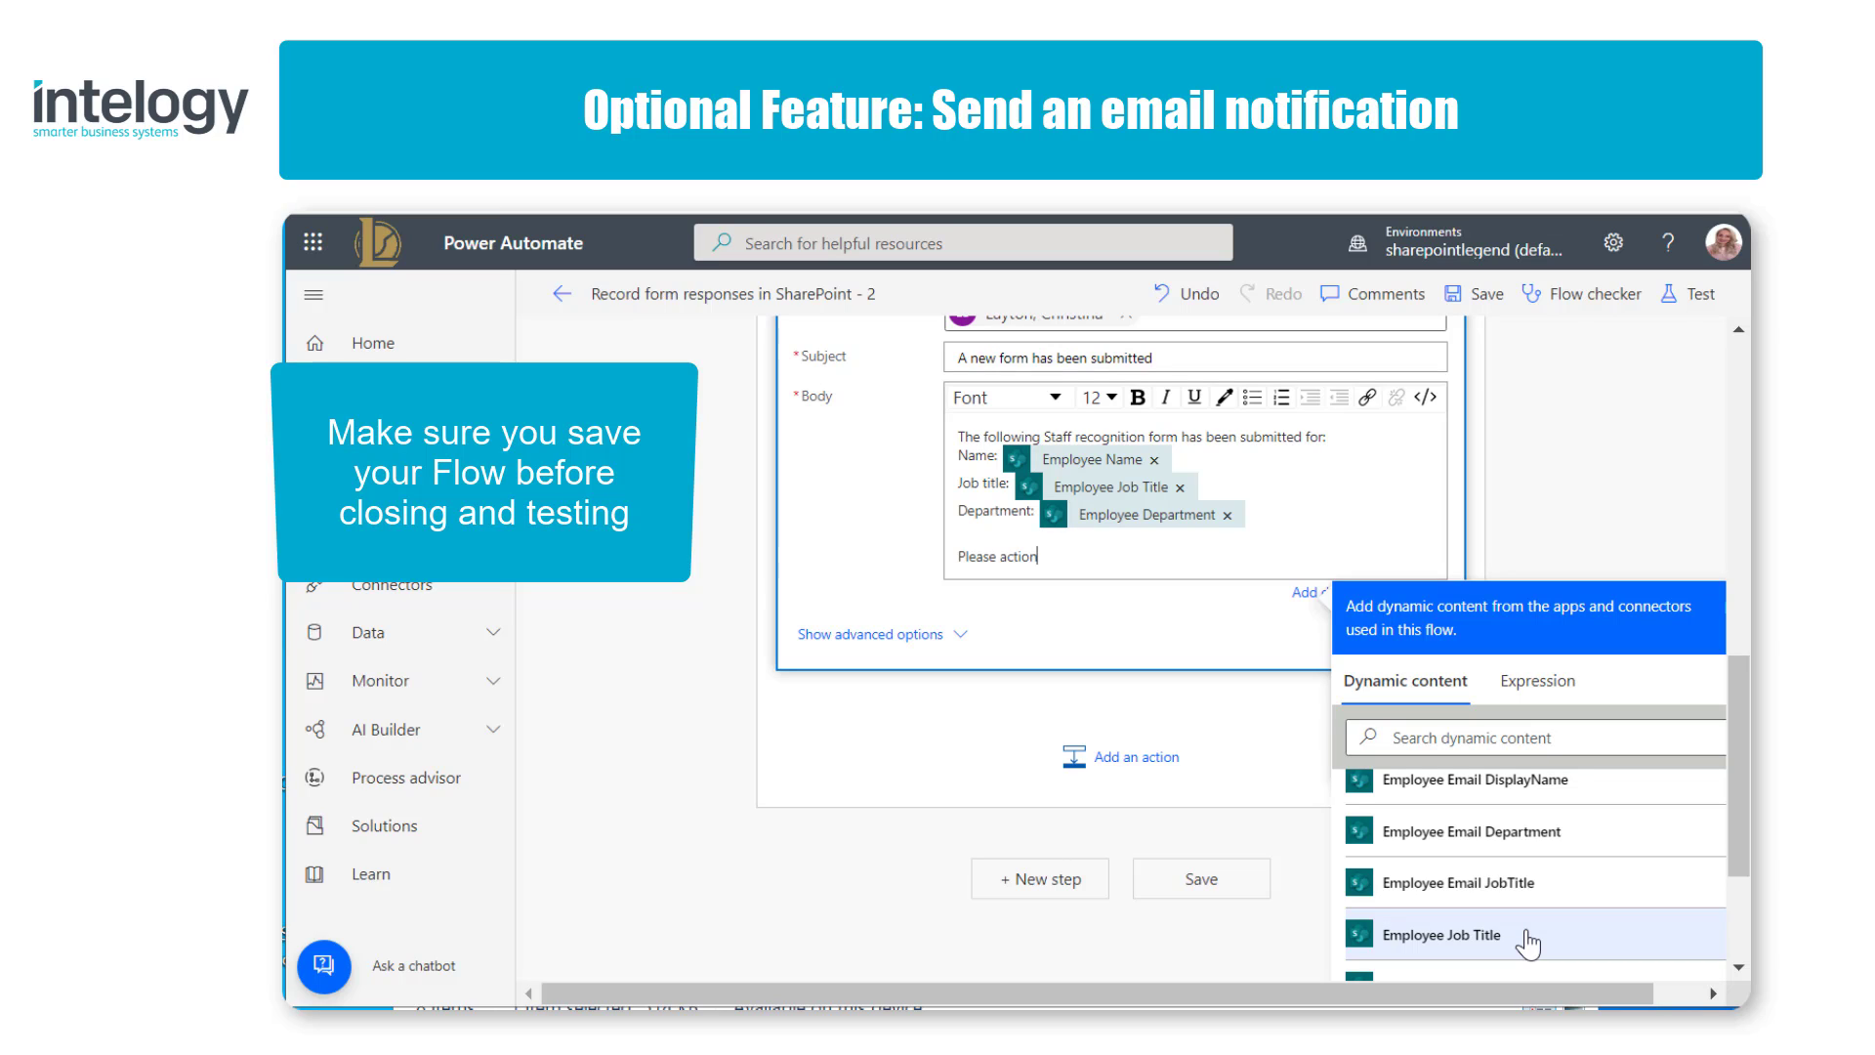
type(".")
key("Return")
key("Return")
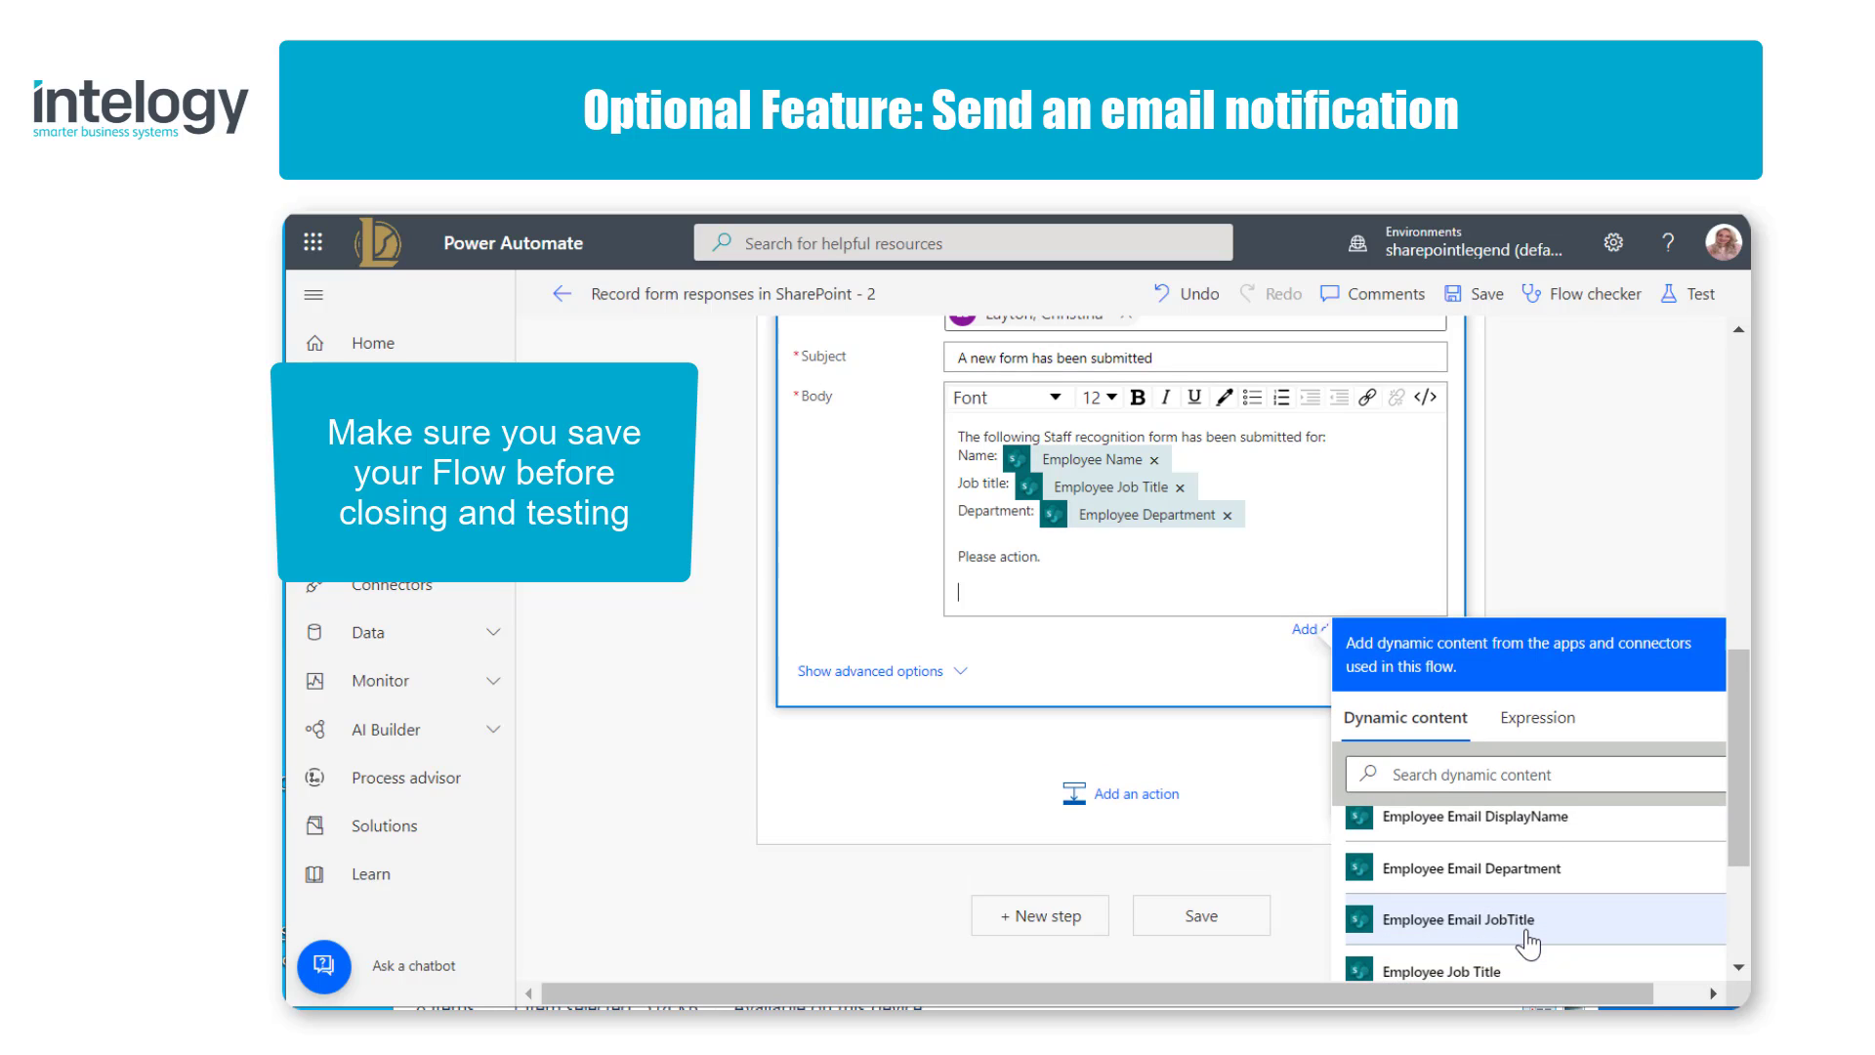
type("Thank you")
left_click(1193, 917)
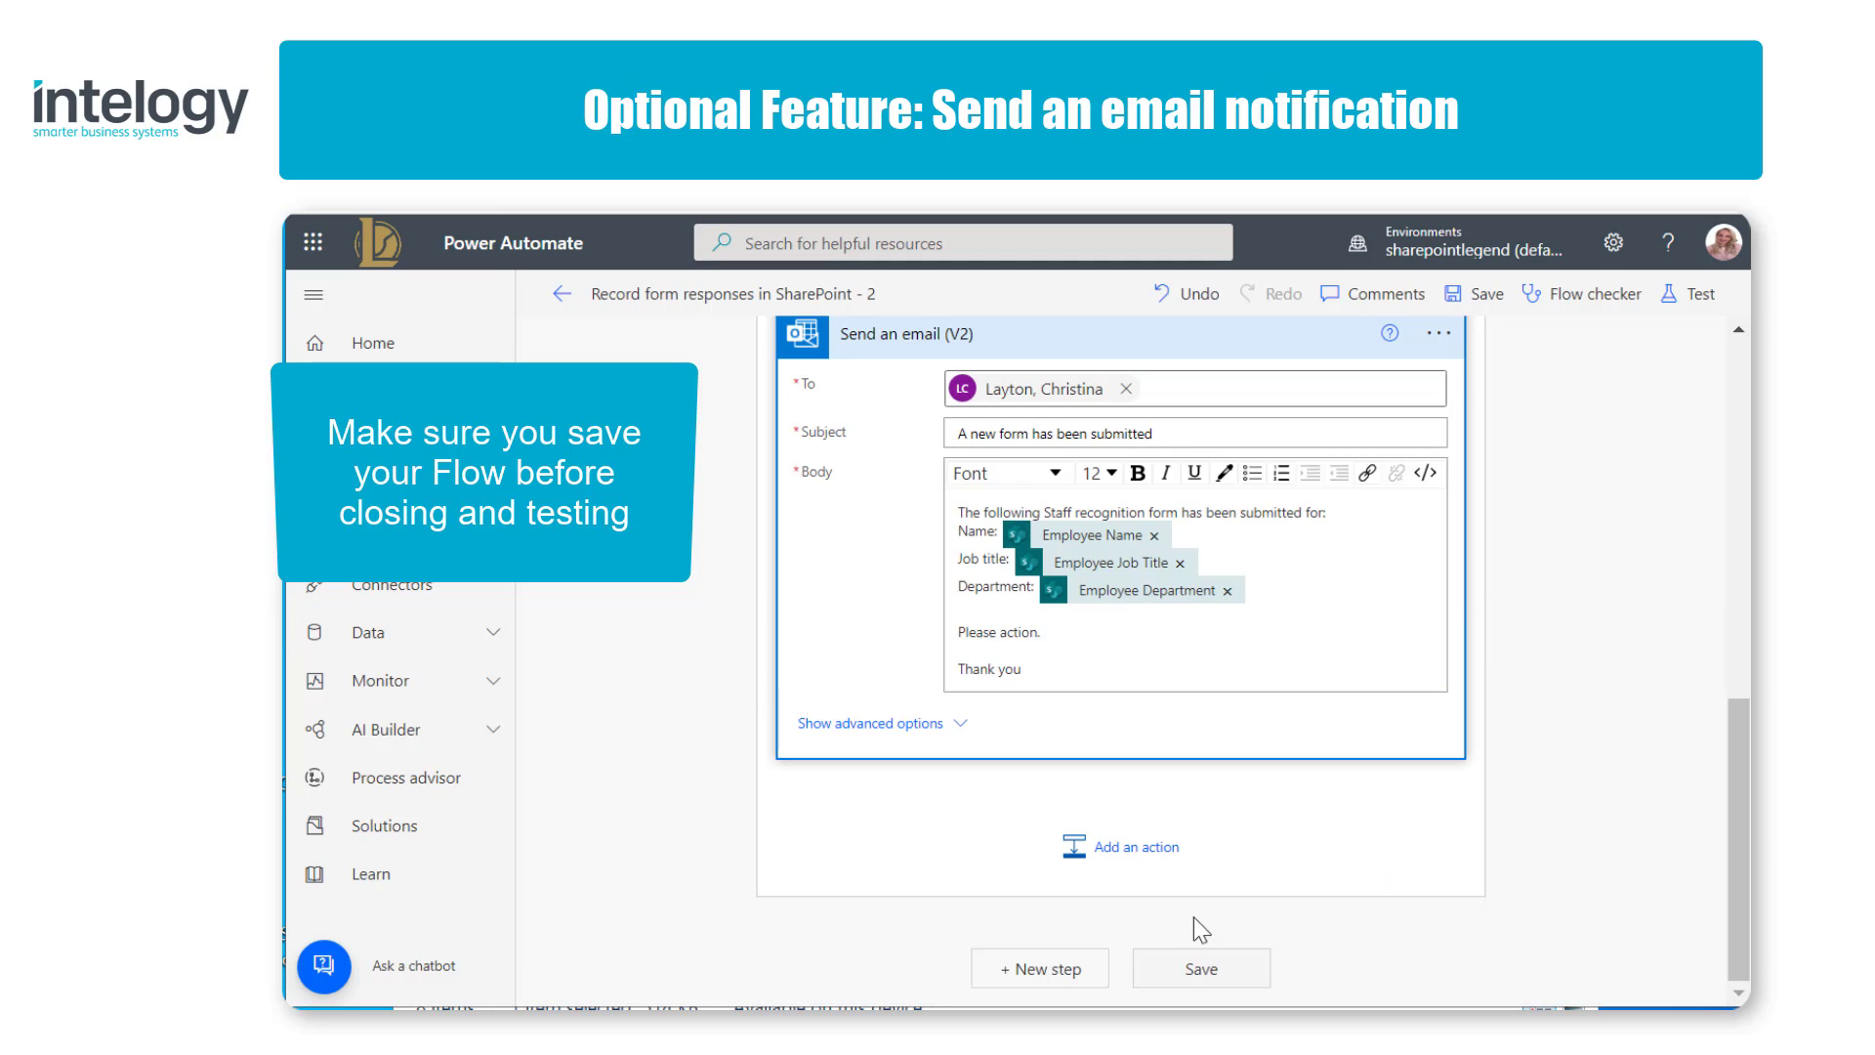
left_click(1200, 967)
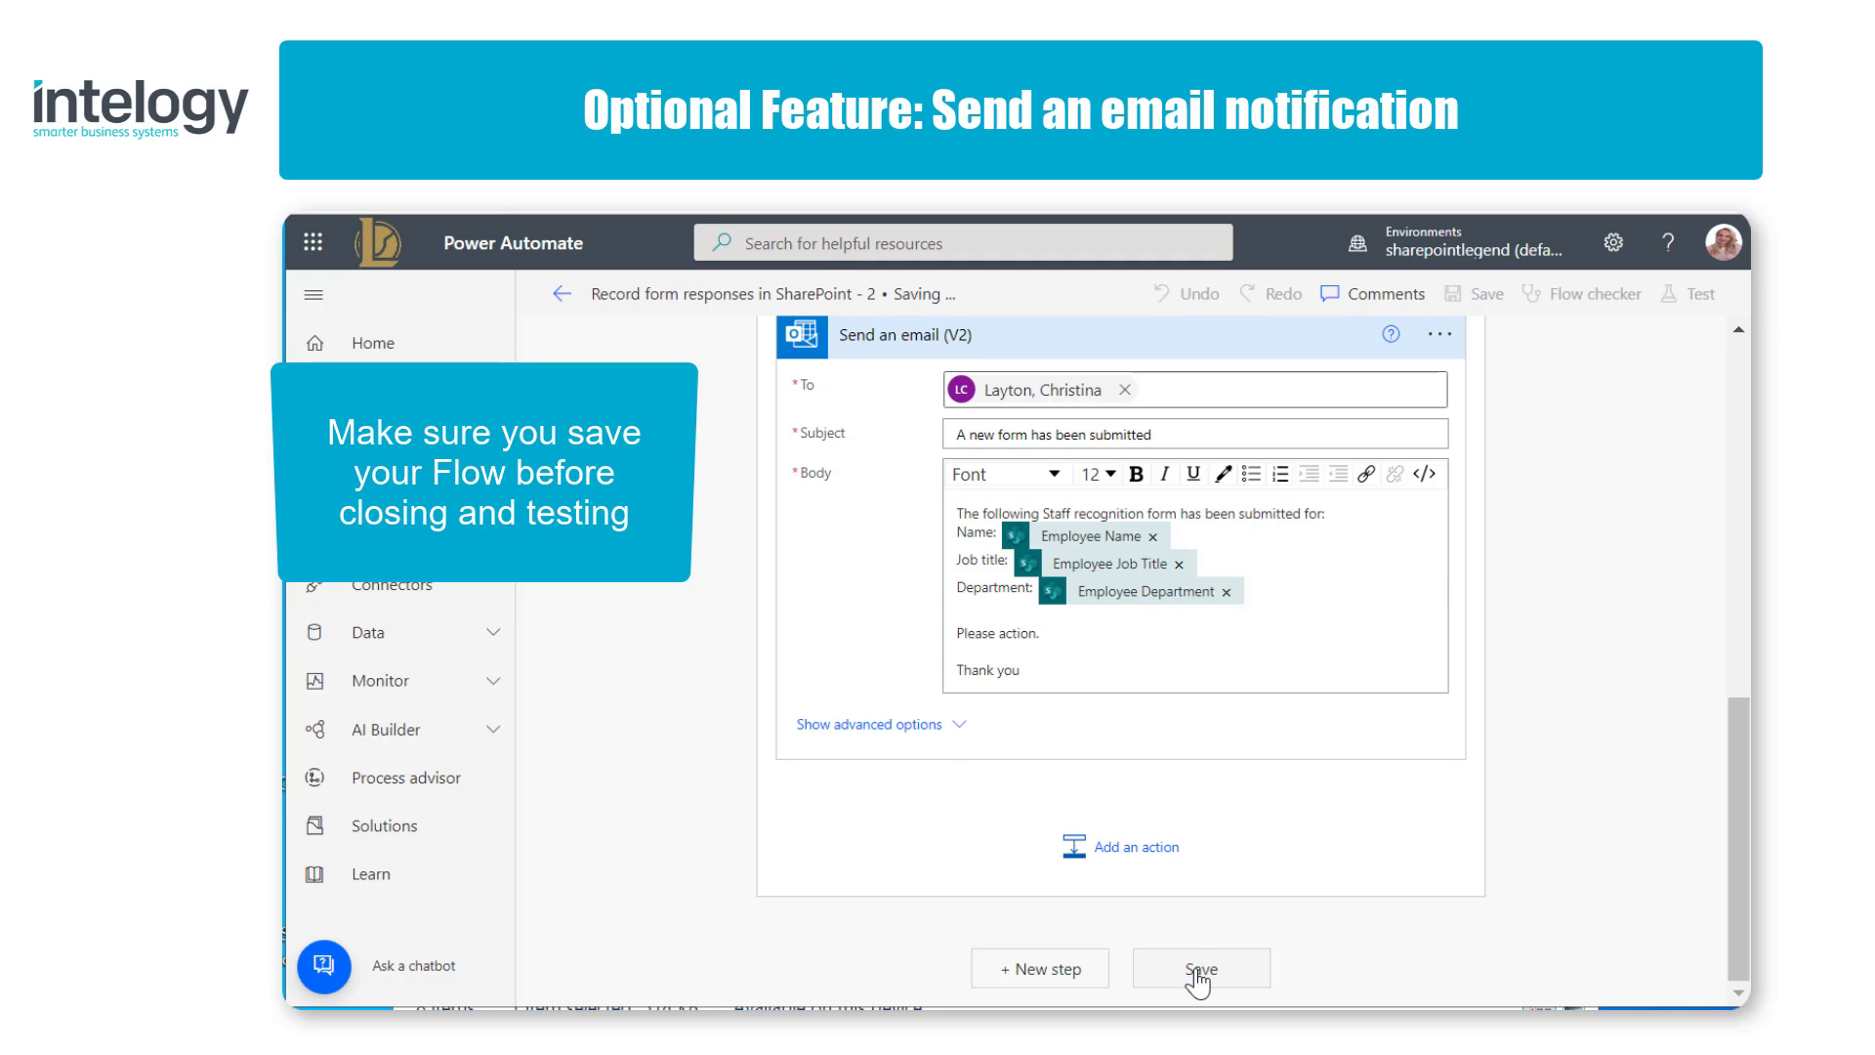